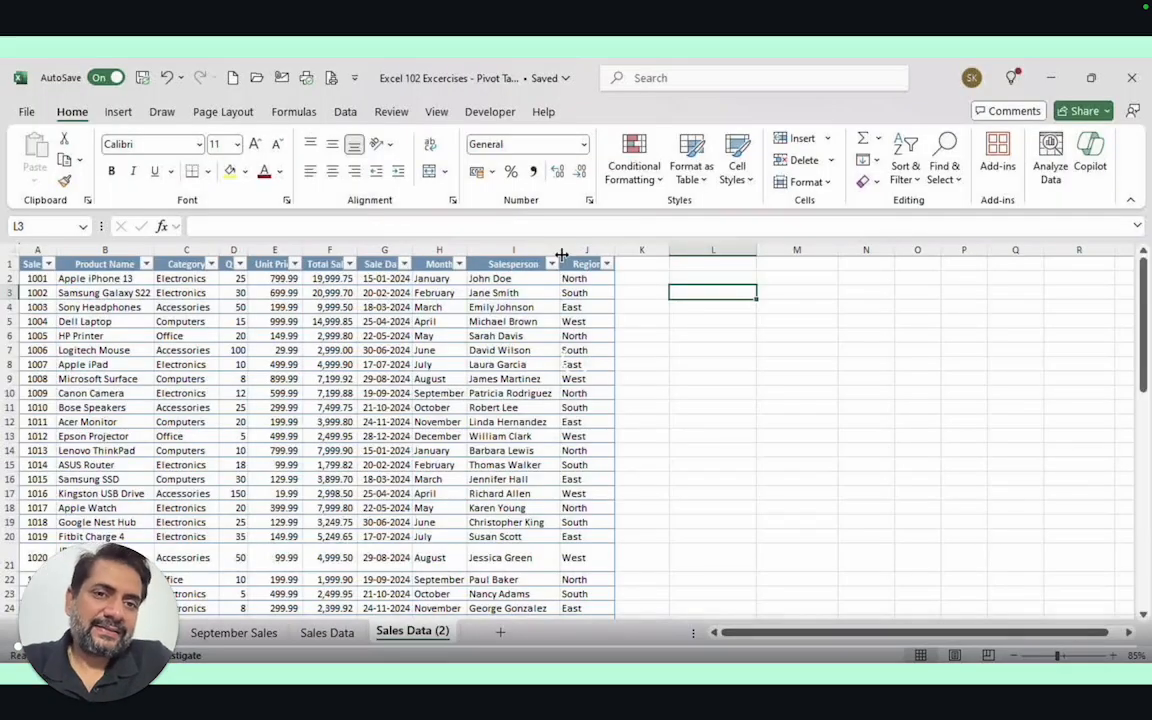
Launch Excel with a new blank workbook
key(super)
text(e)
key(Return)
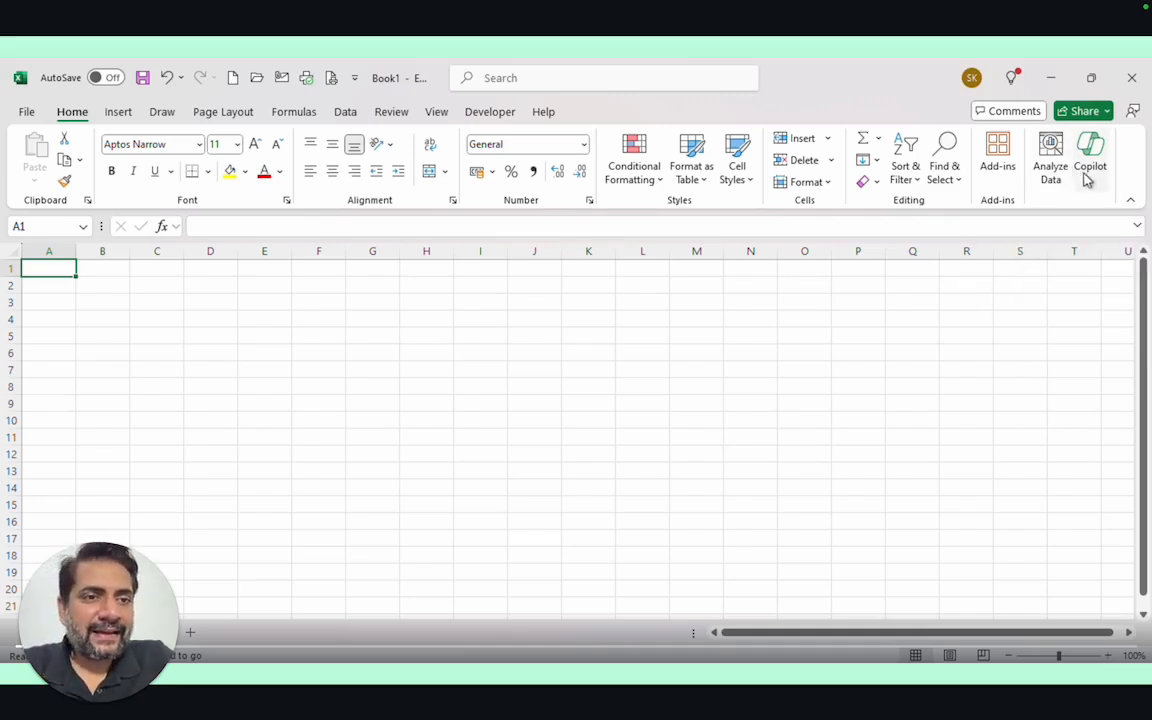
Start a Microsoft 365 and Office update from the account settings, dismiss the download window, and return to the worksheet
click(27, 113)
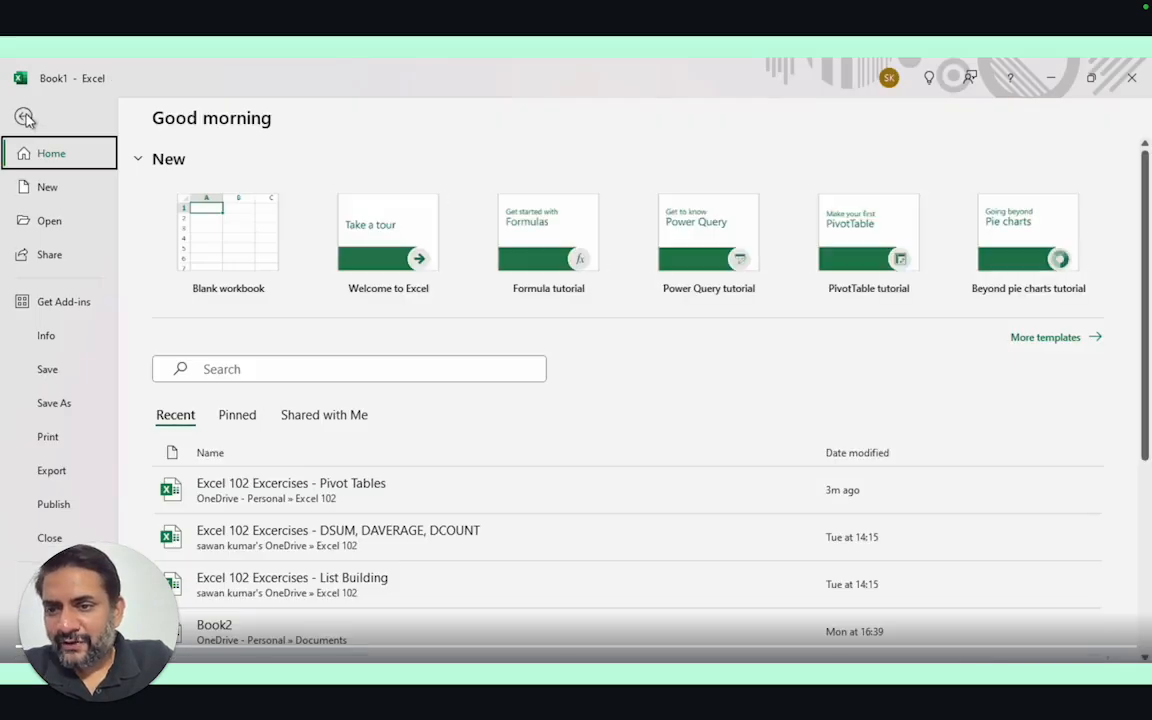
click(30, 585)
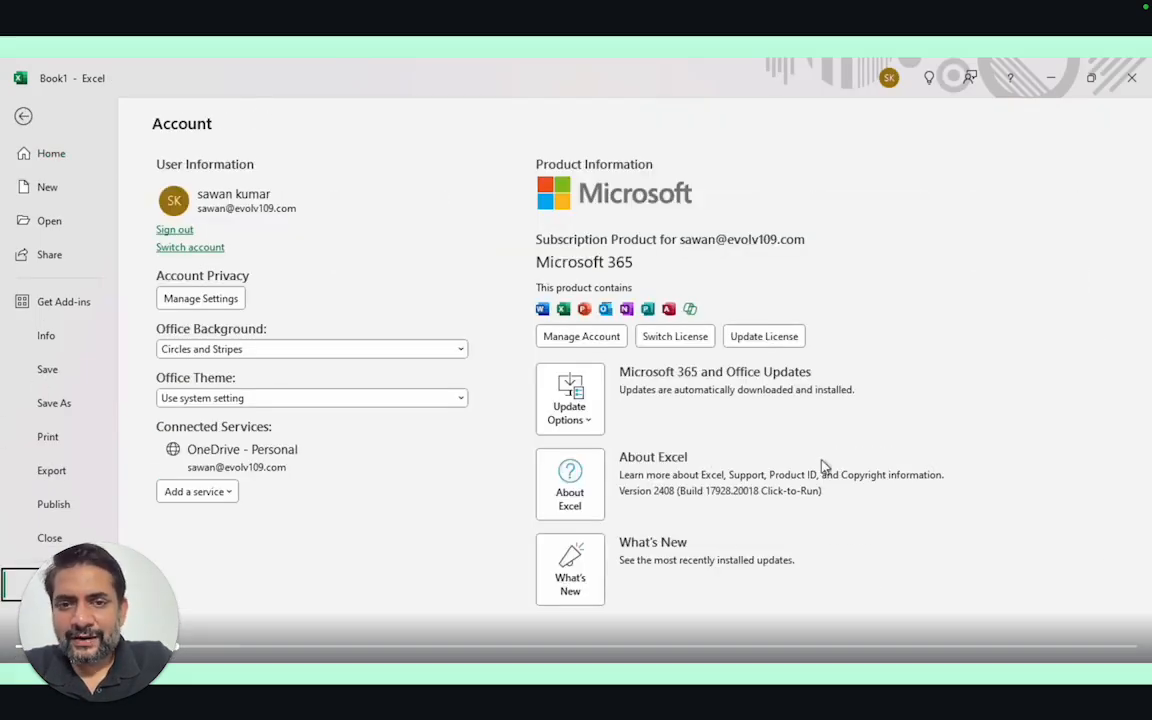
click(581, 406)
click(608, 466)
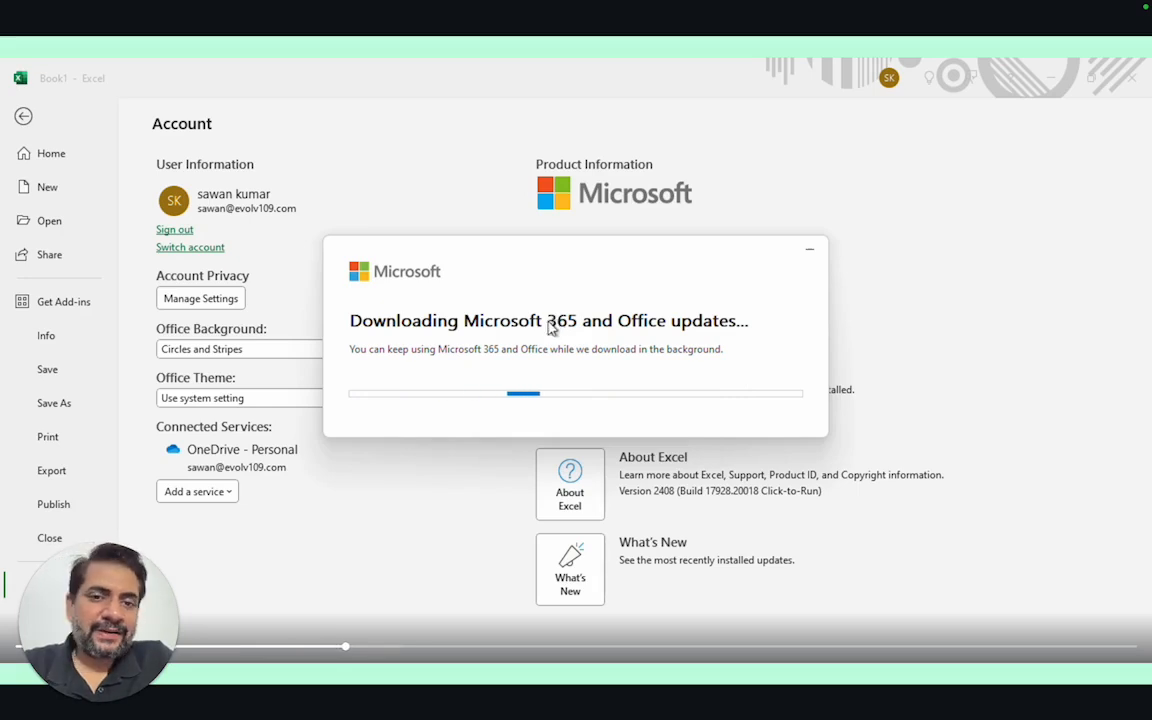
click(809, 250)
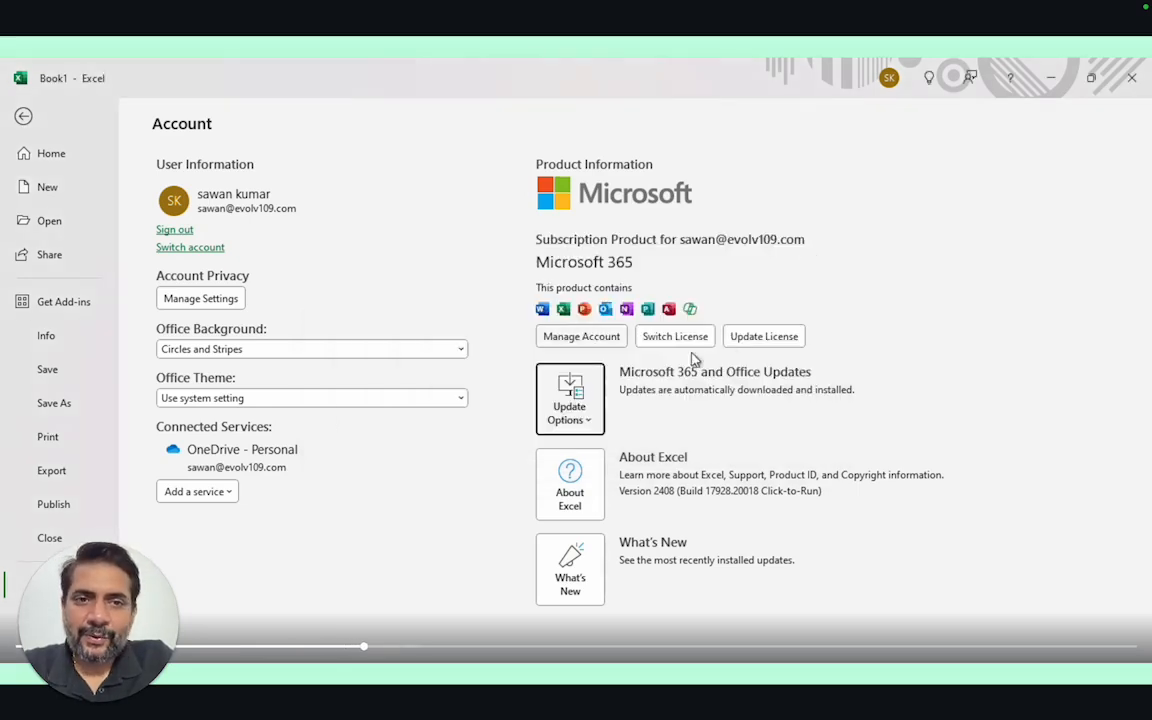
click(22, 115)
Turn on AutoSave by saving the workbook to OneDrive - Personal as Book1, and open Copilot
click(322, 352)
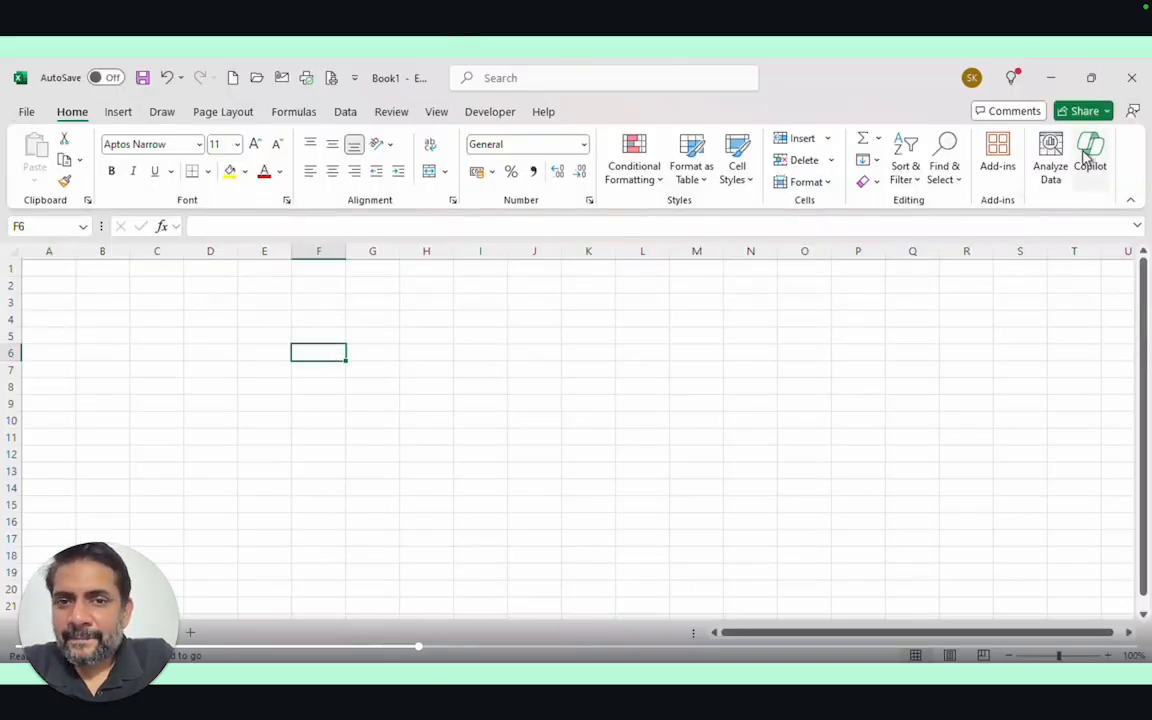
click(106, 80)
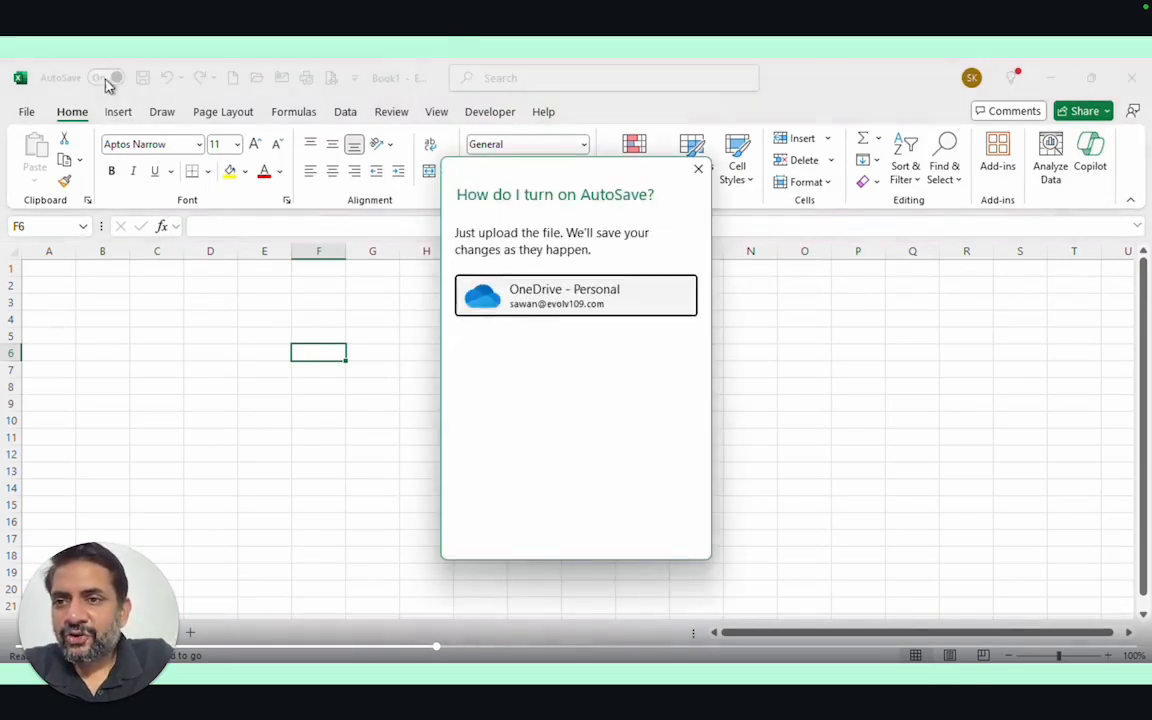
click(540, 298)
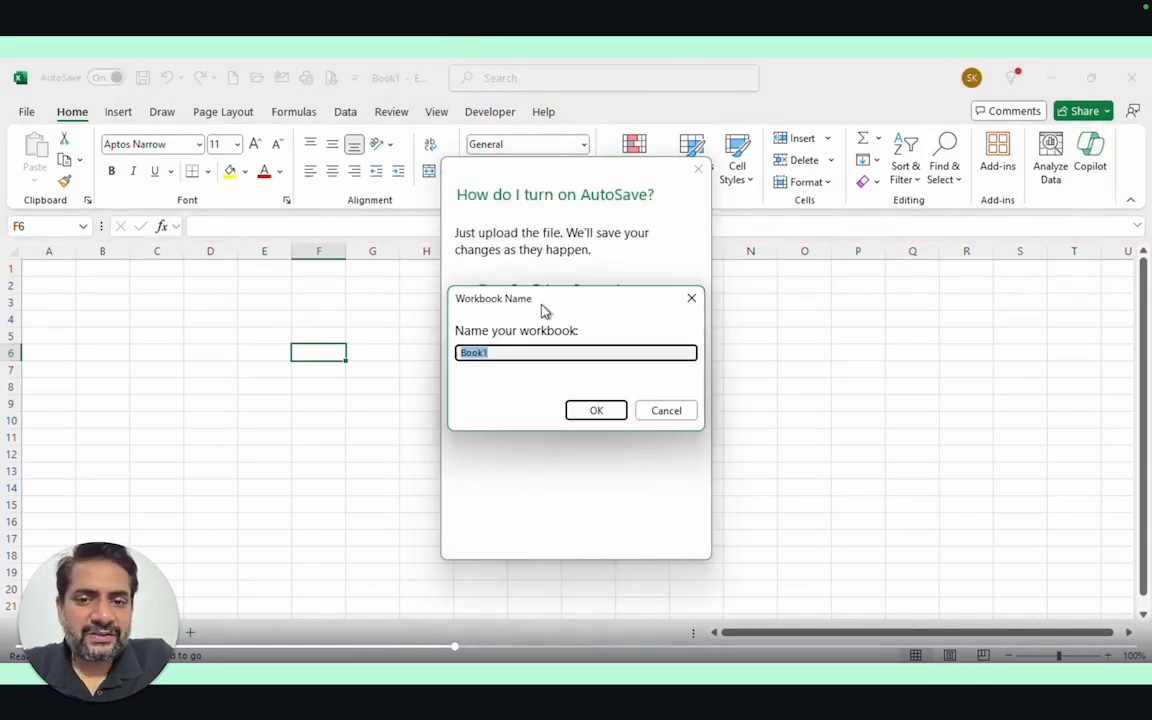
click(595, 416)
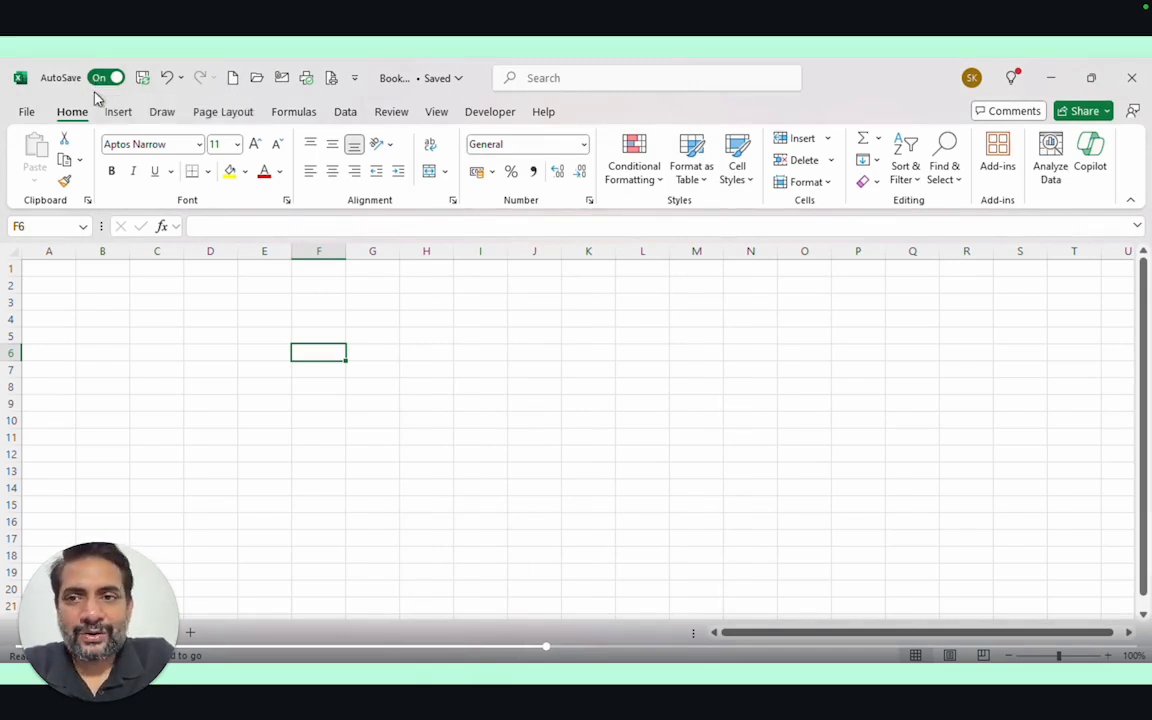
click(1093, 158)
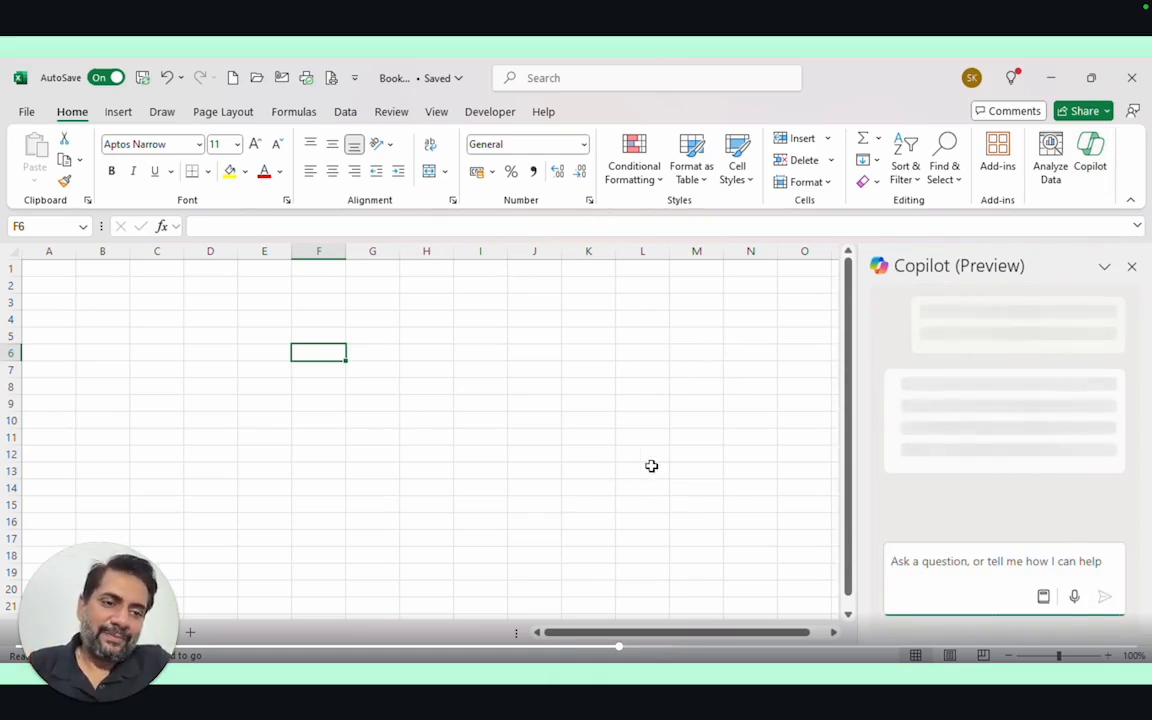
Switch to the Excel 102 Excercises pivot table workbook and look over the category, quantity and total sales cells of the sales table
mouse_move(768, 594)
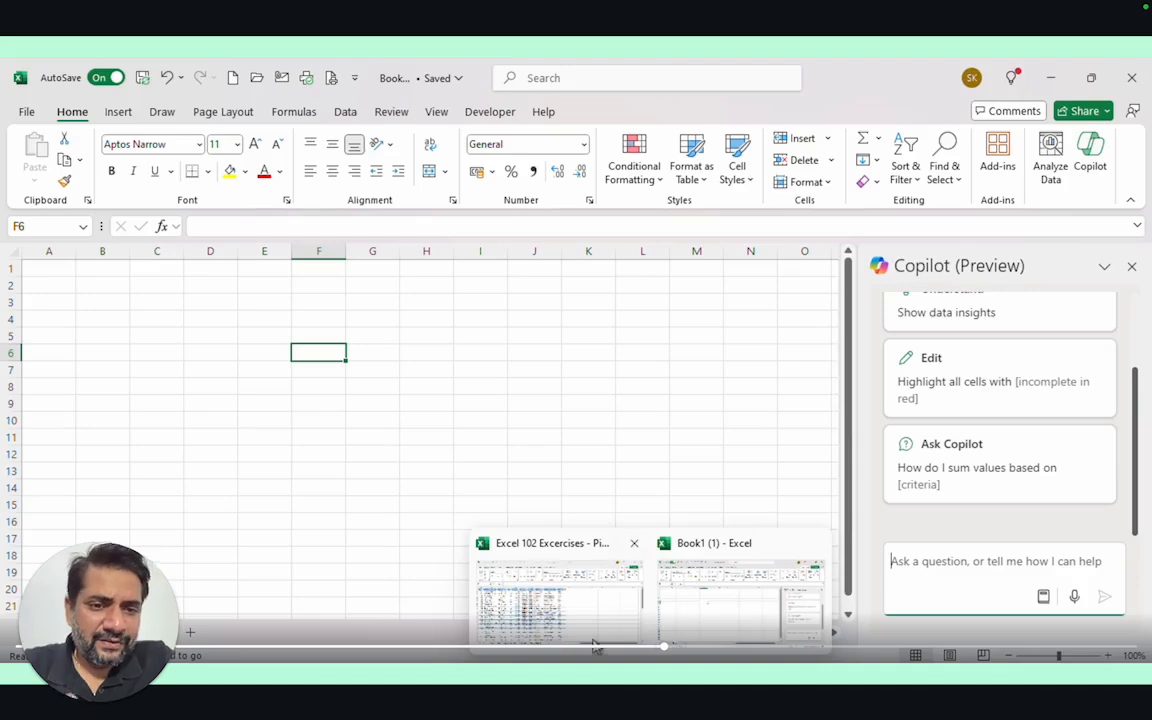
click(595, 585)
click(392, 481)
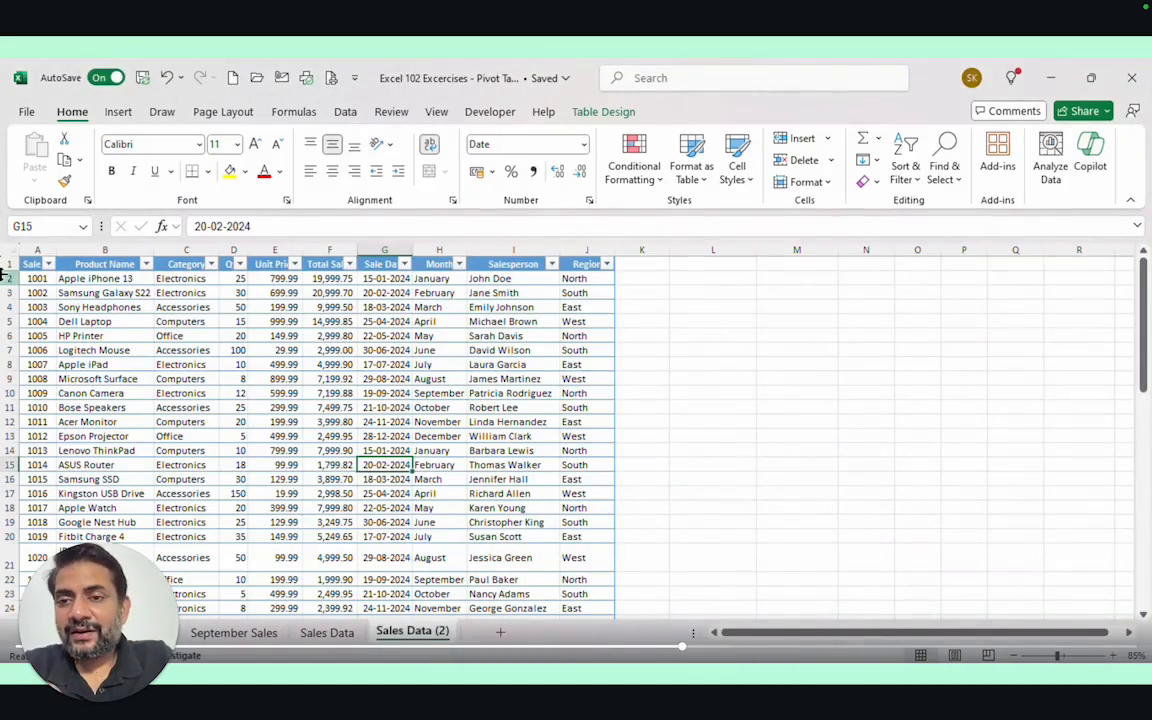
click(225, 337)
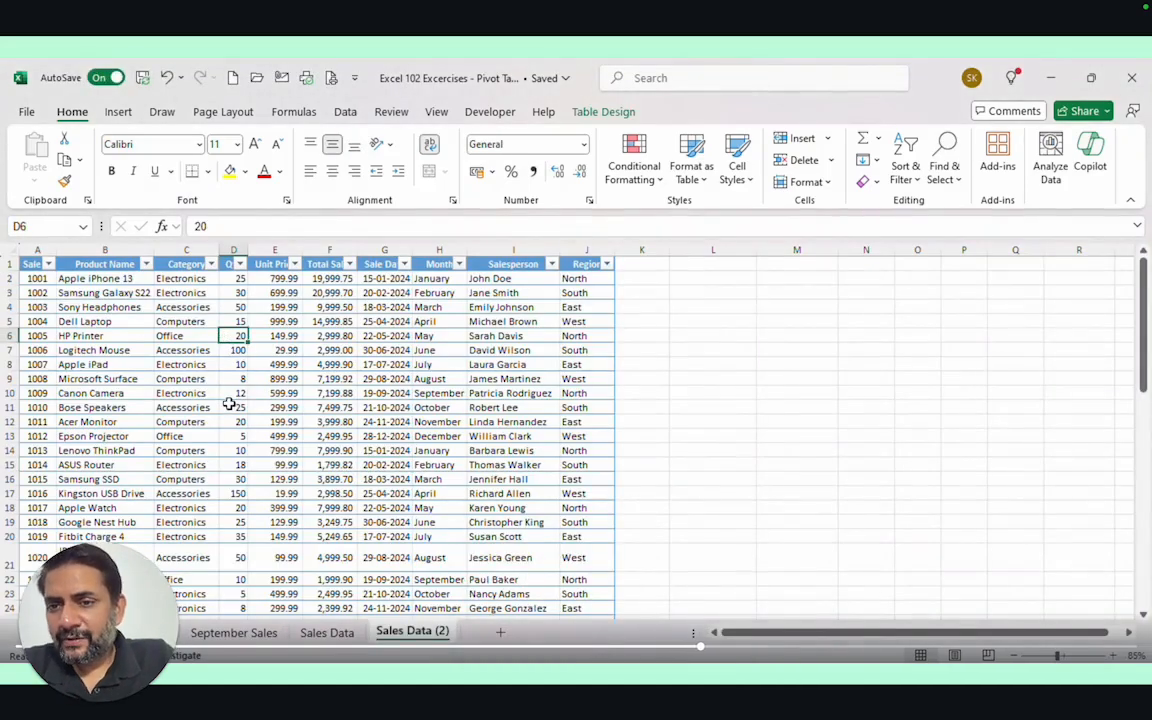
click(185, 367)
click(172, 349)
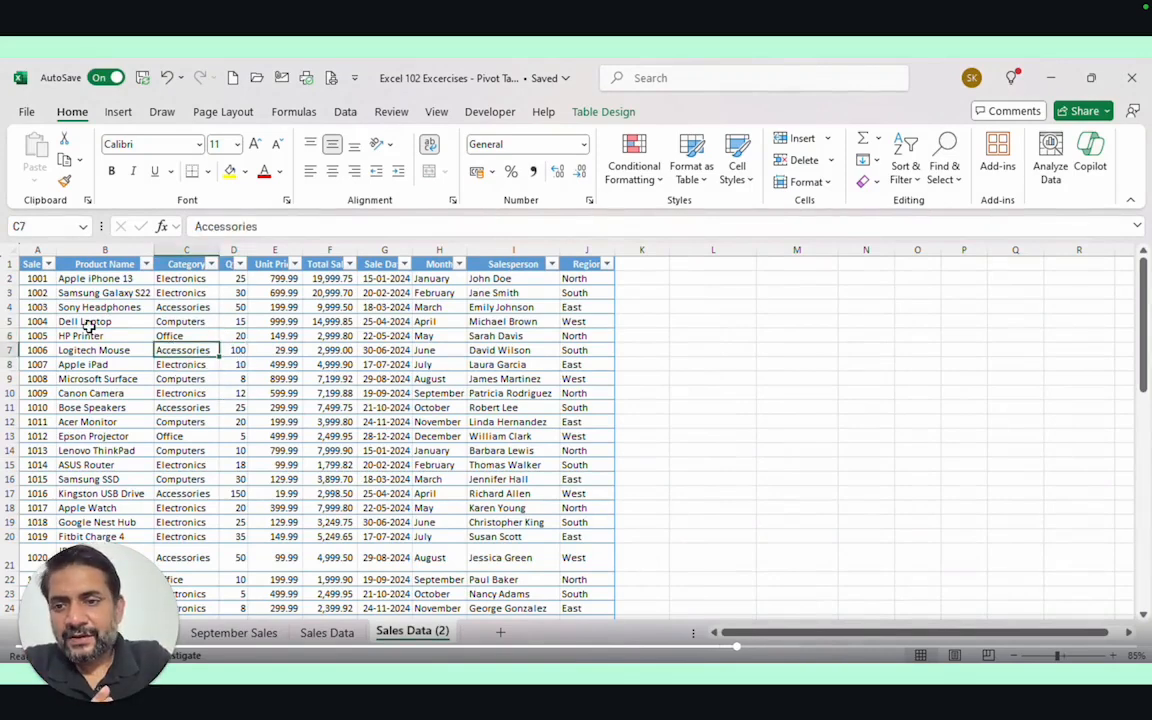
click(312, 378)
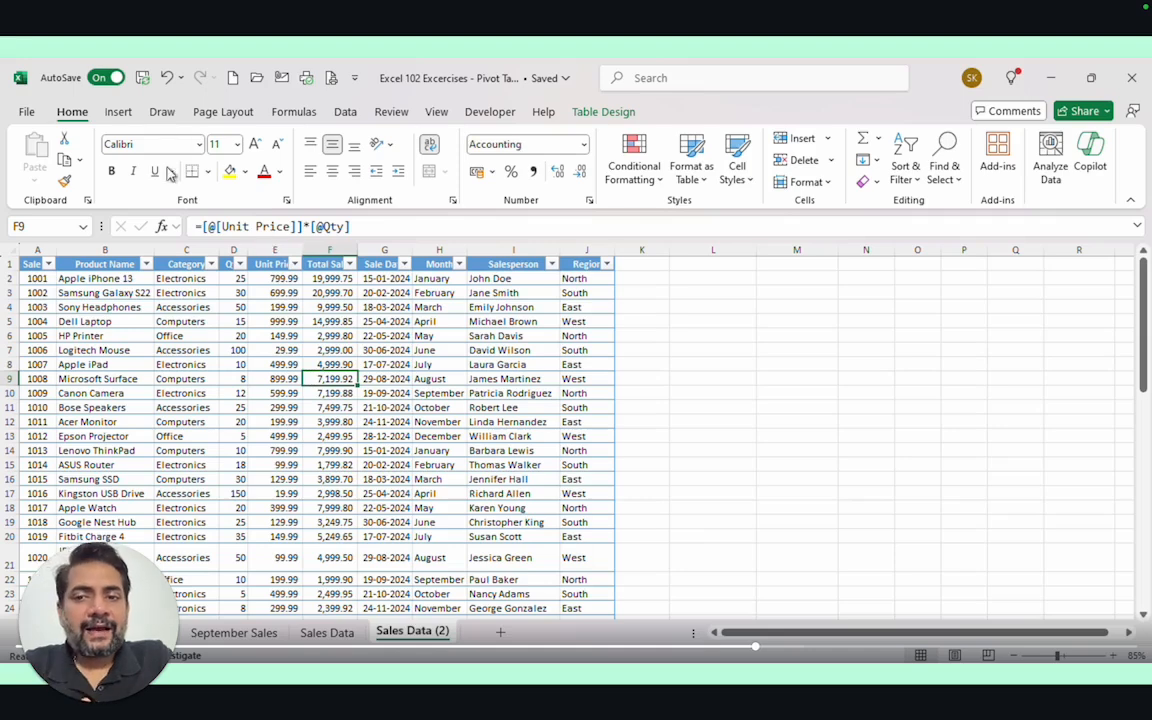
Restyle the sales table with a Medium table style that has a black header and grey banded rows
click(690, 160)
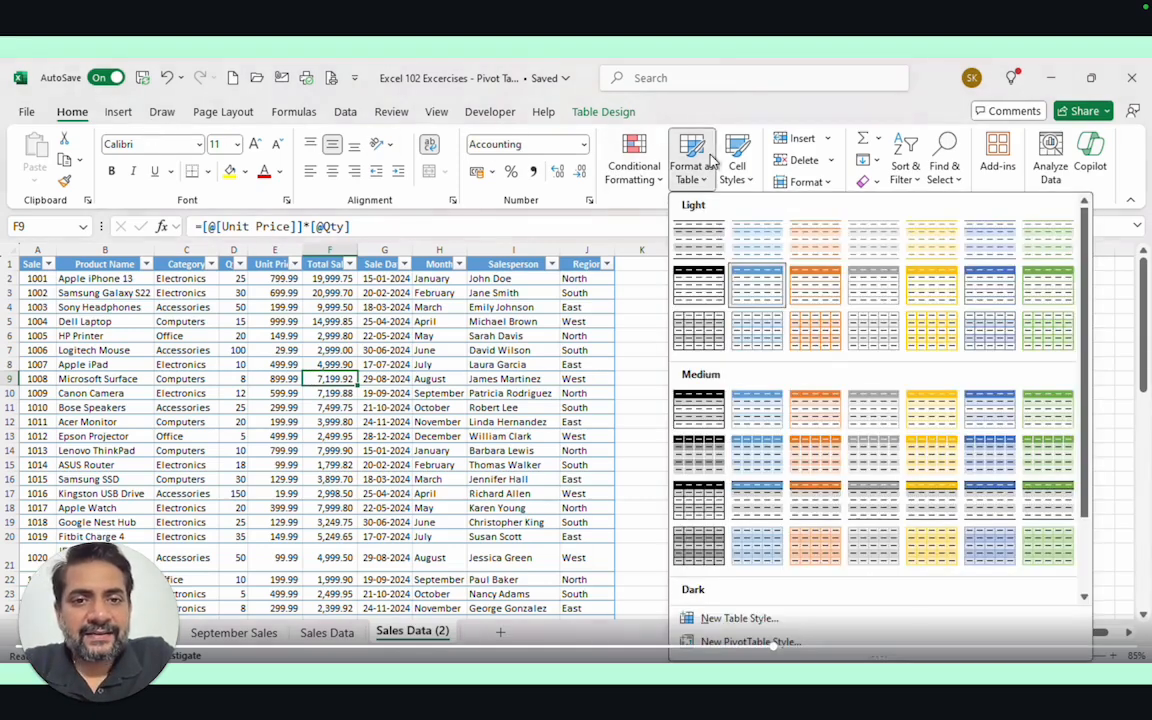
click(699, 287)
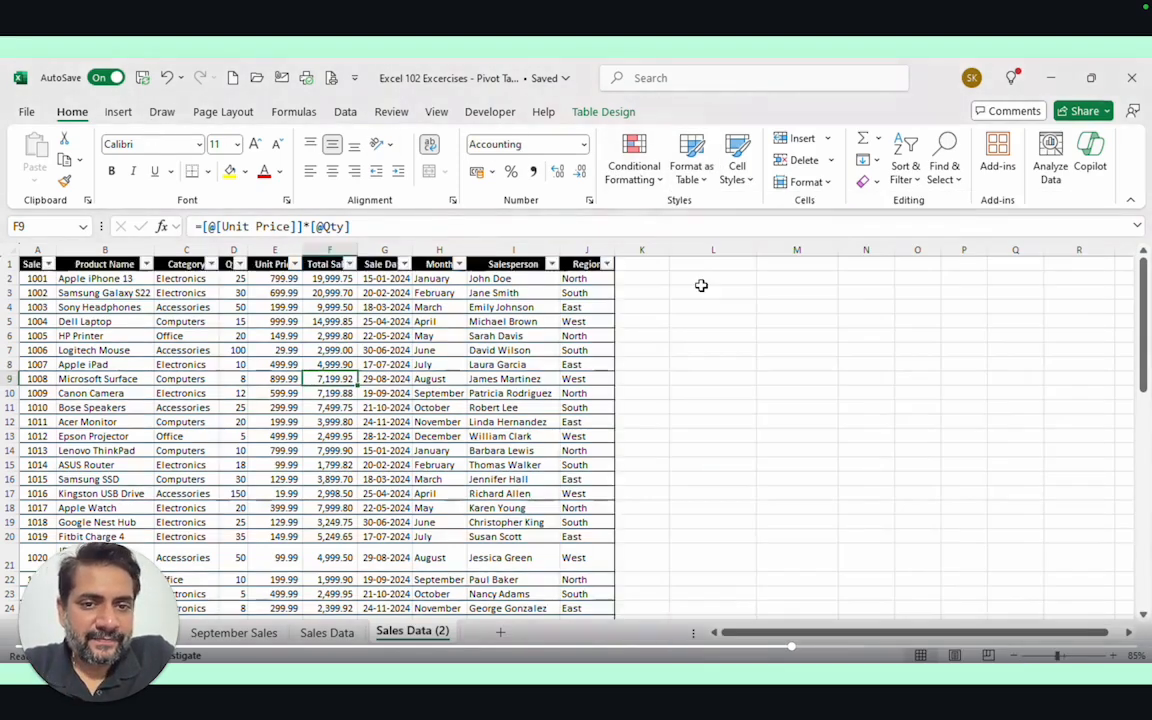
click(690, 165)
click(708, 497)
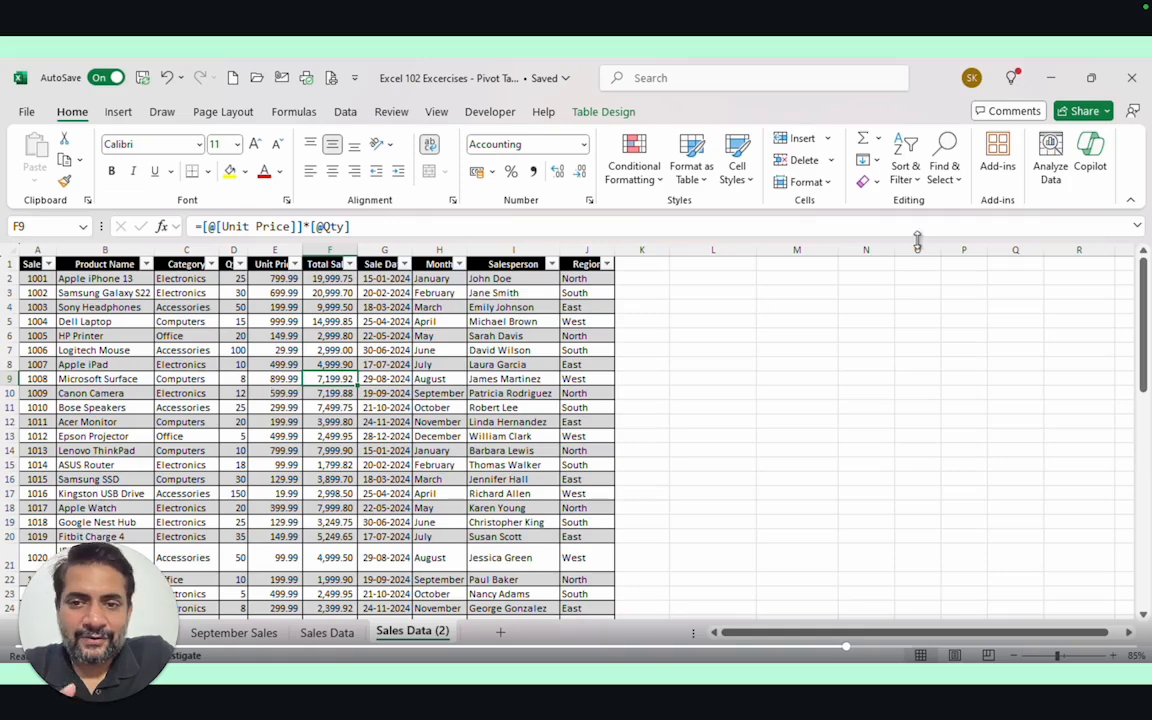
Open Copilot for the sales table and browse its suggested prompts
click(1090, 165)
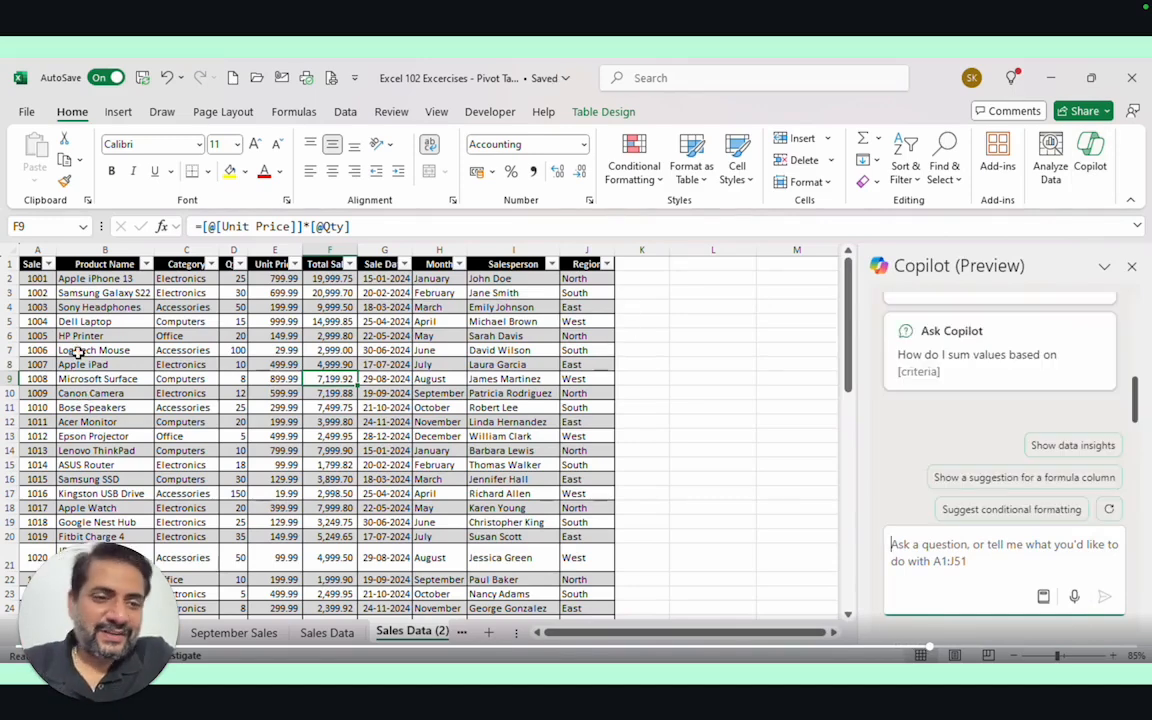
scroll(920, 430, up, 4)
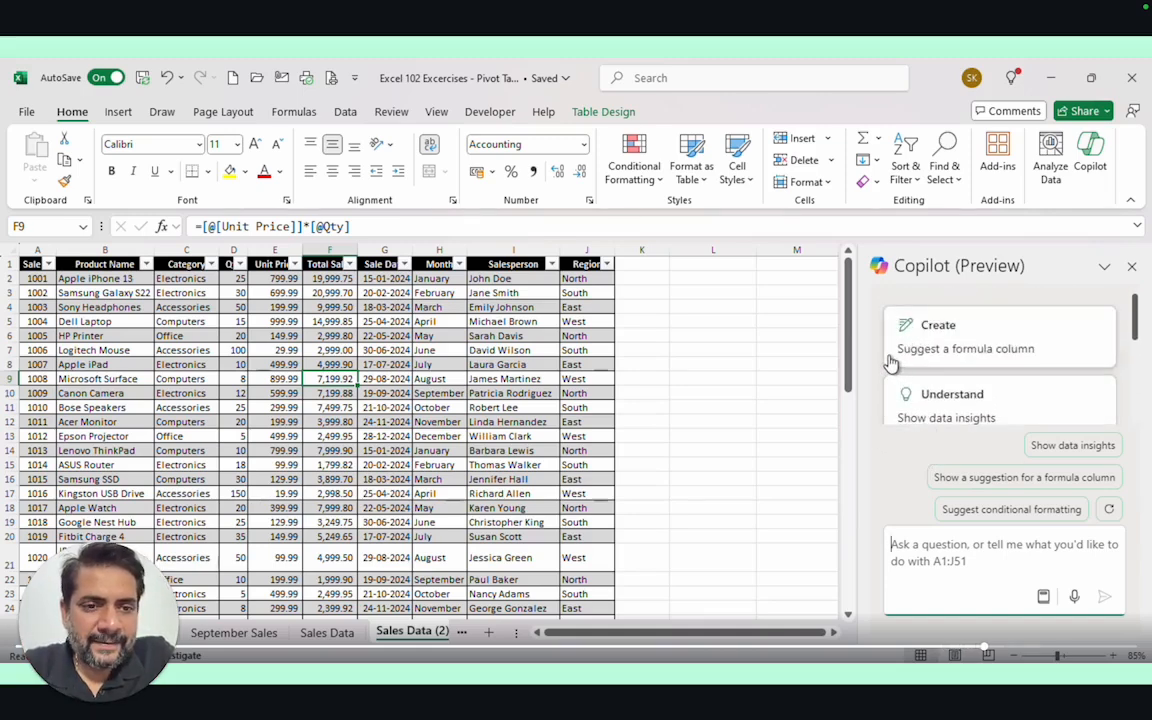
scroll(1067, 352, down, 3)
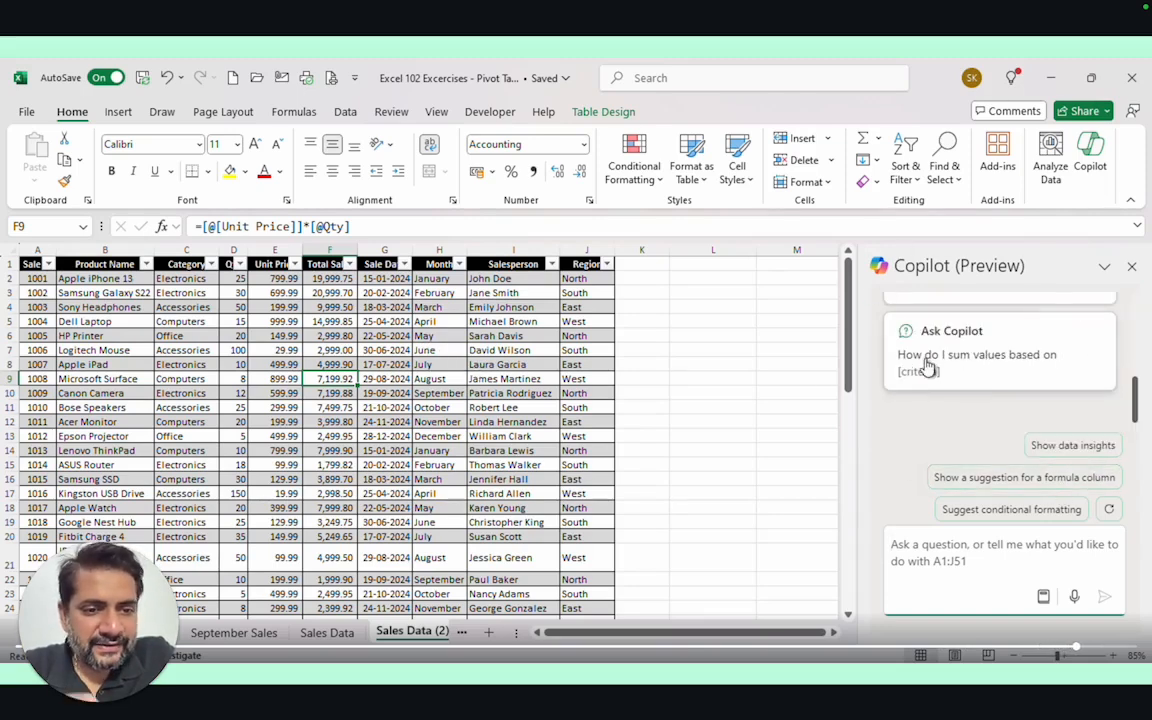
scroll(938, 395, up, 3)
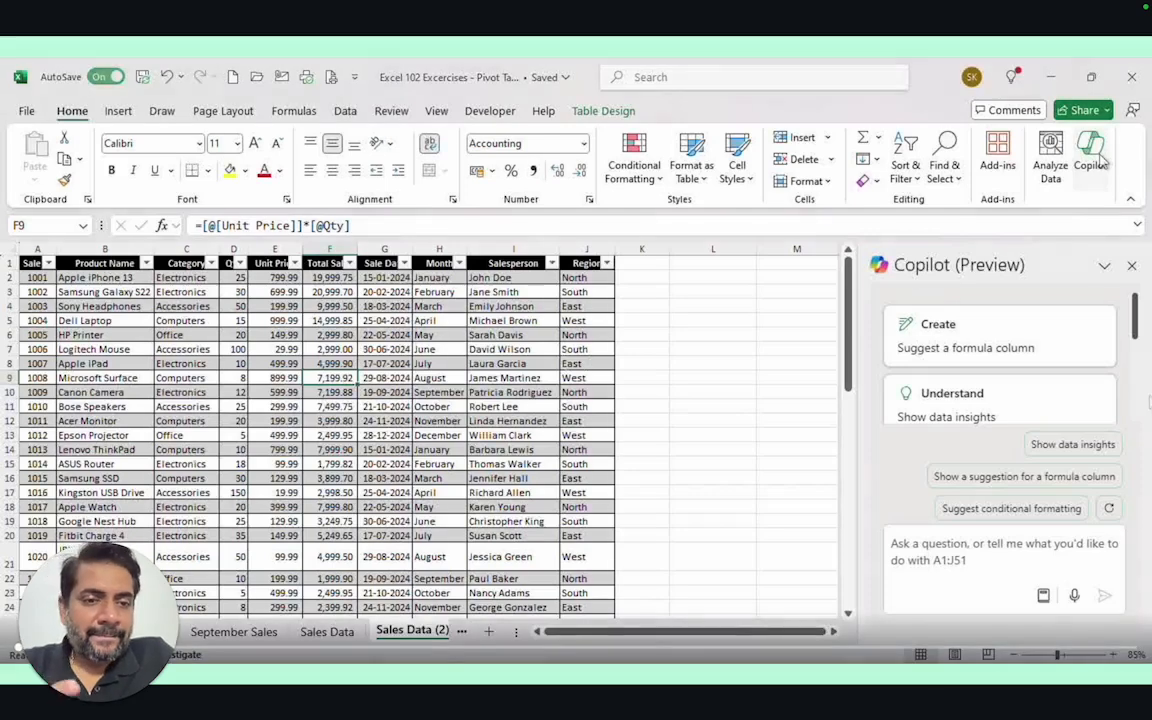
Close the Copilot pane and open it again
click(1093, 156)
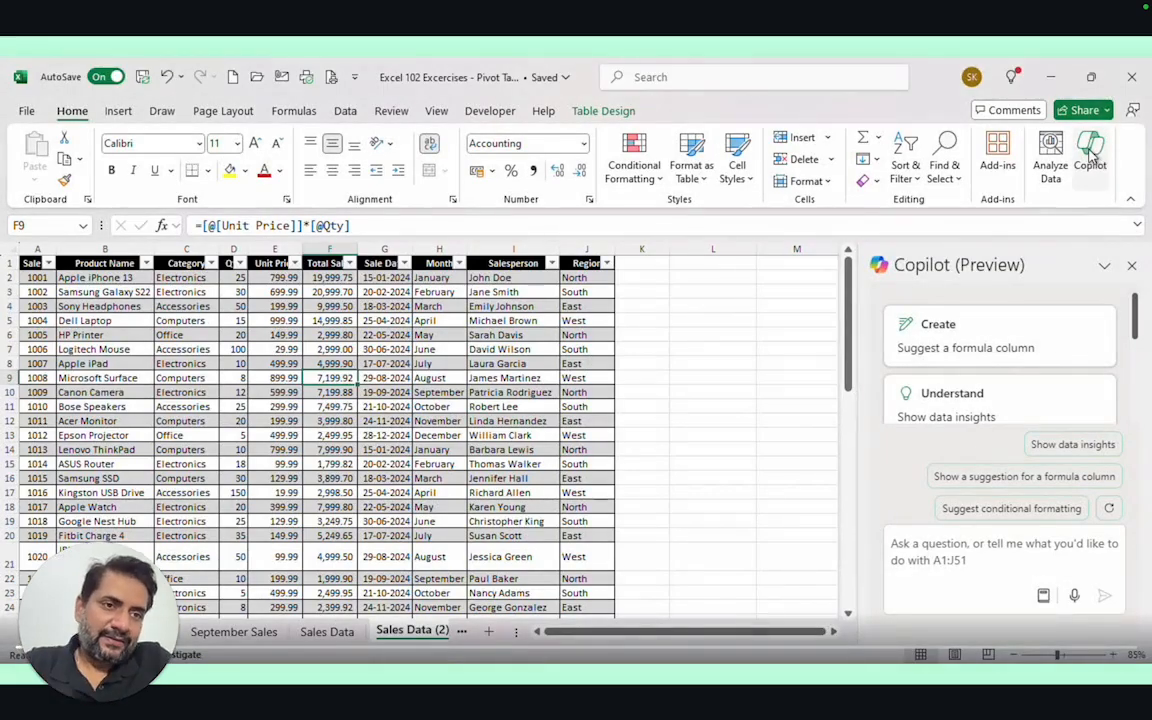
click(1092, 154)
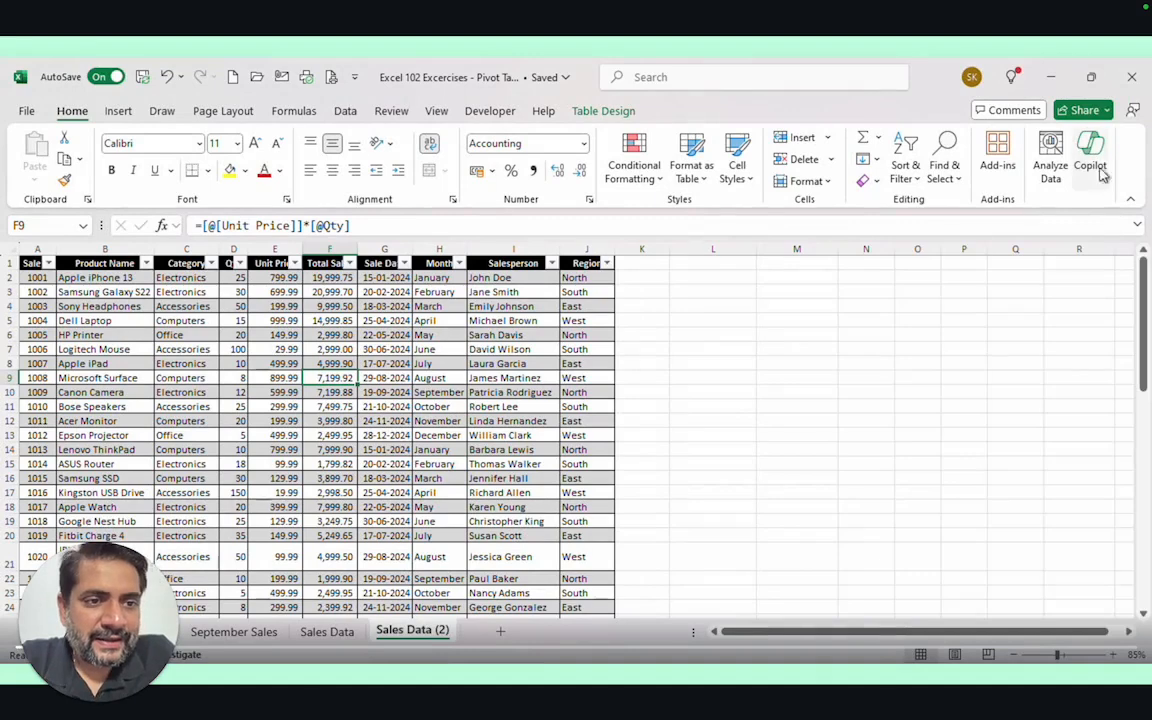
click(1092, 154)
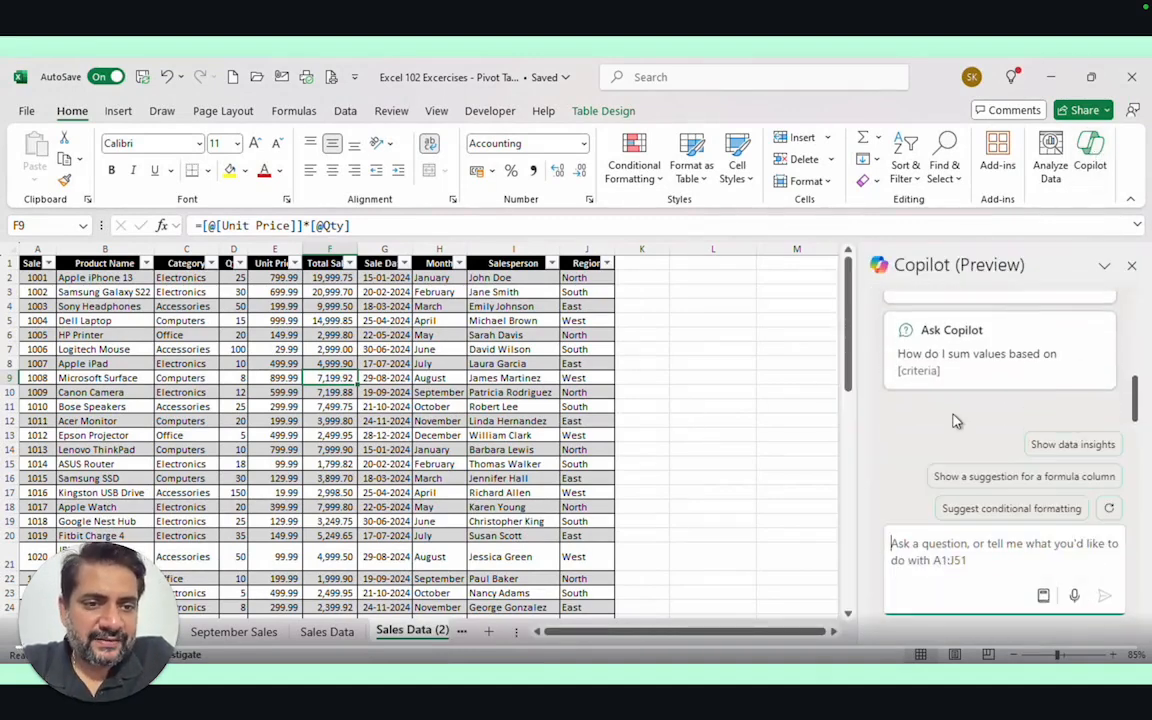
Examine Copilot's Create, Understand, Edit and Ask Copilot prompt suggestions
scroll(940, 392, up, 5)
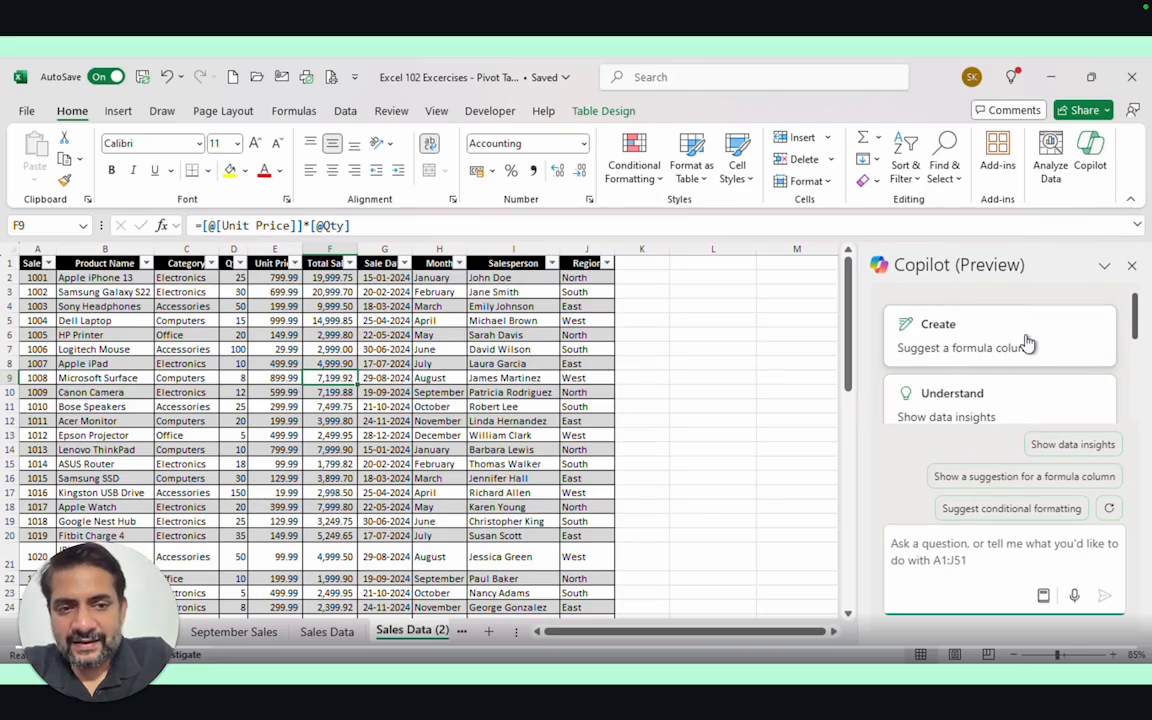
scroll(955, 338, down, 1)
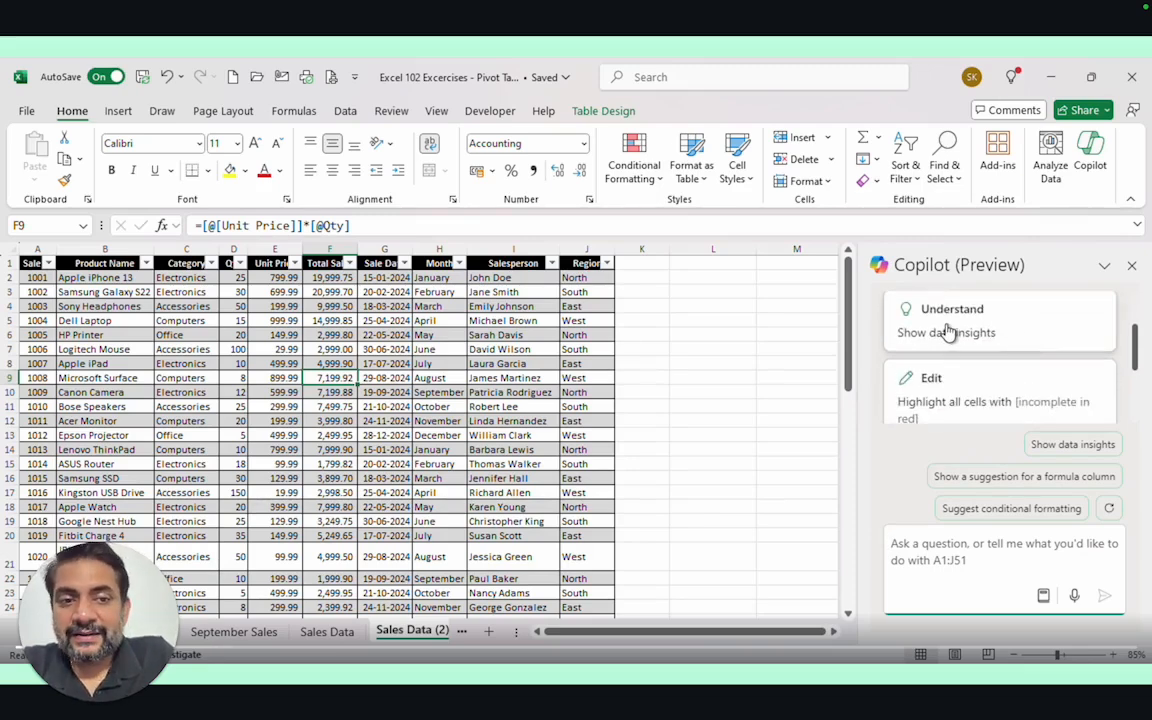
scroll(948, 333, down, 2)
scroll(940, 337, up, 2)
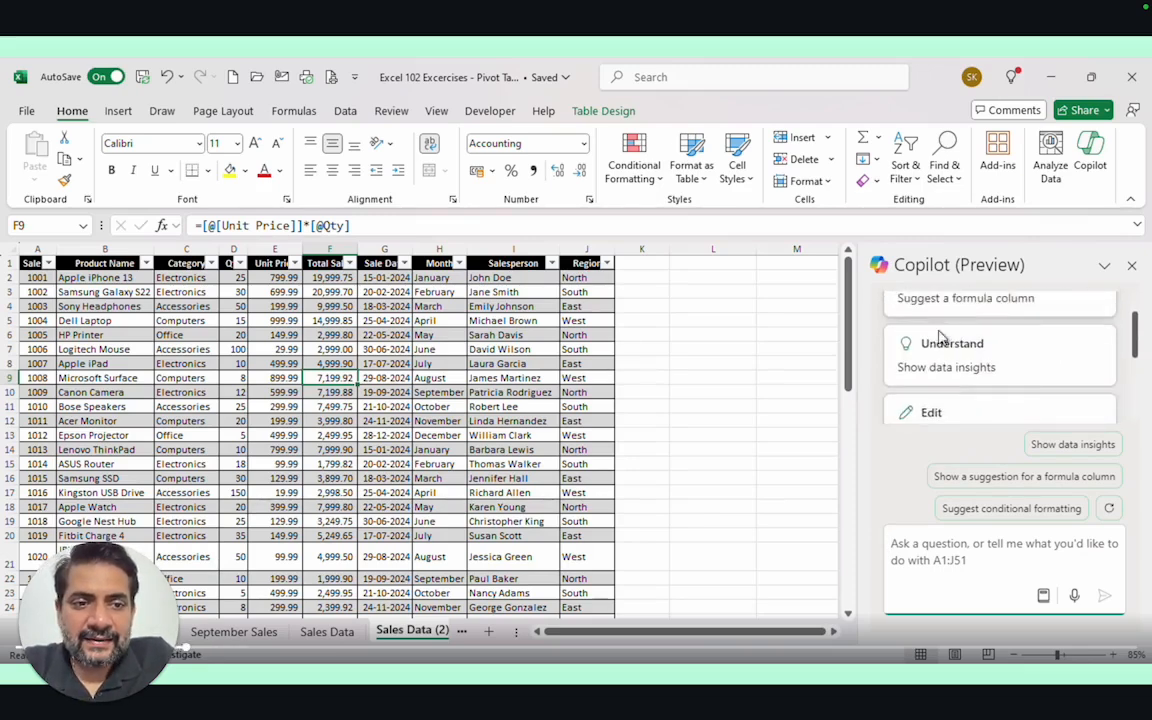
scroll(918, 415, down, 1)
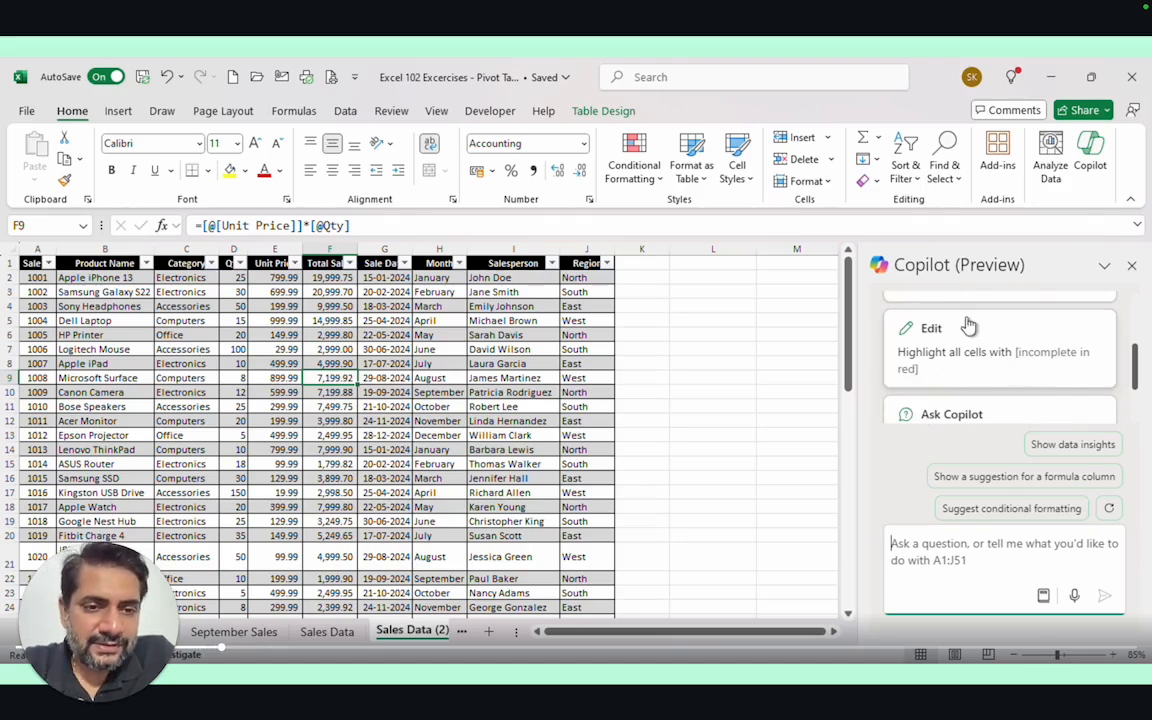
scroll(965, 335, down, 1)
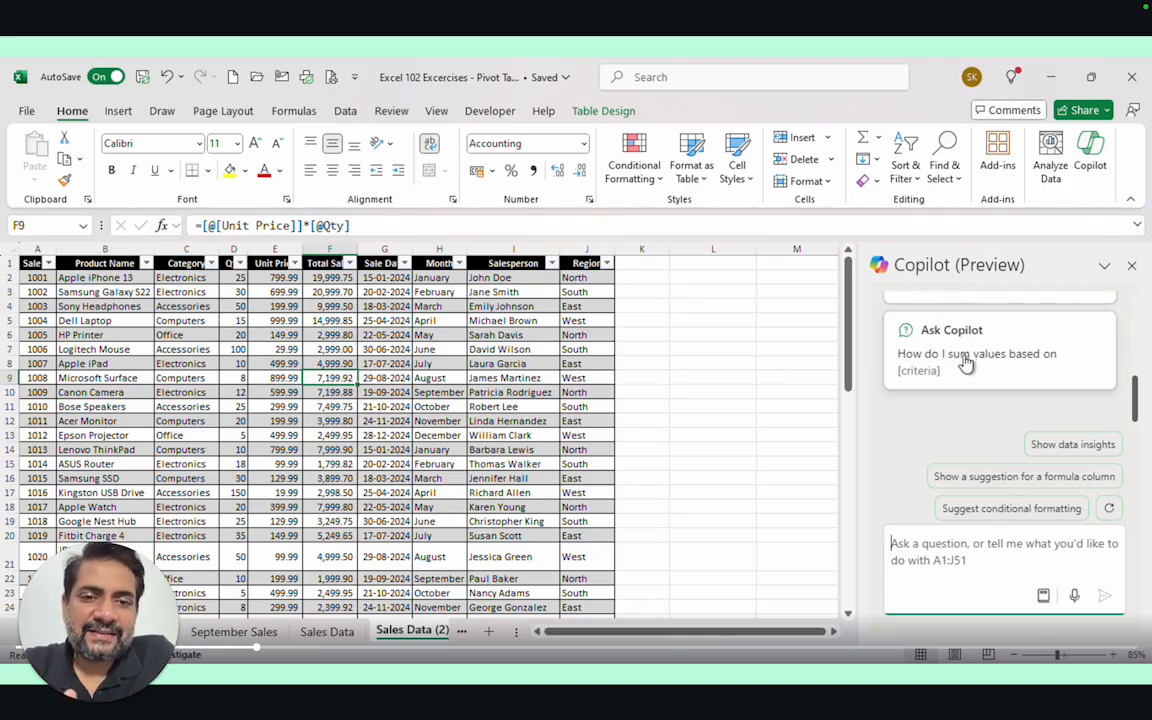
scroll(965, 365, up, 2)
scroll(965, 362, up, 1)
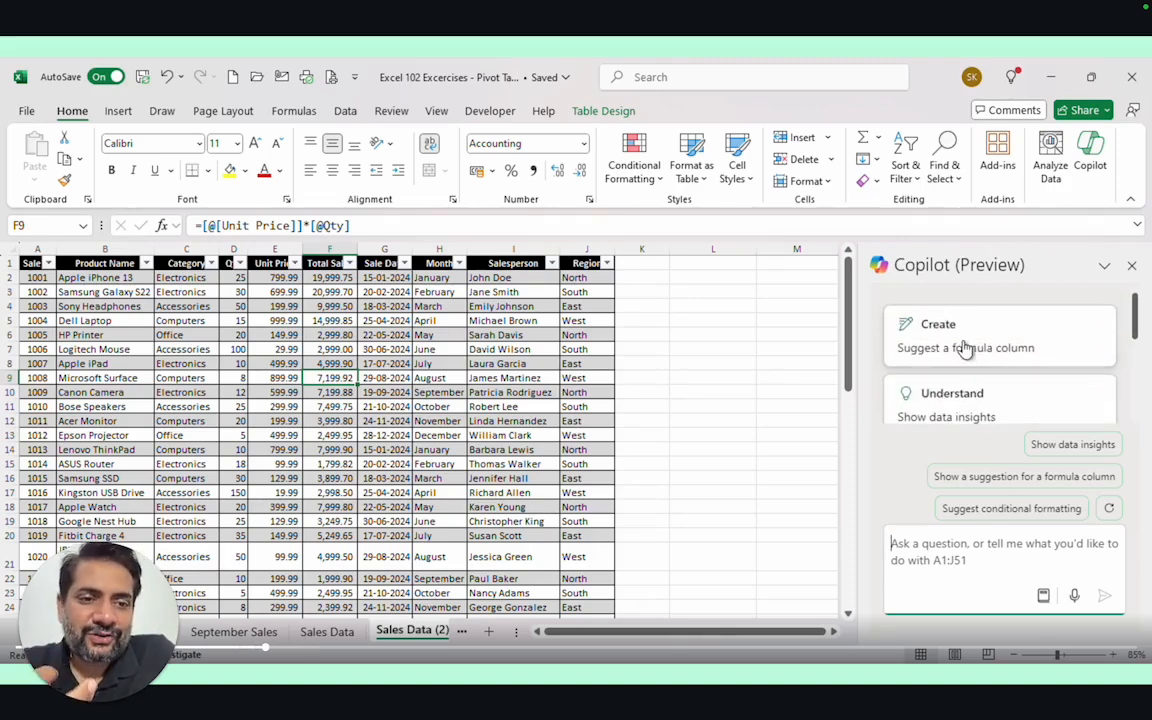
Close Copilot through its pane options and reopen it for the sales table
click(1104, 266)
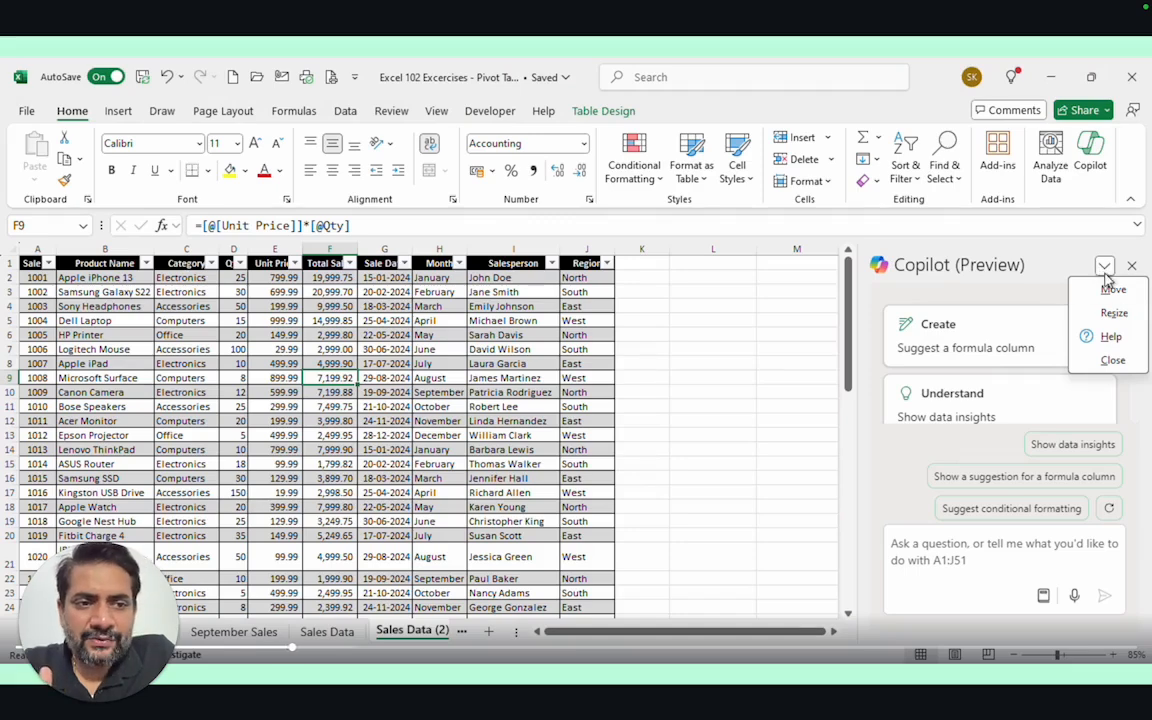
click(1113, 359)
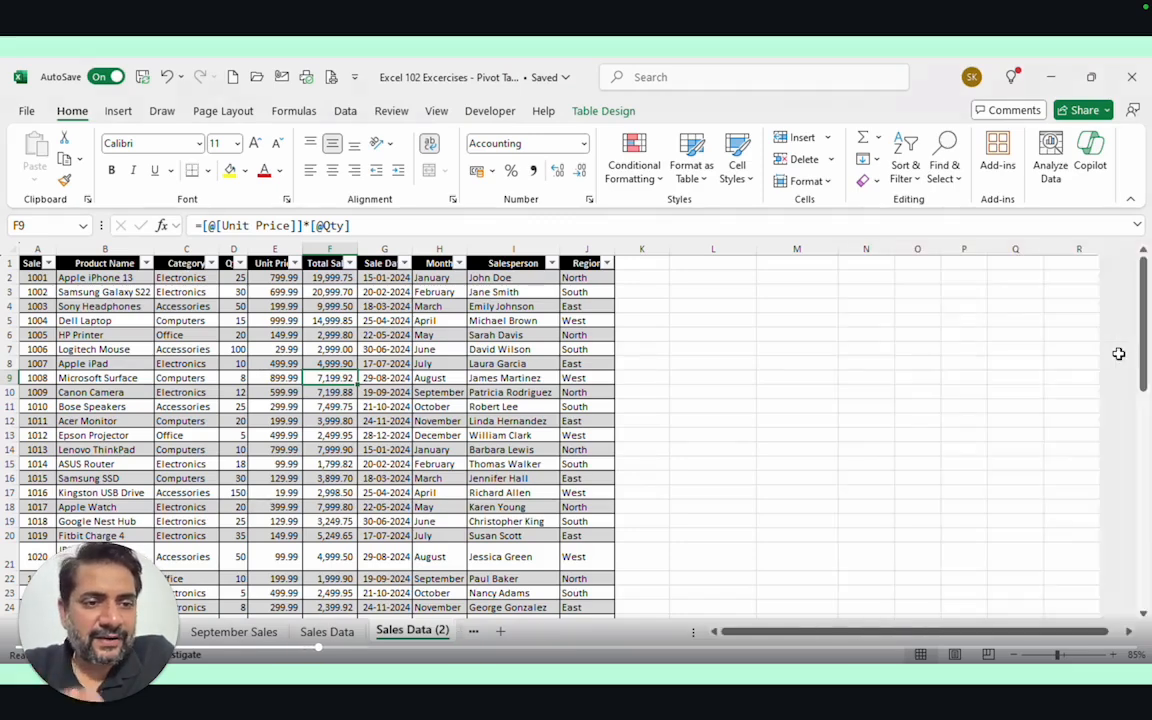
click(1092, 158)
Try the Move option on the Copilot pane, and resize the pane to be slightly wider
click(1104, 267)
click(1110, 290)
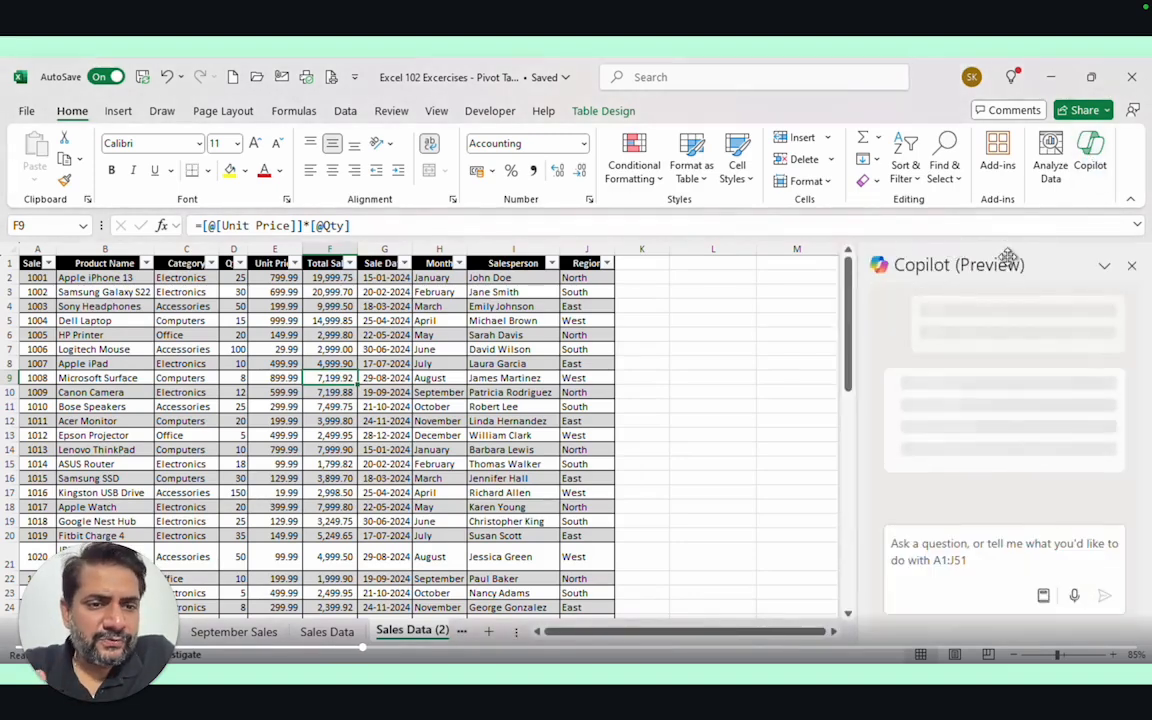
click(1104, 265)
click(1112, 312)
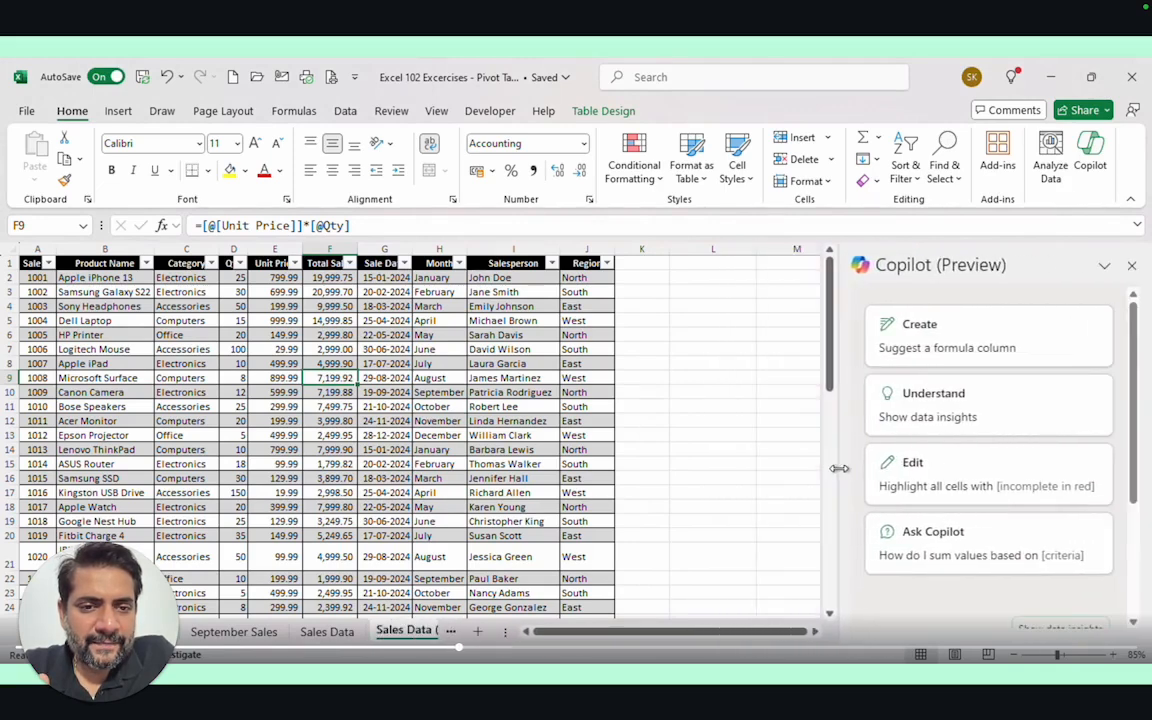
Check the Copilot pane's options and look through its suggestions down to the prompt box
click(1104, 265)
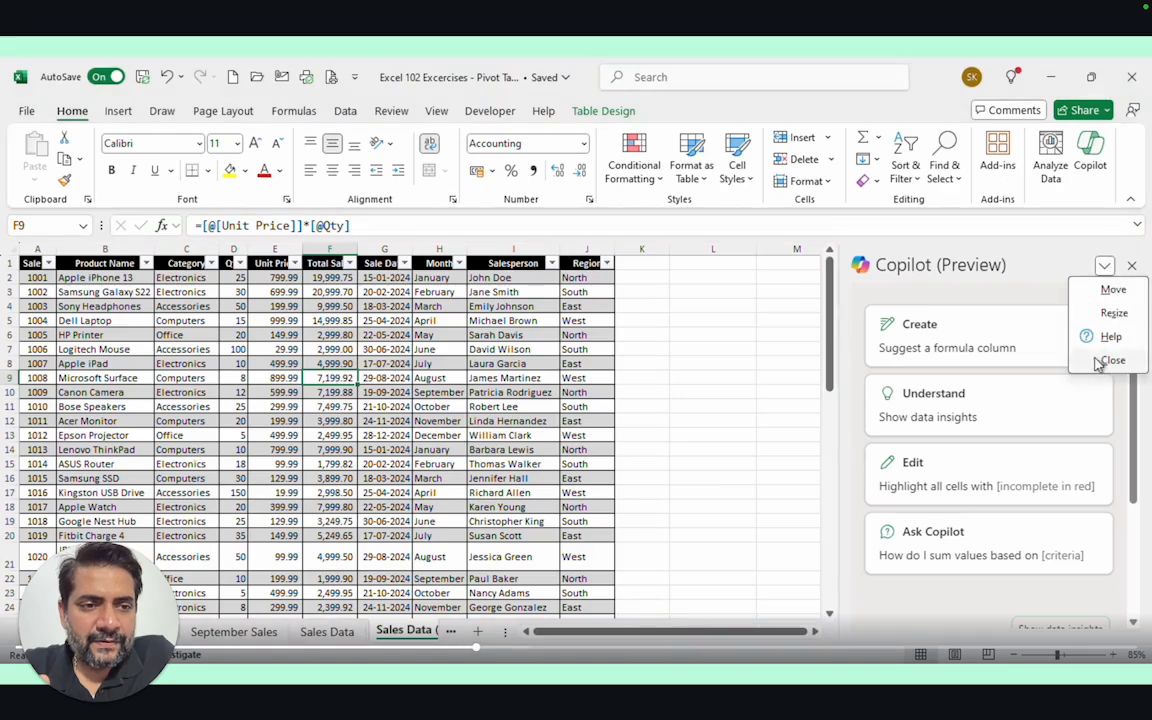
click(1104, 265)
scroll(913, 405, down, 1)
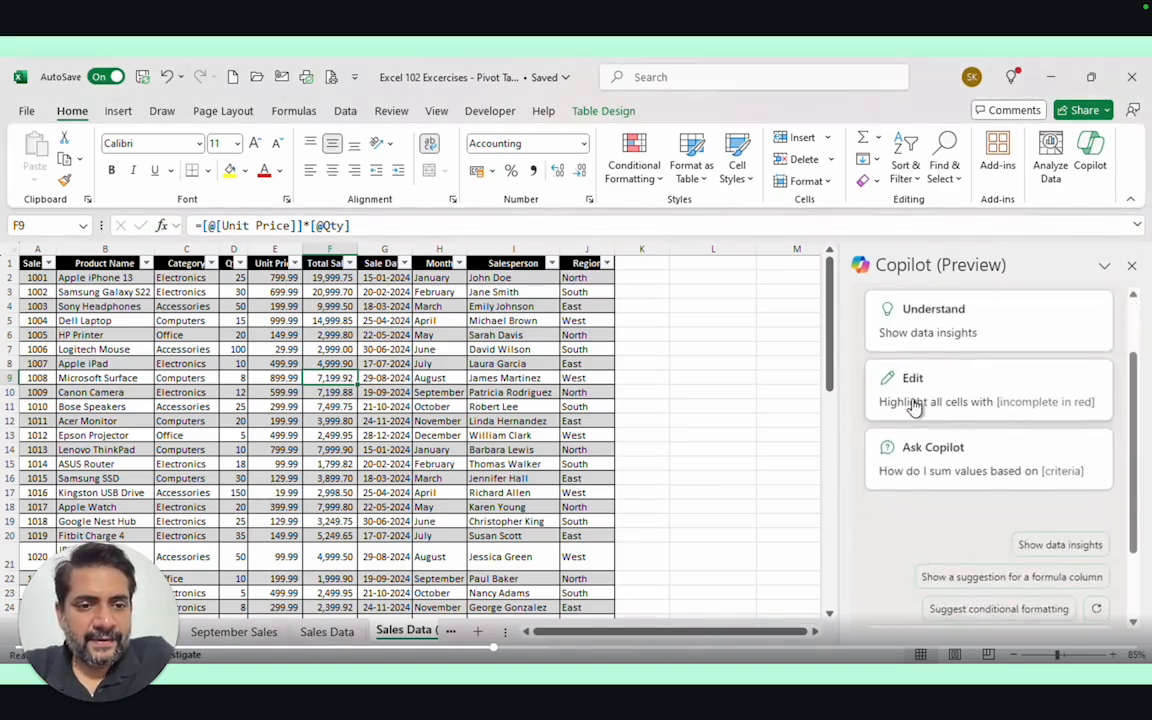
scroll(913, 405, down, 2)
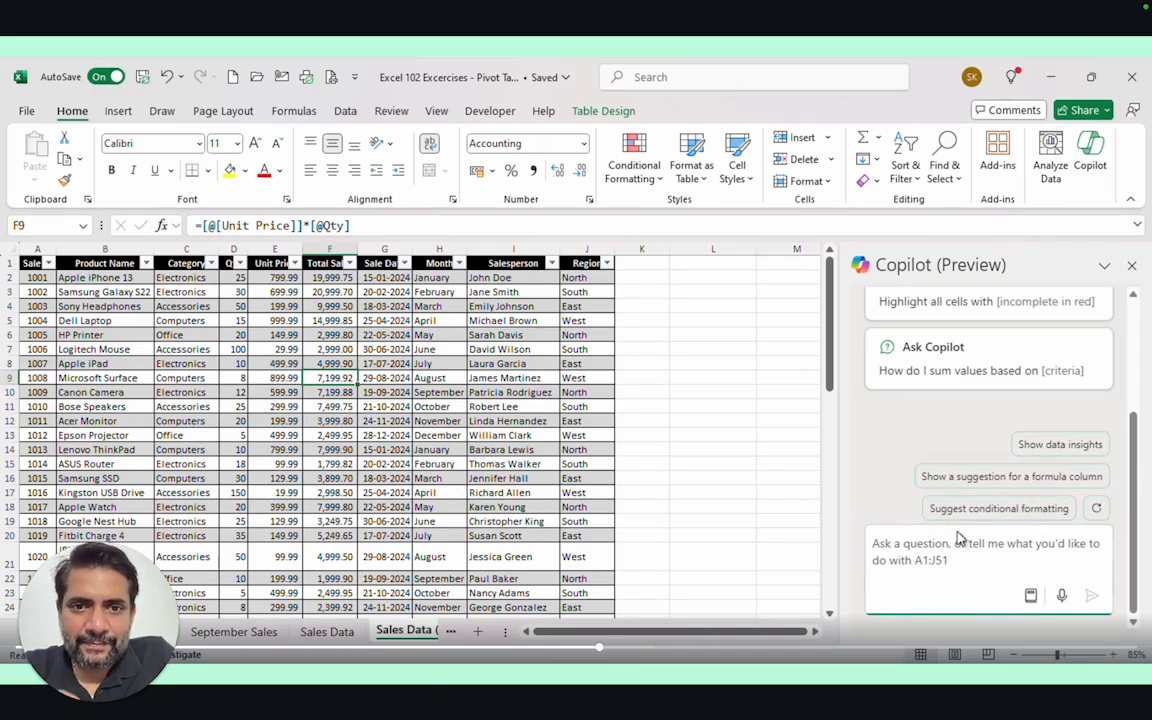
Open the full list of Copilot Lab prompts from the prompt guide and check its Task filter choices
click(1031, 596)
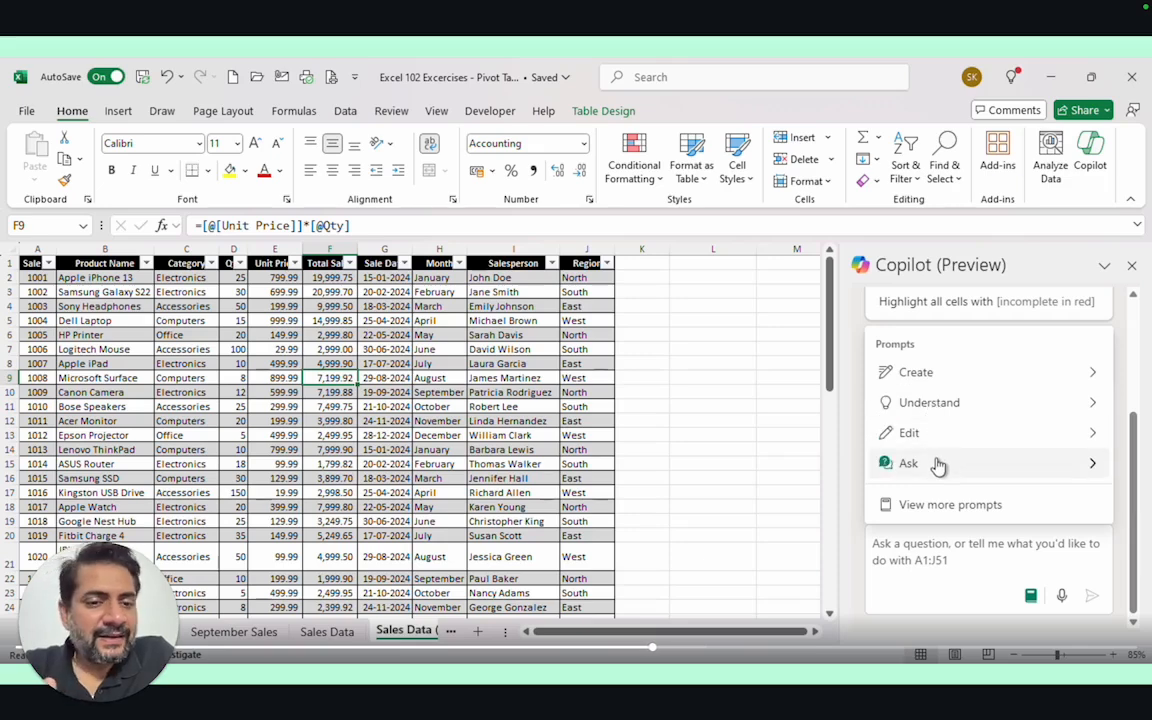
click(946, 506)
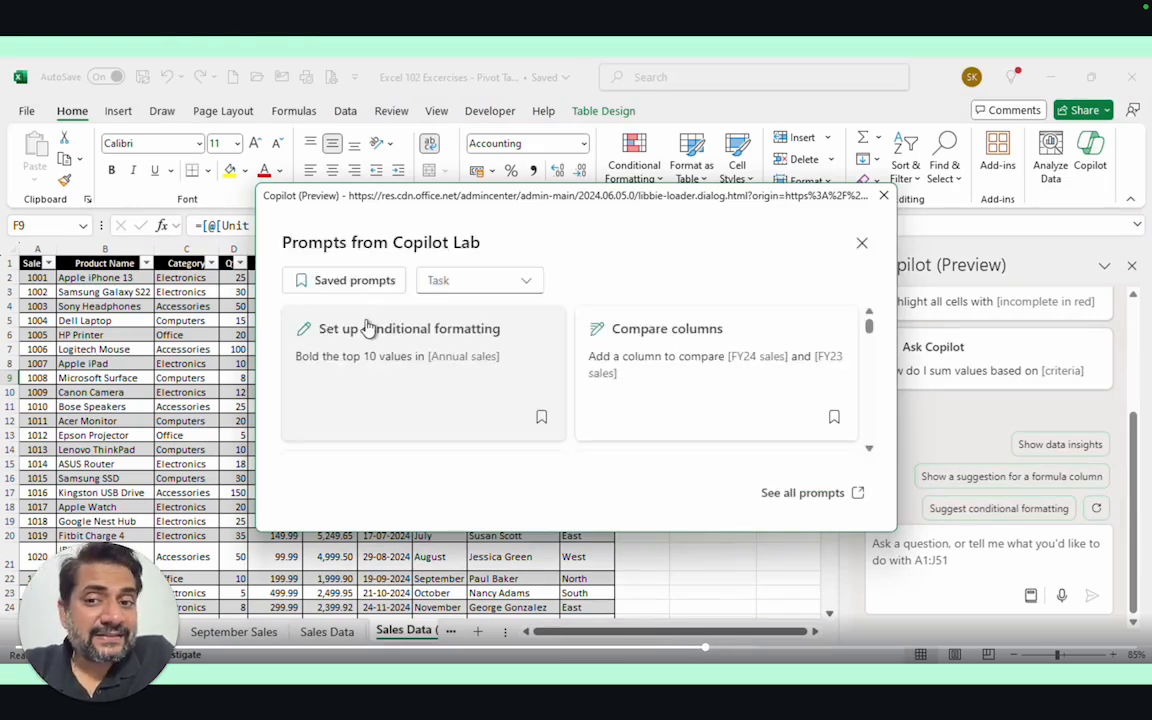
click(470, 283)
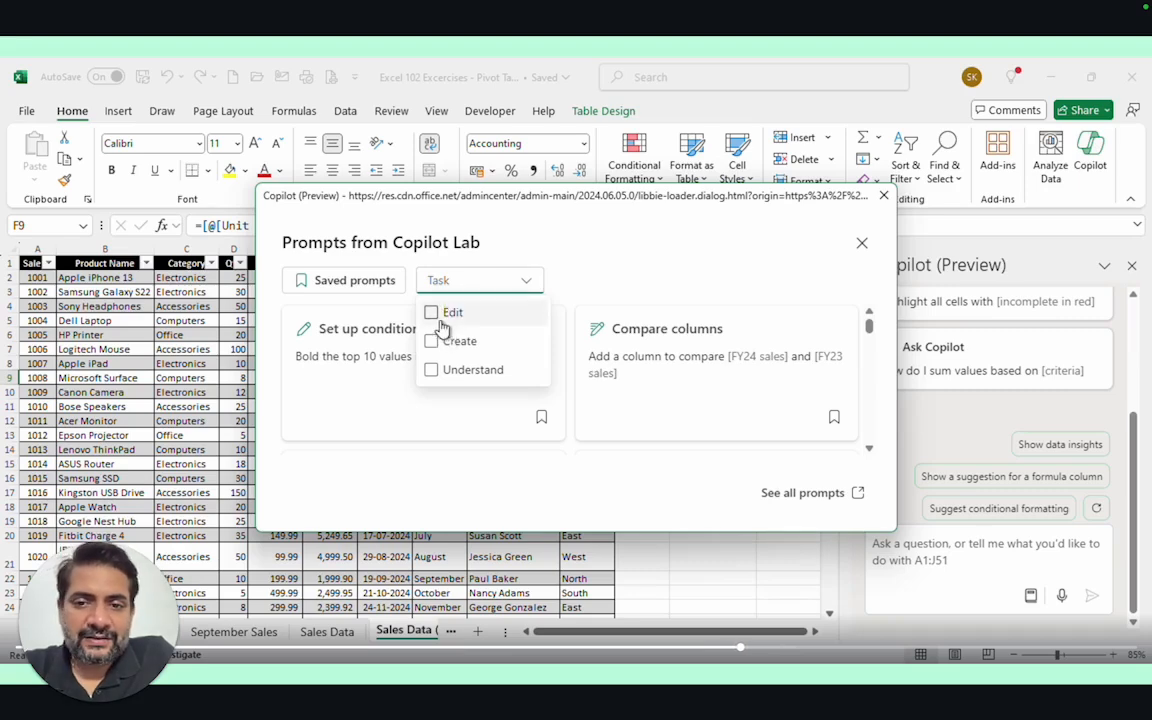
click(470, 285)
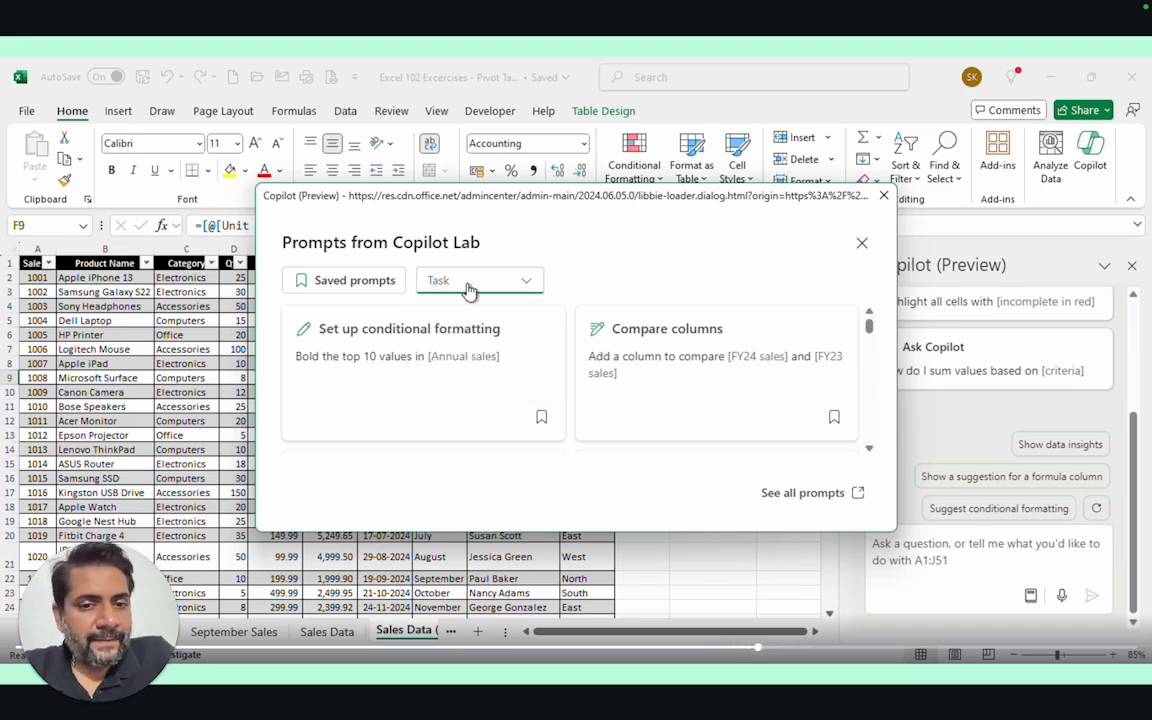
Enlarge the Copilot Lab dialog, browse its whole collection of sample prompts, and close it
scroll(659, 344, down, 5)
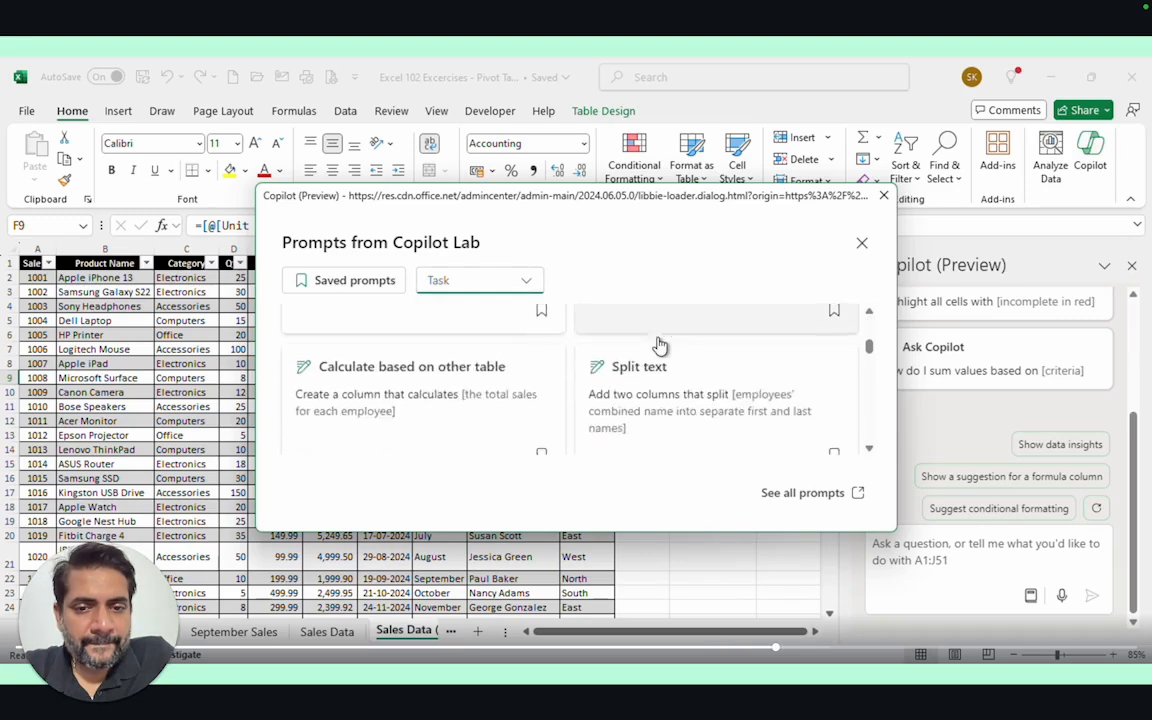
scroll(659, 344, down, 5)
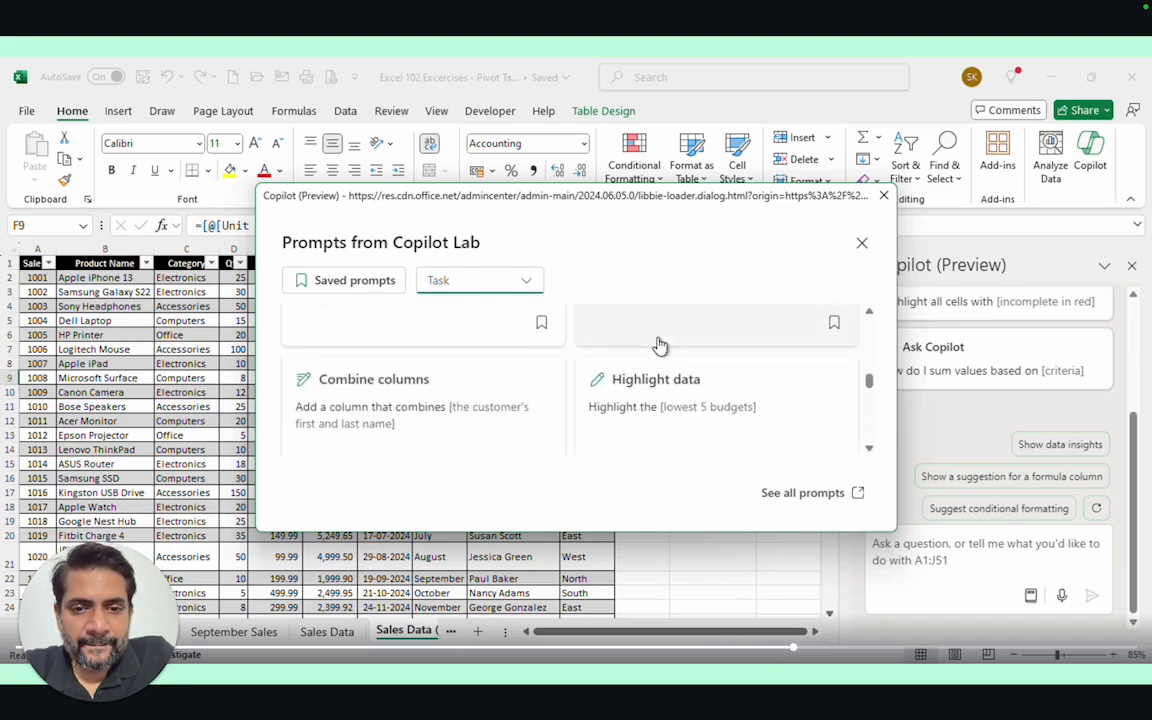
drag(655, 534, 655, 630)
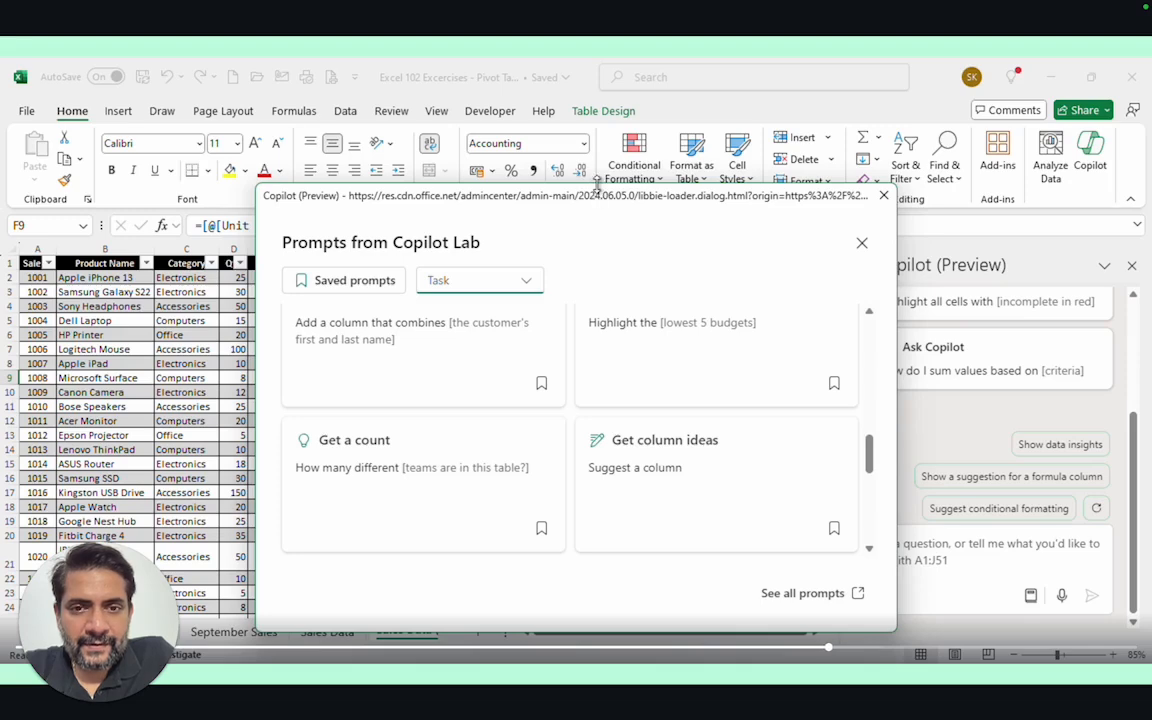
drag(597, 185, 597, 122)
scroll(545, 303, down, 3)
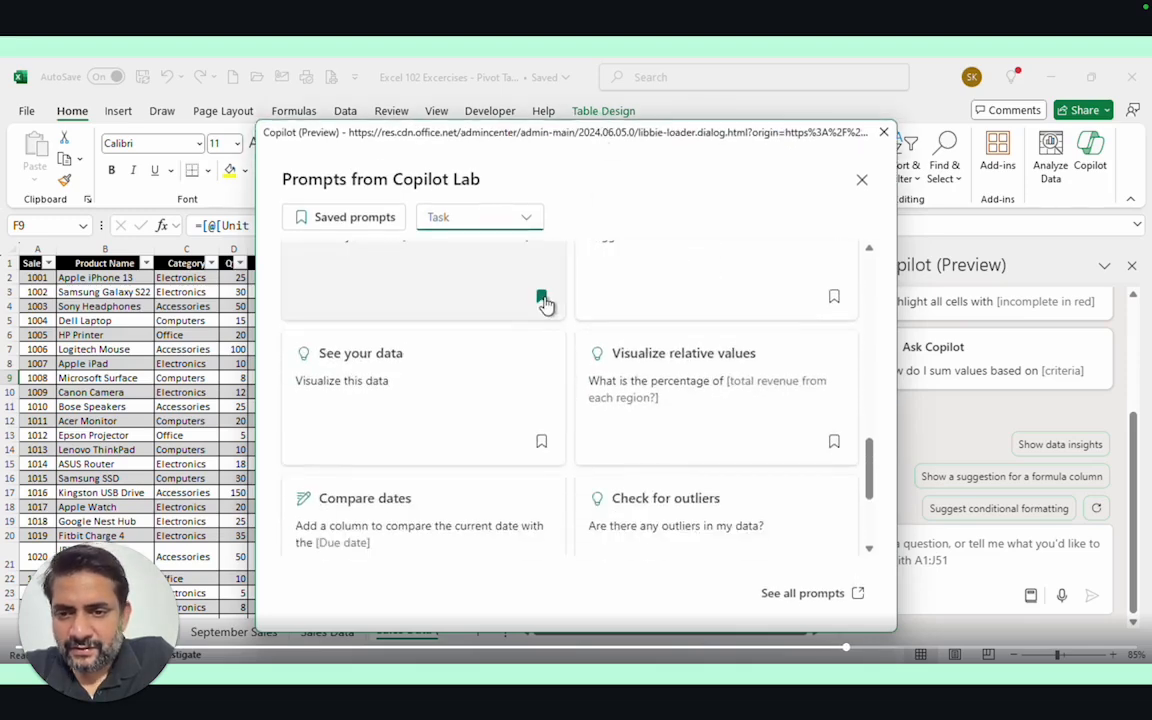
scroll(545, 303, down, 3)
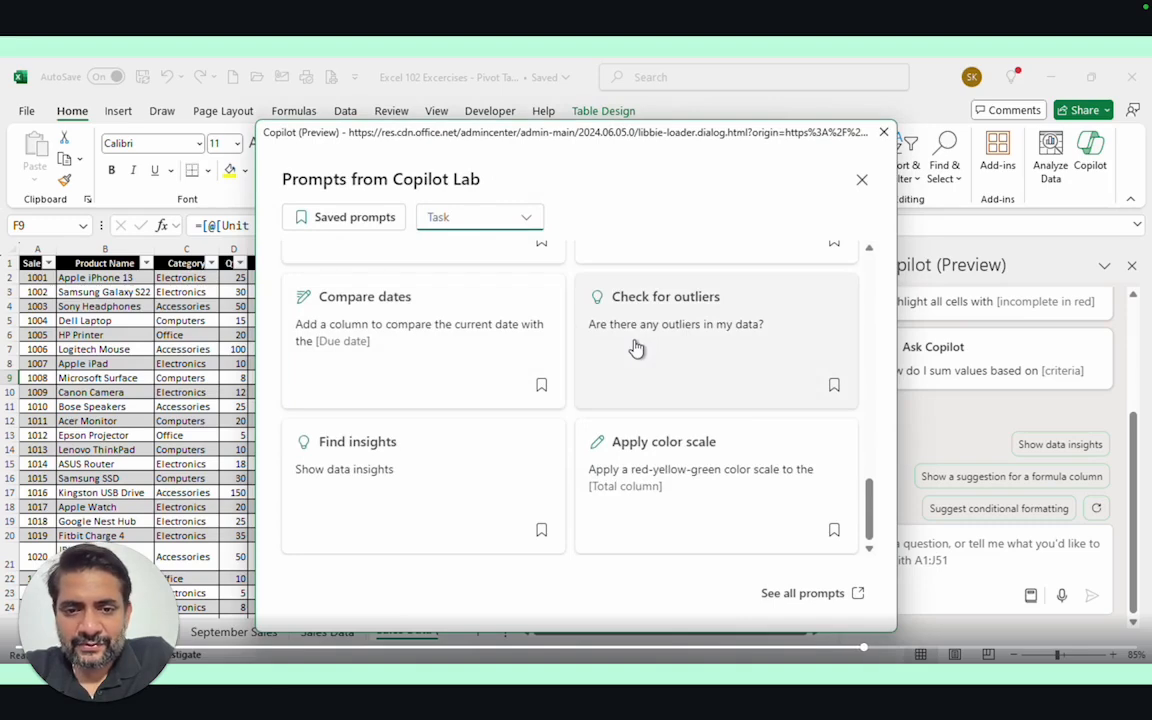
scroll(540, 492, up, 5)
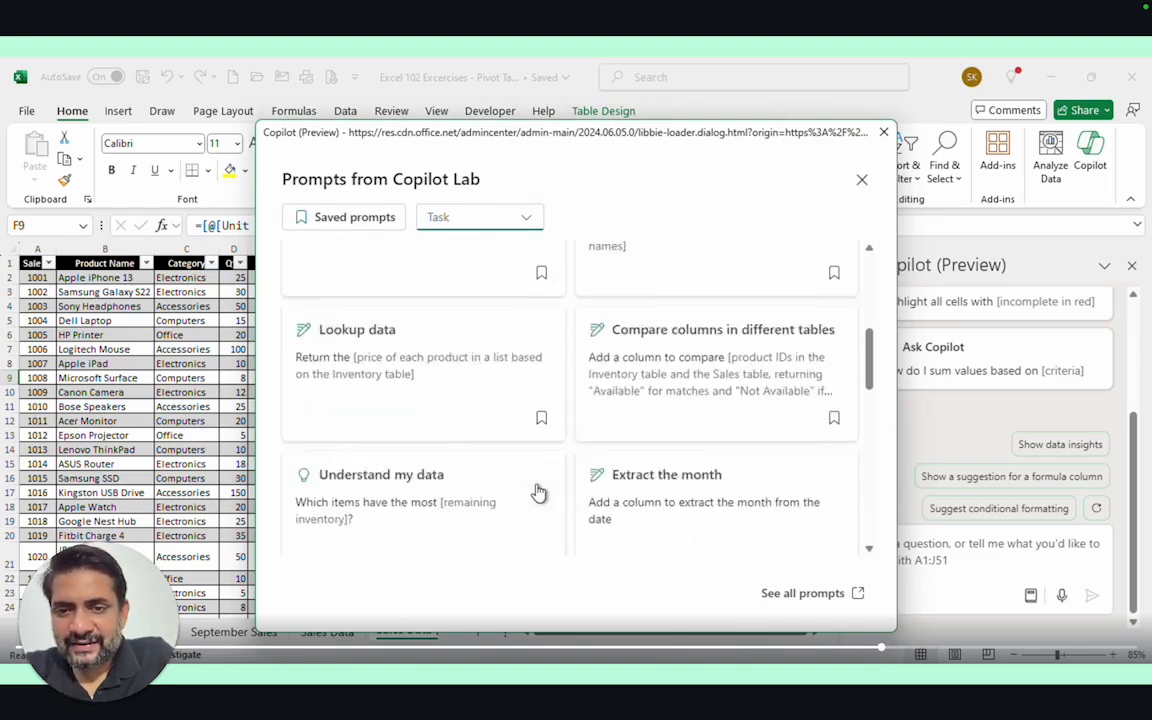
scroll(538, 492, up, 5)
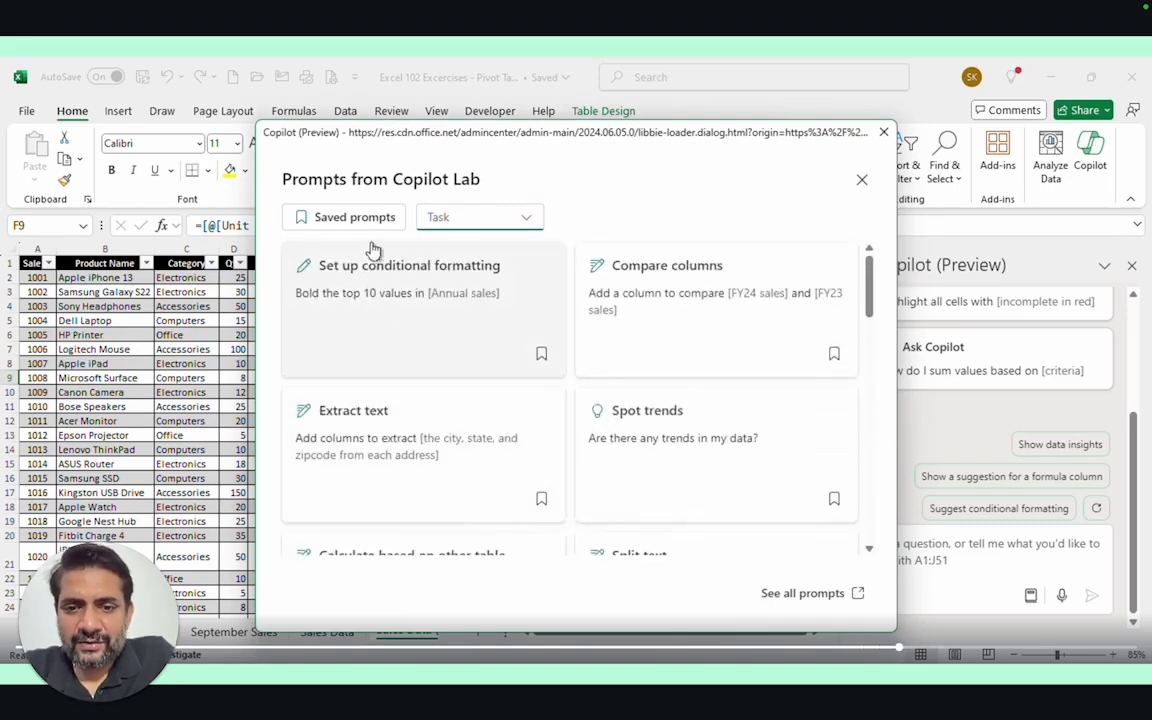
click(858, 185)
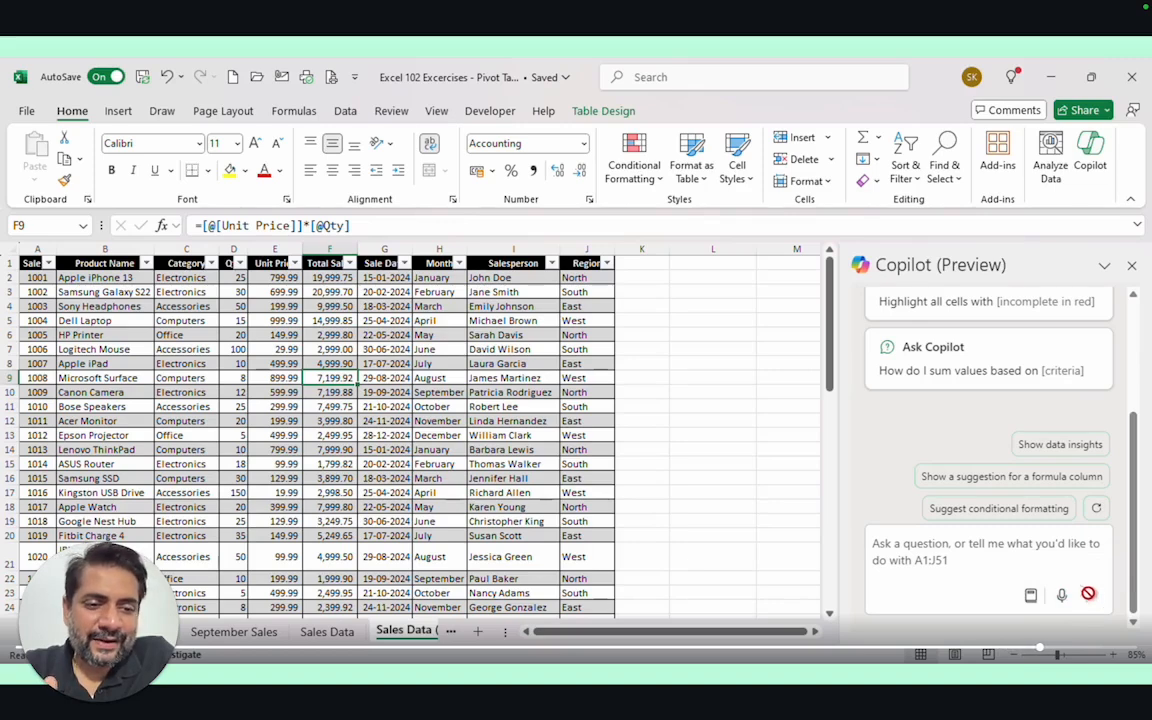
Ask Copilot to show data insights for the sales table, and review the table and Copilot's reply
scroll(1042, 594, up, 5)
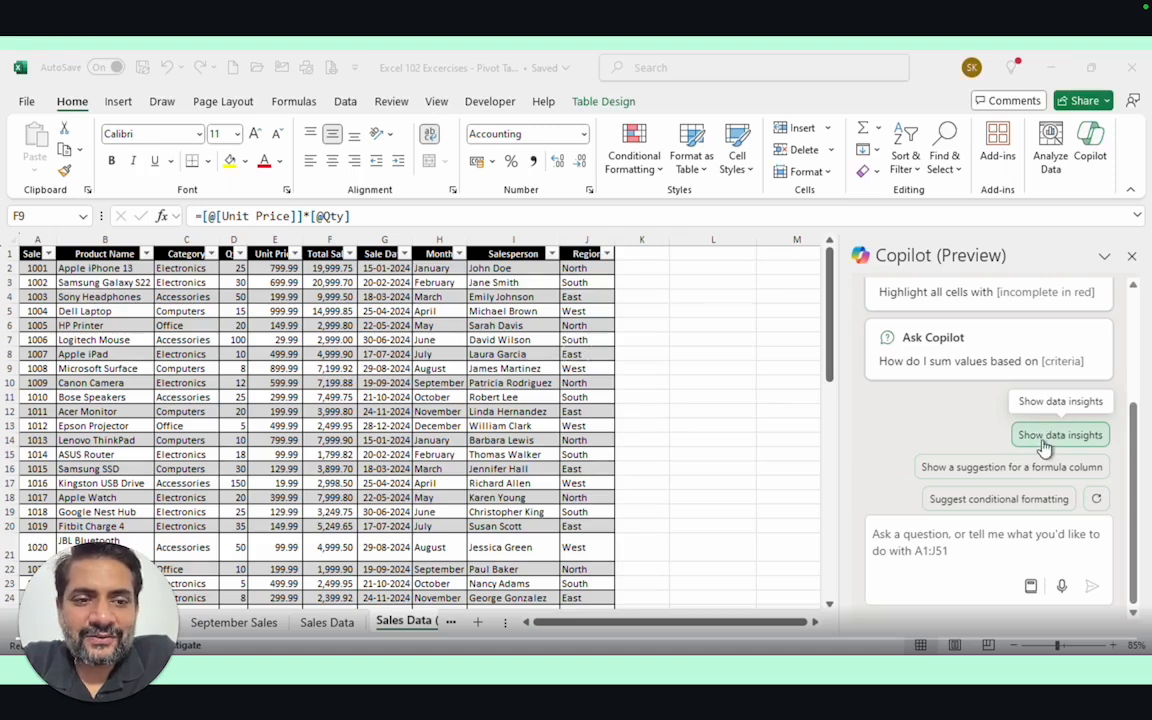
click(1042, 442)
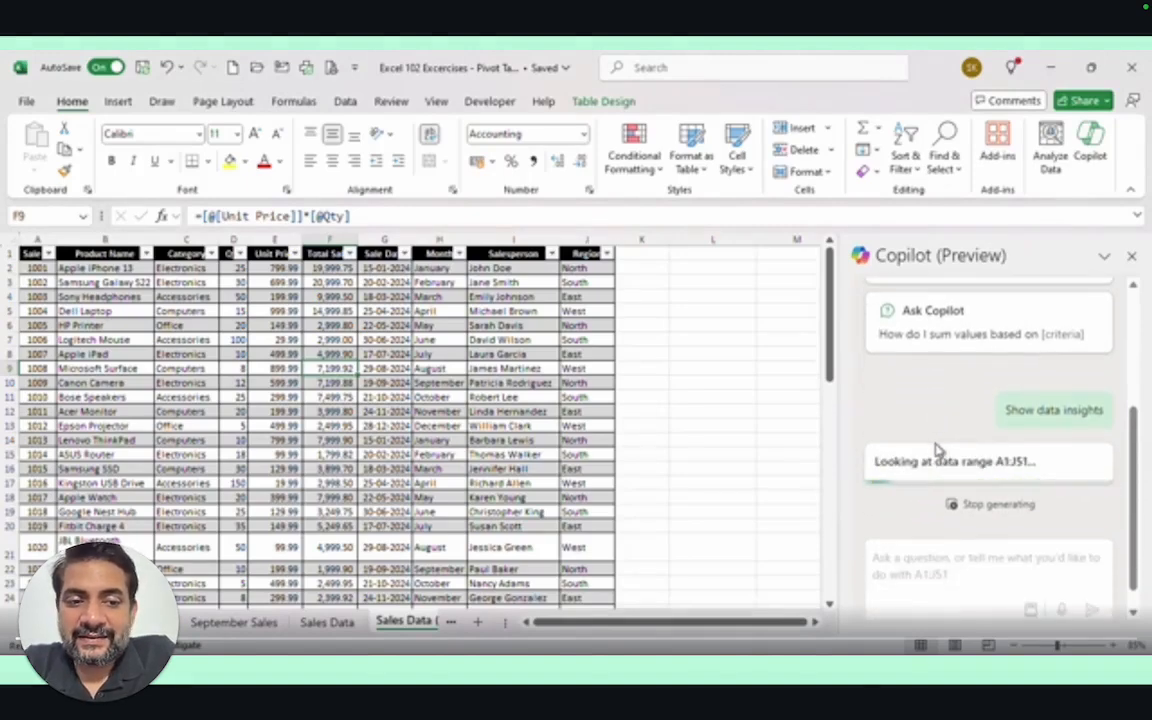
scroll(578, 370, down, 9)
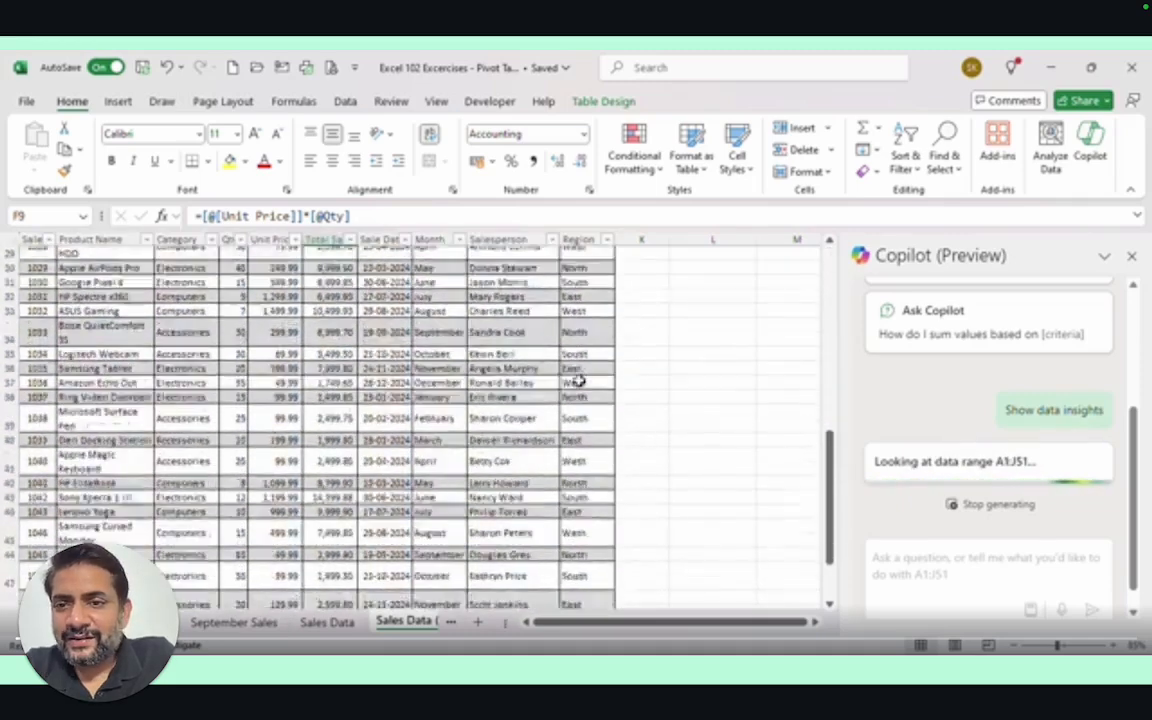
scroll(578, 382, down, 3)
scroll(570, 518, up, 4)
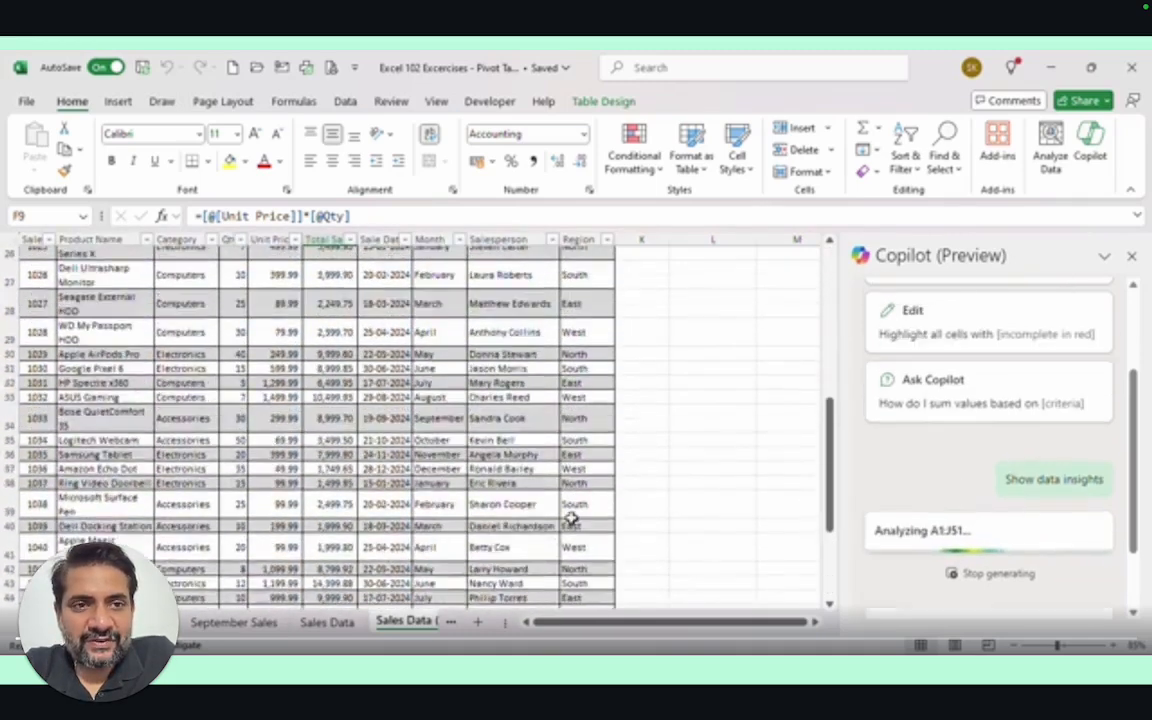
scroll(570, 515, up, 3)
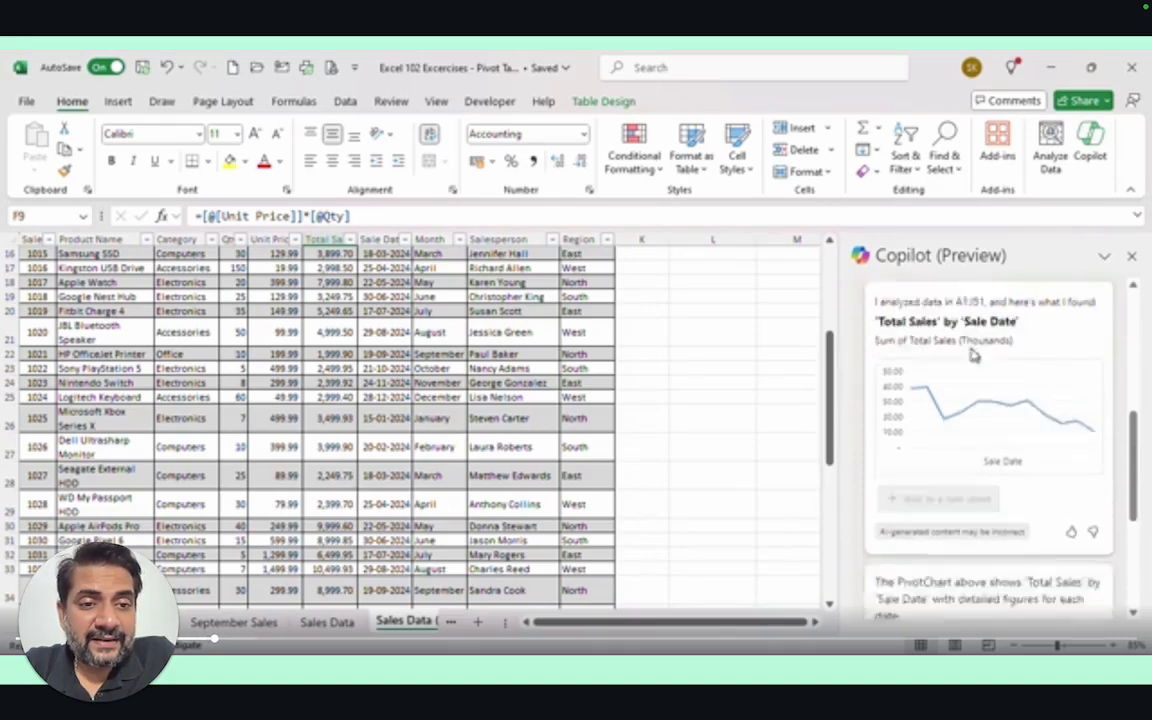
scroll(970, 362, up, 1)
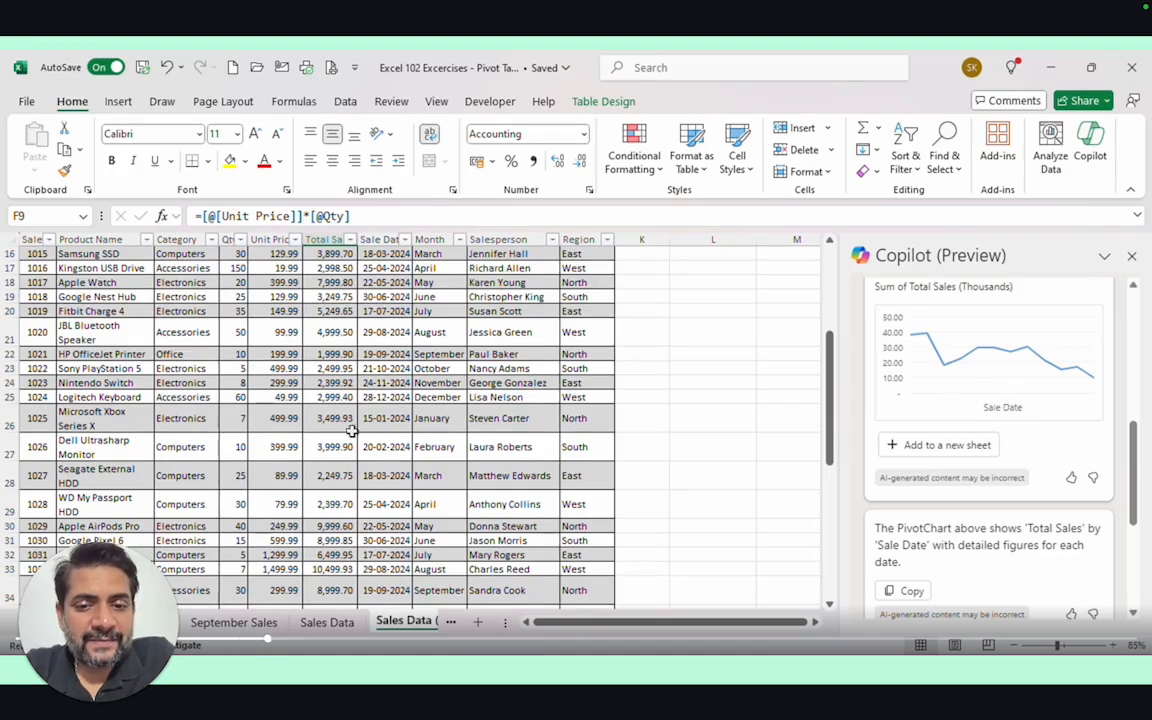
scroll(207, 388, up, 5)
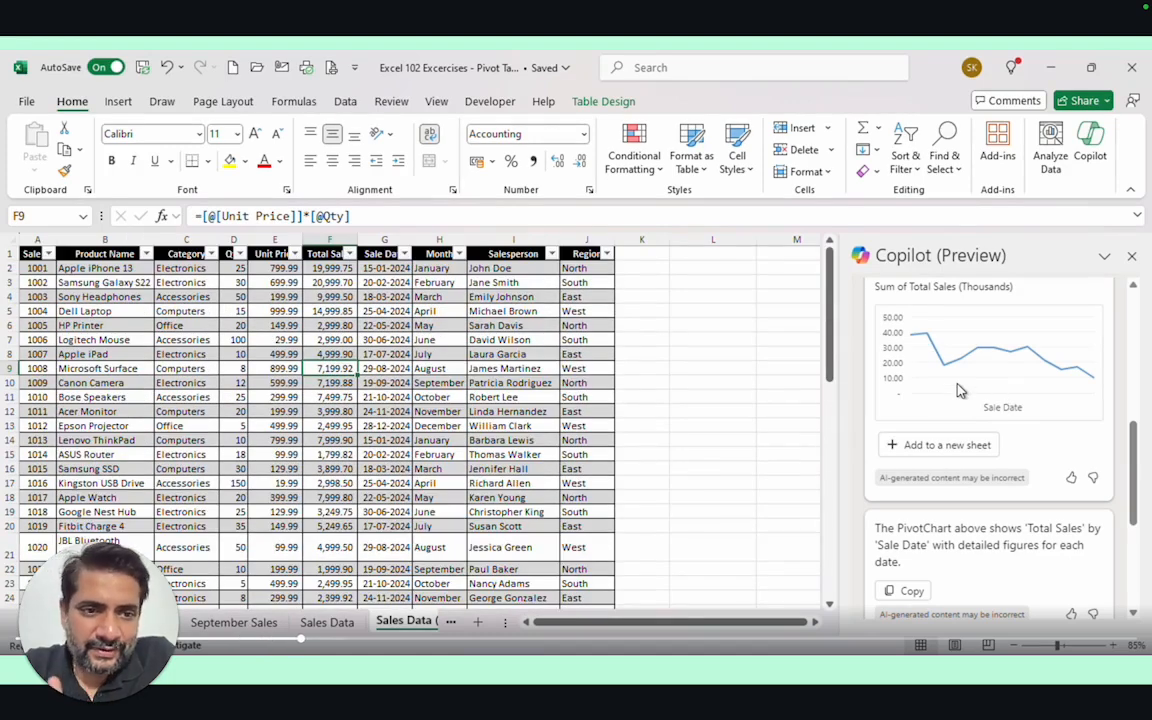
scroll(958, 390, down, 3)
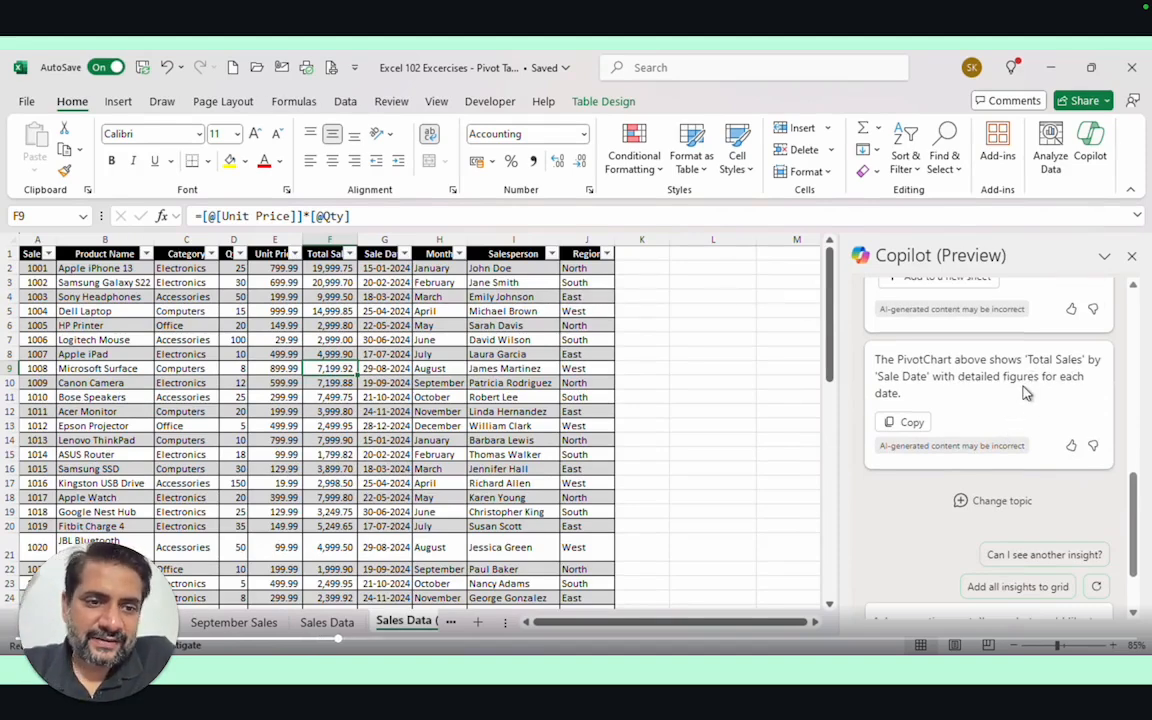
scroll(1024, 395, down, 2)
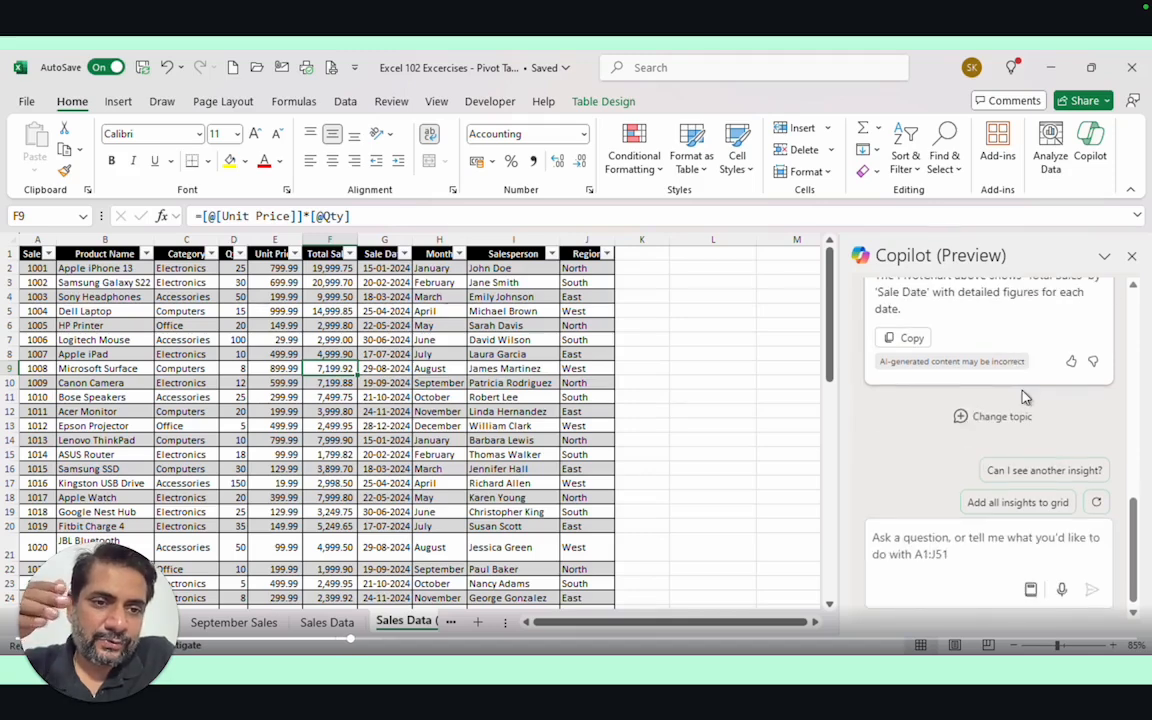
Request further insights with the suggested "Can I see another insight?" prompt and compare the charts Copilot returns
click(1010, 467)
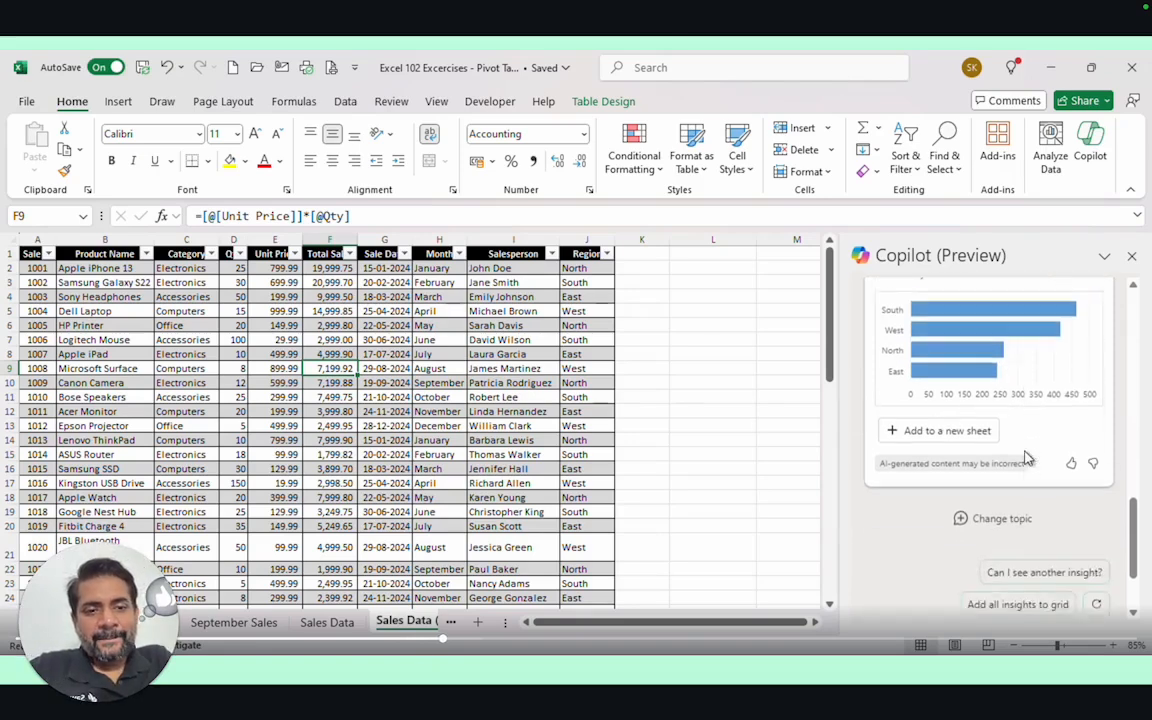
click(1040, 466)
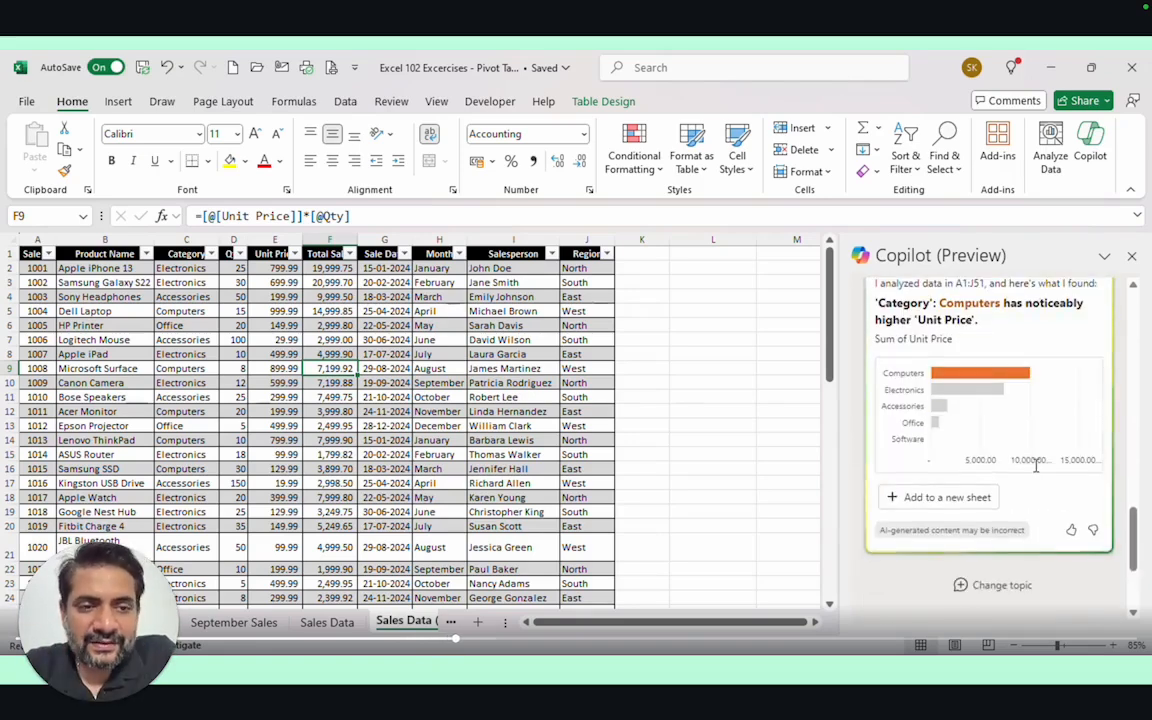
scroll(960, 430, up, 1)
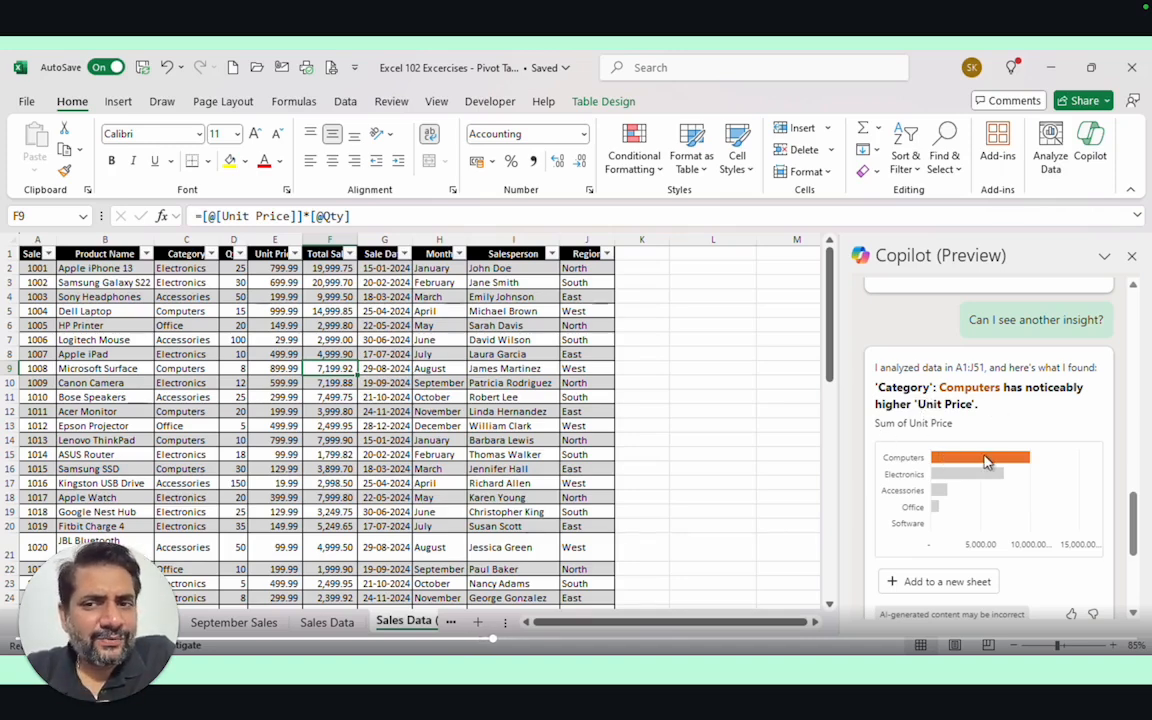
scroll(1005, 470, down, 3)
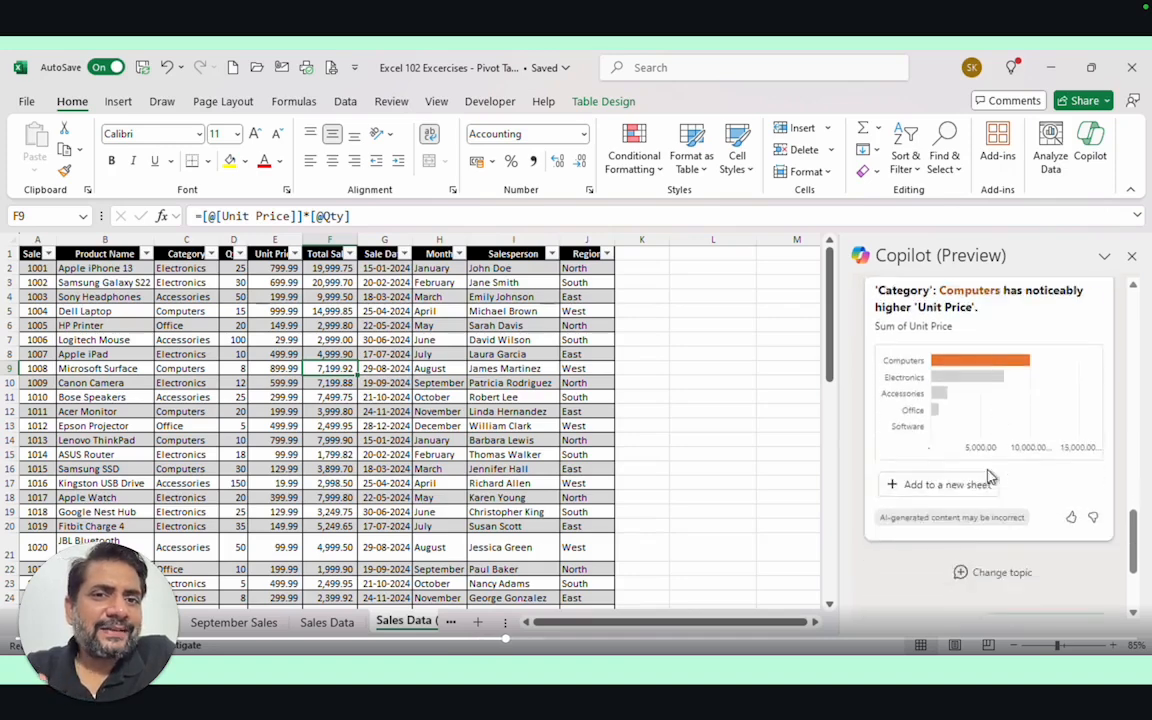
scroll(1015, 478, up, 2)
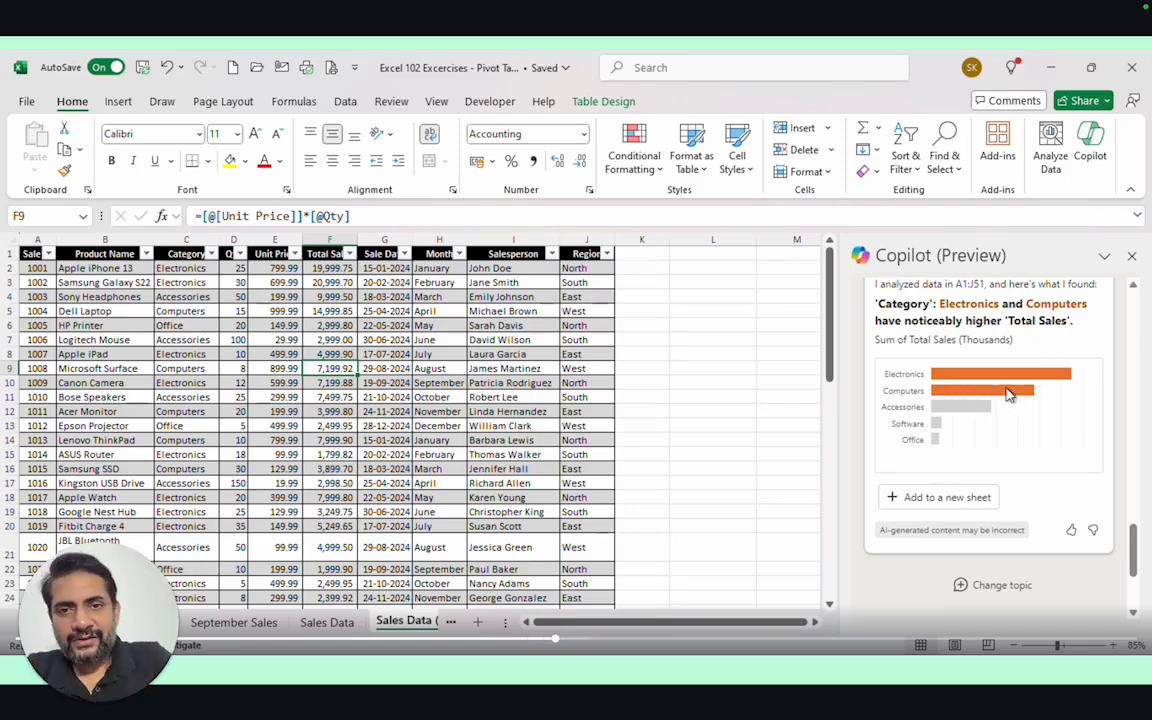
scroll(990, 398, down, 2)
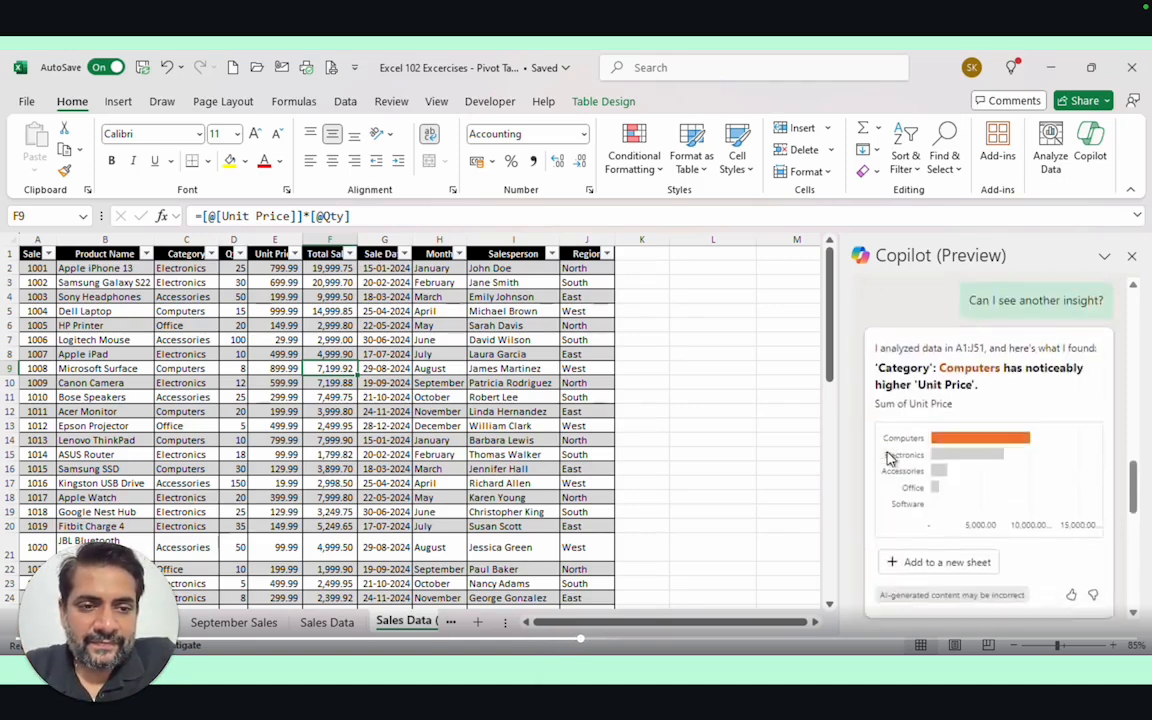
scroll(890, 458, up, 4)
scroll(890, 458, down, 6)
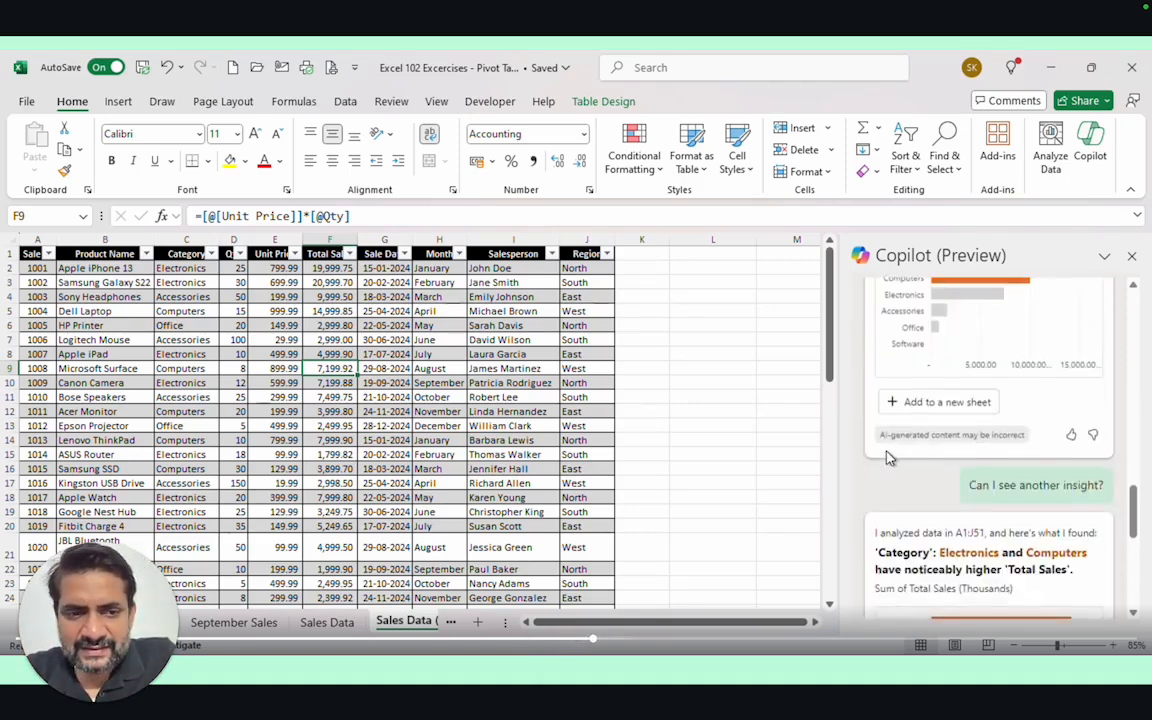
Change the topic in Copilot, request data insights again, and review the chart and its explanation
scroll(890, 458, down, 5)
click(960, 412)
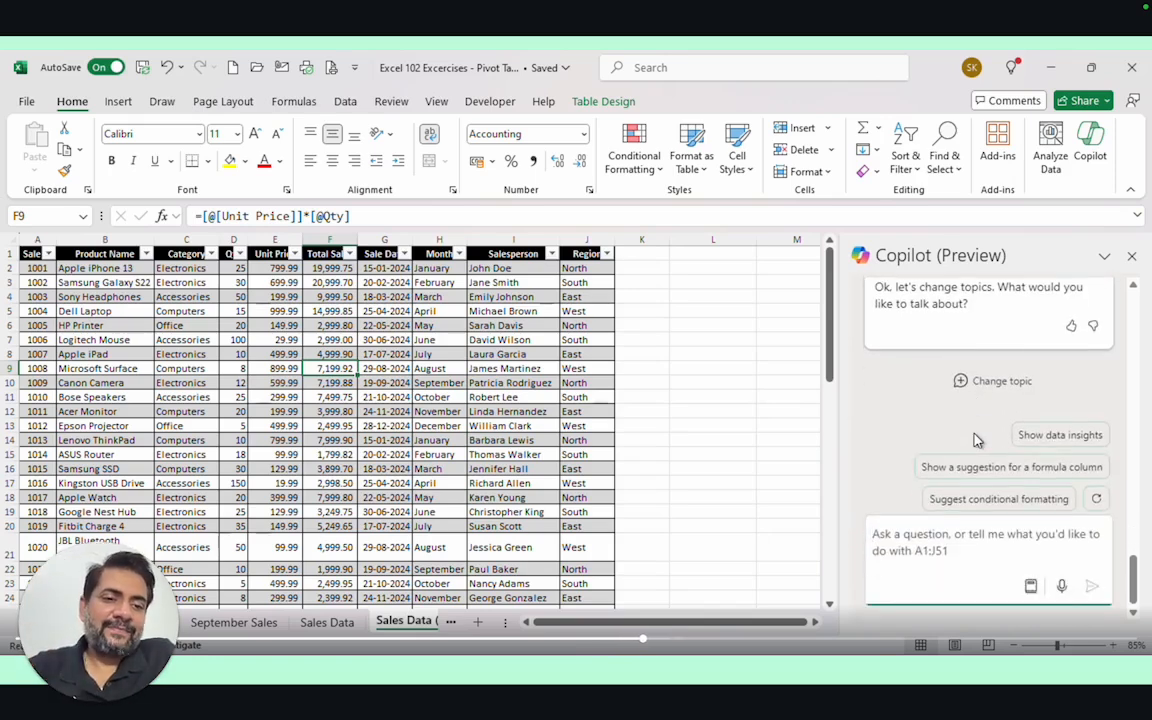
click(1022, 437)
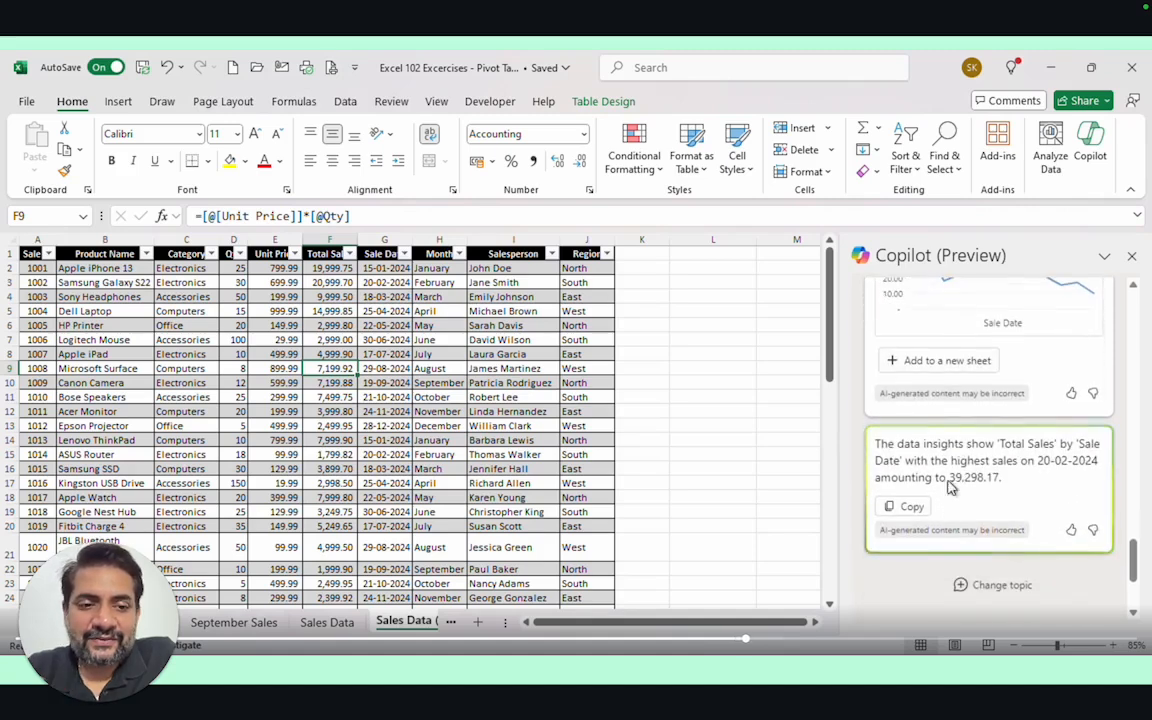
scroll(950, 470, up, 3)
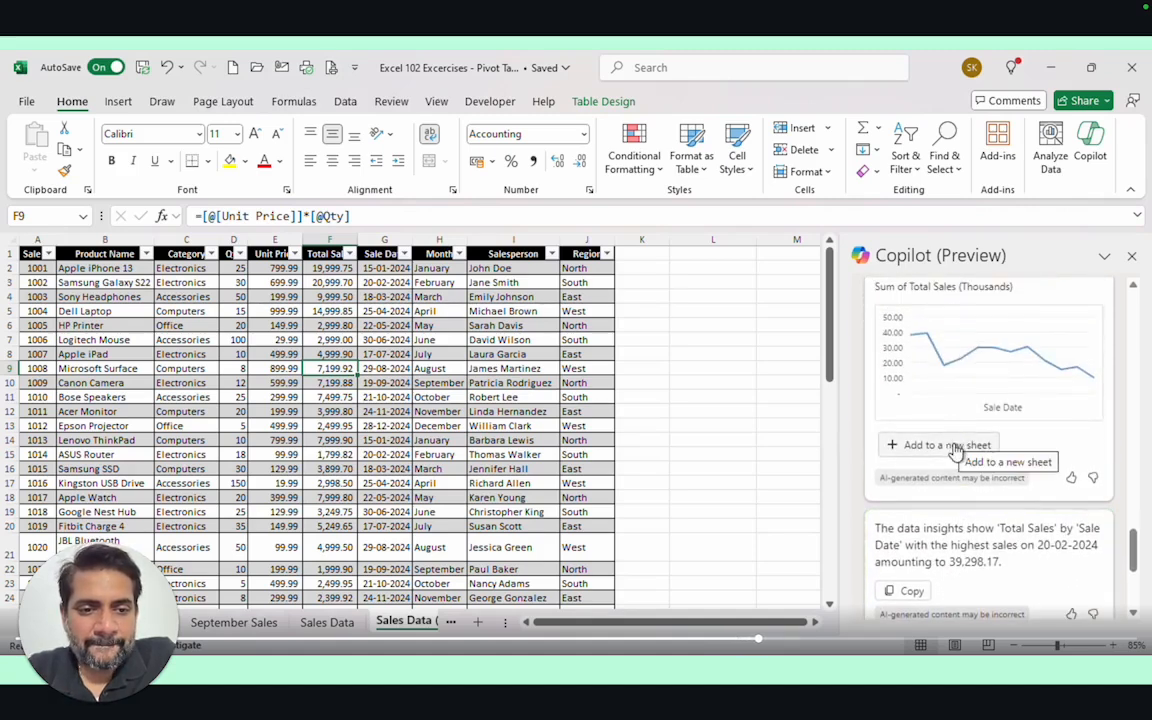
scroll(958, 453, down, 5)
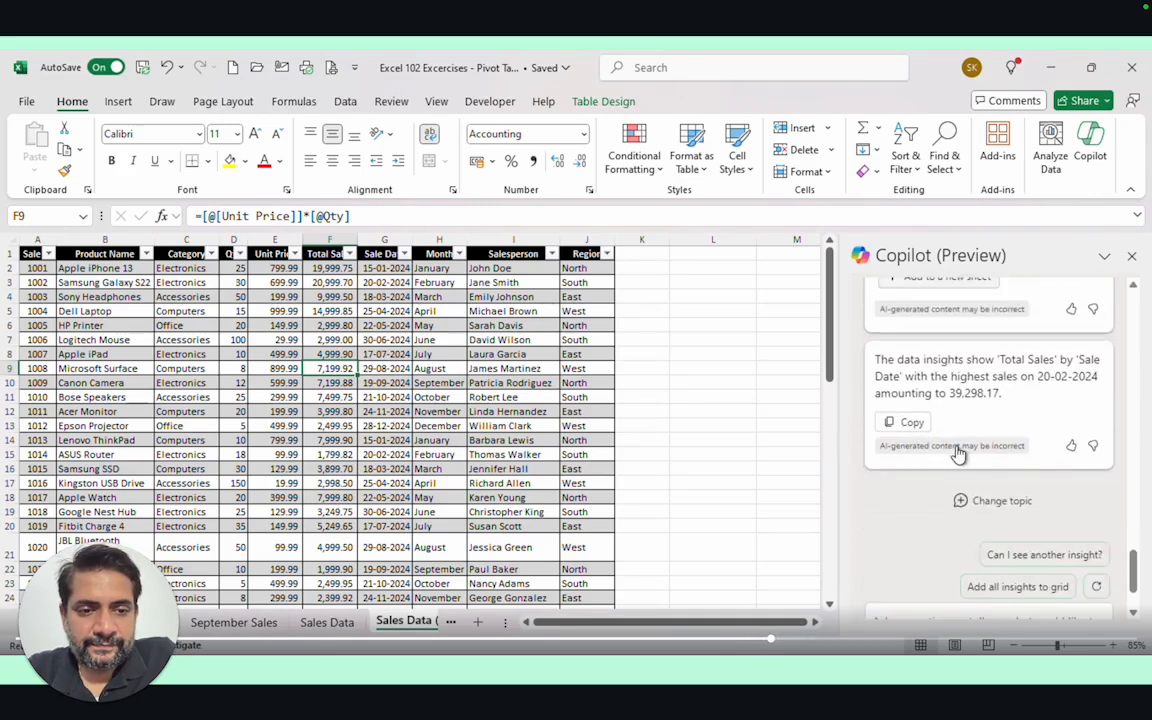
Have Copilot add all insights to the grid and display the new sheet that holds them
scroll(958, 453, down, 2)
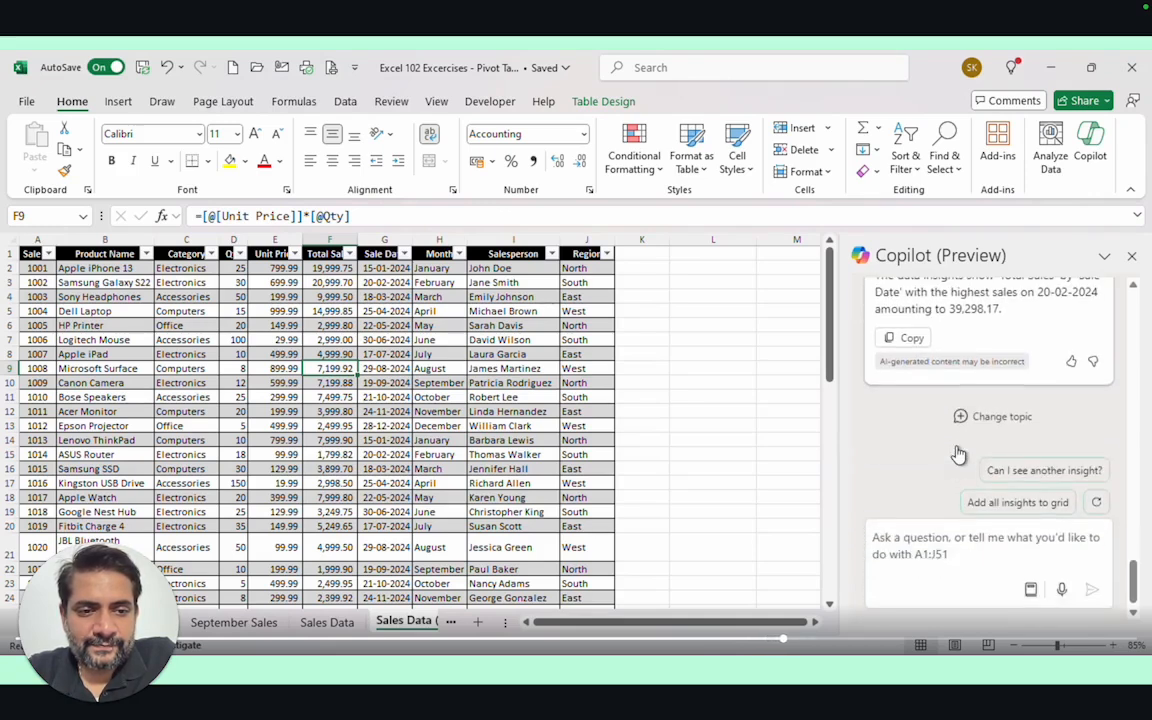
click(996, 504)
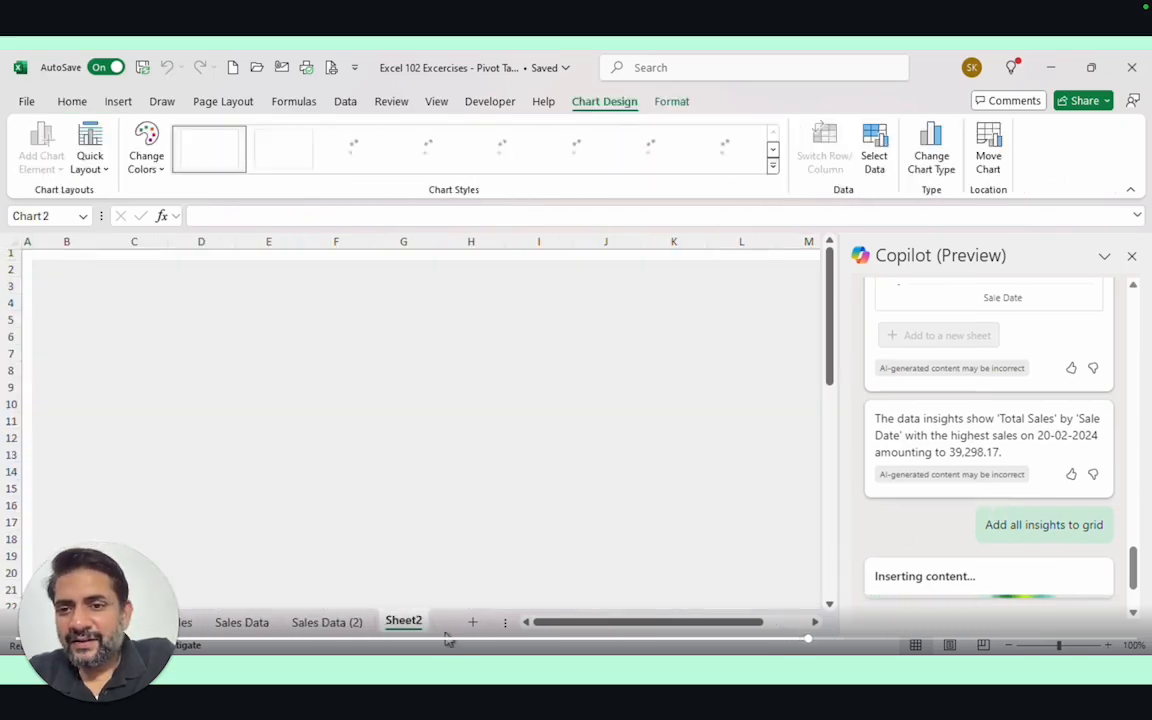
click(411, 622)
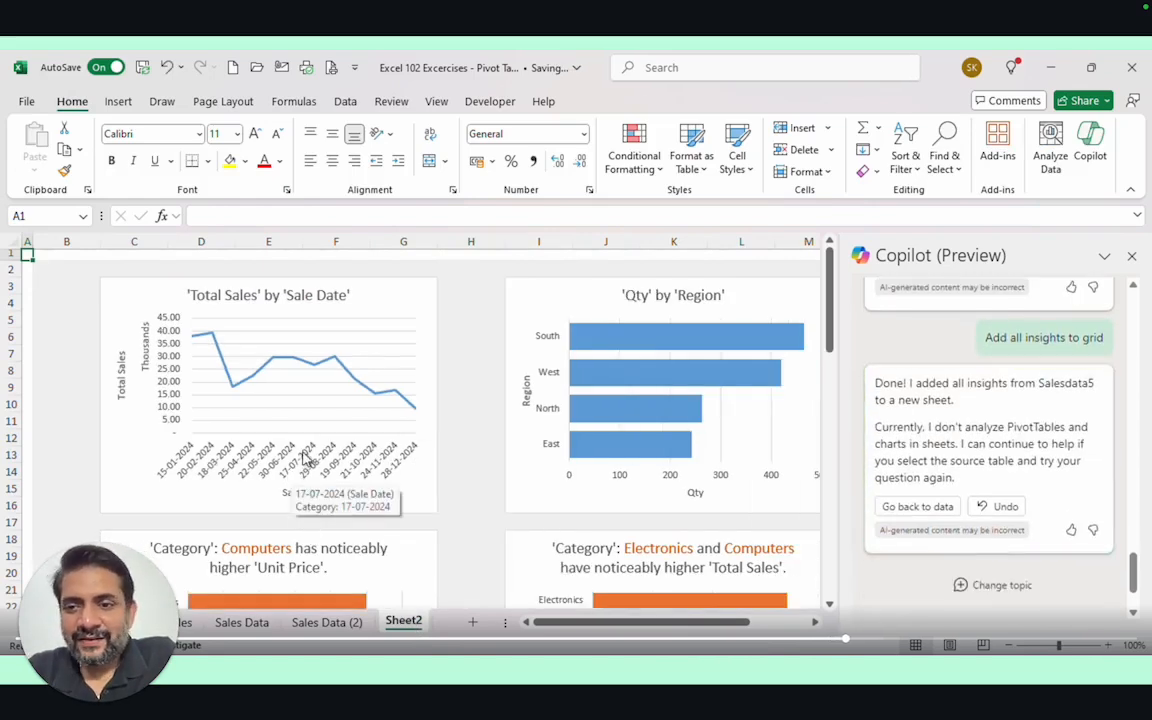
Examine the insight charts and their PivotTable sources on the new sheet, closing the Copilot pane to make room
scroll(320, 450, down, 2)
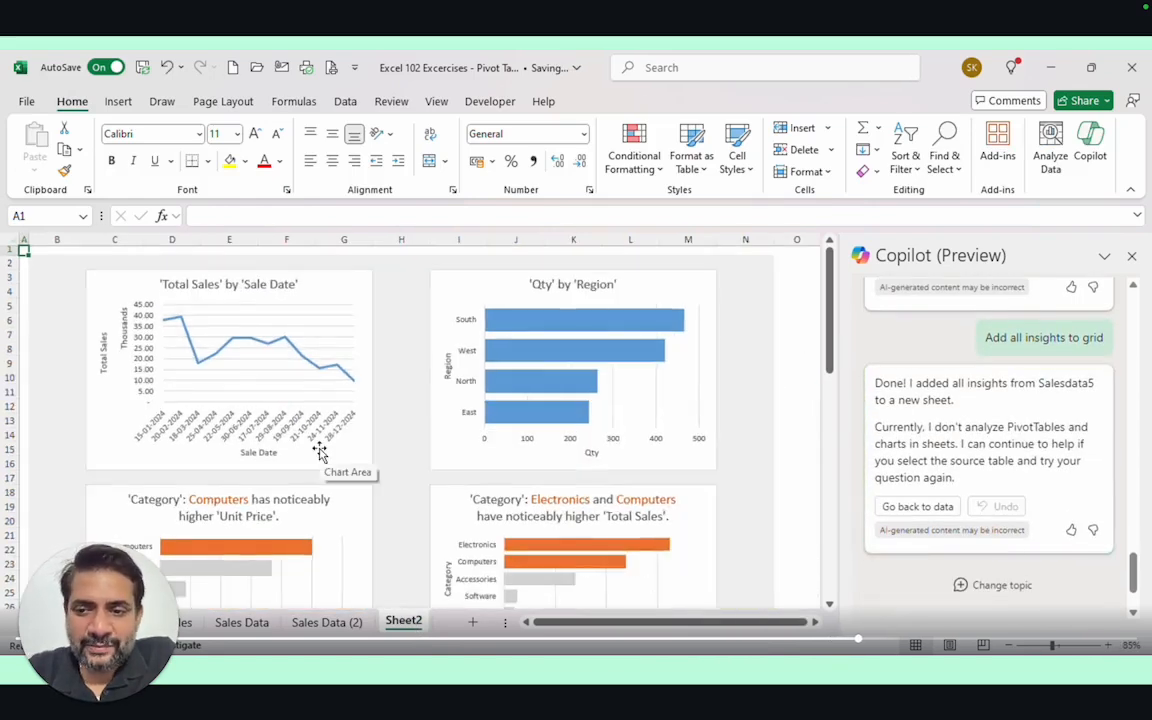
scroll(319, 450, down, 1)
scroll(320, 453, down, 3)
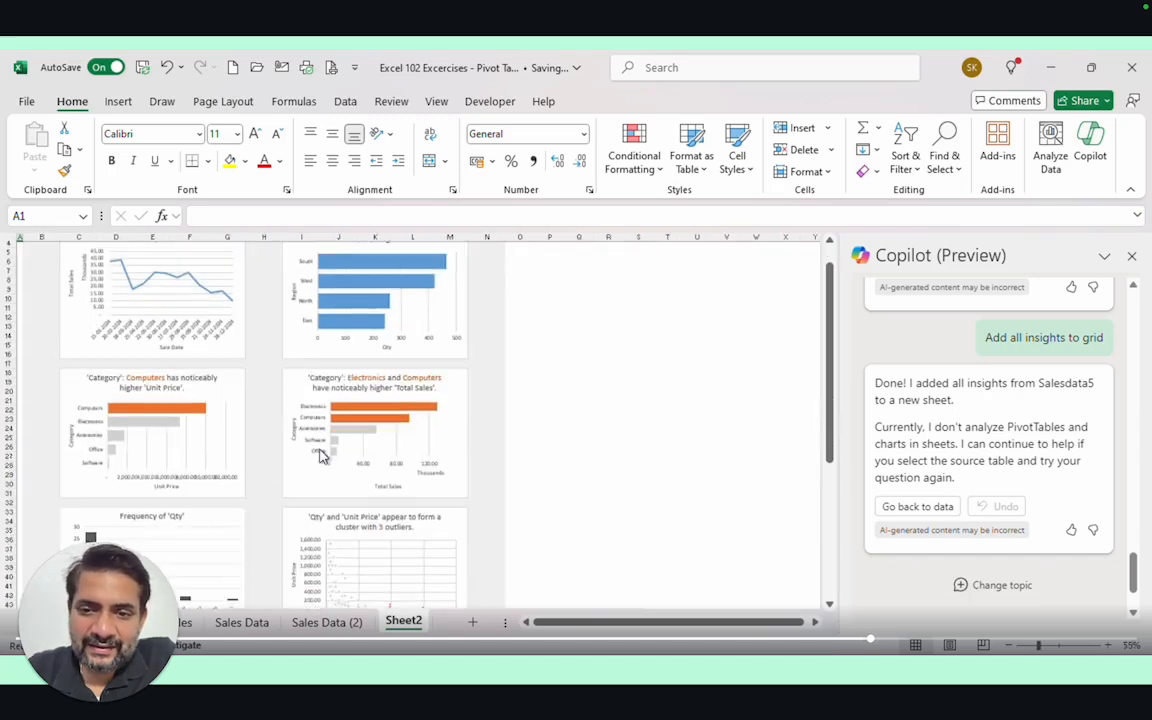
scroll(319, 453, down, 7)
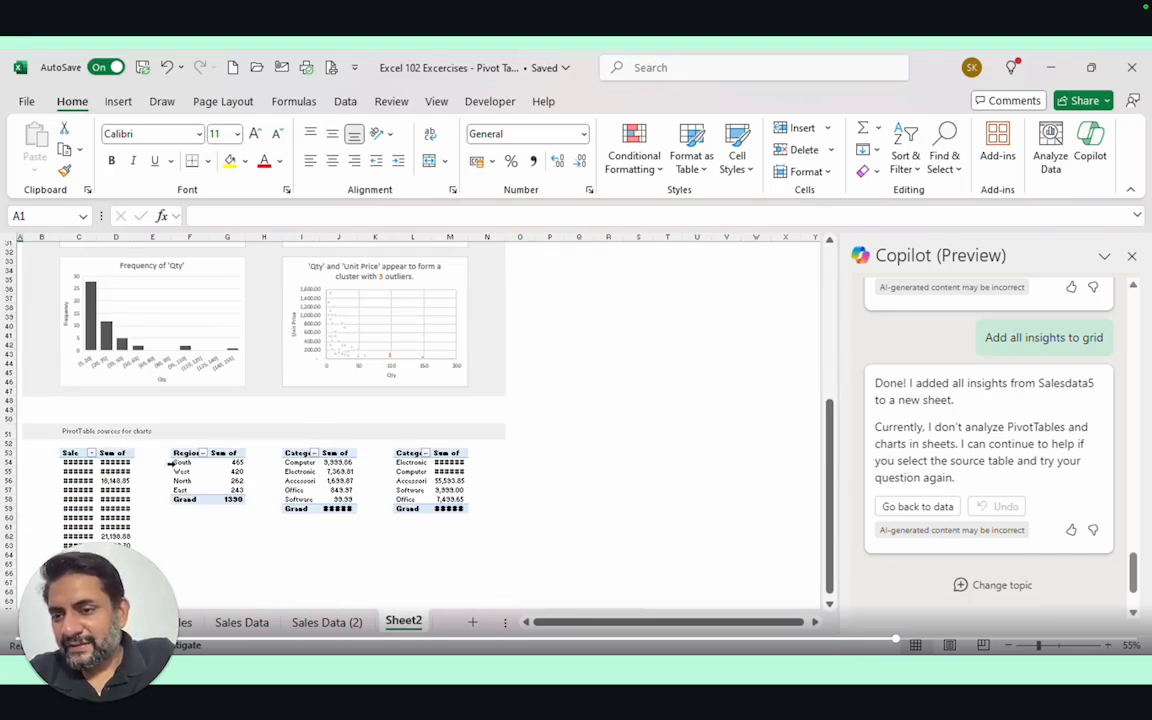
scroll(172, 497, up, 10)
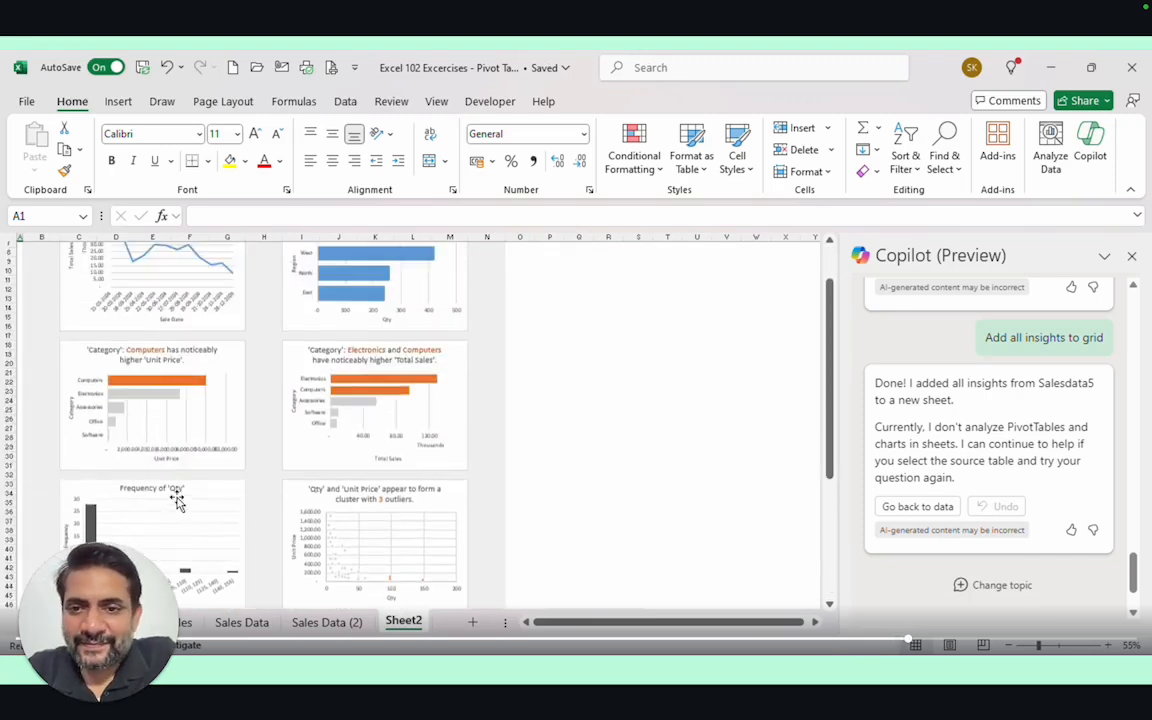
scroll(200, 463, up, 1)
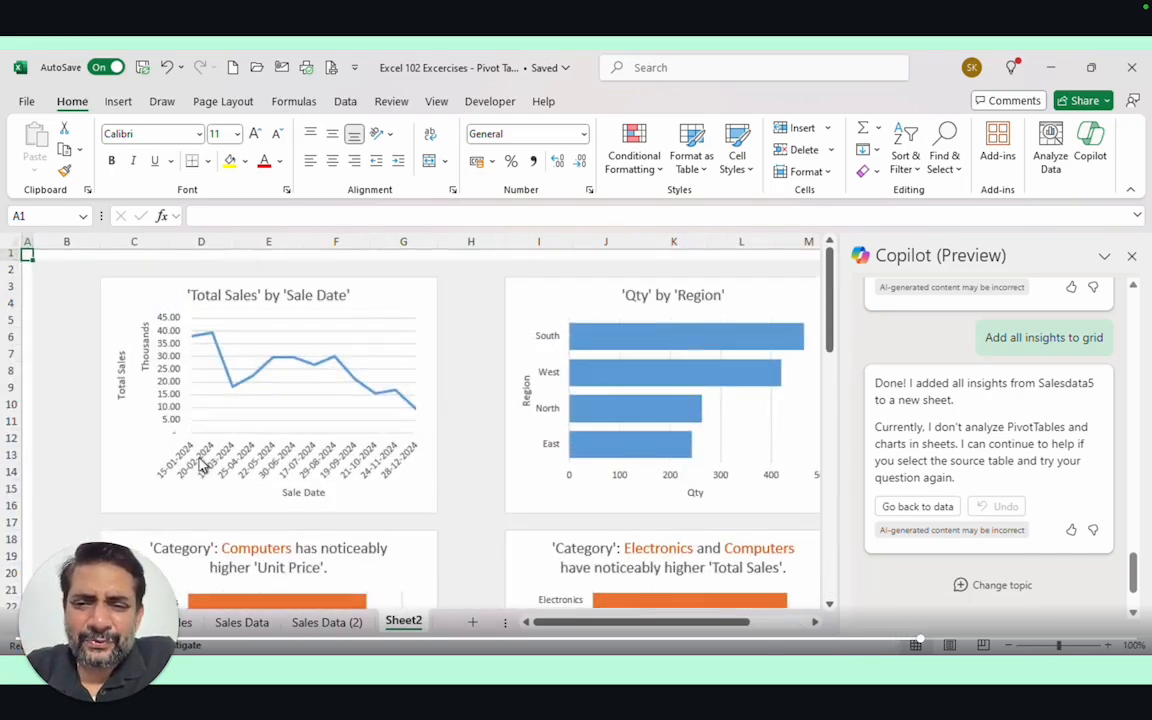
click(1128, 258)
scroll(590, 402, down, 4)
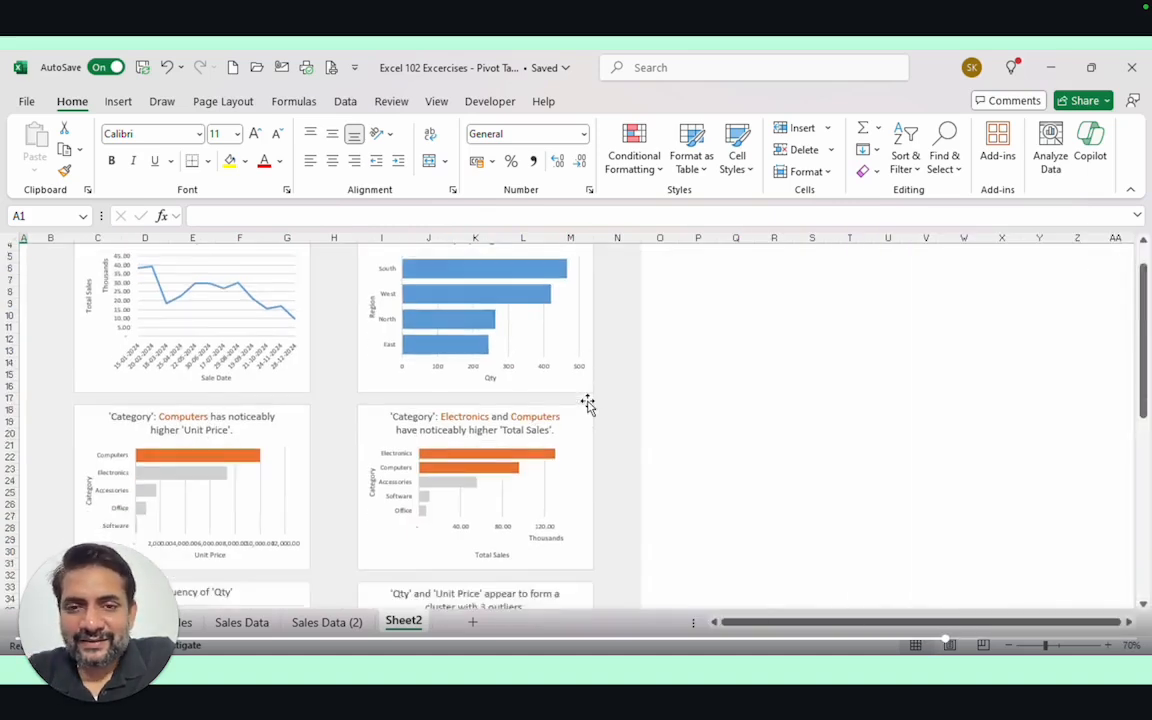
scroll(595, 402, up, 4)
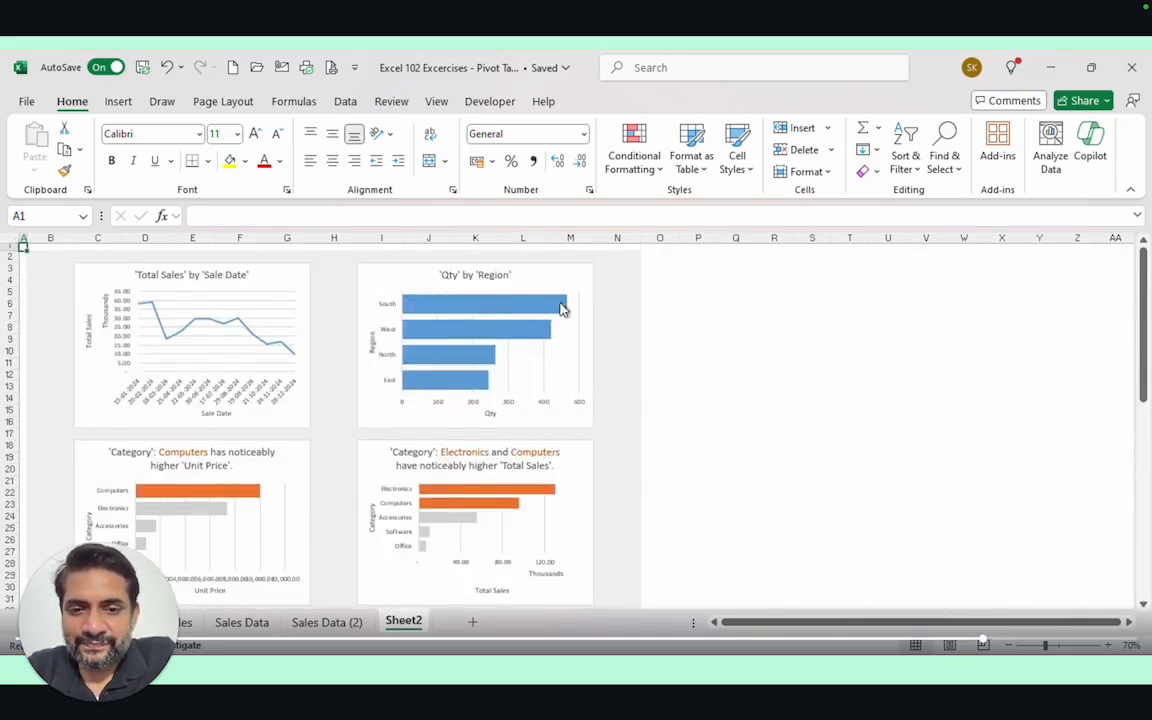
mouse_move(548, 341)
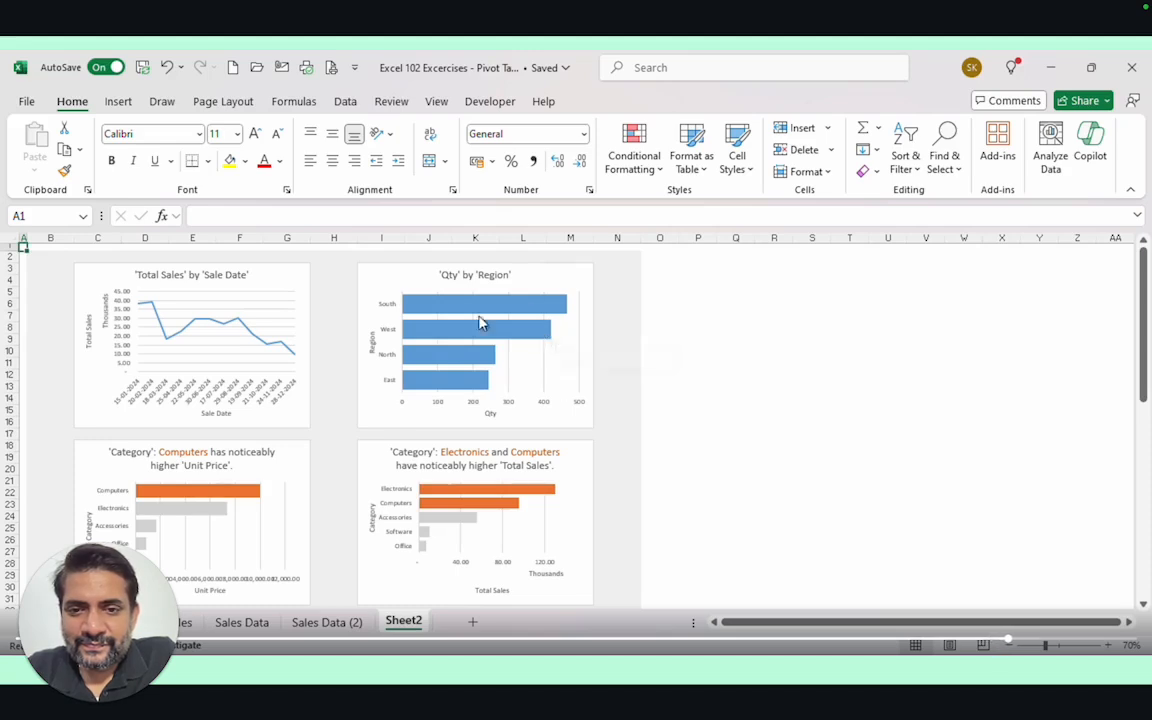
scroll(425, 412, down, 6)
scroll(430, 408, down, 2)
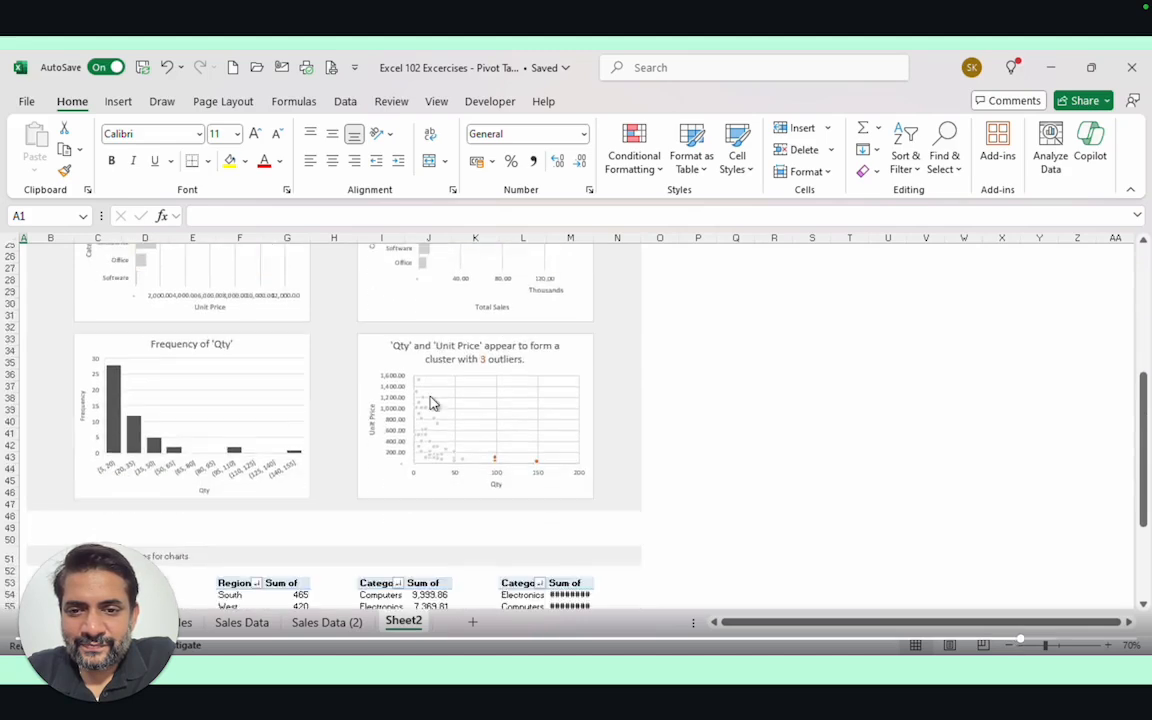
Reopen Copilot and request data insights for the table on the Sales Data (2) sheet
click(1100, 158)
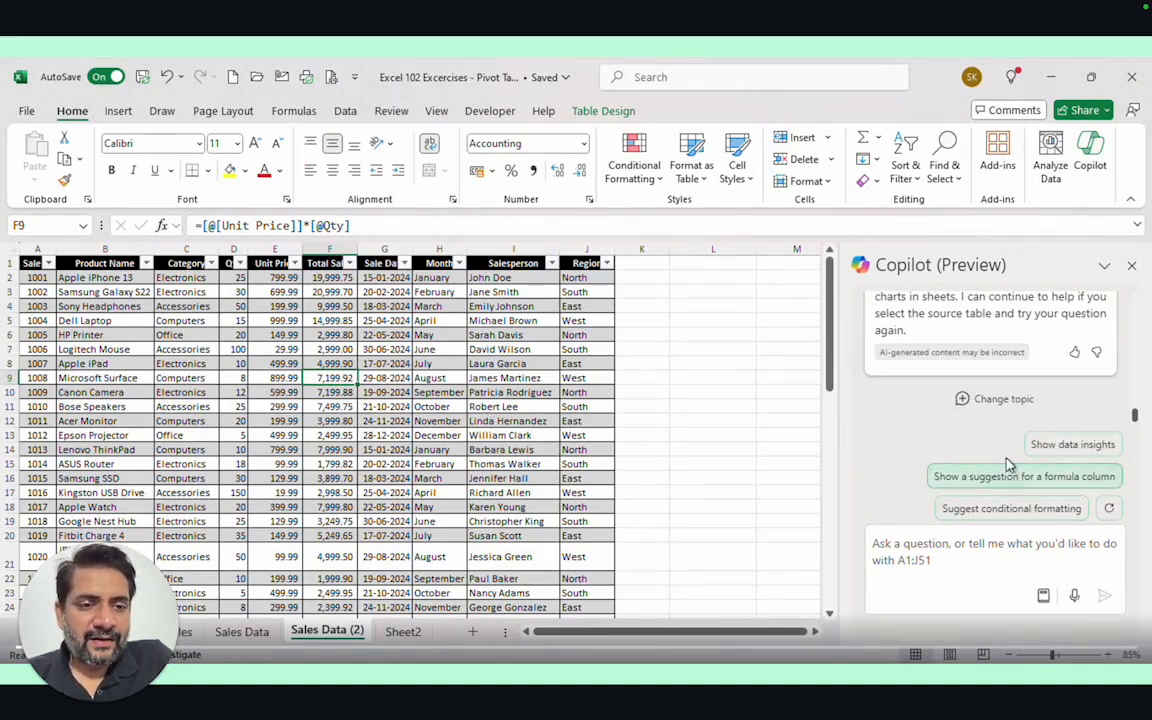
click(1054, 446)
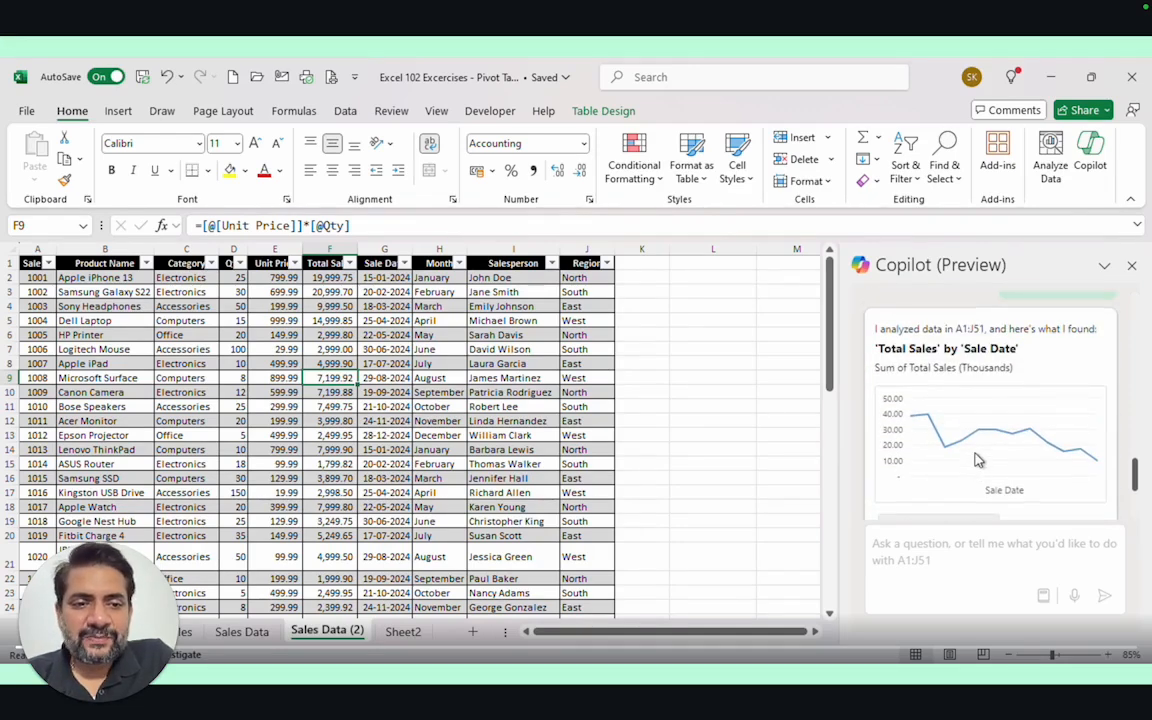
Send Copilot the prompt "Please create a clustered chart that shows total sales by categories"
click(919, 549)
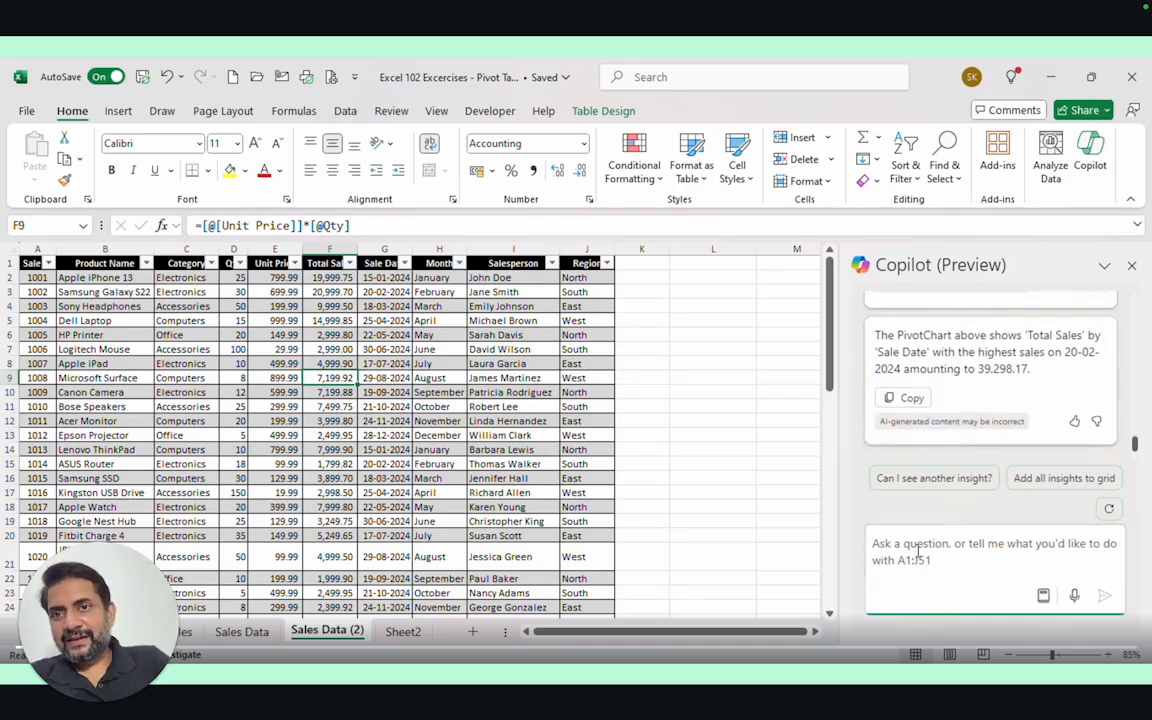
text(Please )
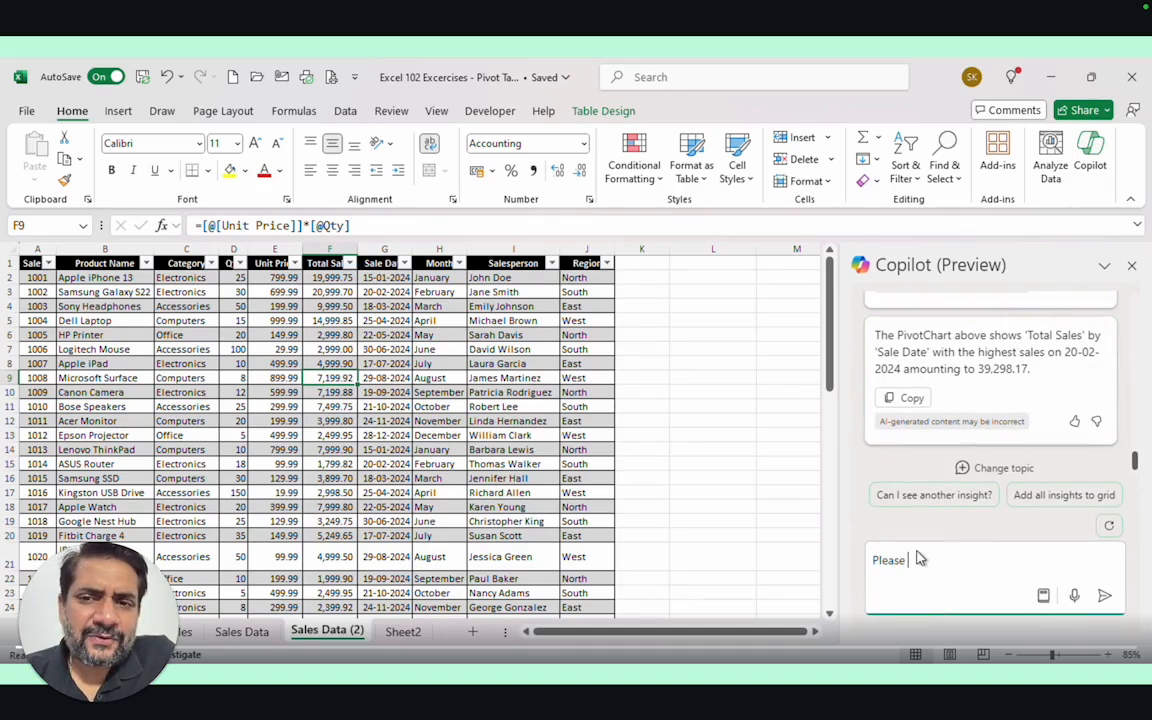
text(create a)
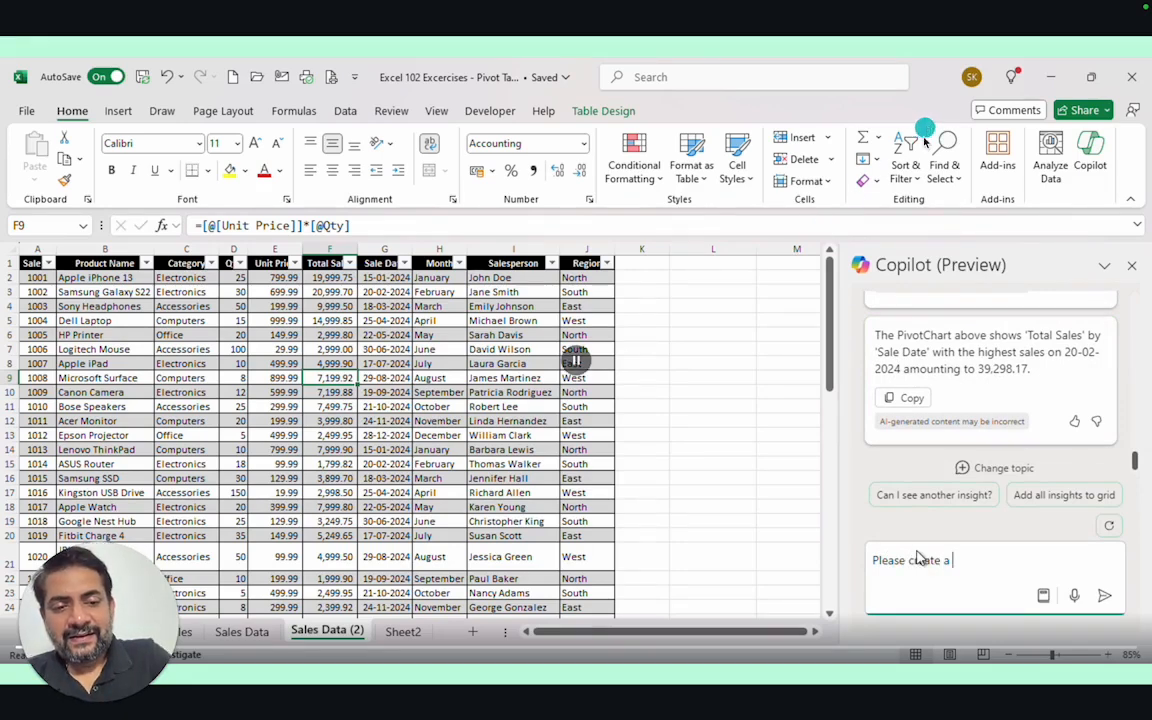
text( clustered)
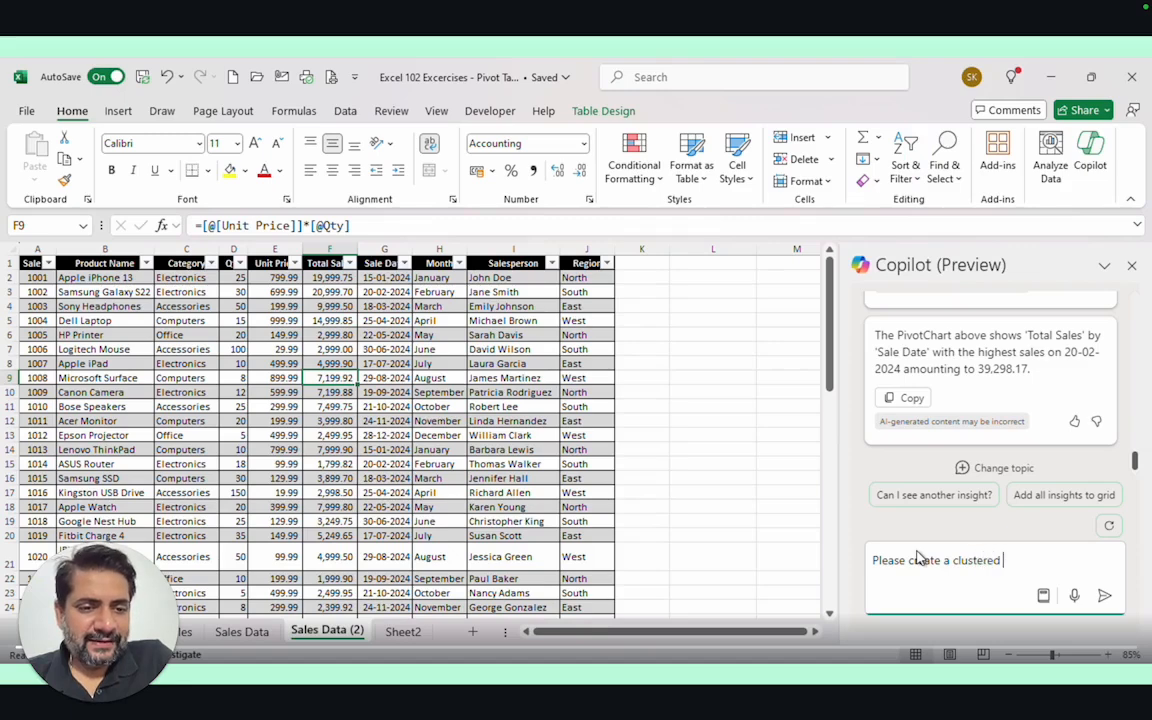
text( chart that shows)
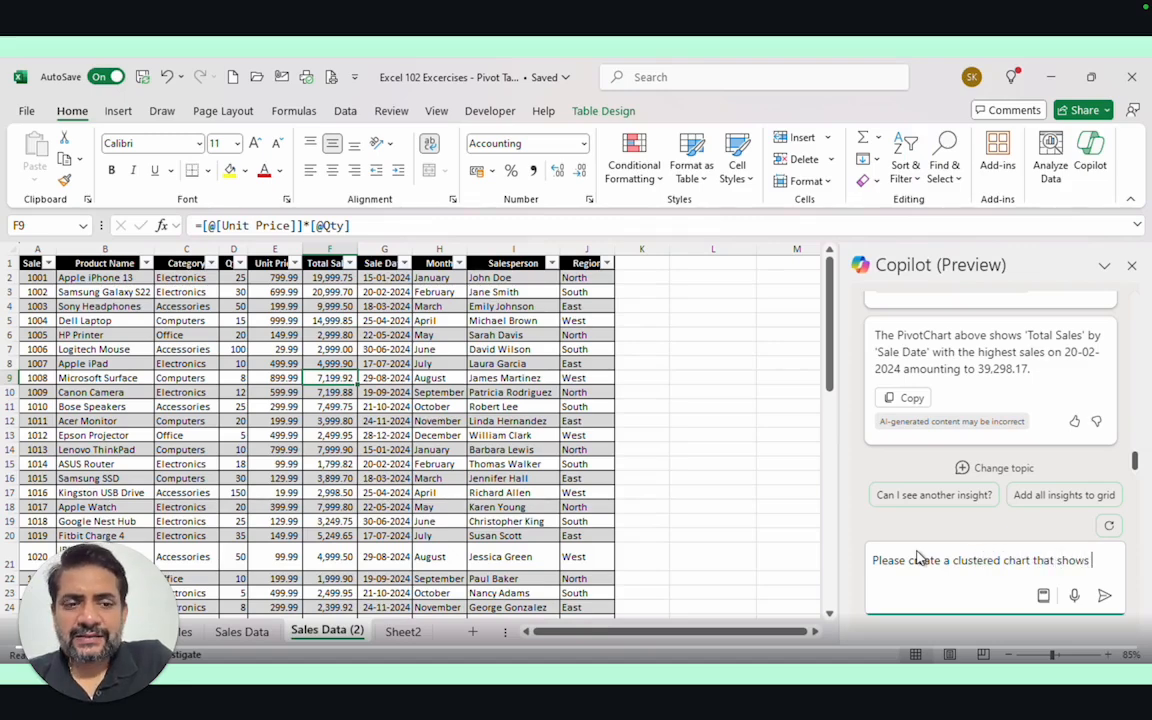
text( total)
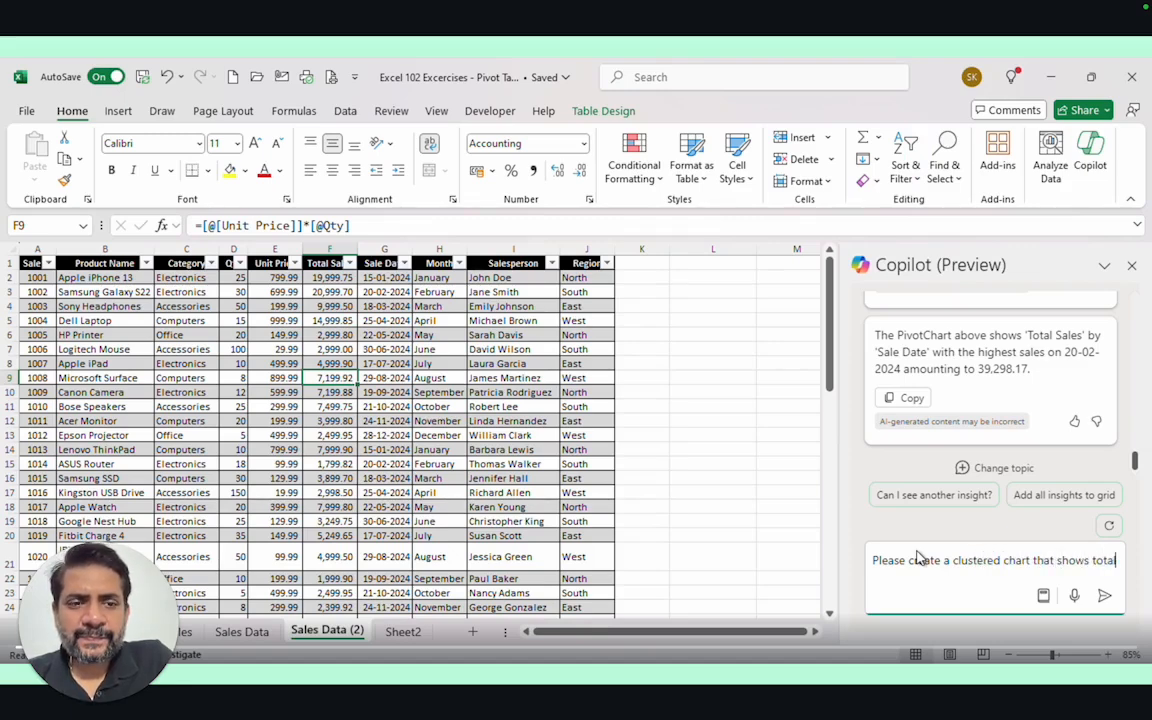
text( sales by categories)
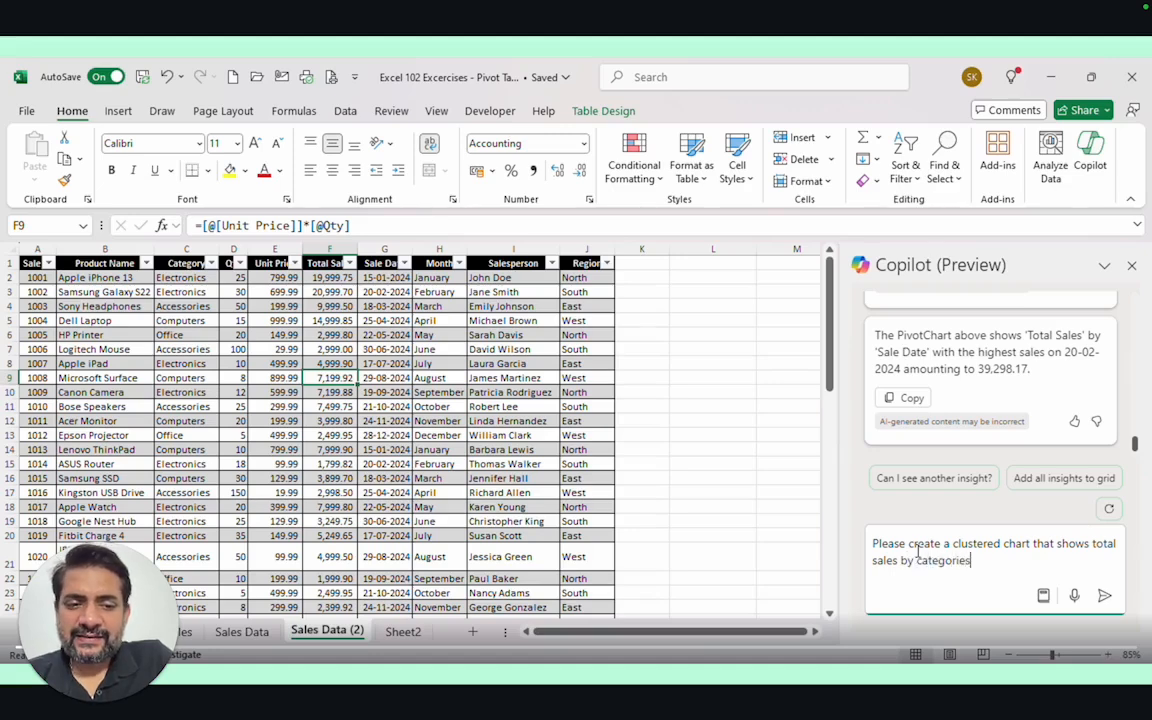
key(Return)
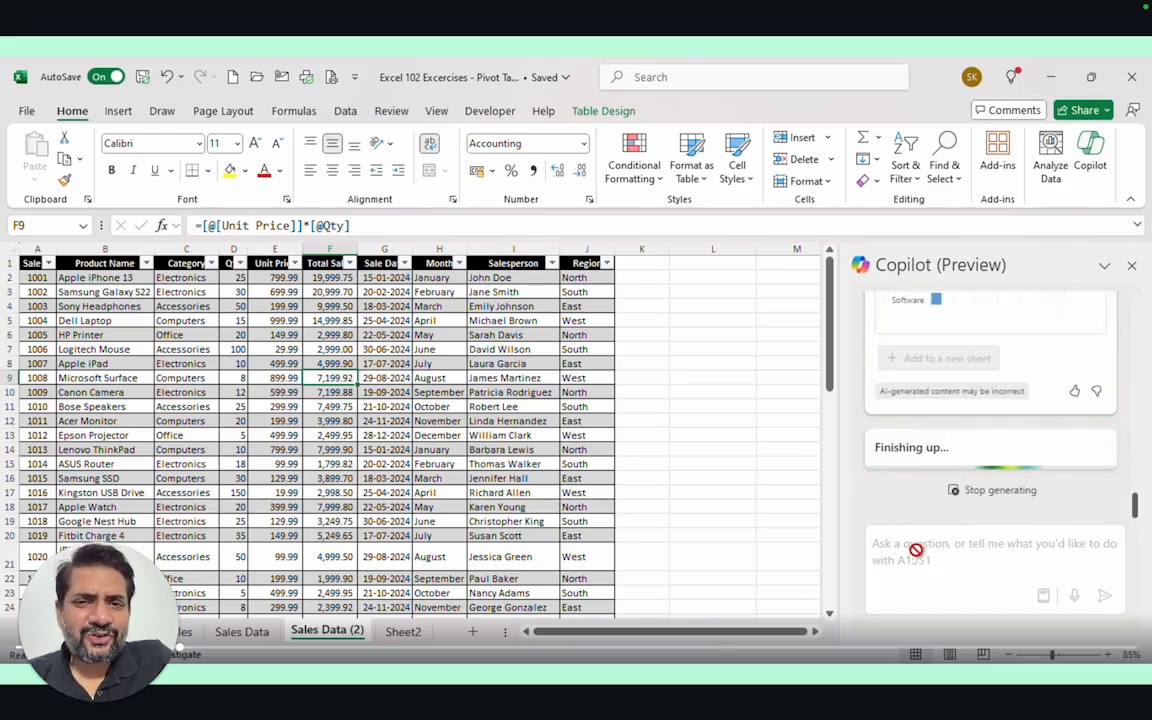
Review the total sales by category chart in Copilot's reply and the follow-up prompts it suggests
scroll(928, 405, up, 2)
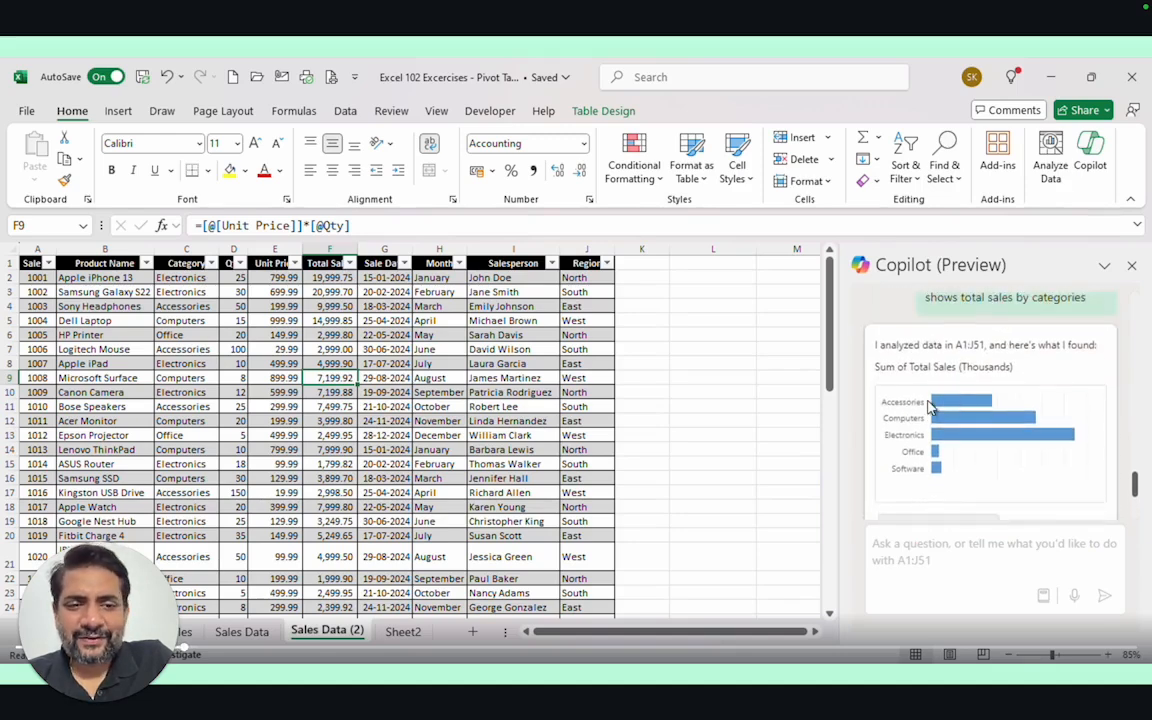
scroll(928, 405, down, 5)
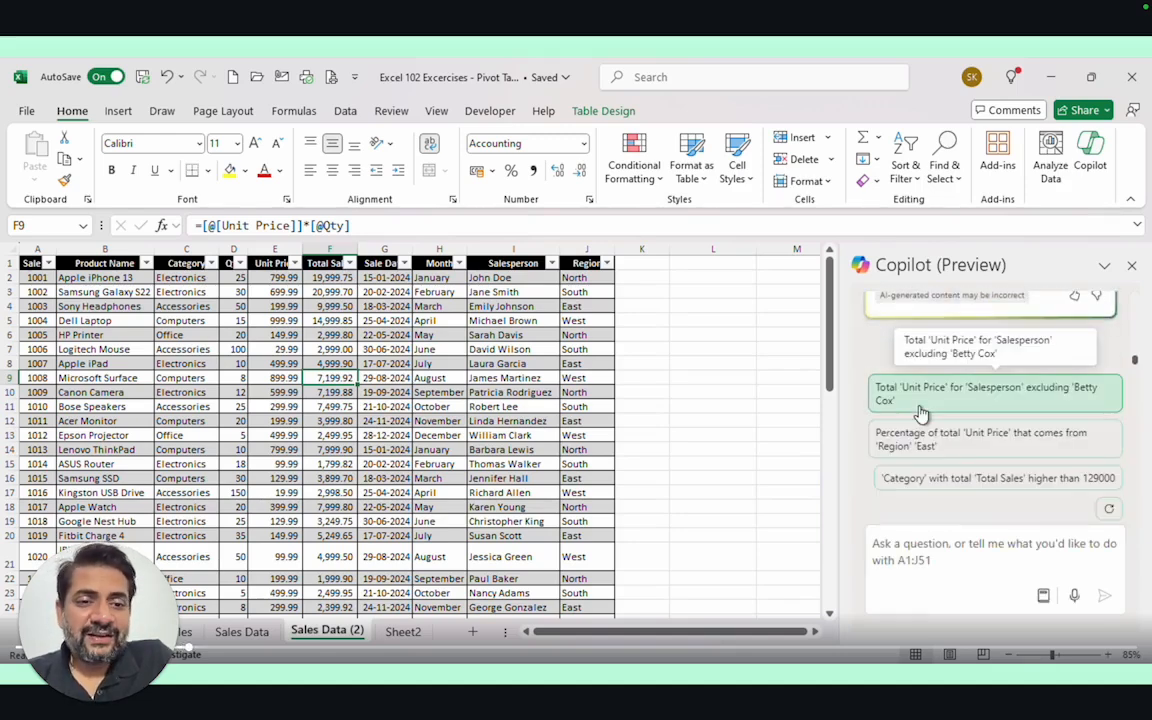
scroll(872, 345, up, 3)
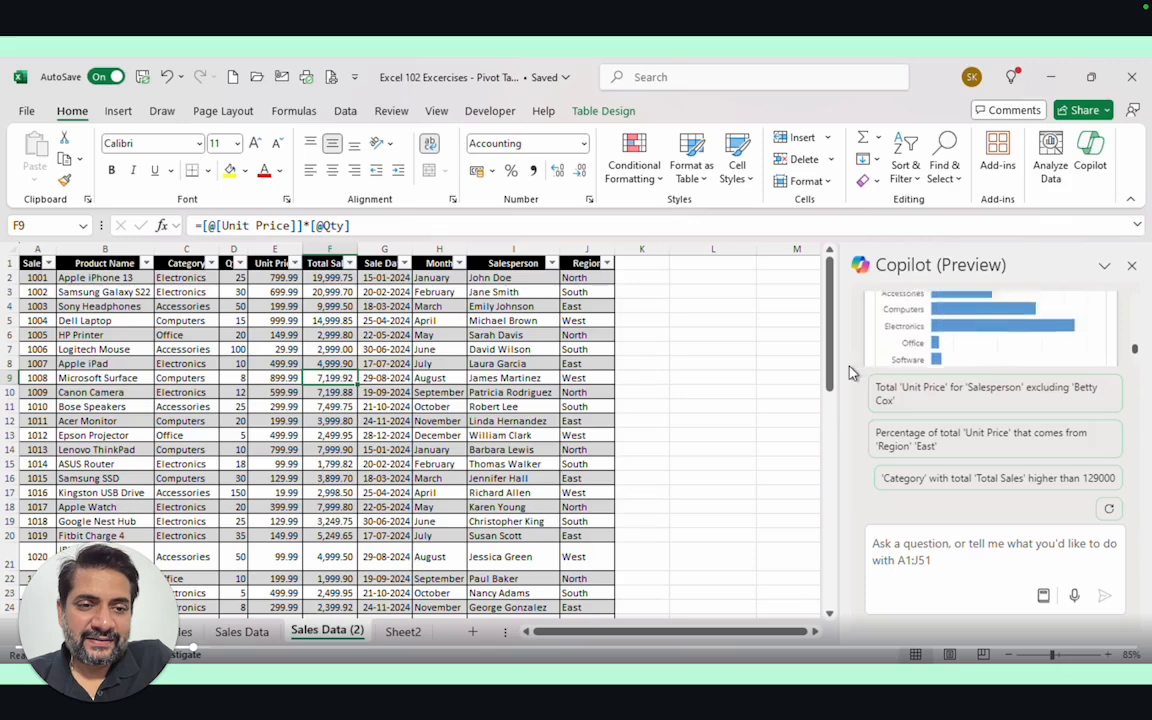
scroll(868, 332, down, 1)
scroll(868, 332, up, 5)
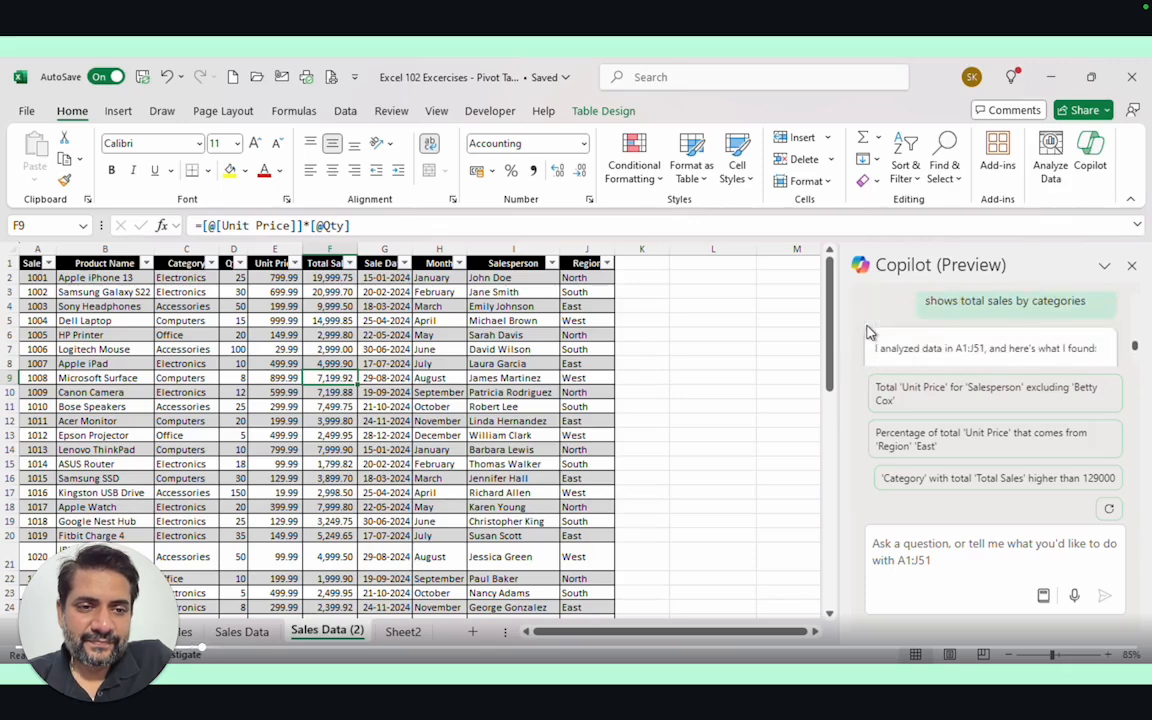
scroll(868, 332, up, 2)
scroll(868, 332, down, 4)
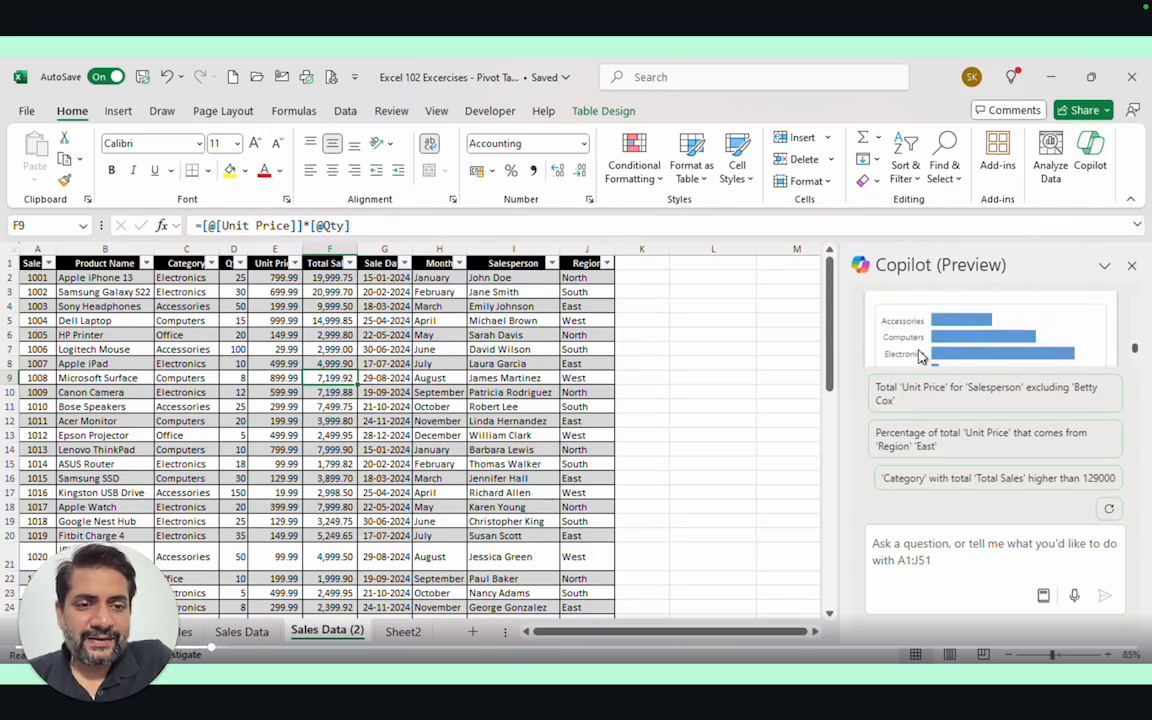
scroll(910, 340, down, 2)
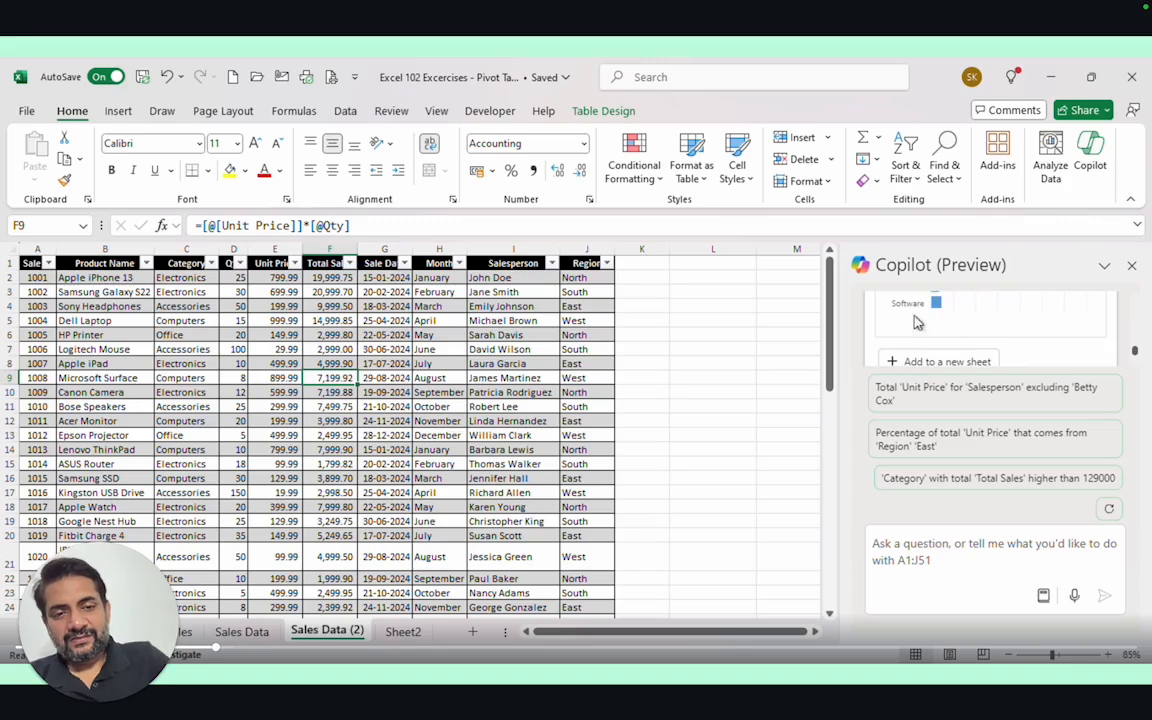
scroll(916, 322, up, 2)
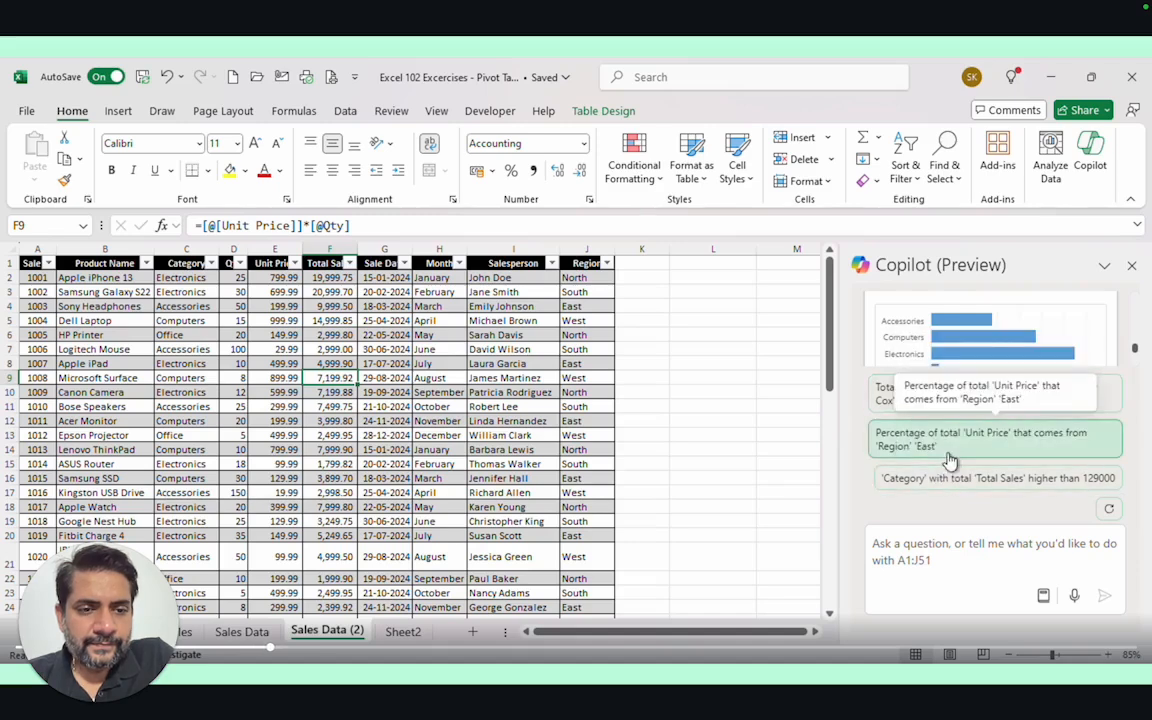
scroll(903, 323, down, 2)
scroll(903, 323, up, 2)
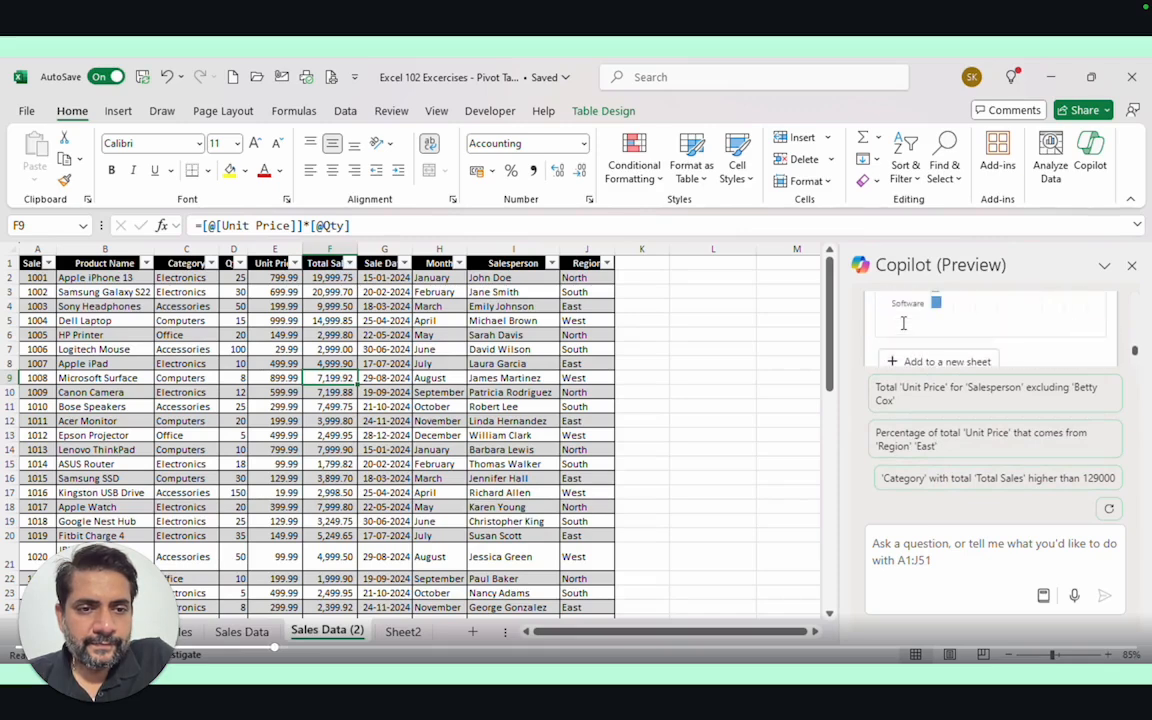
Add Copilot's category sales chart to a new sheet and inspect the PivotTable and chart placed there
click(930, 366)
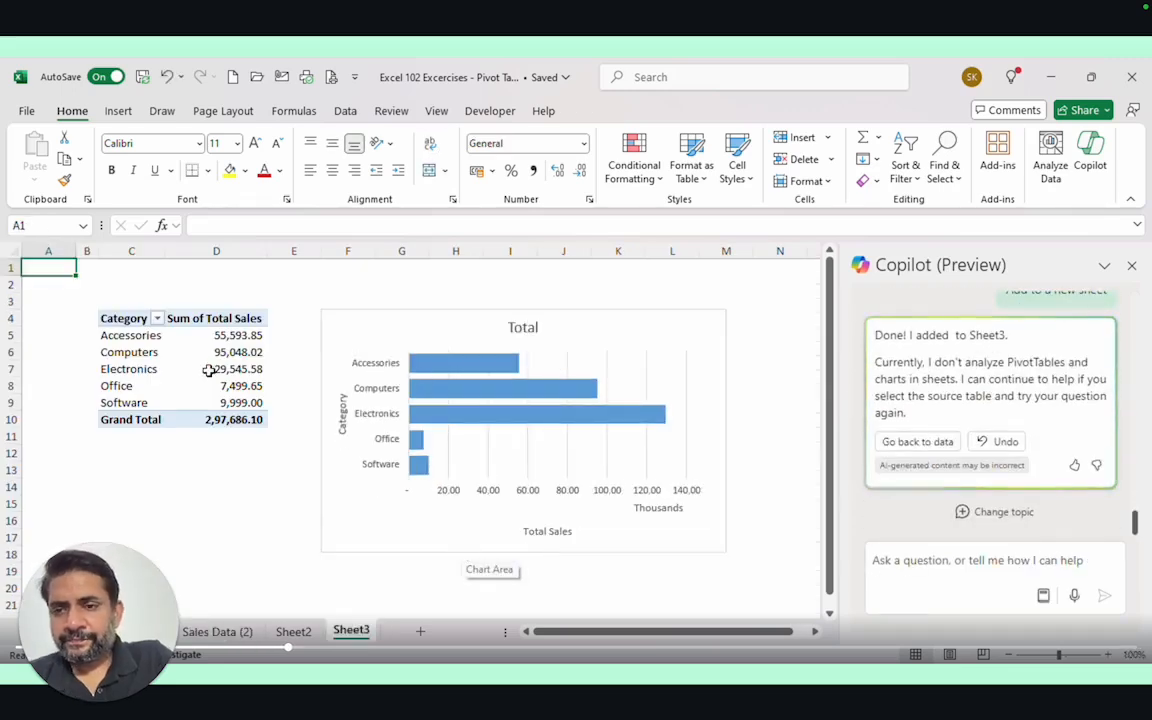
click(173, 353)
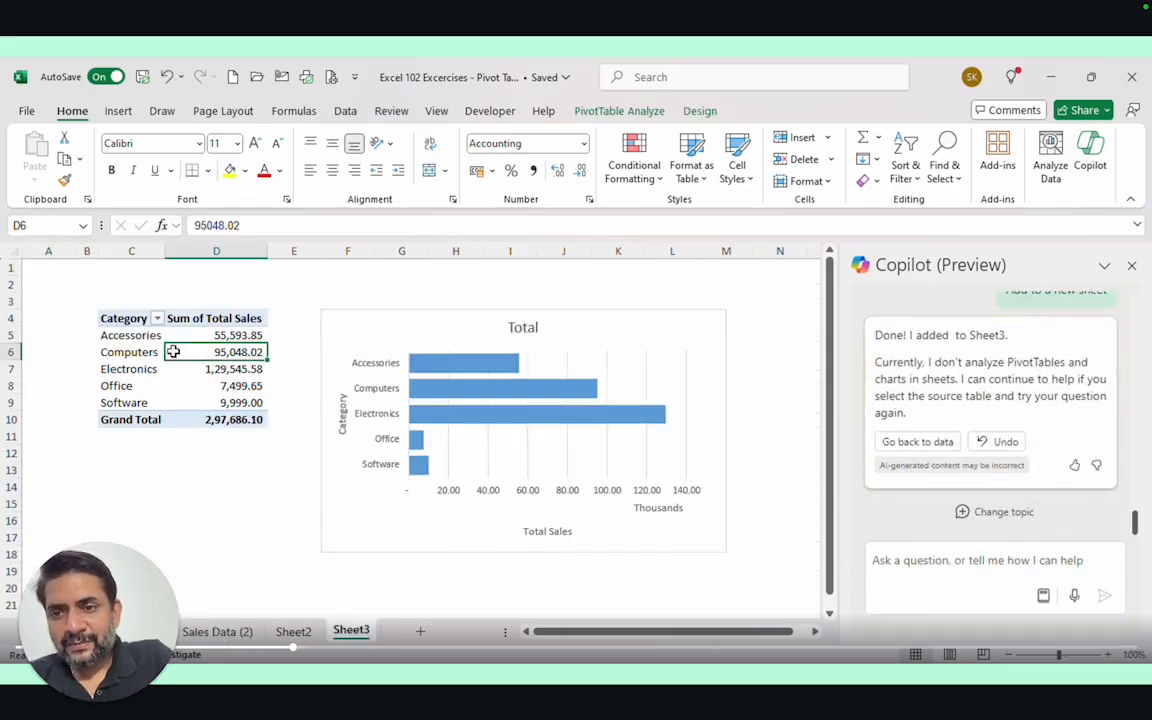
click(430, 335)
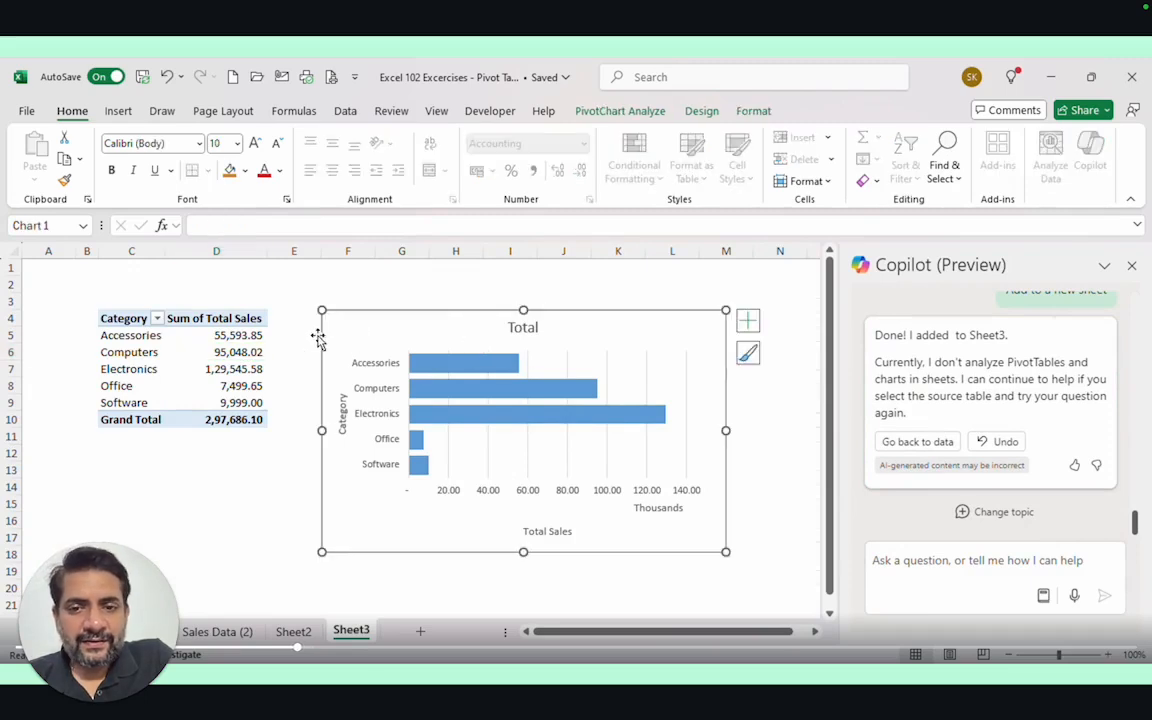
click(237, 333)
click(405, 327)
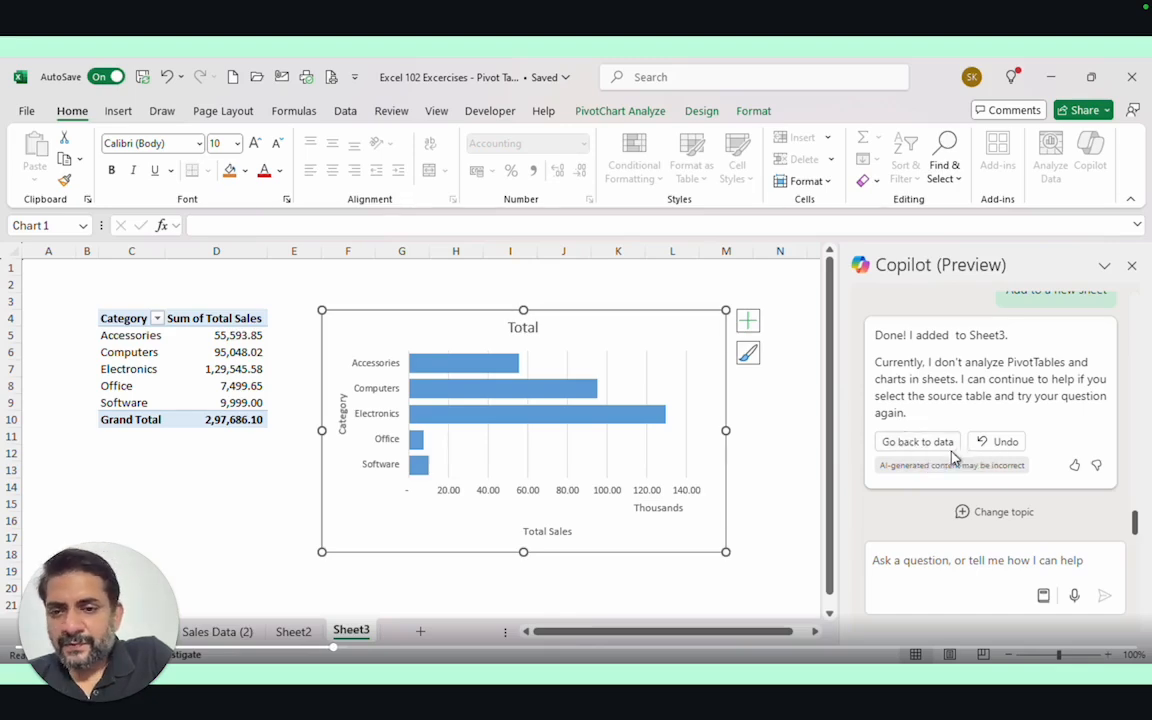
scroll(951, 458, up, 3)
scroll(950, 461, down, 3)
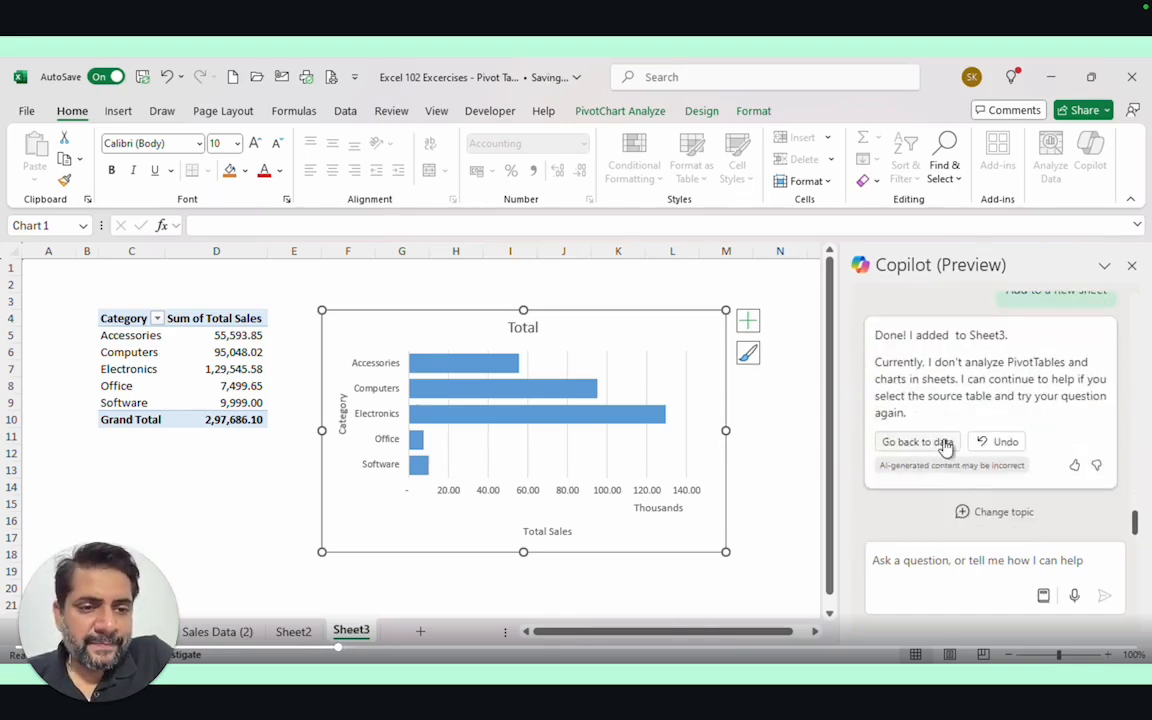
Return to the sales data and send Copilot the prompt "Create a pie chart with region wise total sales"
click(944, 443)
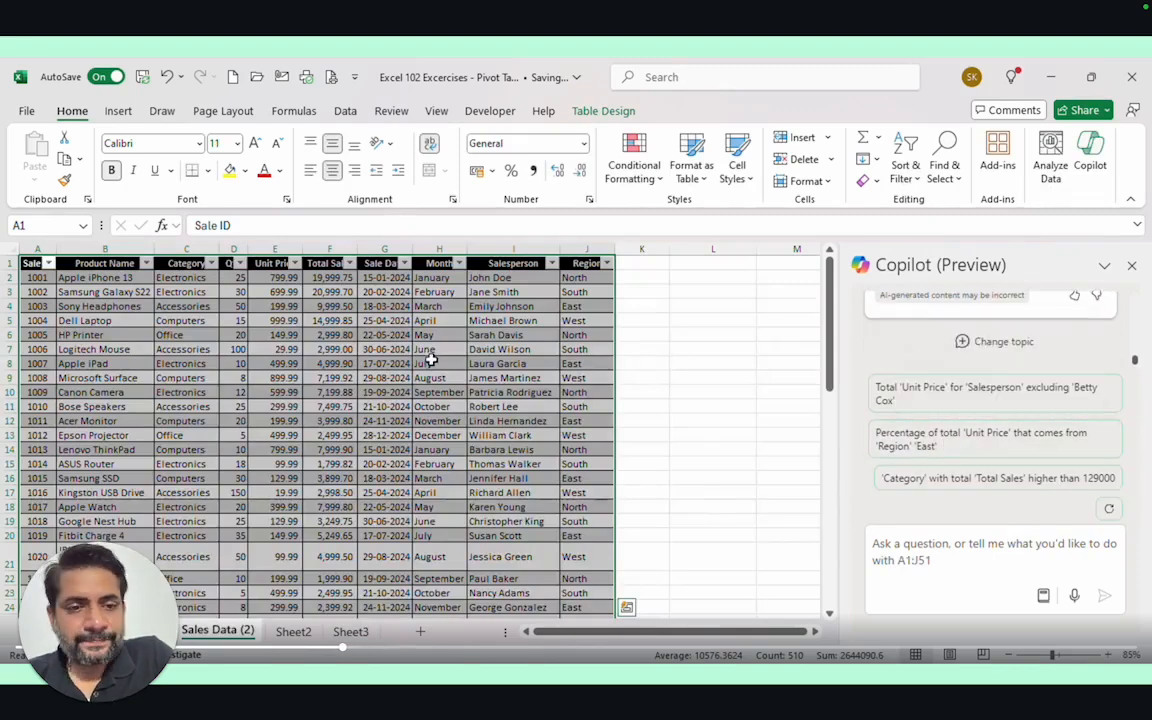
click(918, 542)
text(C)
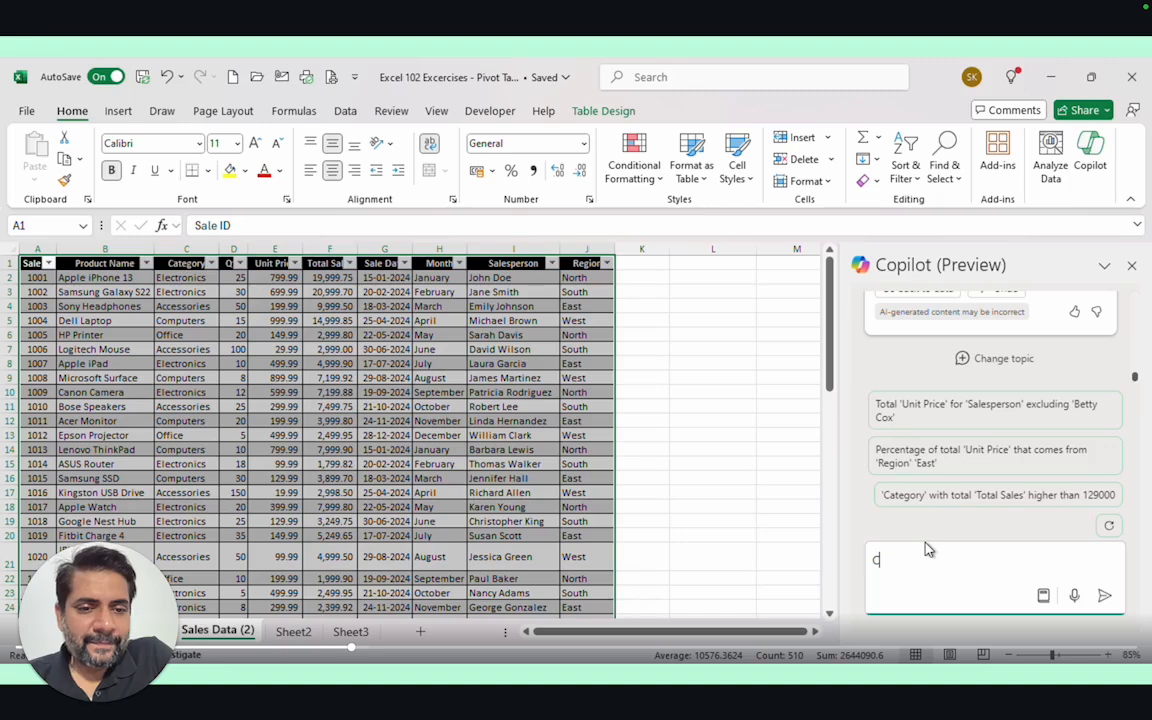
text(reate a pie)
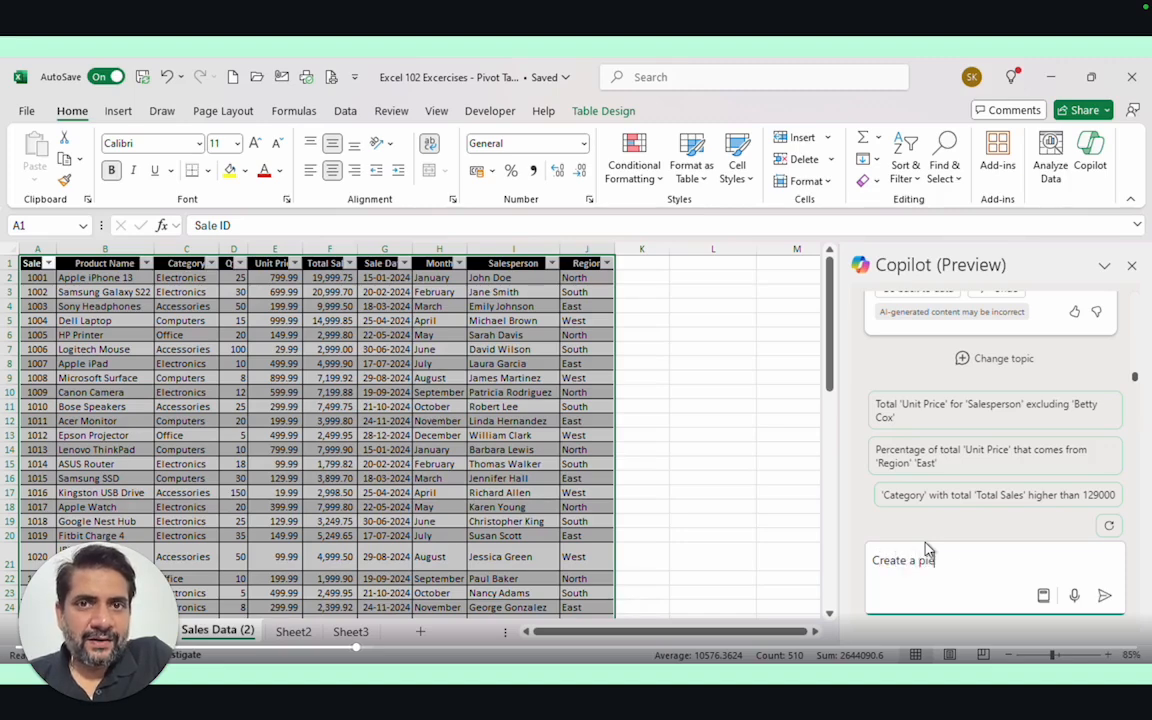
text( chart with regis)
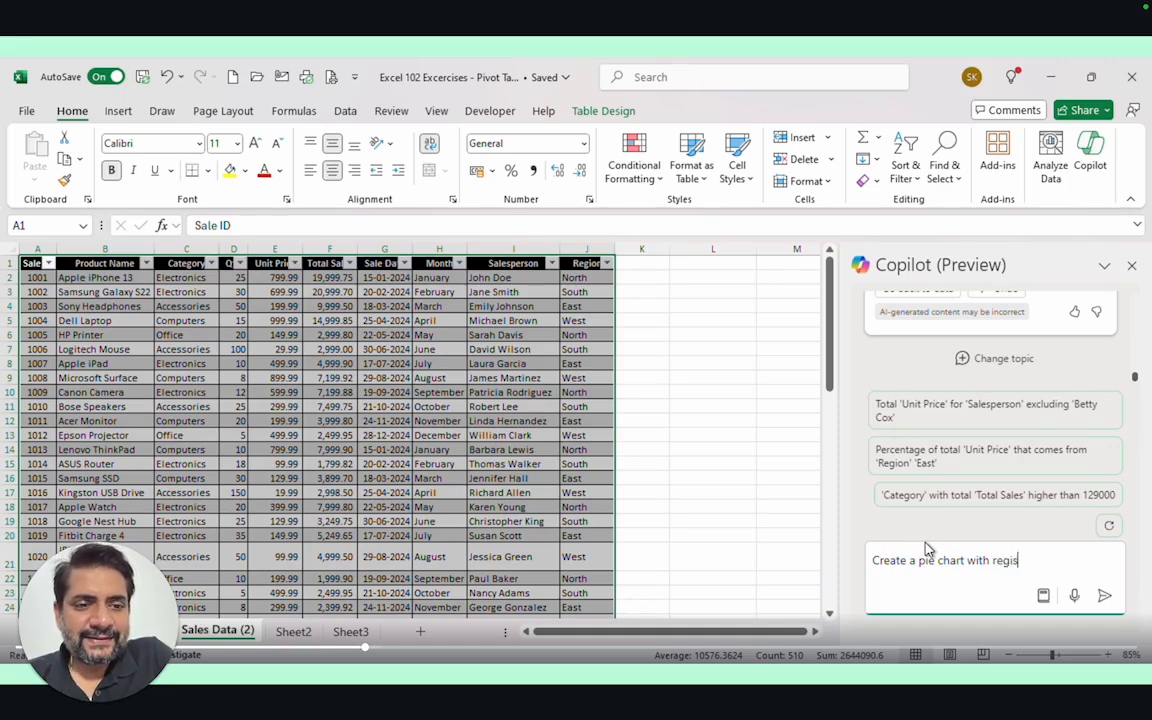
key(BackSpace)
text(on wise sa)
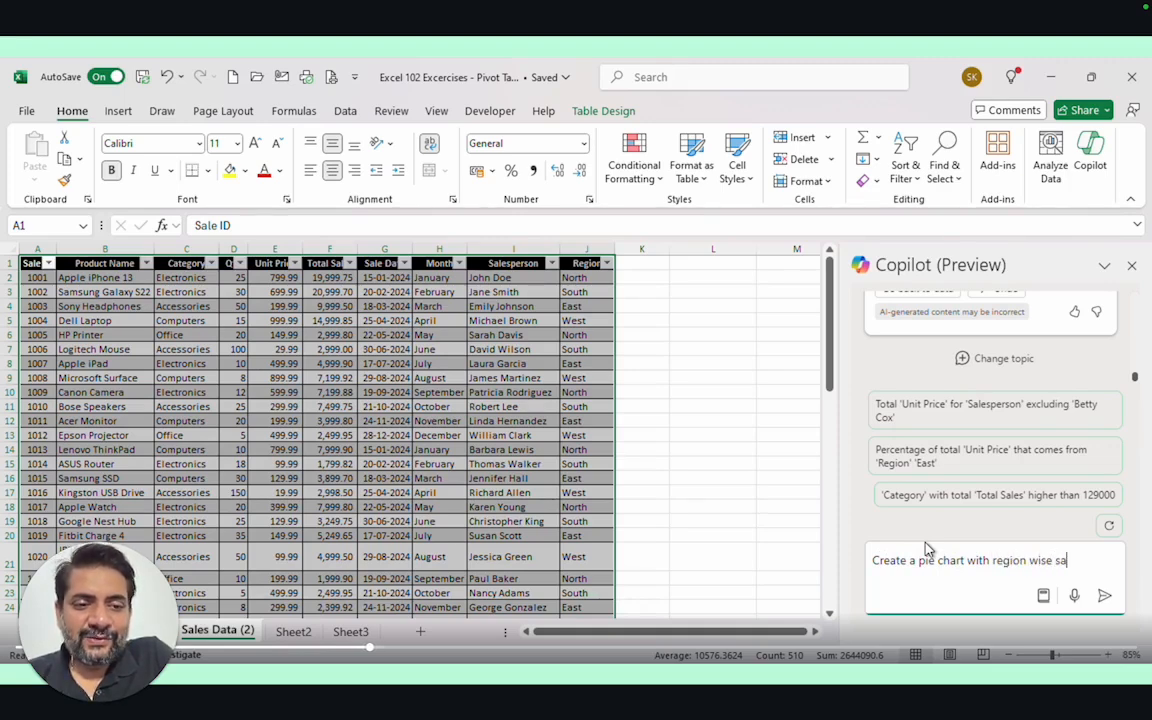
text(les)
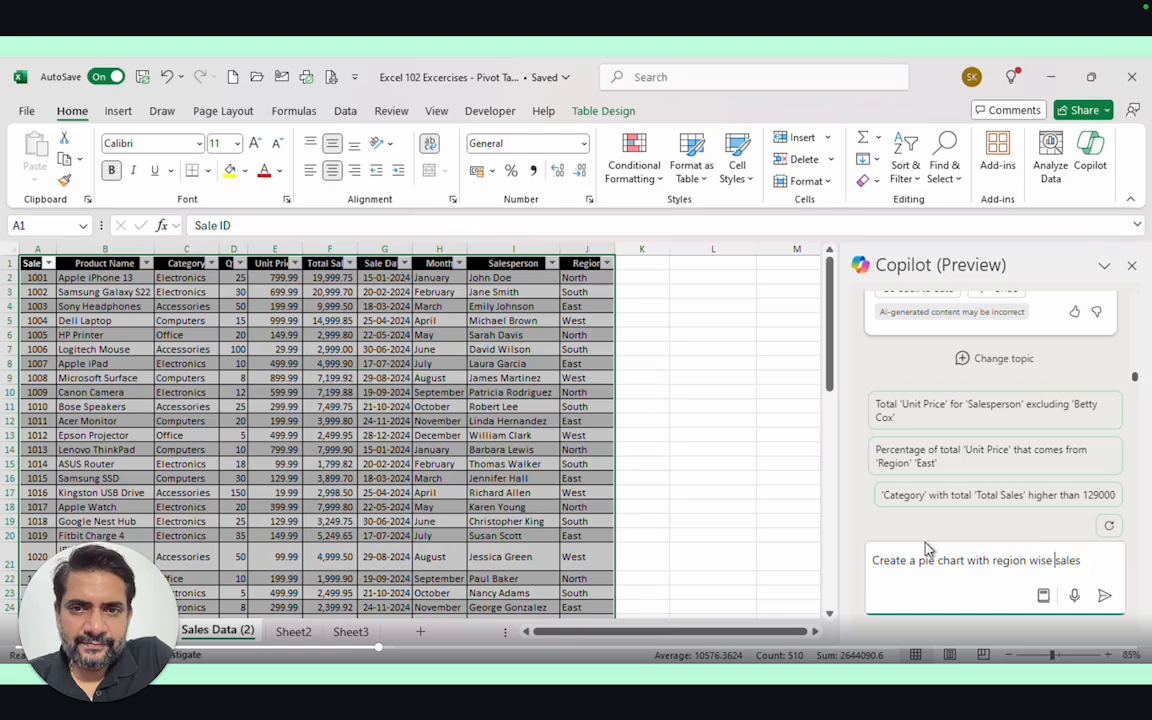
text(total)
key(Return)
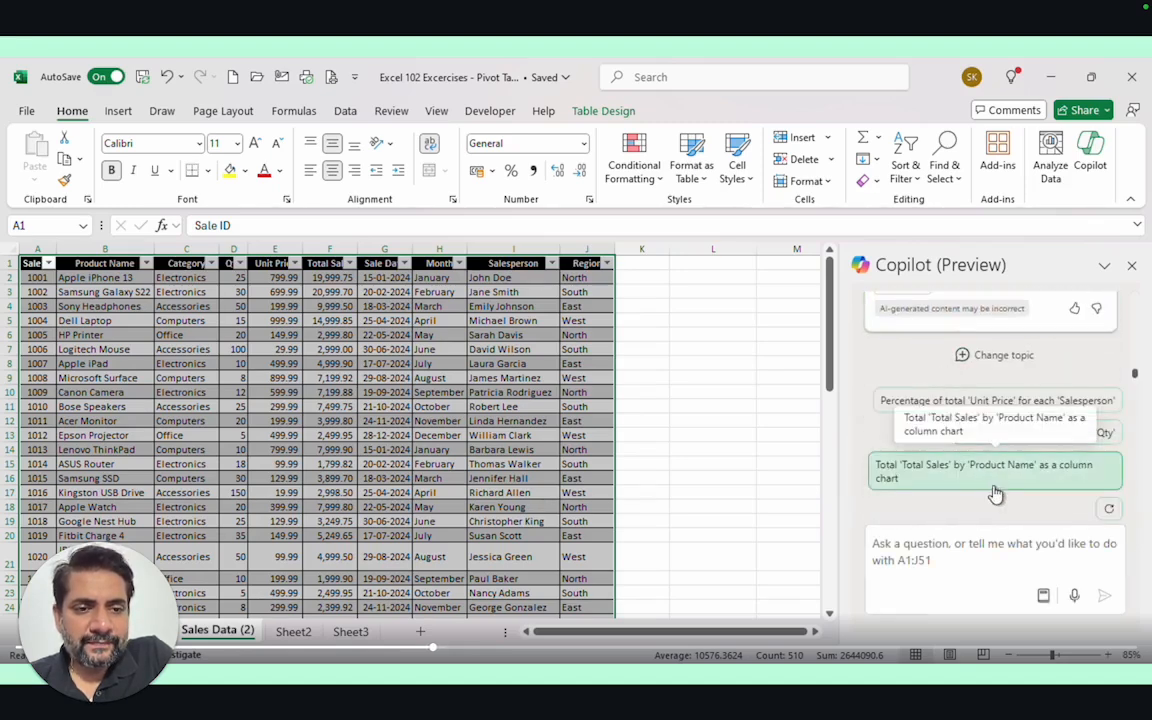
Review Copilot's regional sales pie chart reply and add the chart to a new sheet
scroll(993, 345, up, 5)
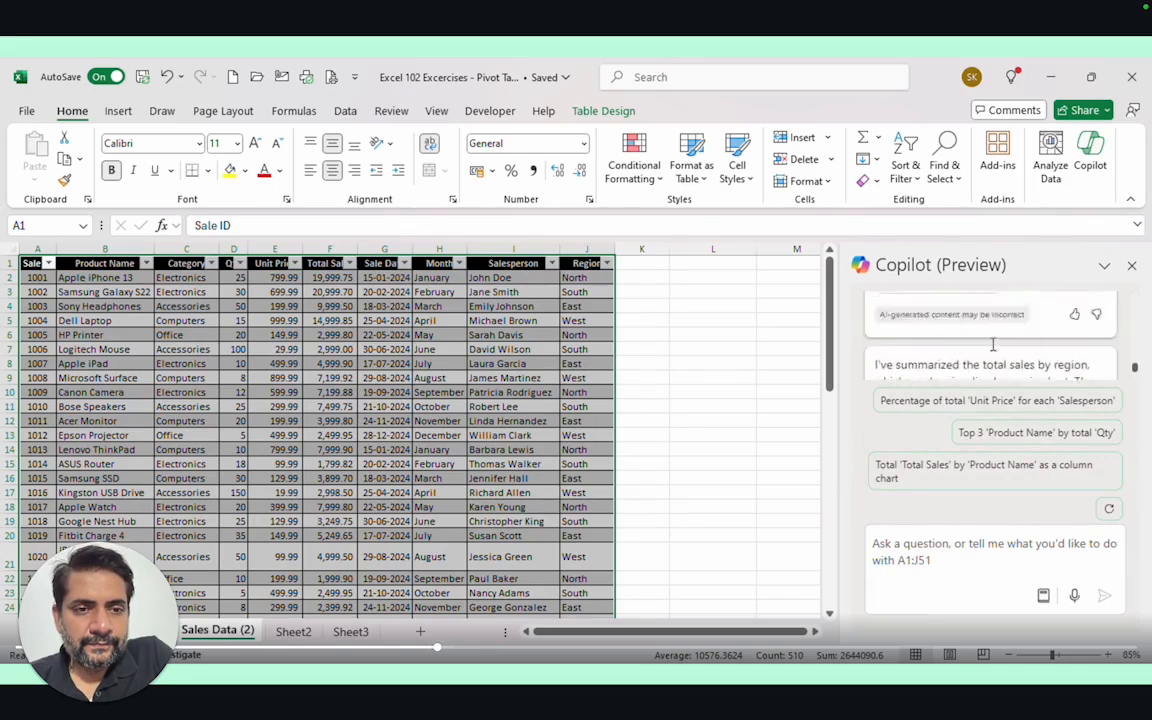
scroll(993, 345, down, 3)
scroll(995, 350, up, 3)
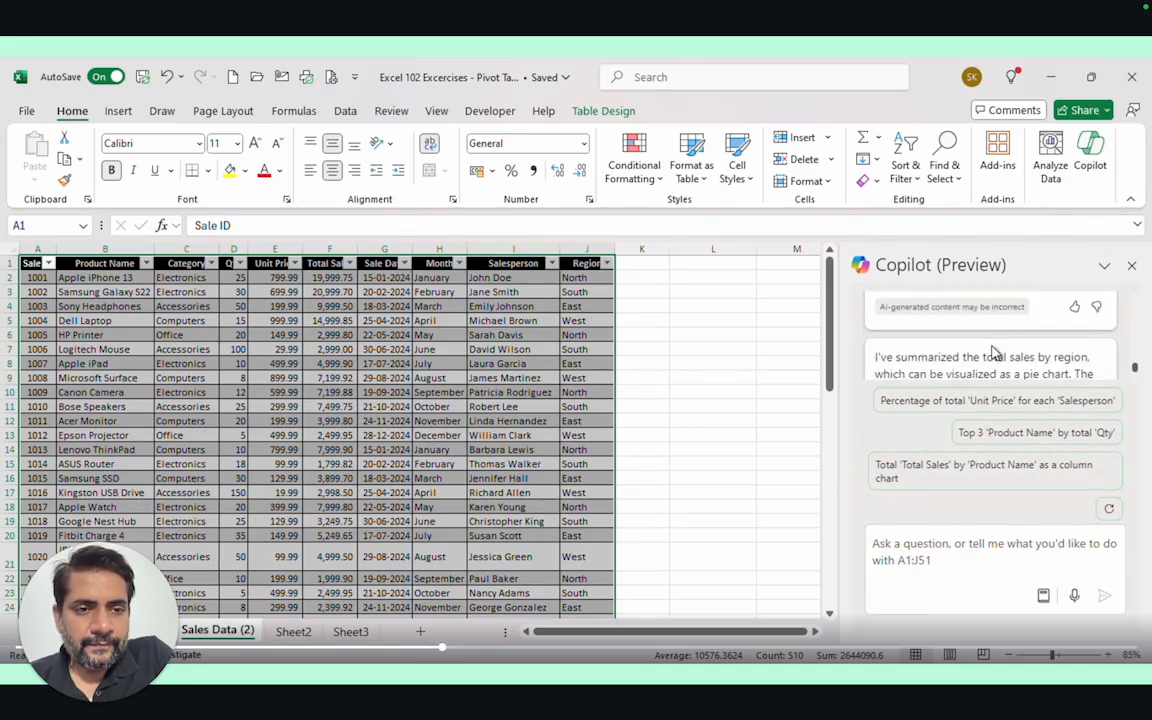
scroll(990, 355, down, 3)
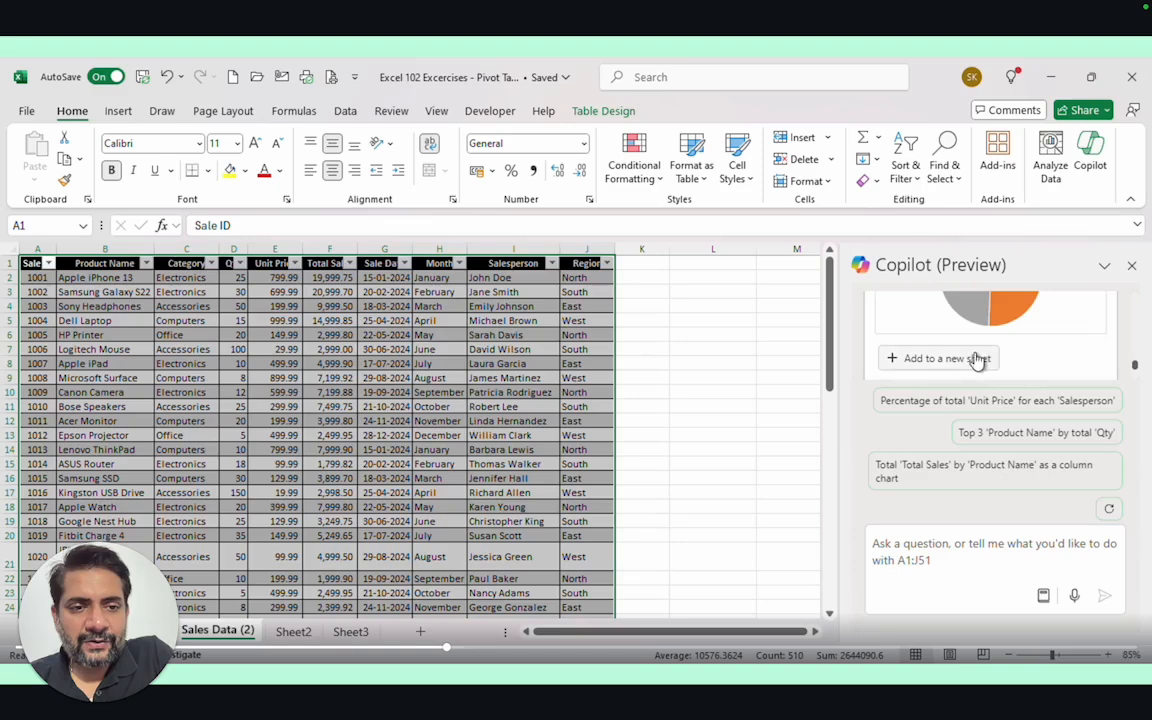
click(975, 358)
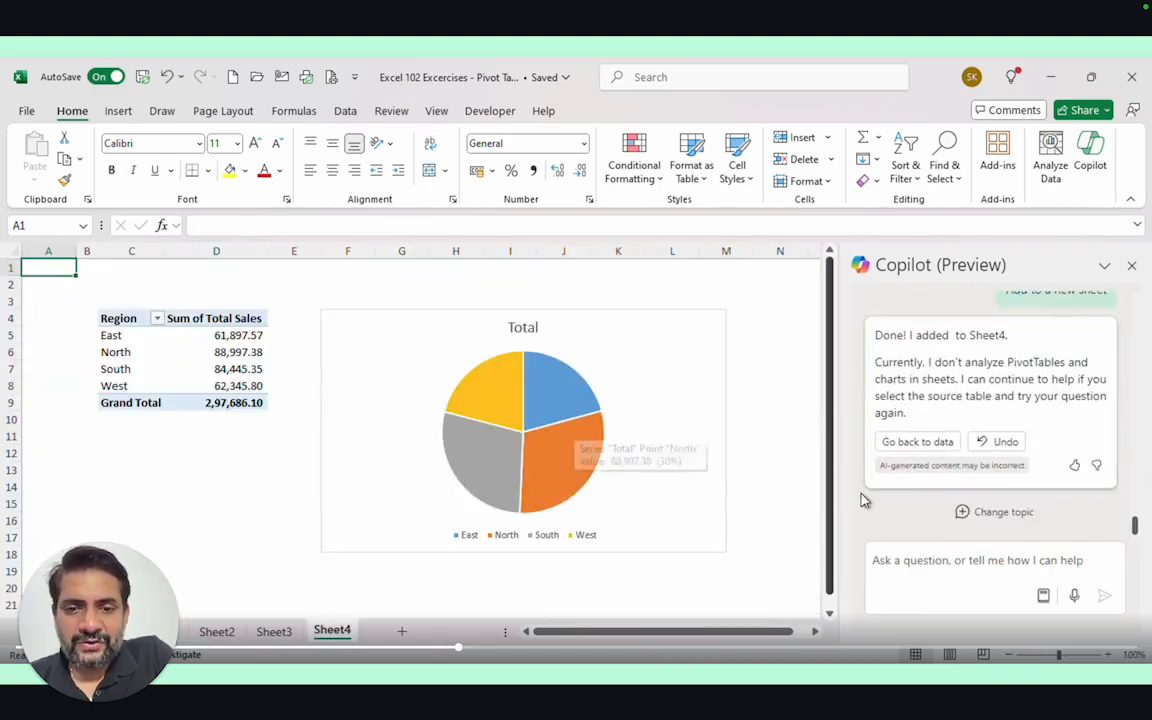
Try to have Copilot label the new chart with the prompt "Add percentage value to the pie chart"
click(901, 560)
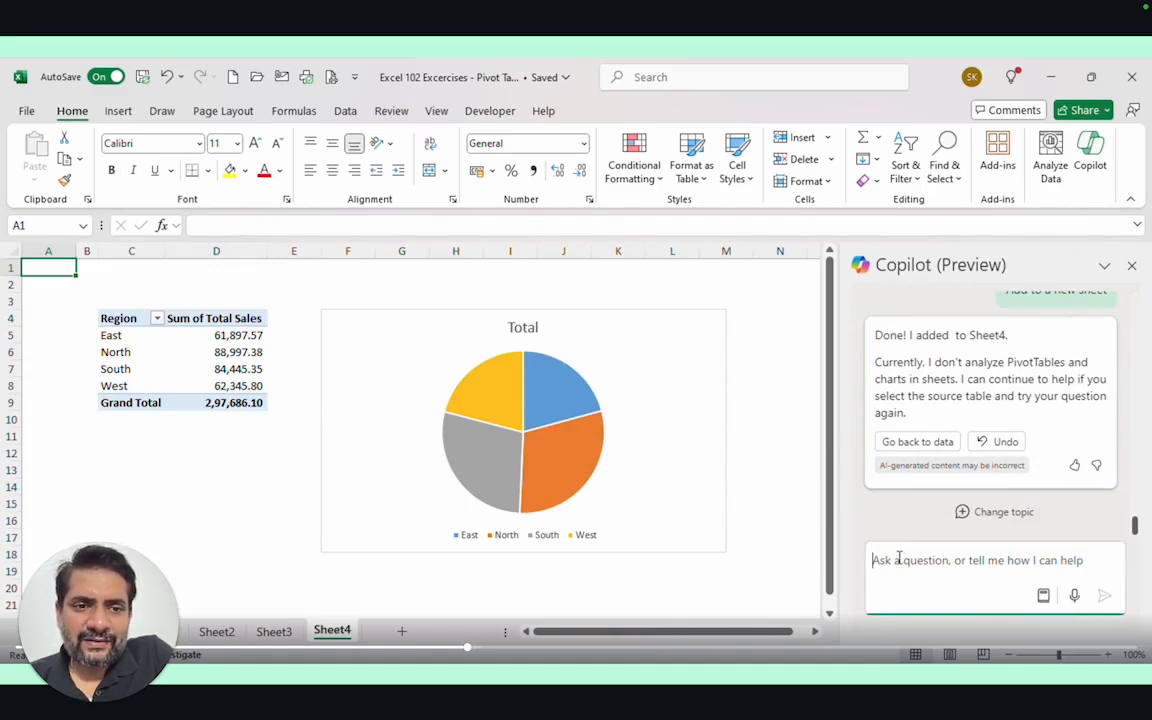
text(Add)
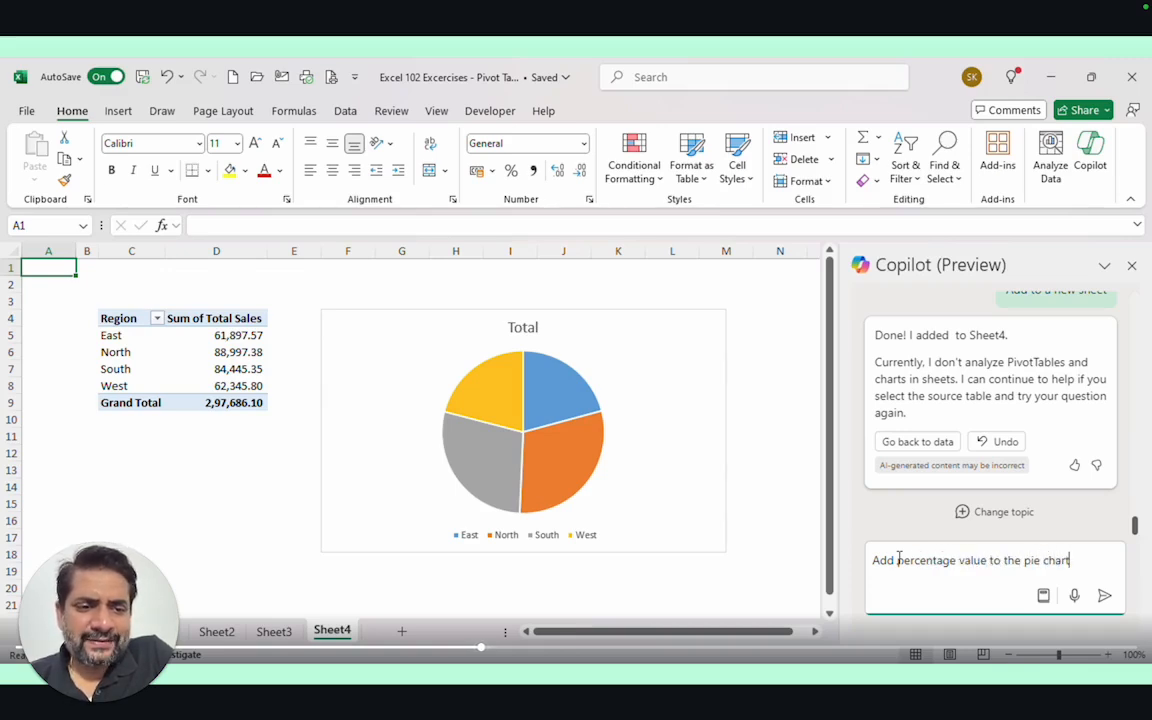
key(Return)
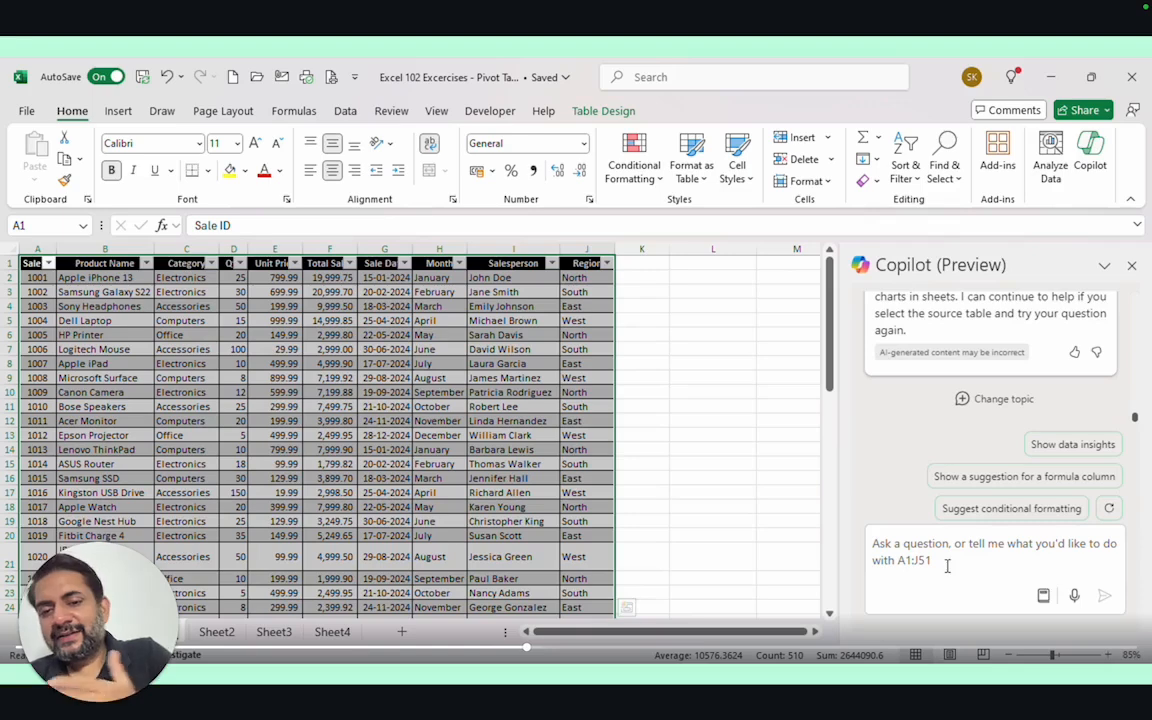
Send Copilot "Create a pie chart that shows region wise total sales and also gives me a percentage value in terms of total sales from each region."
click(948, 565)
text(Cr)
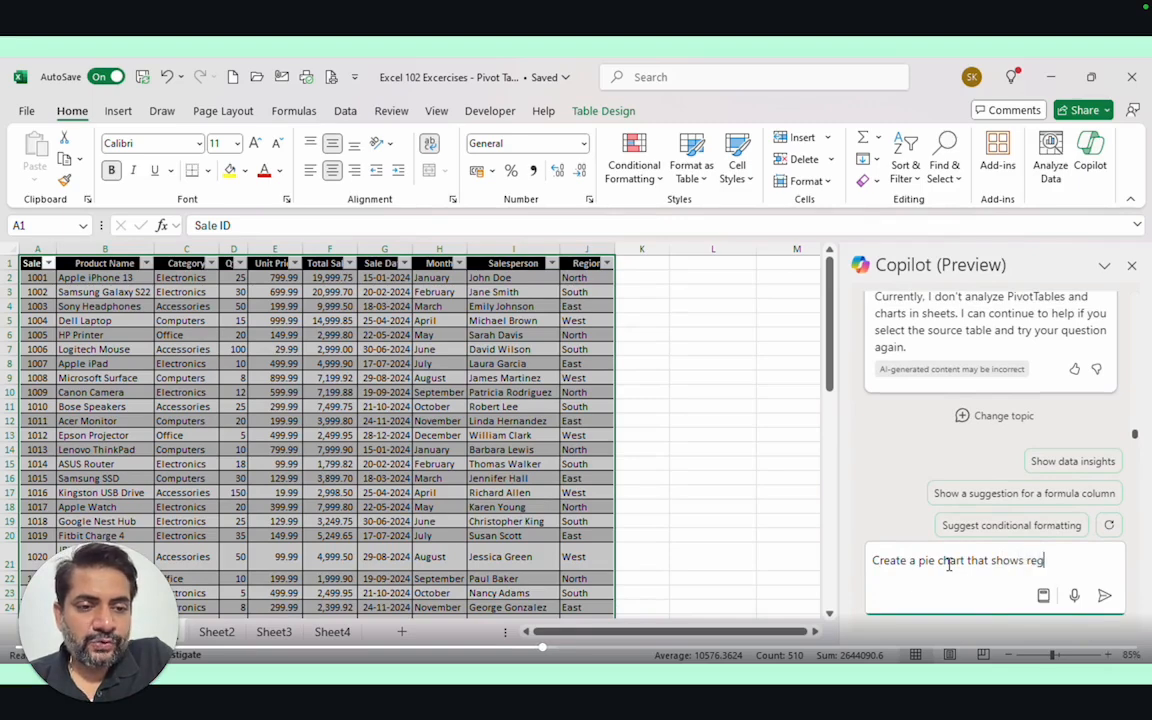
text(also gives me a p)
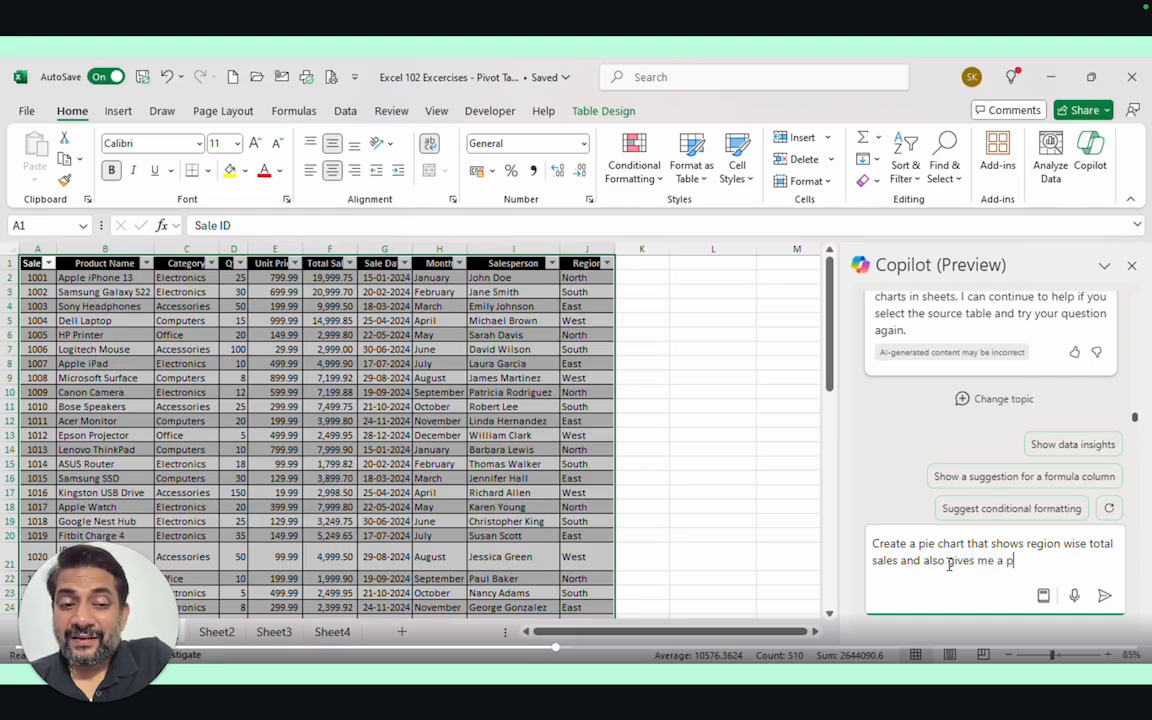
text(ercentage value )
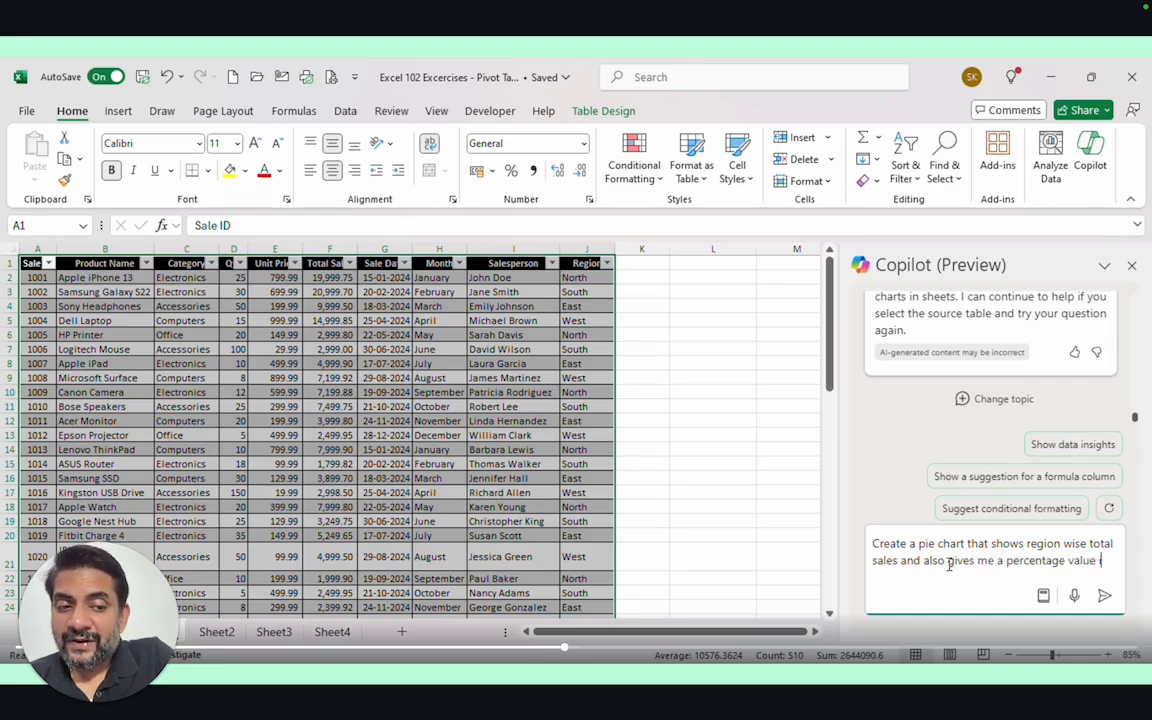
text(in te)
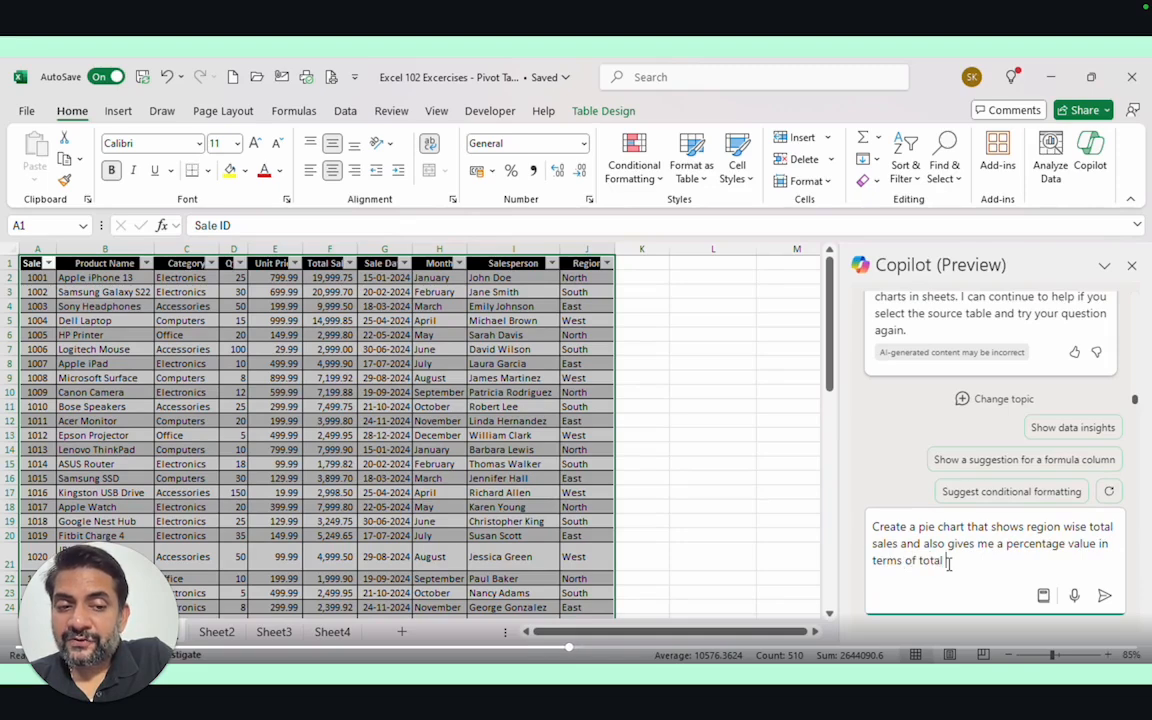
text(rms of total sales from each region.)
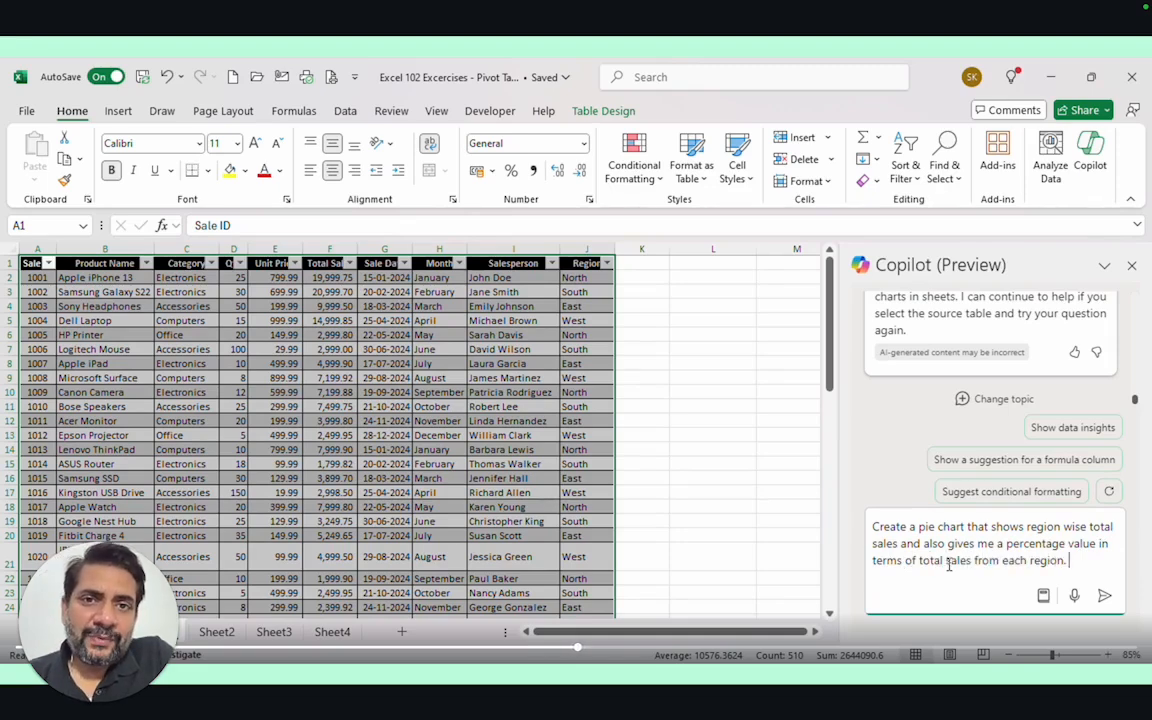
key(Return)
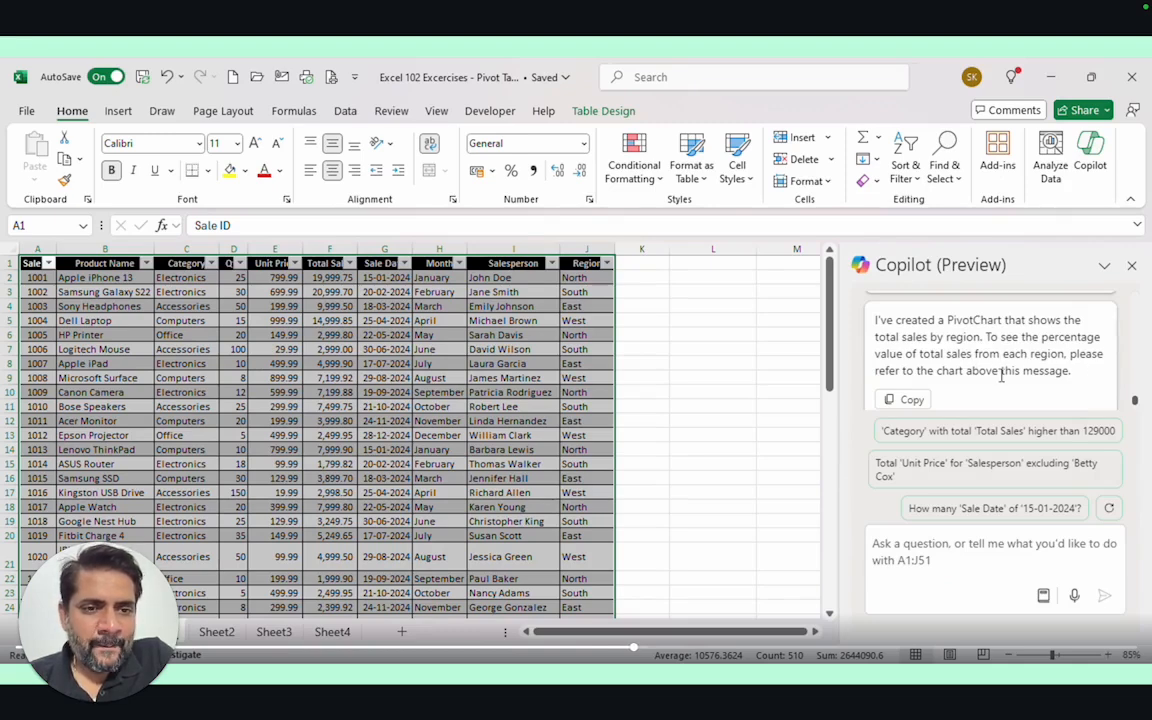
Try to add Copilot's new region pie chart to a new sheet, check Sheet5, and retry from the sales data
scroll(1031, 373, up, 1)
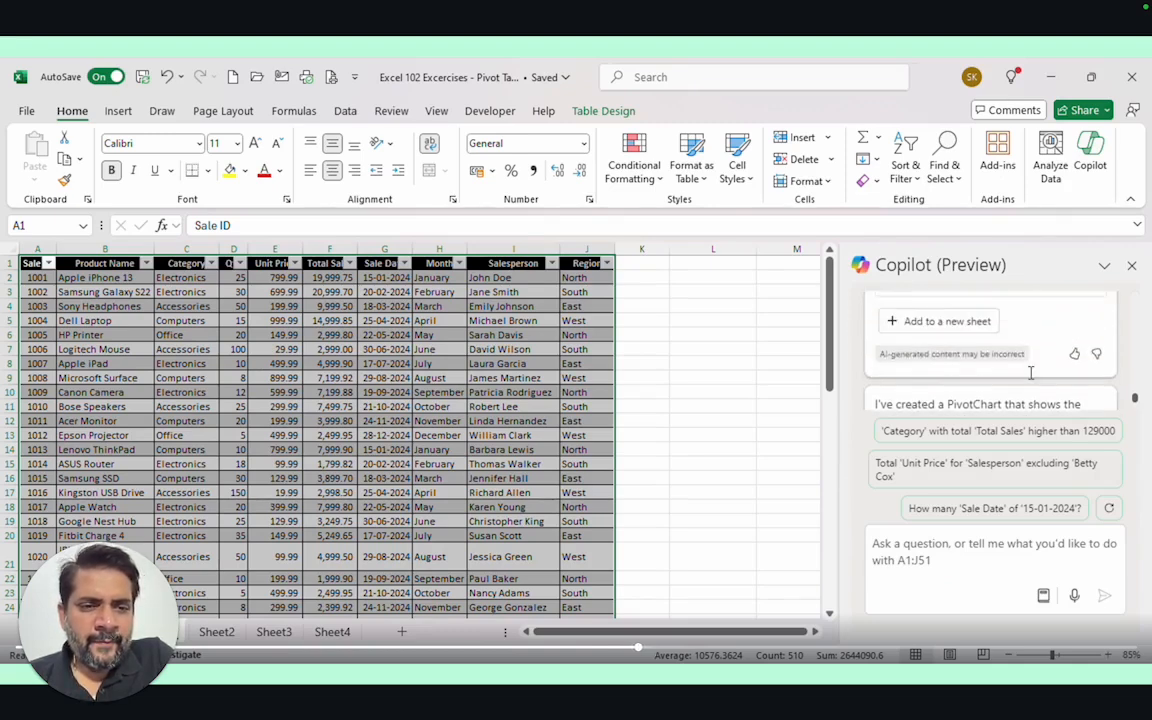
scroll(1031, 373, down, 1)
scroll(1031, 373, up, 1)
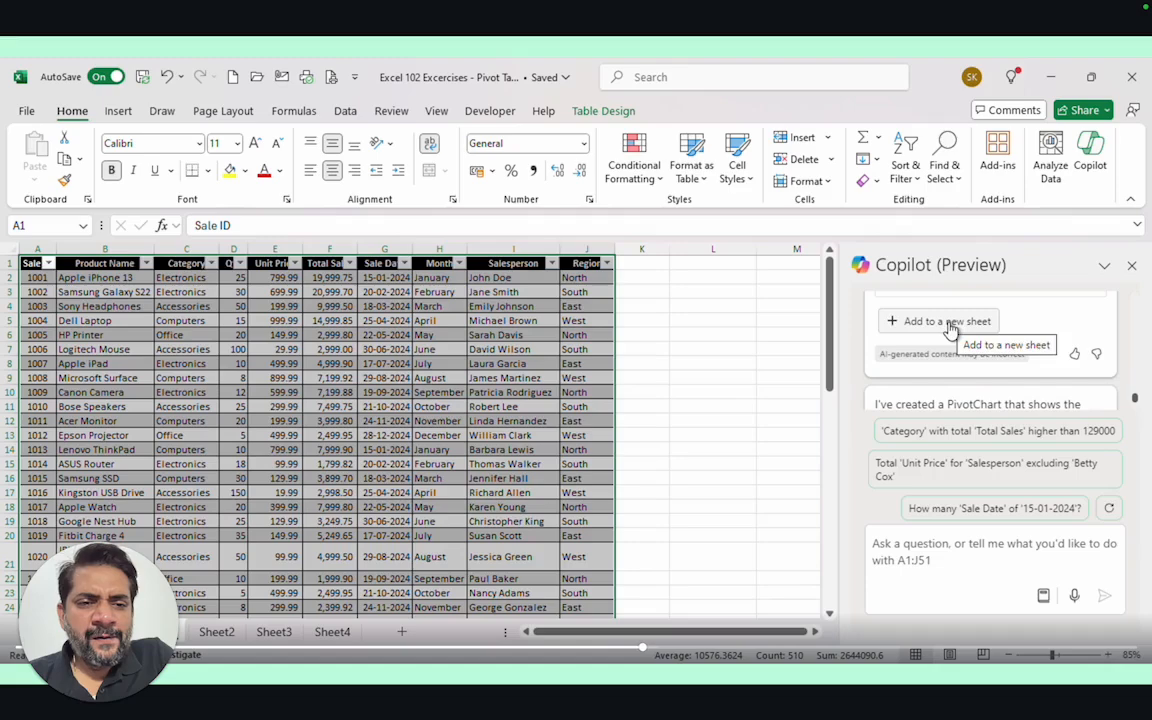
click(948, 324)
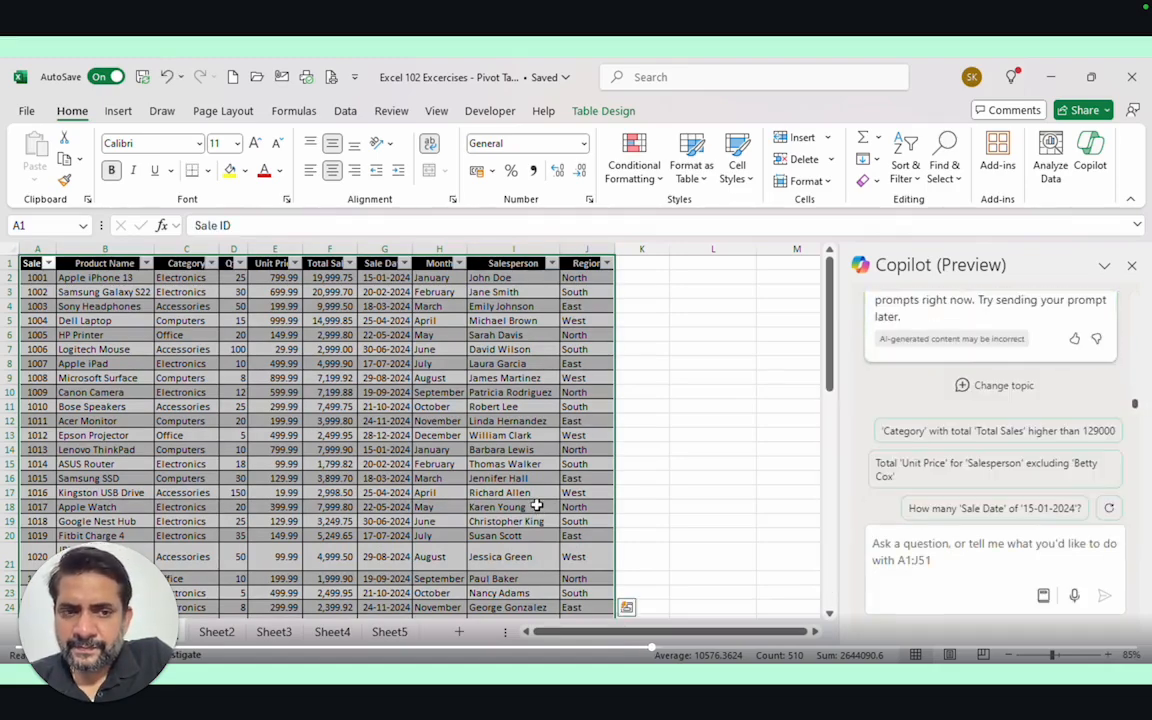
click(389, 633)
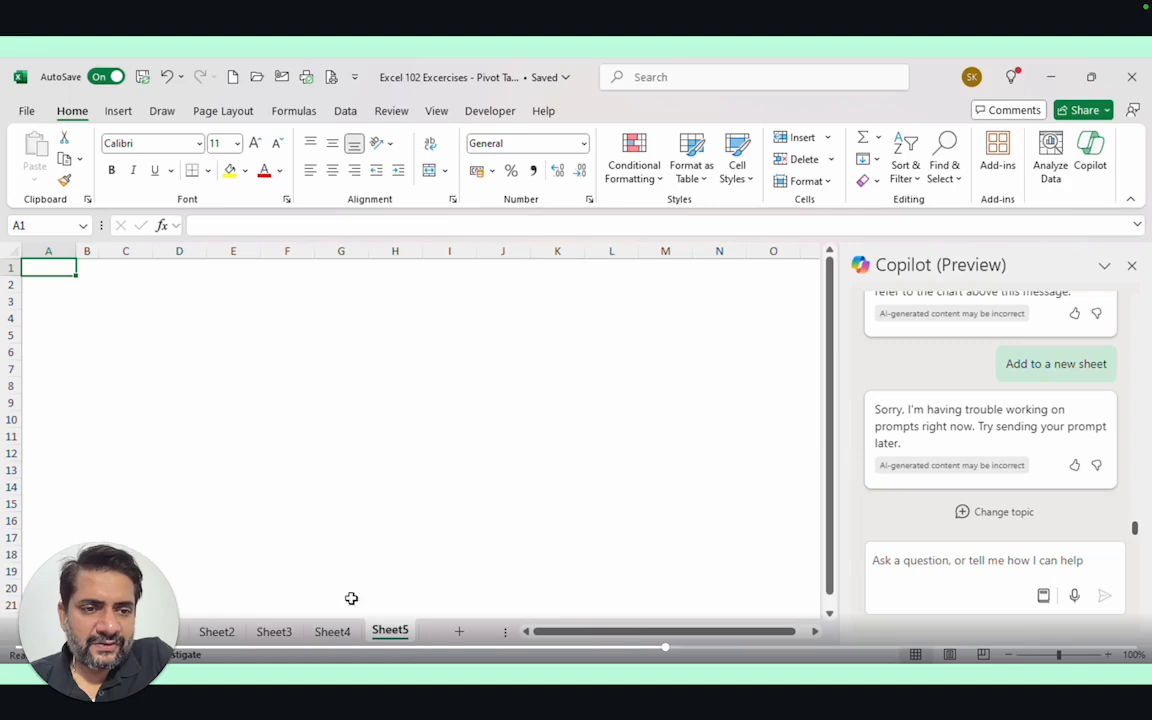
click(160, 632)
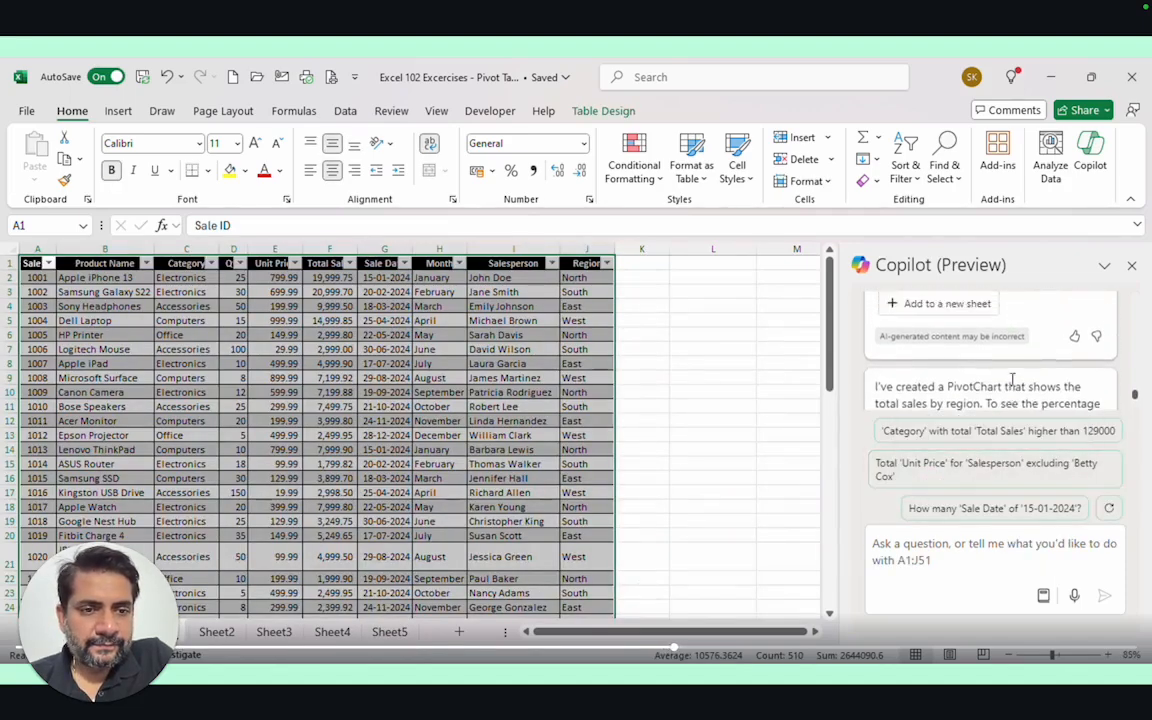
click(973, 372)
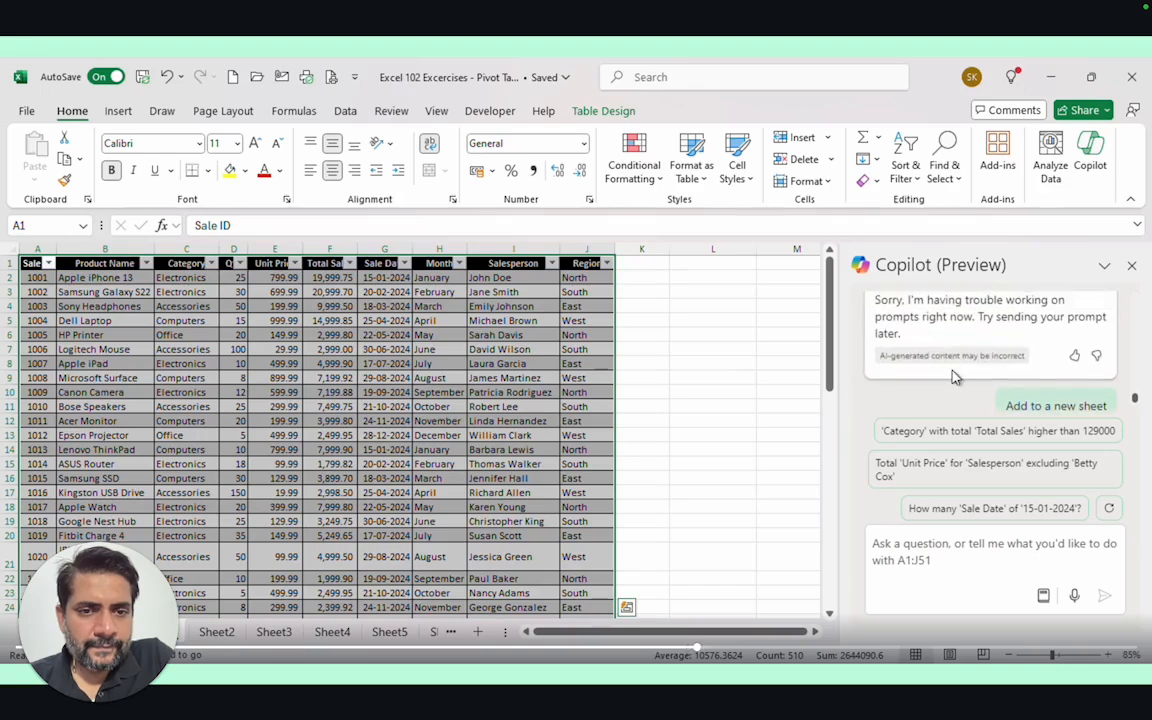
Resend the prompt "Create a pie chart that shows region wise total sales and also gives me a percentage value in terms of total sales from each region."
scroll(952, 377, up, 5)
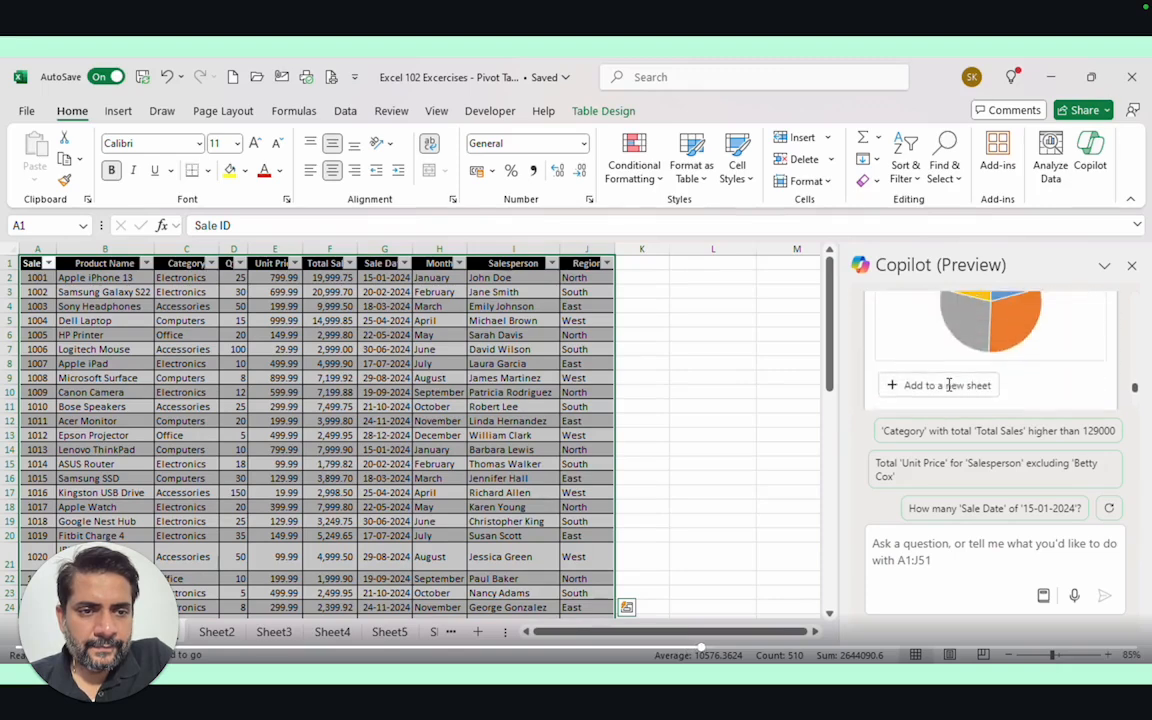
double_click(943, 381)
triple_click(945, 383)
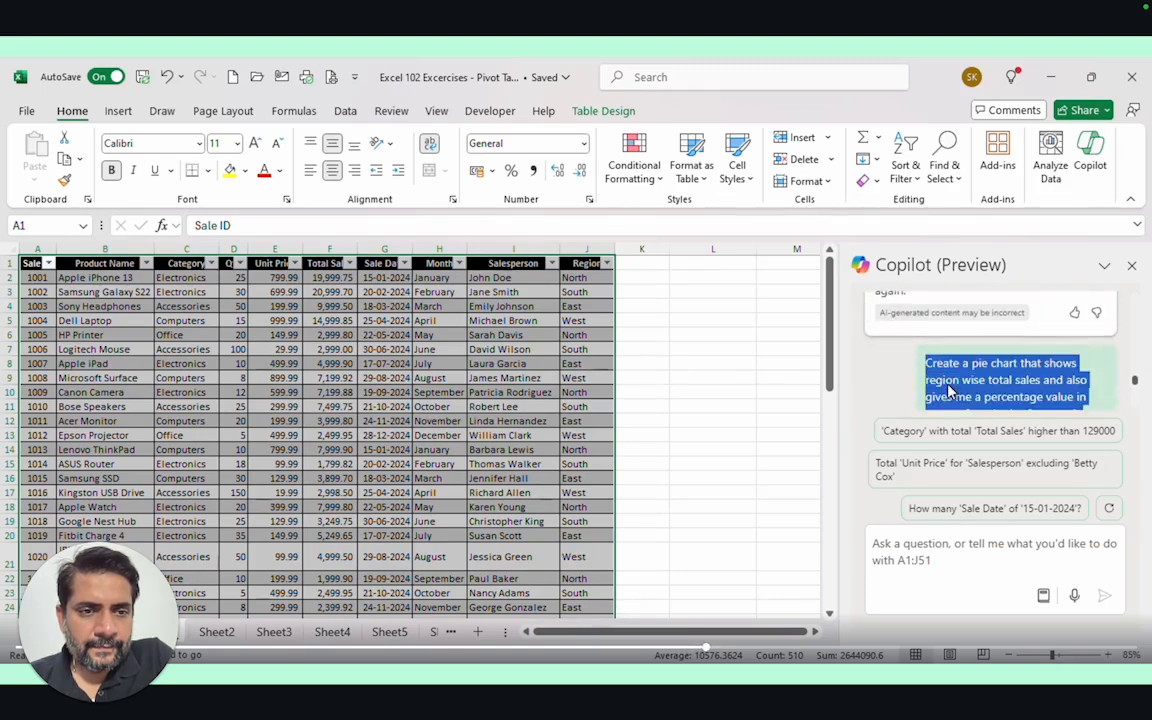
click(975, 560)
text(Create a pie chart that shows region wise total sales and also gives me a percentage value in terms of total sales from each region.)
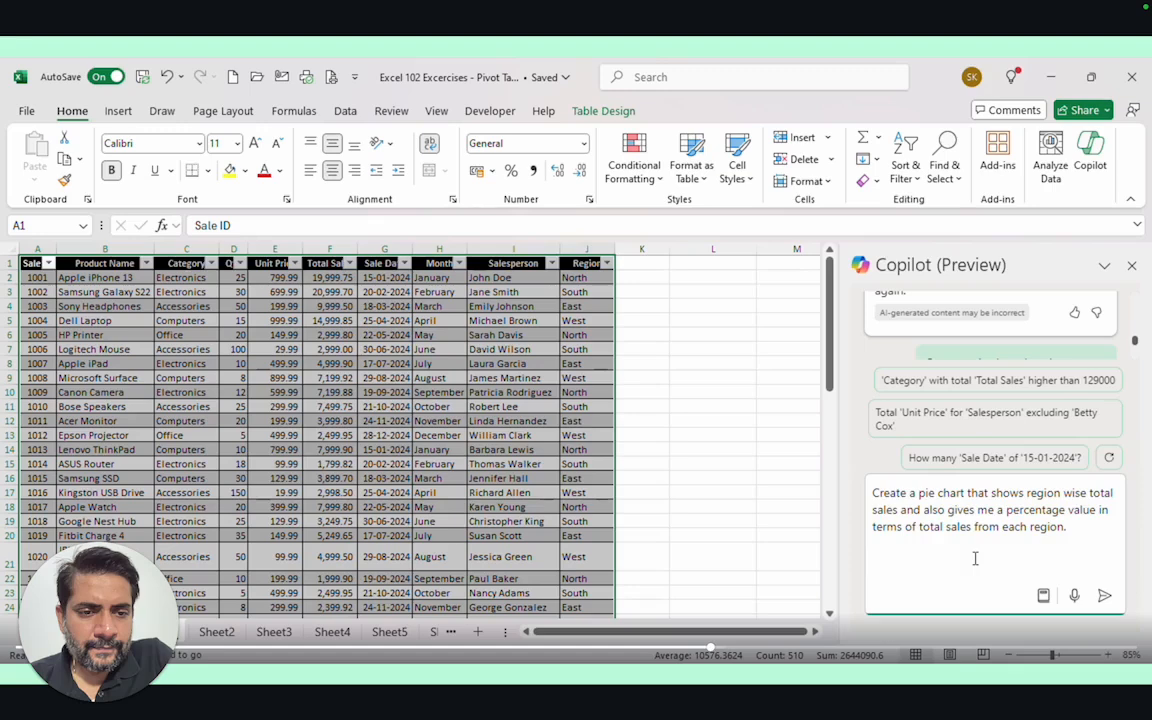
key(Return)
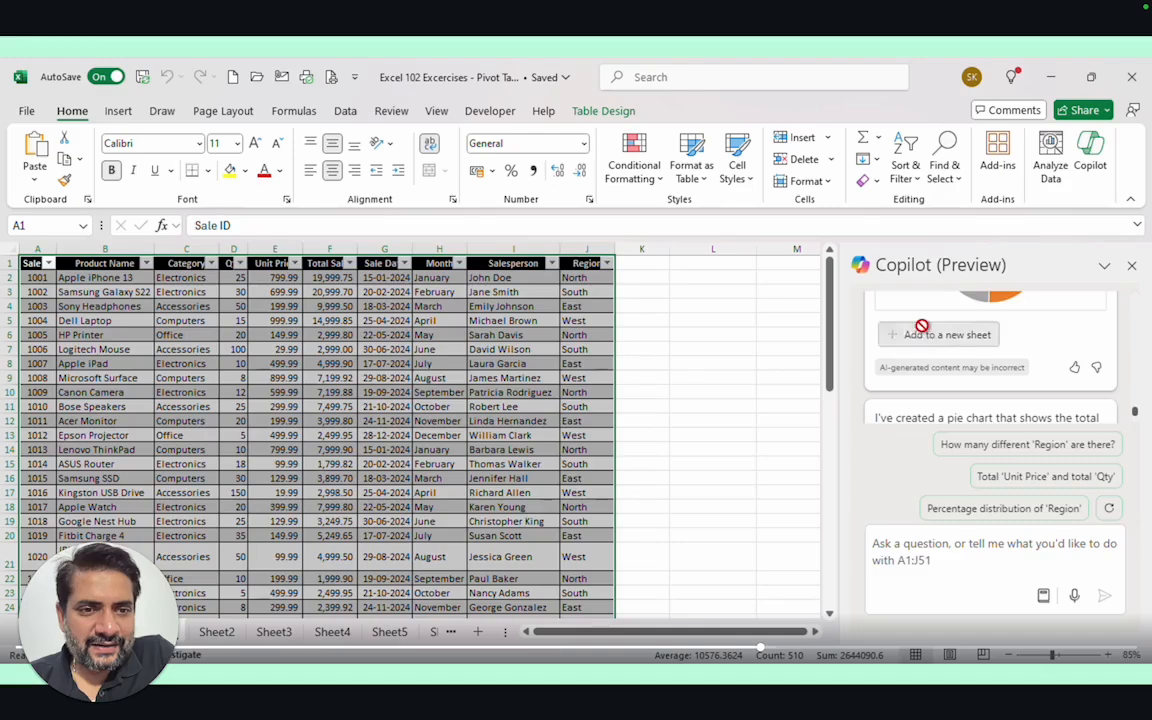
Try to add the regenerated region pie chart to a new sheet and check Sheet5
click(915, 333)
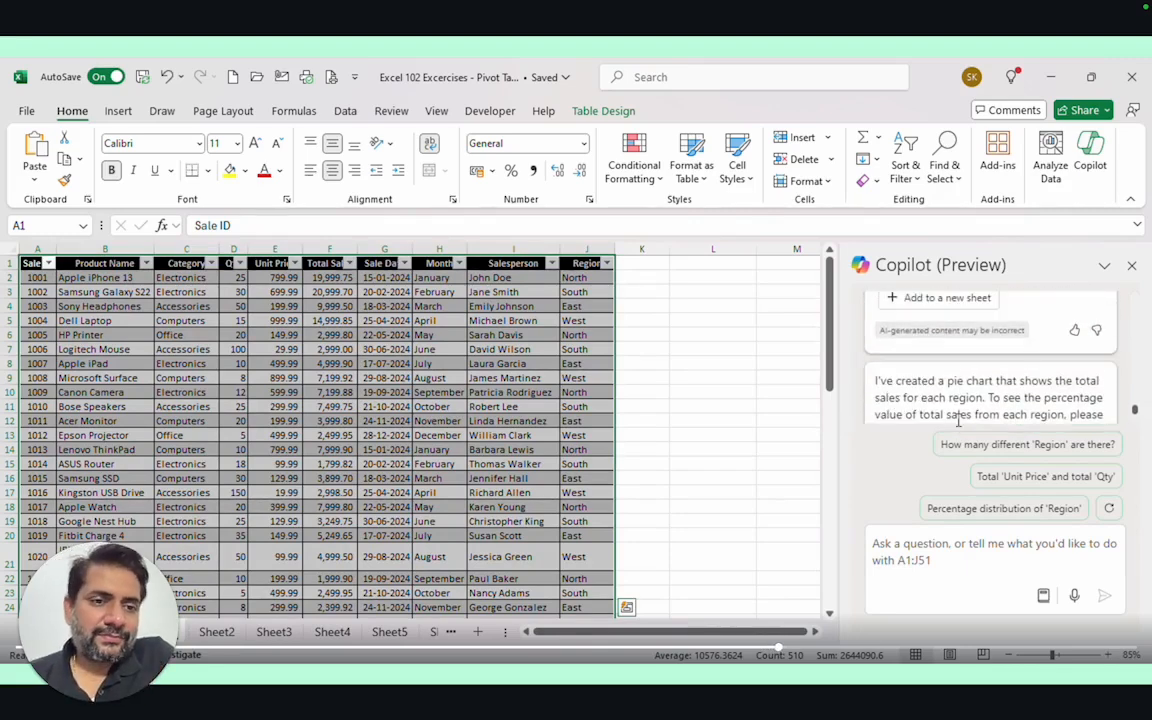
click(405, 632)
Add data labels to the region pie chart on Sheet4
click(333, 631)
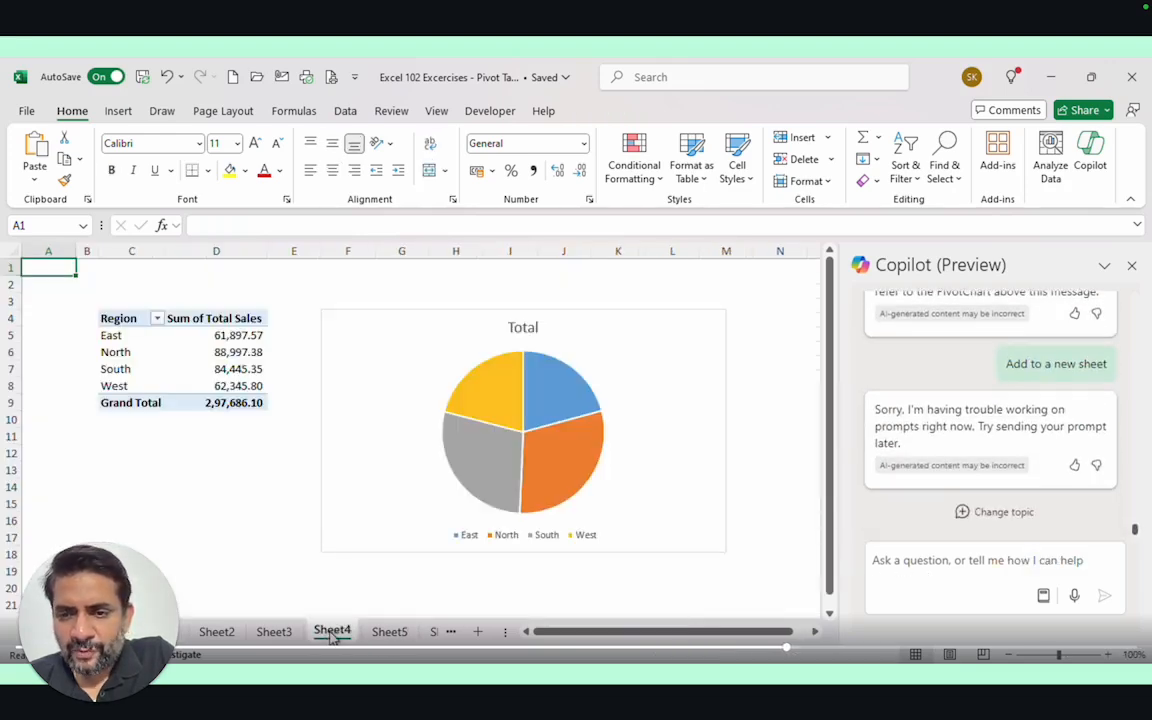
click(574, 495)
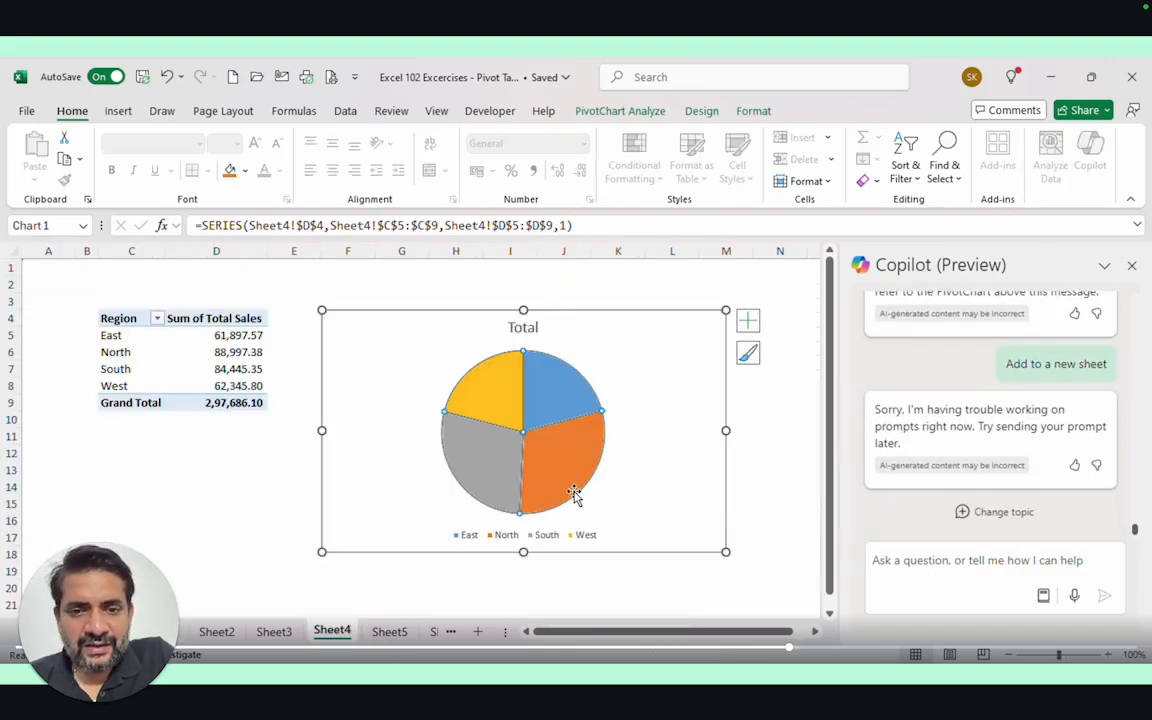
click(750, 324)
click(788, 360)
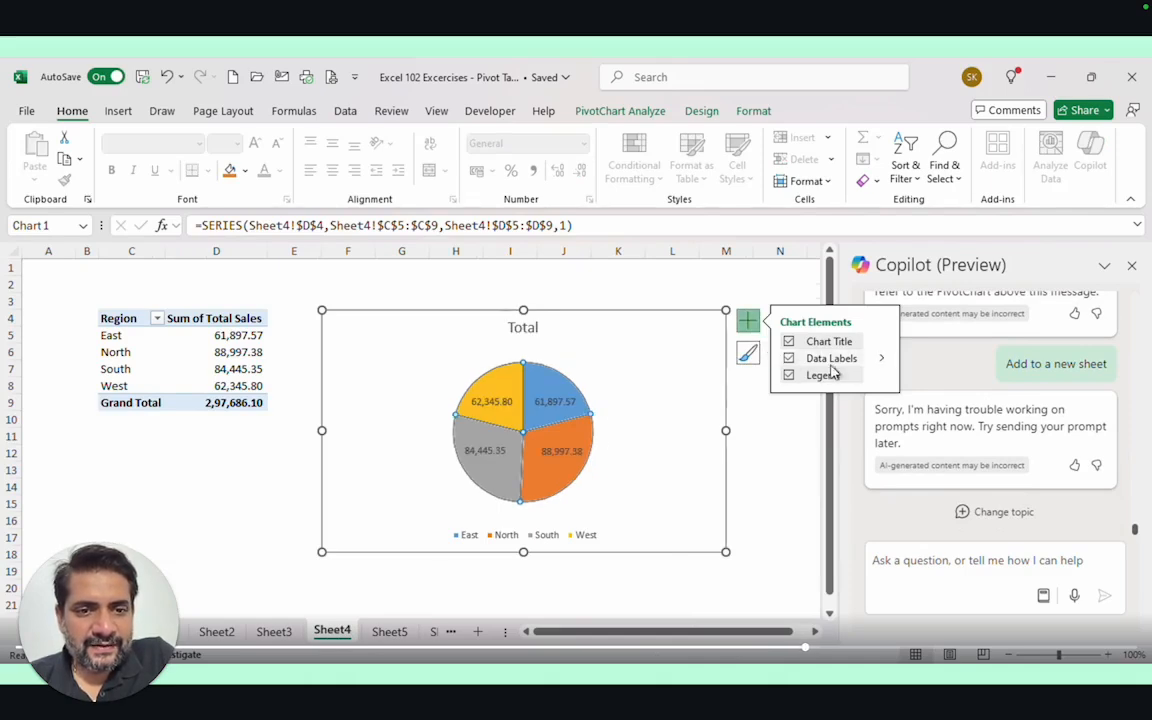
Set the region pie chart's data labels to show Percentage instead of Value
click(878, 365)
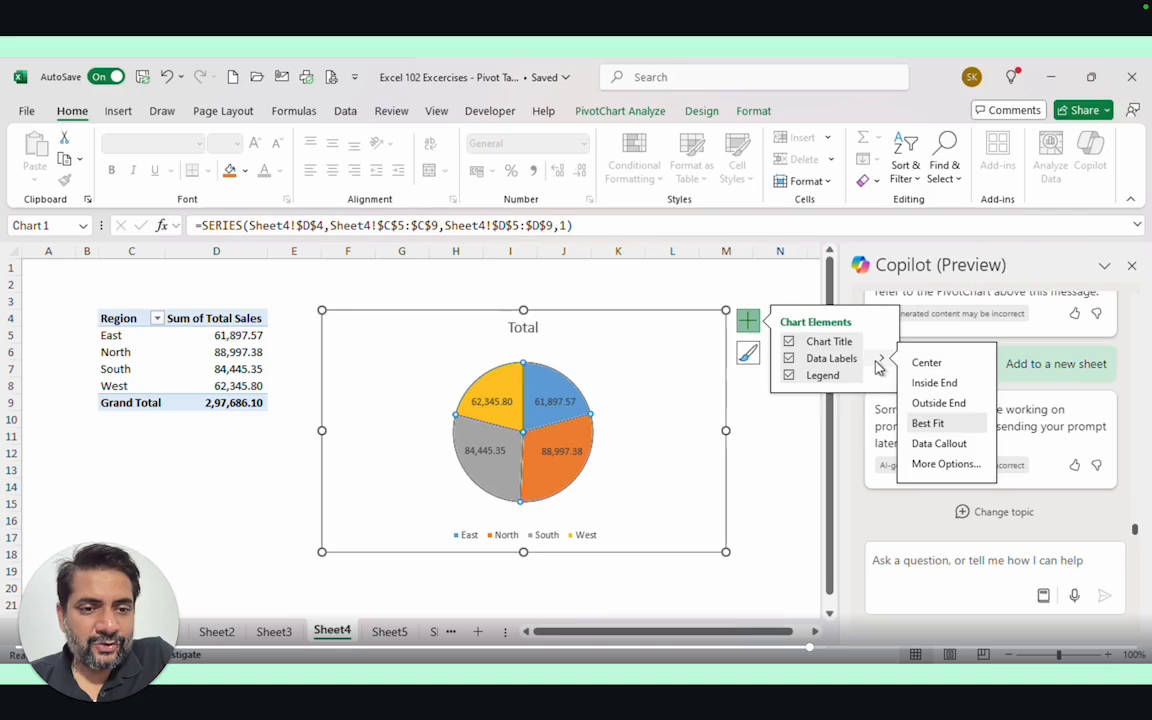
click(950, 465)
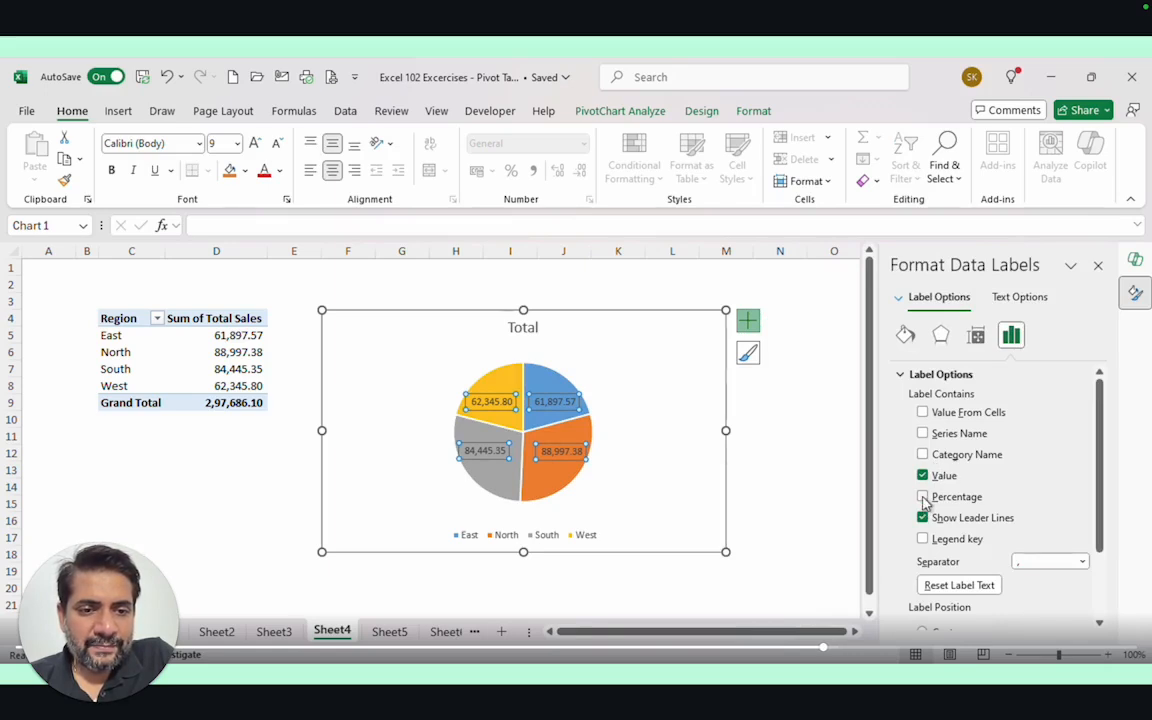
click(922, 497)
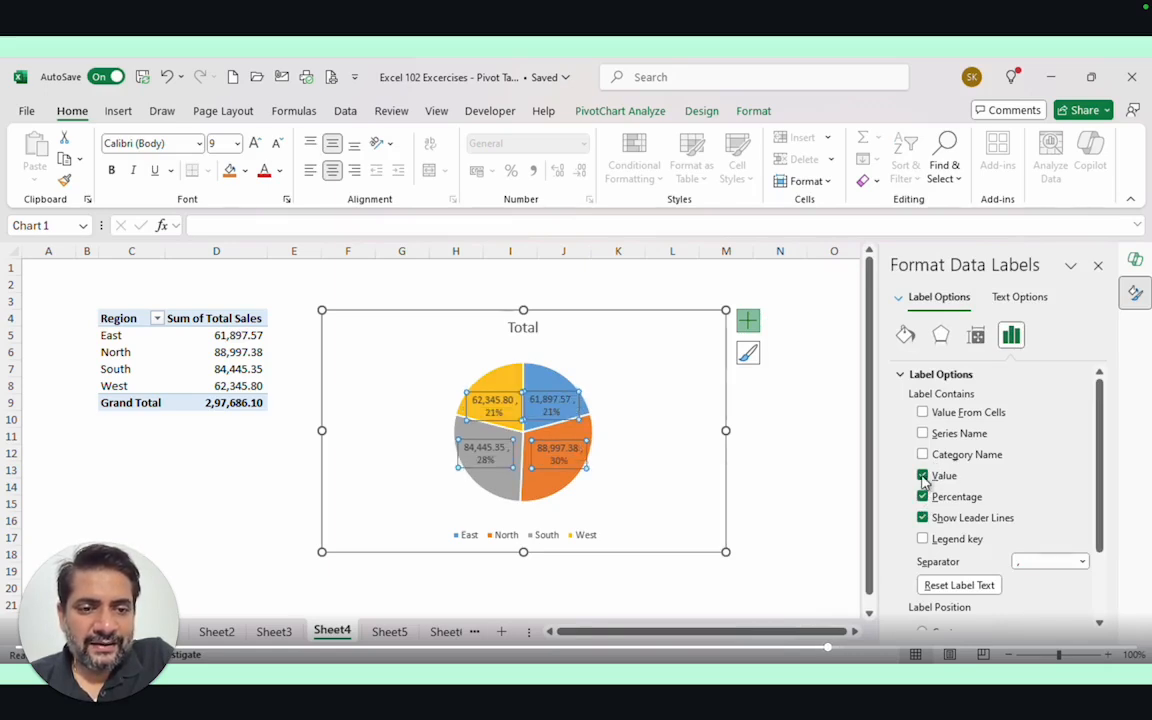
click(922, 477)
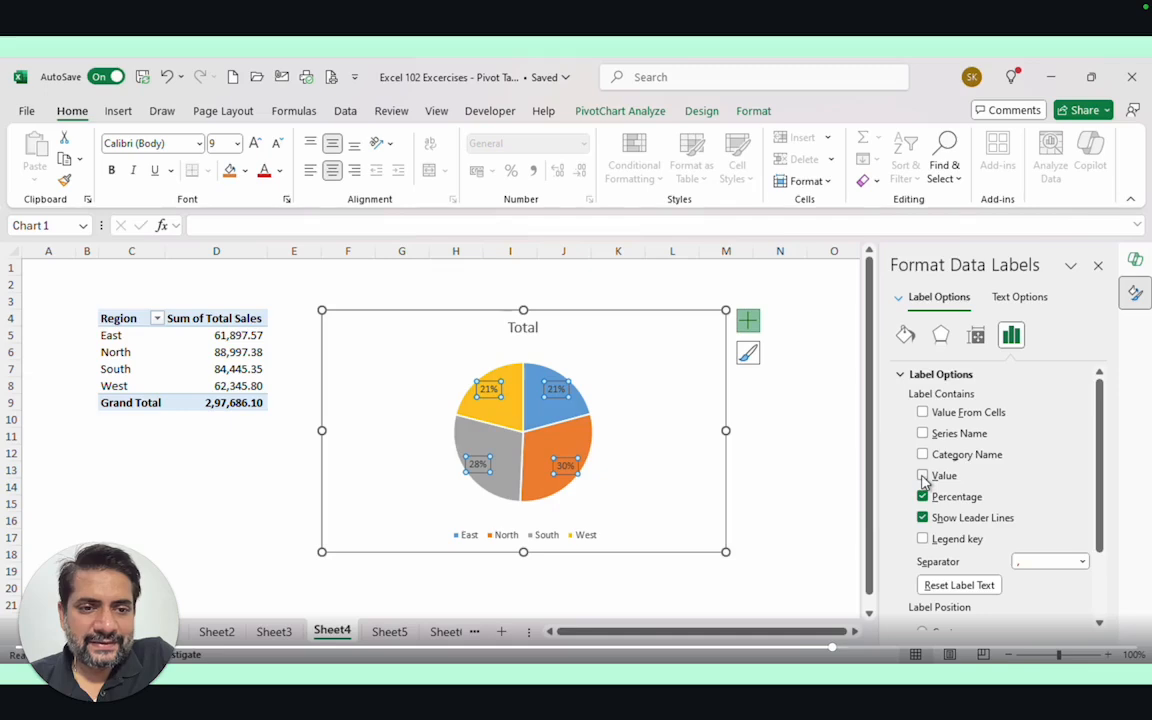
Try the Best Fit, Inside End and Center label positions on the region pie chart, and keep the labels at Outside End
scroll(924, 481, down, 3)
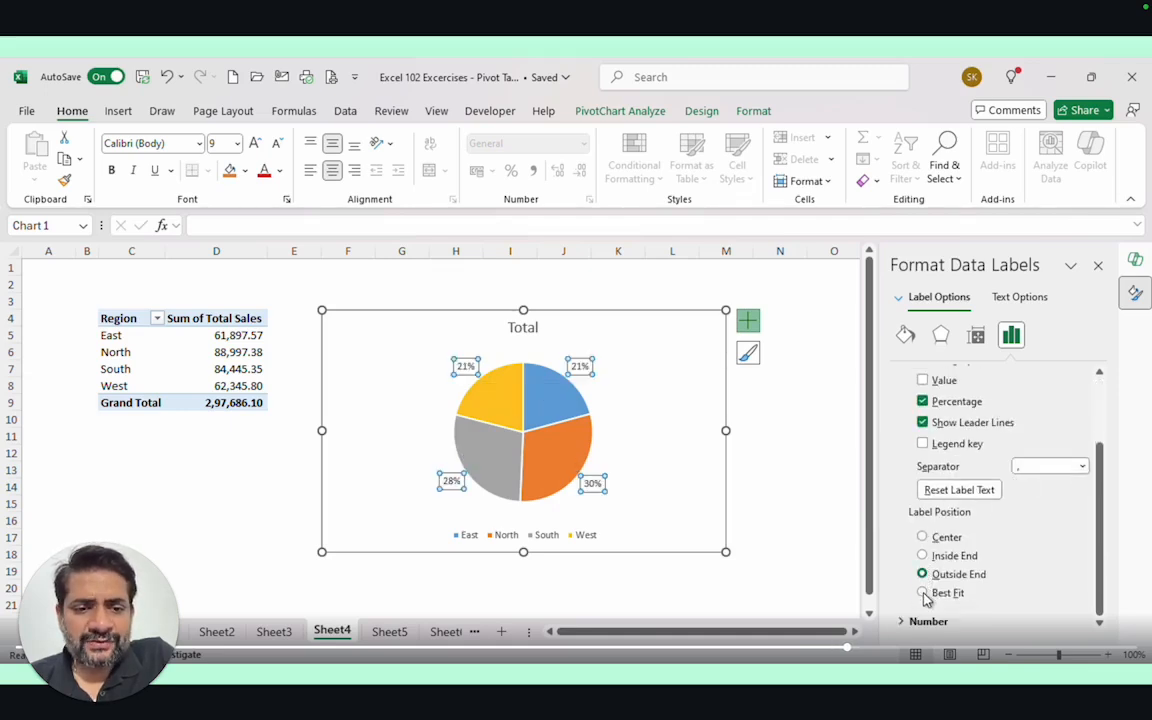
click(923, 593)
click(923, 575)
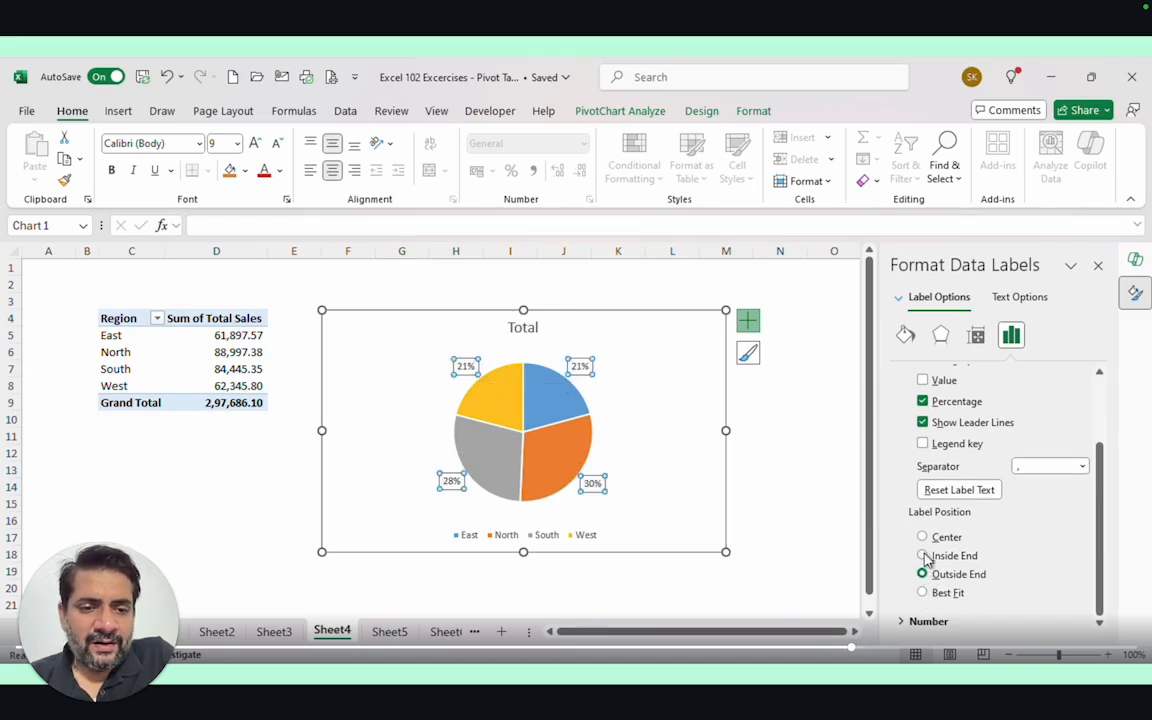
click(923, 556)
click(922, 537)
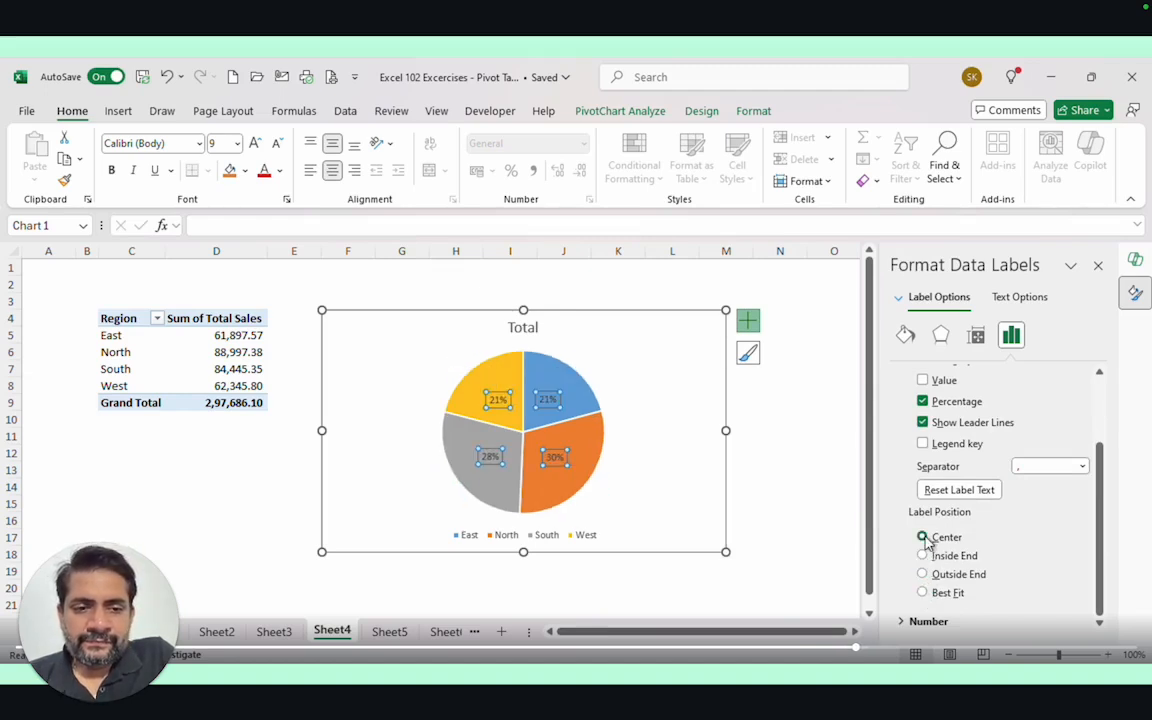
click(923, 575)
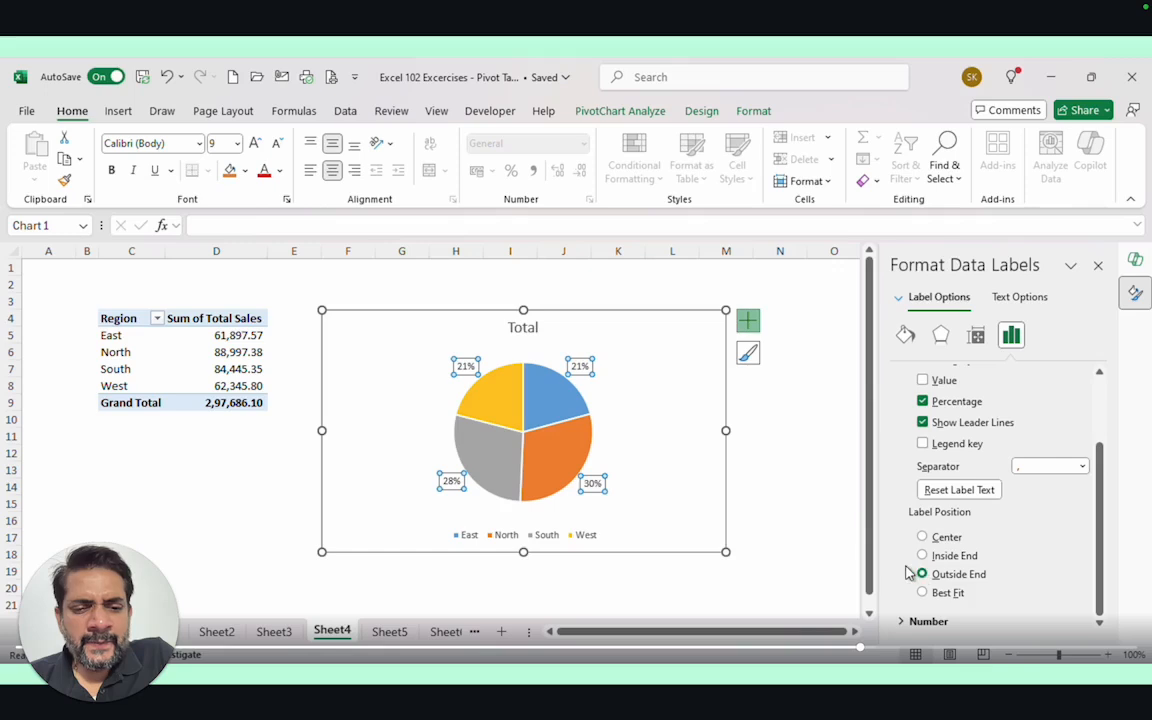
click(797, 478)
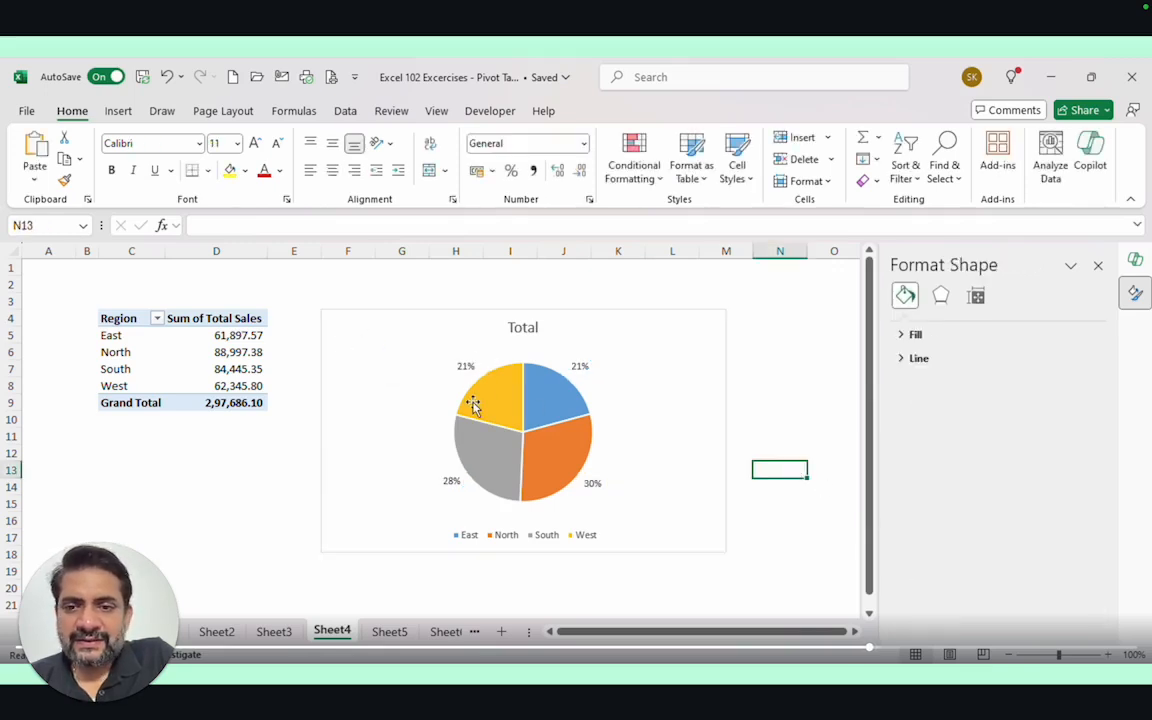
mouse_move(474, 404)
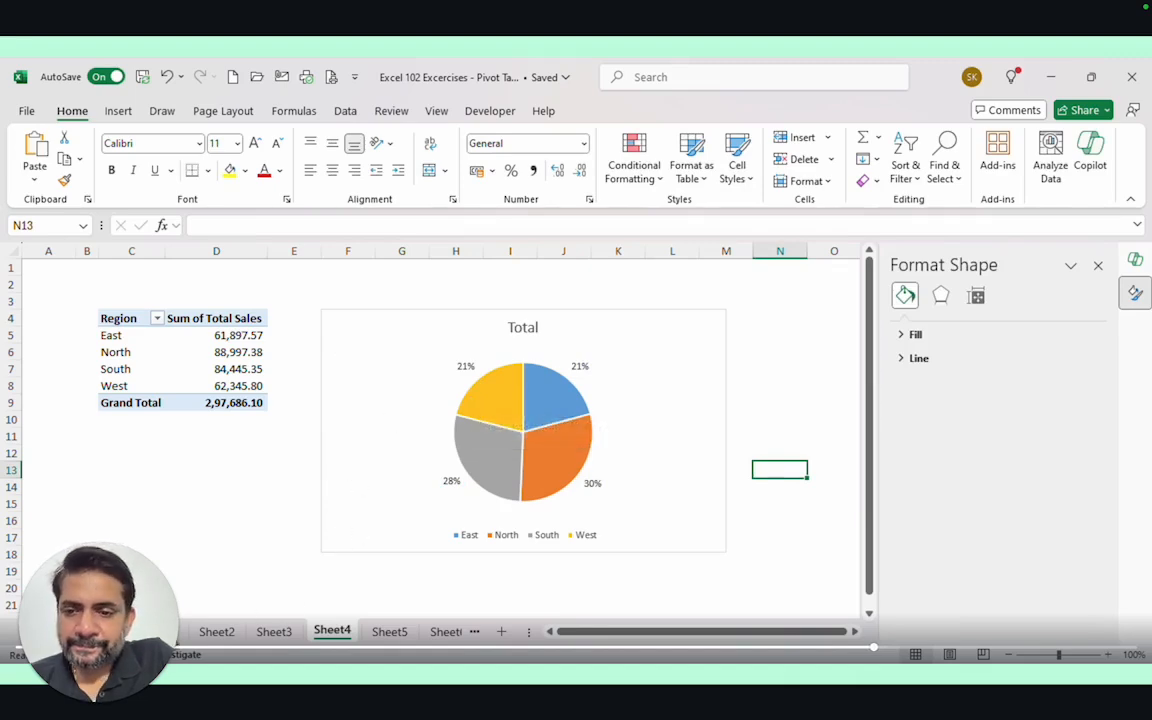
Return to the sales data sheet and bring back the Copilot chat
click(157, 632)
click(770, 449)
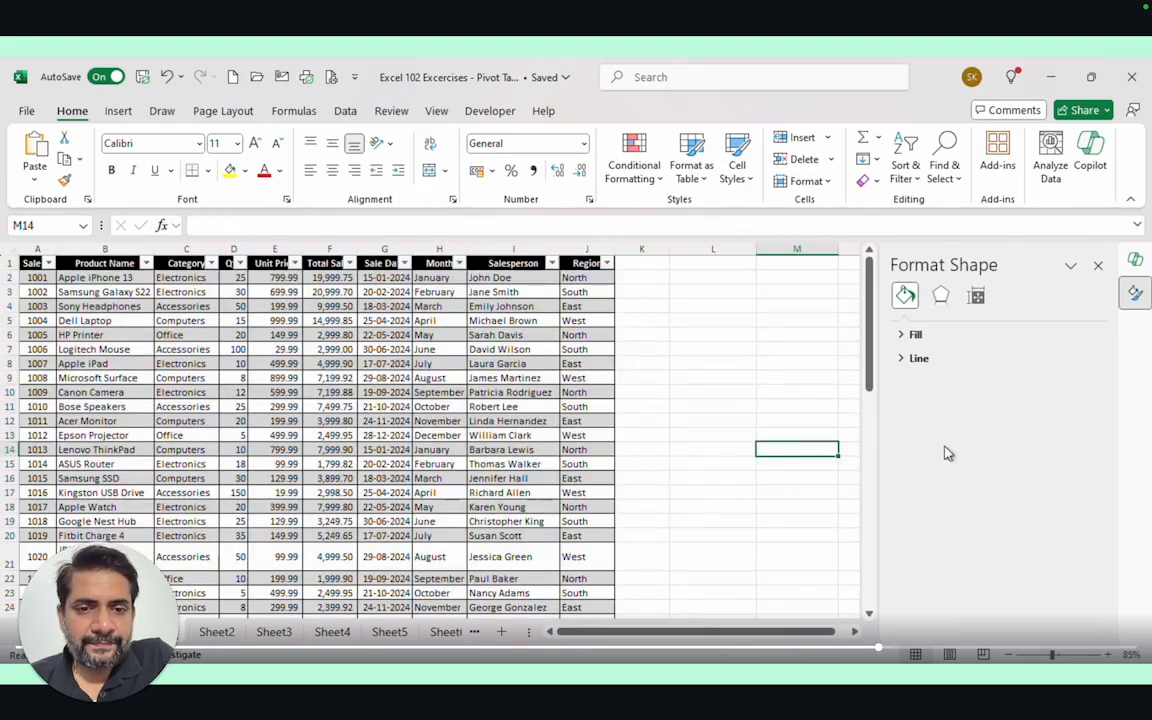
click(1135, 260)
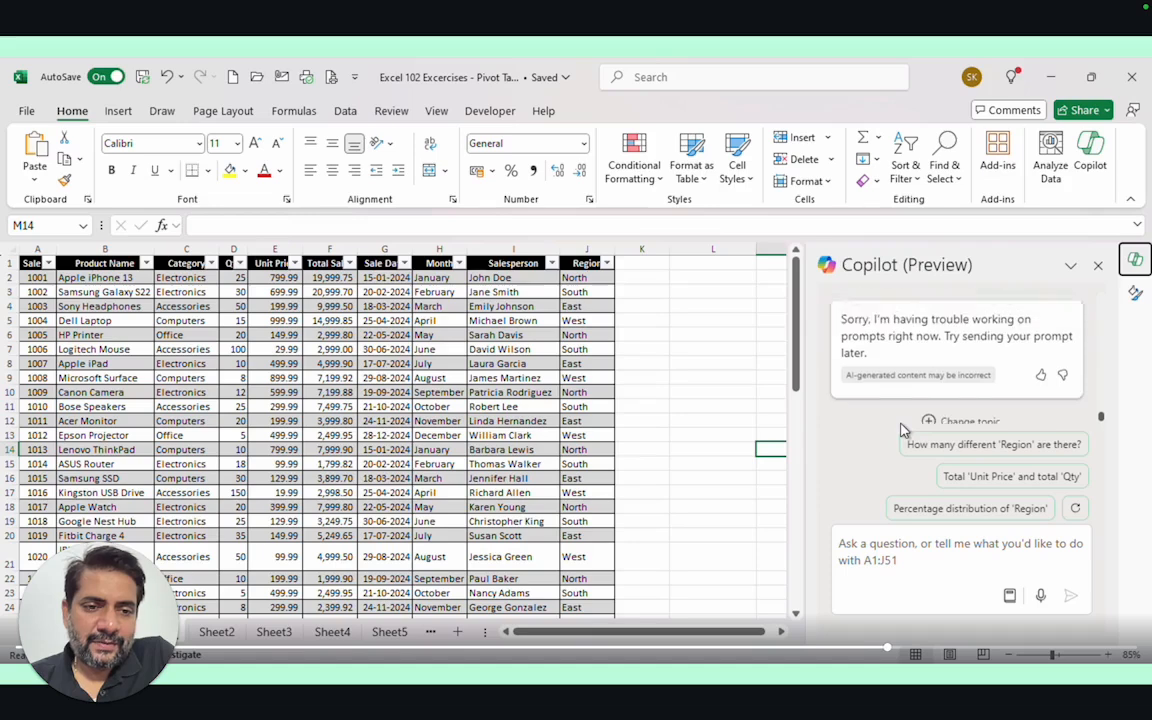
scroll(899, 425, up, 2)
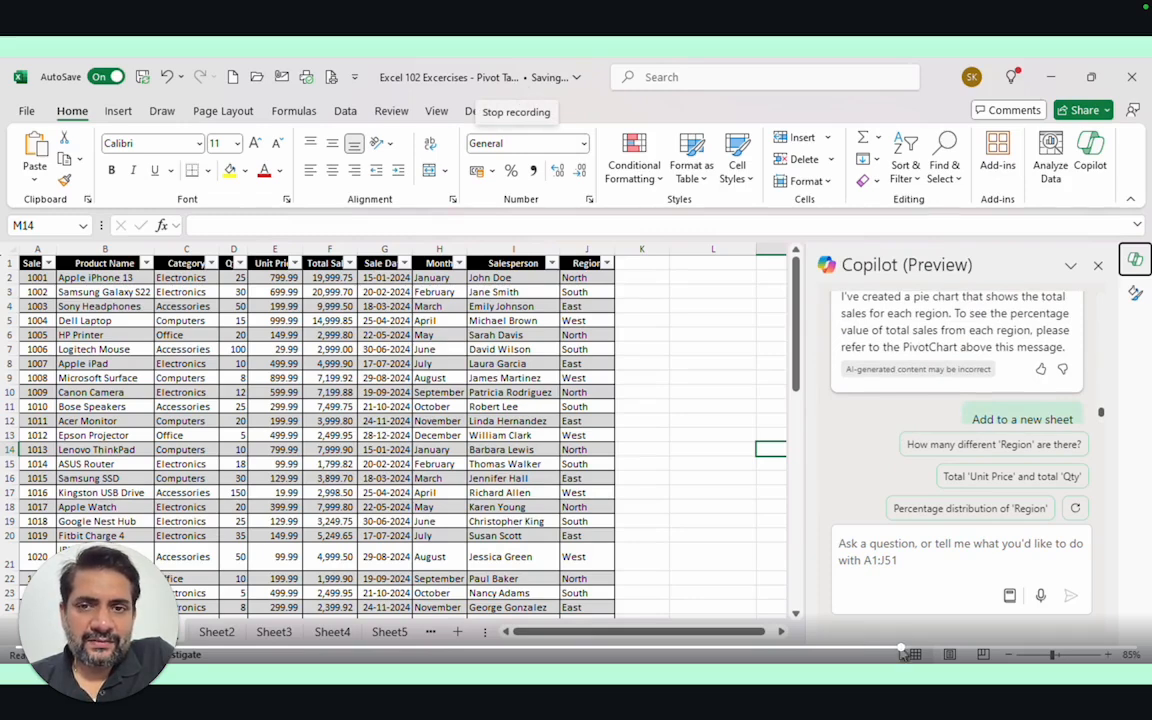
Send Copilot "Please create a chart that shows month wise growth in sales and also compare the same with the previous month sales"
click(886, 548)
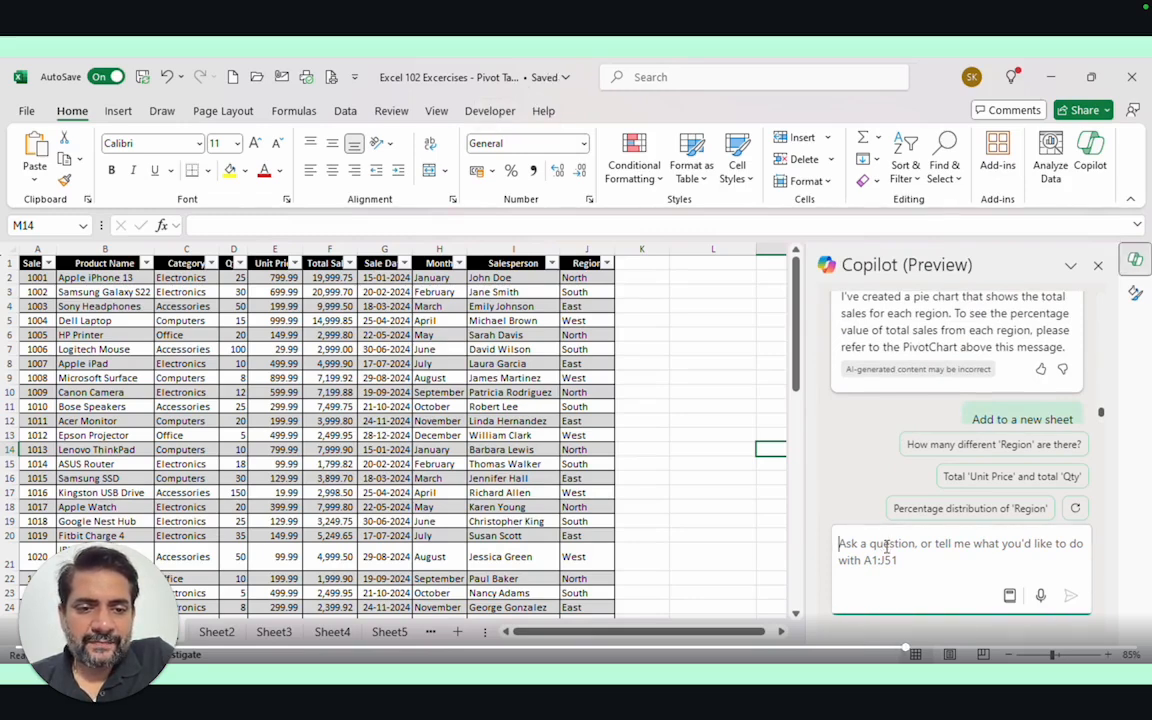
text(Please create a)
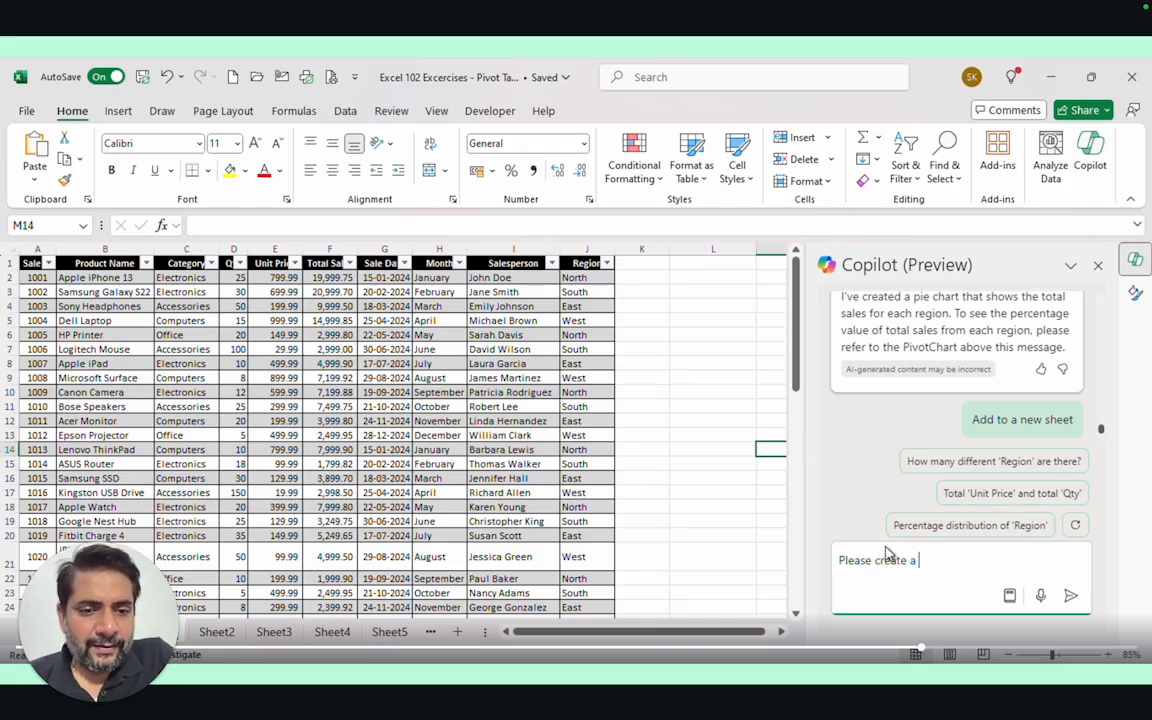
text(chart that shows)
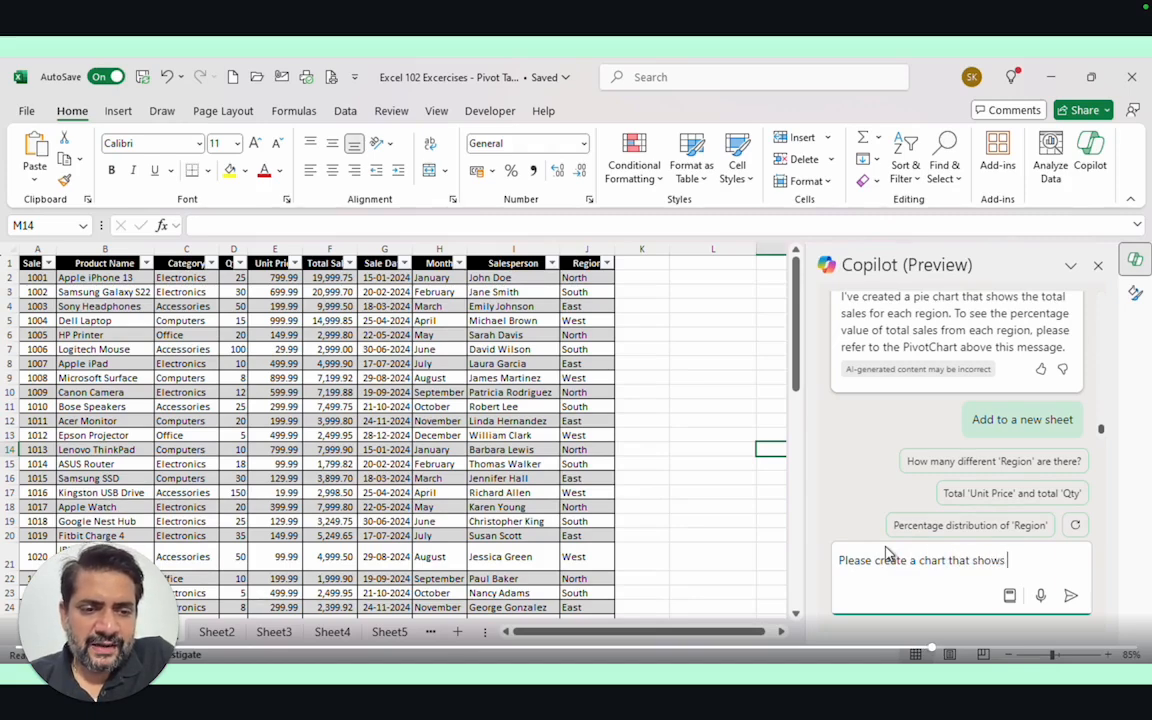
text( month wise growth in sa)
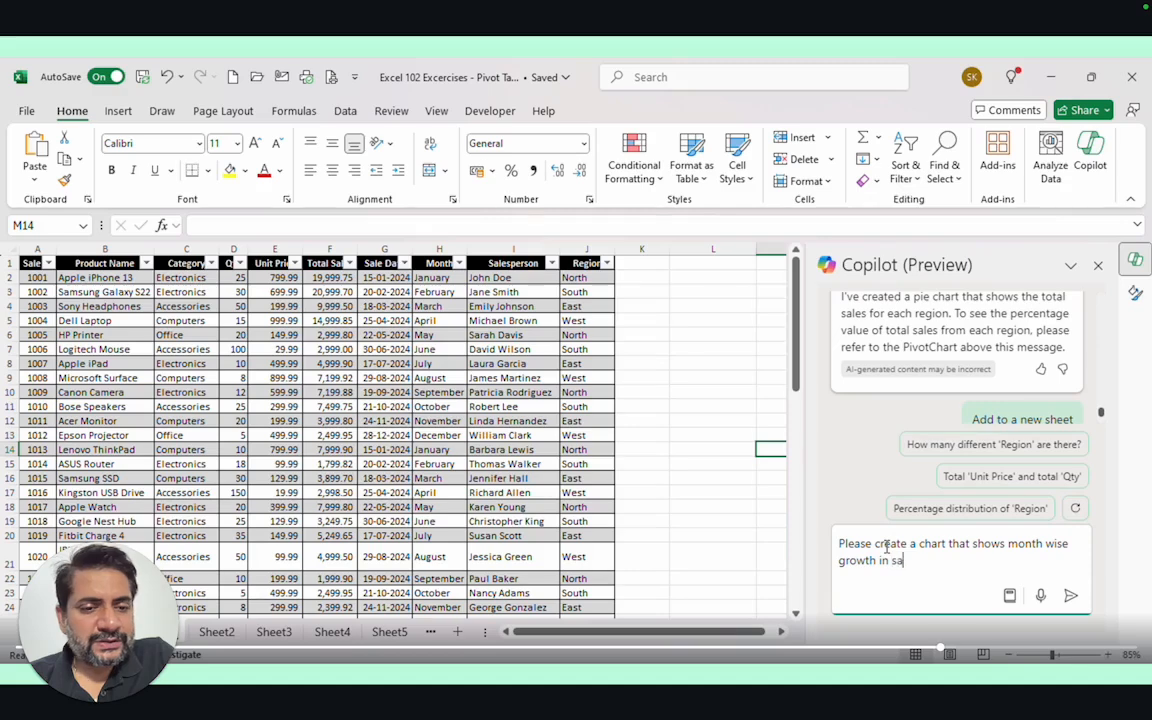
text(les)
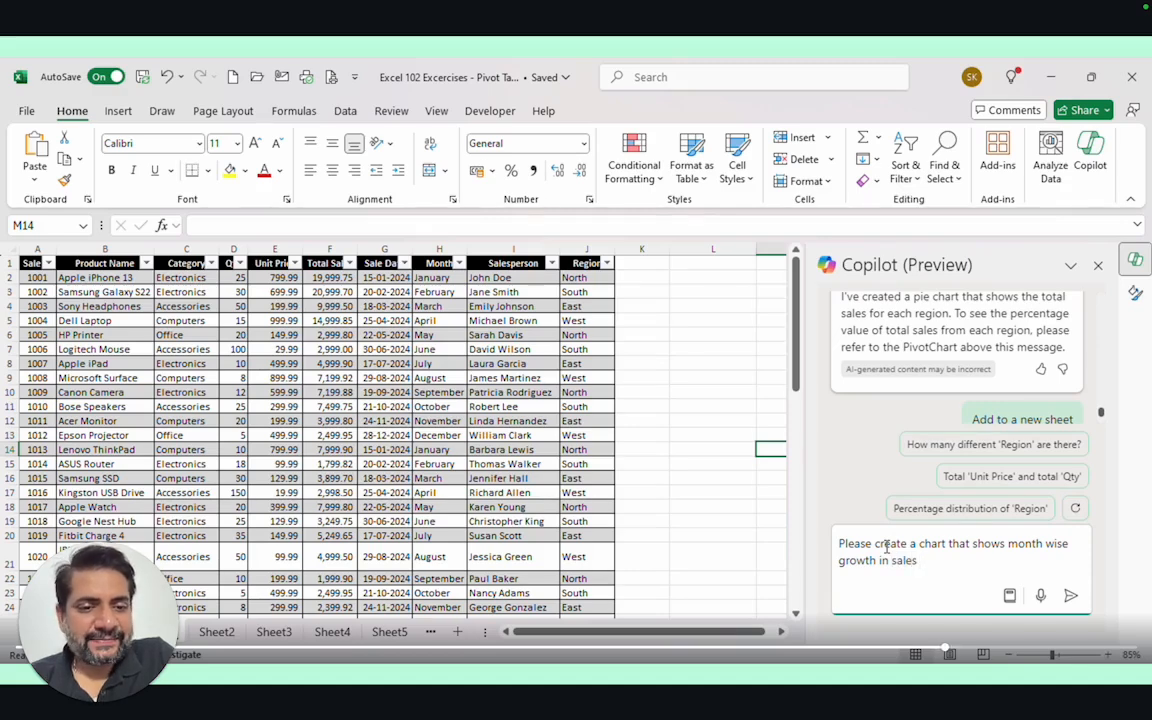
text( and also compar)
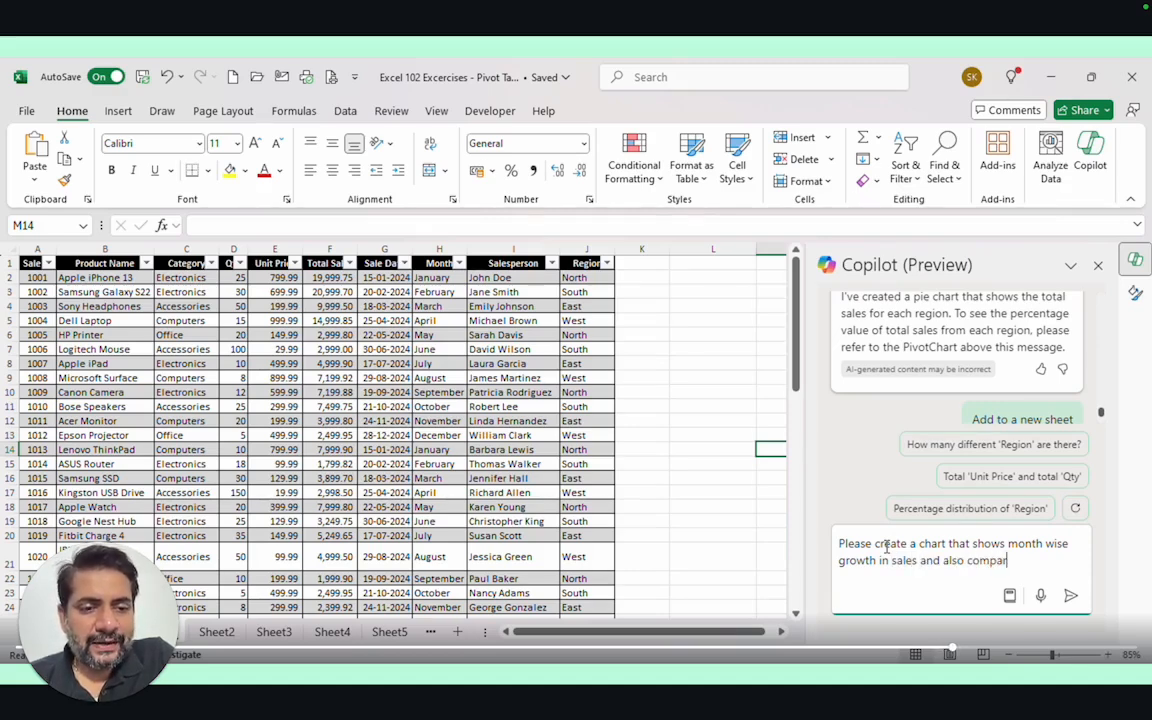
text(e the same with the previous month sales)
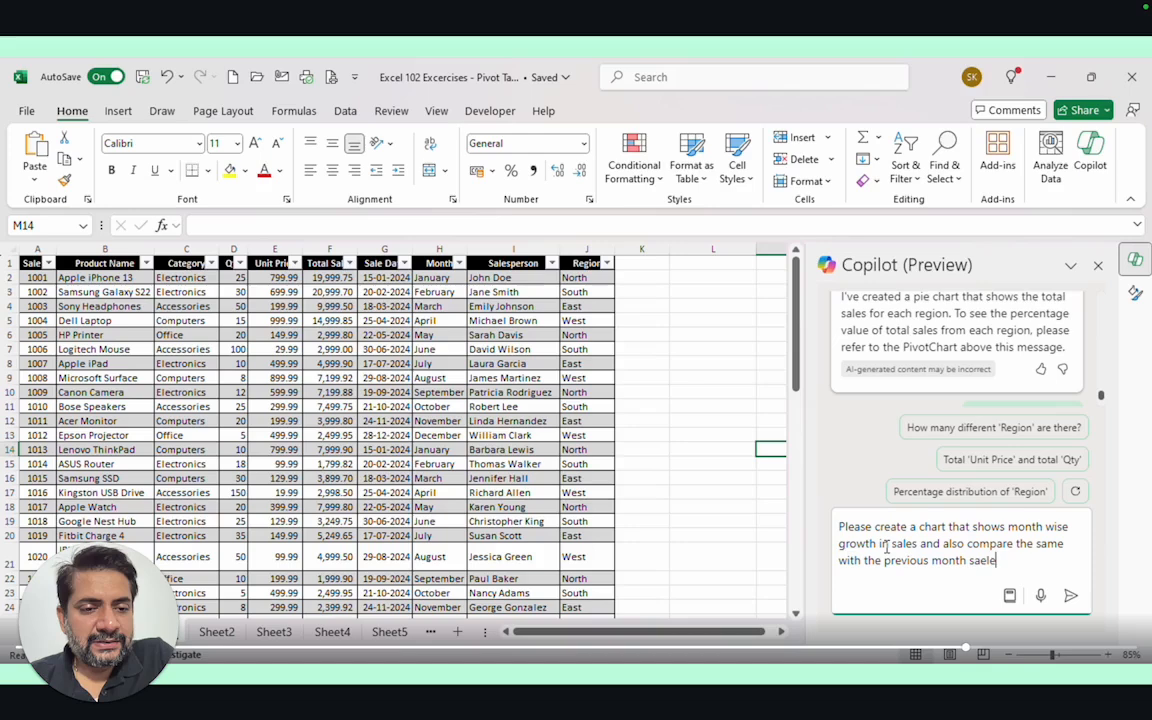
key(Return)
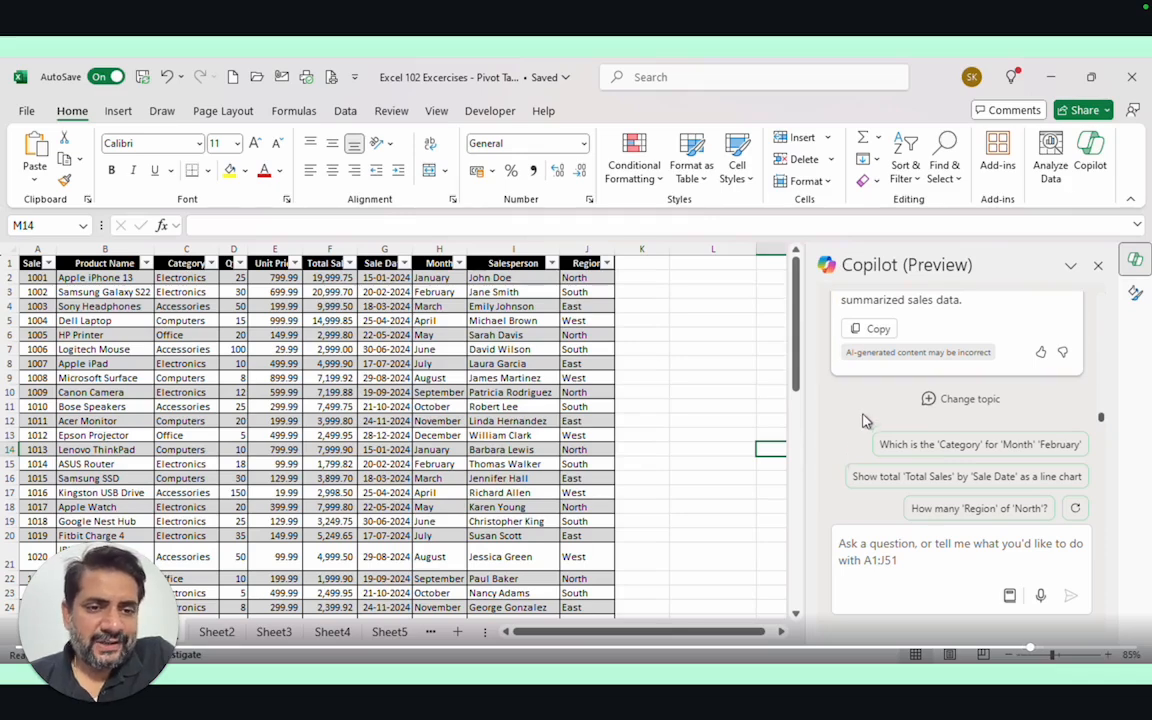
Have Copilot show total 'Total Sales' by 'Sale Date' as a line chart and add it to a new sheet
scroll(860, 415, up, 5)
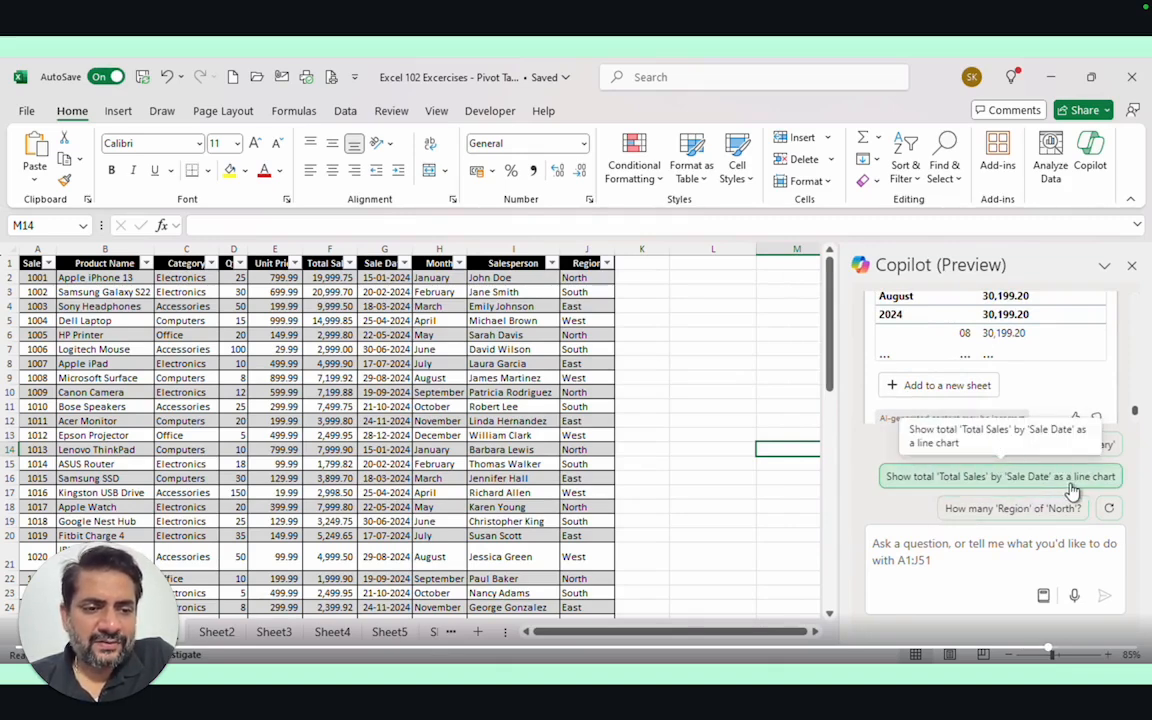
click(896, 479)
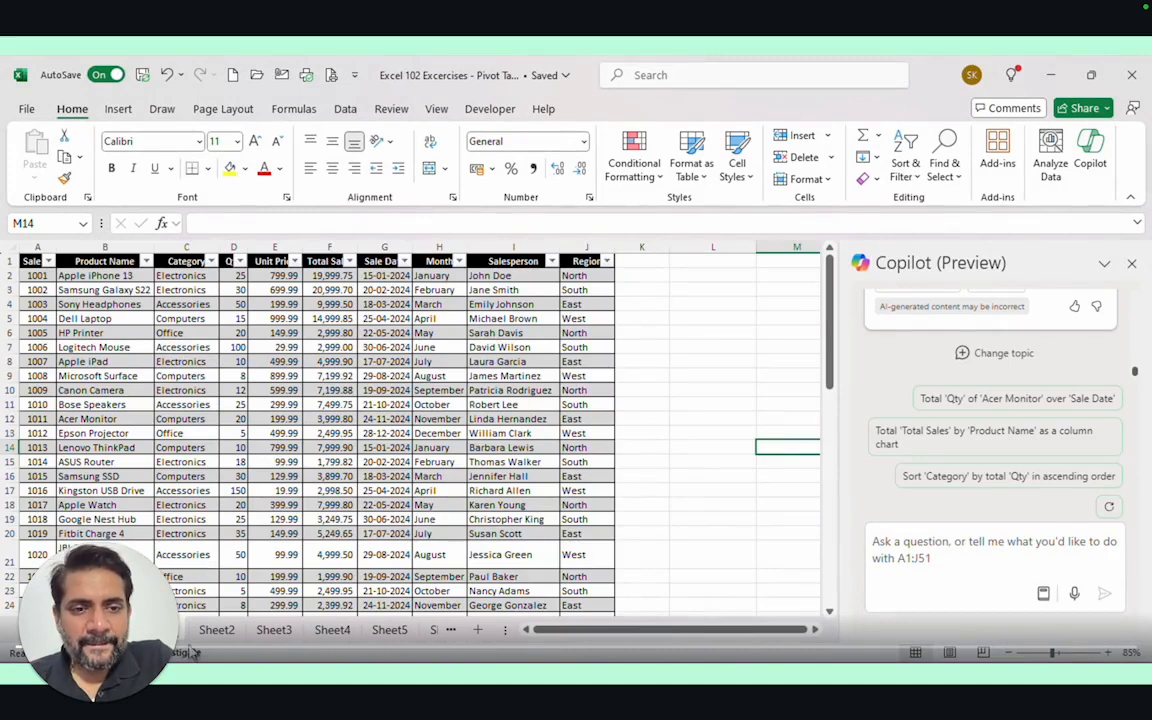
Permanently delete the generated sheets Sheet2, Sheet3 and Sheet4 from the workbook
right_click(216, 628)
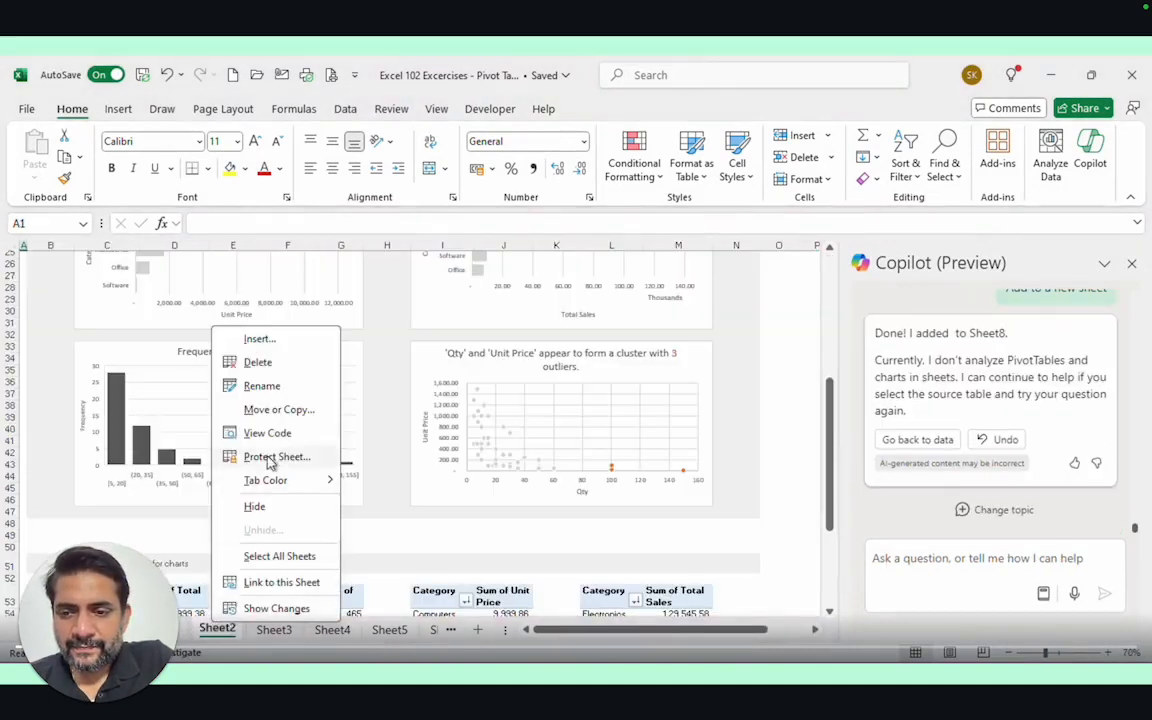
click(258, 362)
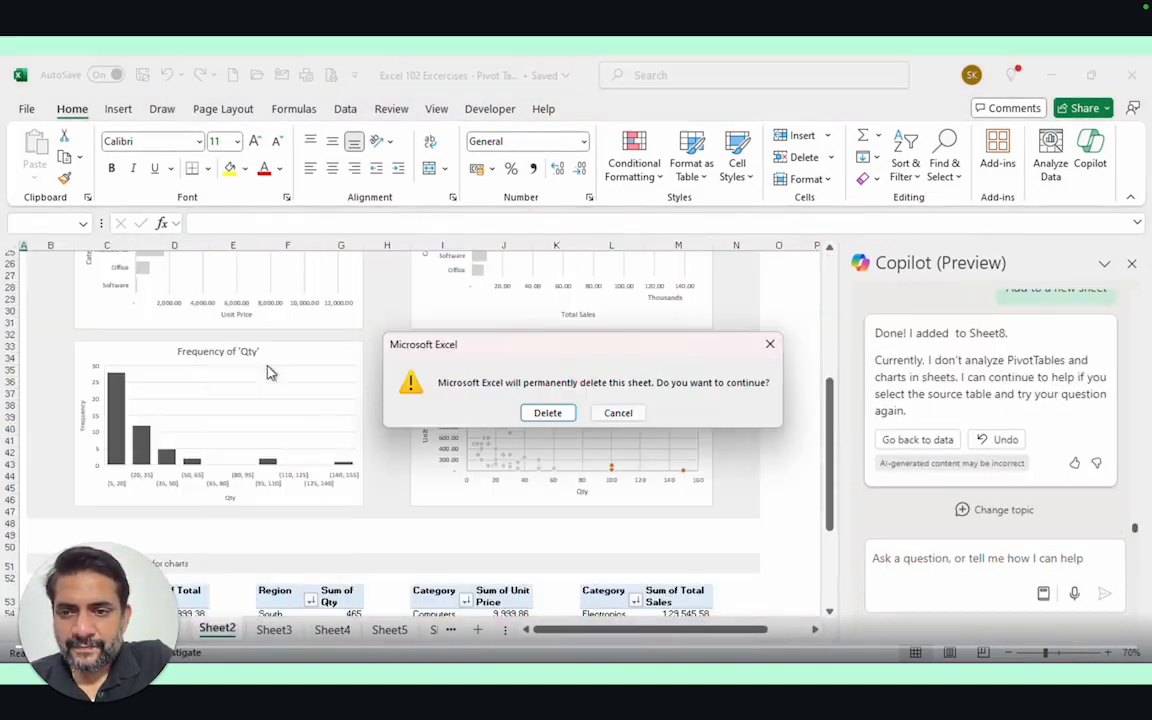
click(550, 412)
right_click(230, 628)
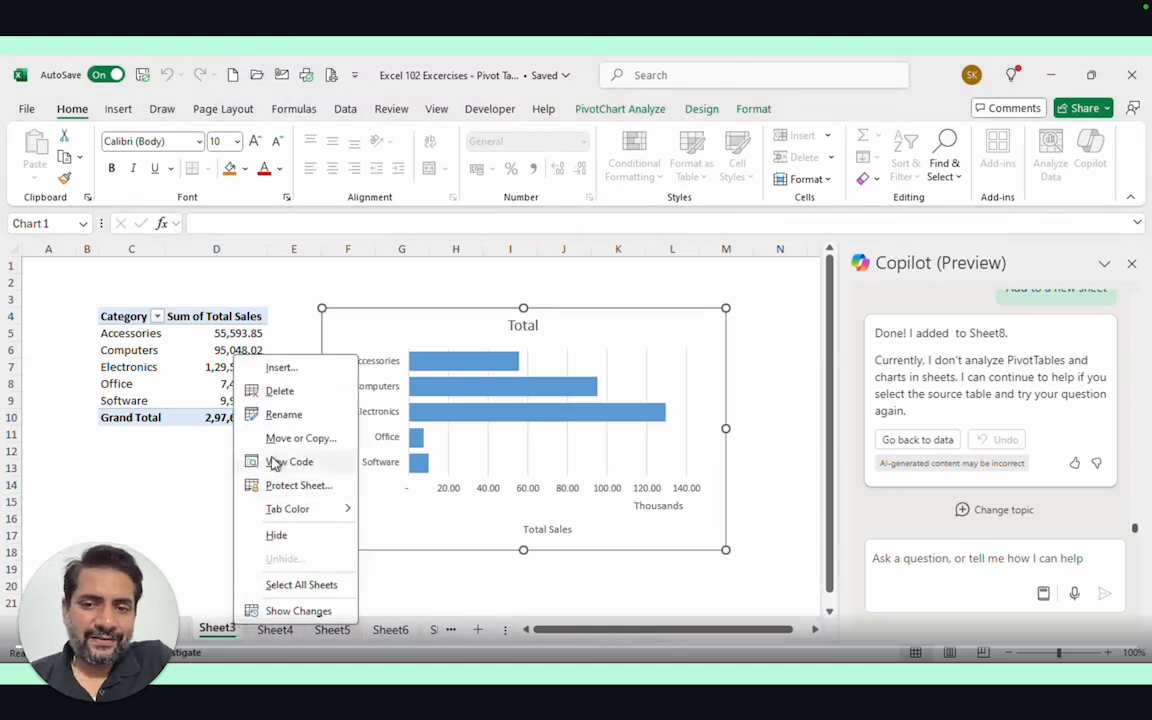
click(276, 391)
click(548, 412)
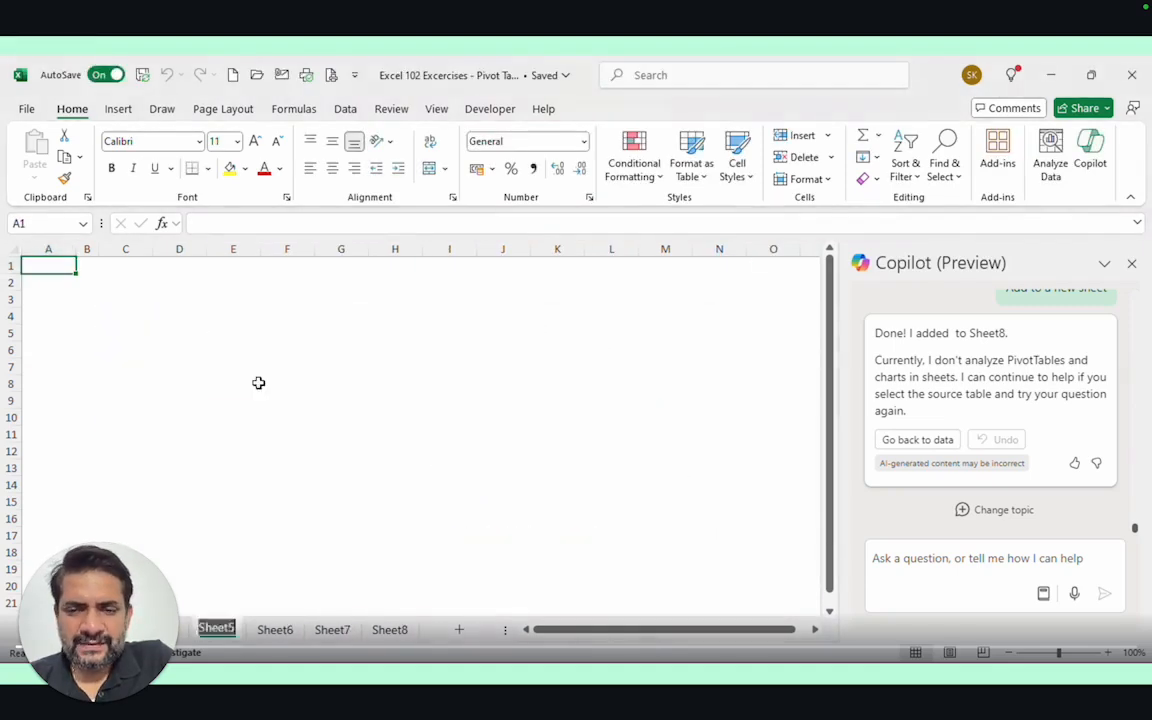
Permanently delete the remaining generated sheets Sheet5, Sheet6, Sheet7 and Sheet8 from the workbook
right_click(228, 632)
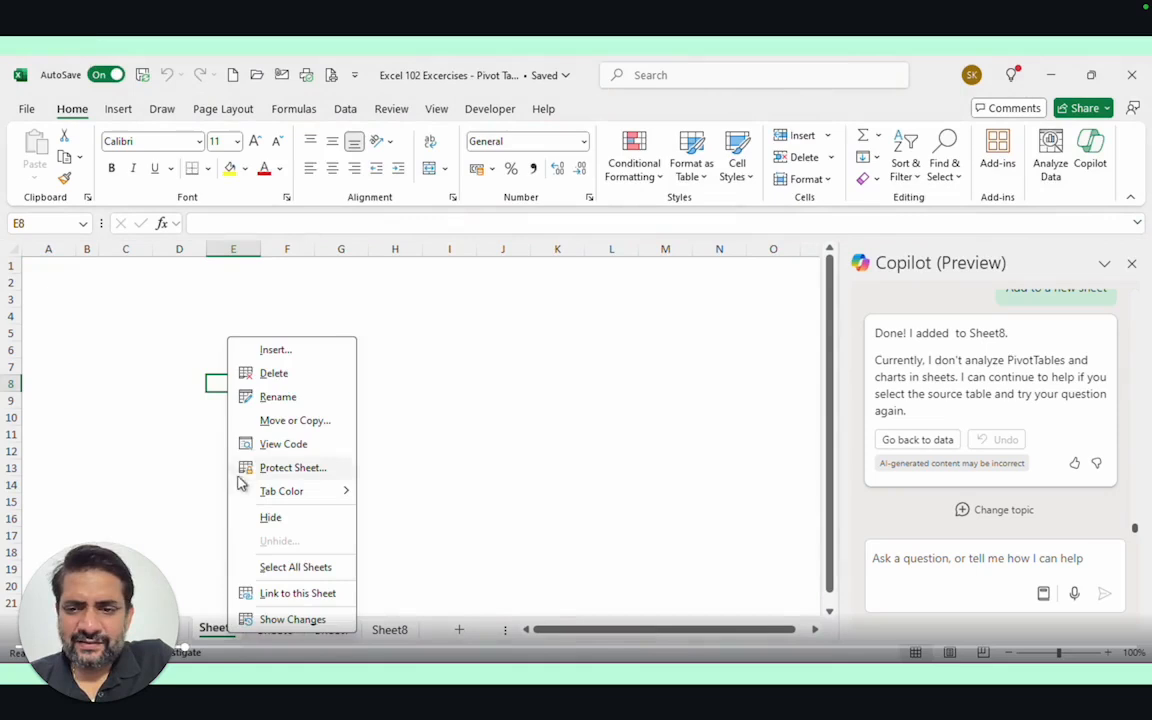
click(270, 373)
click(548, 412)
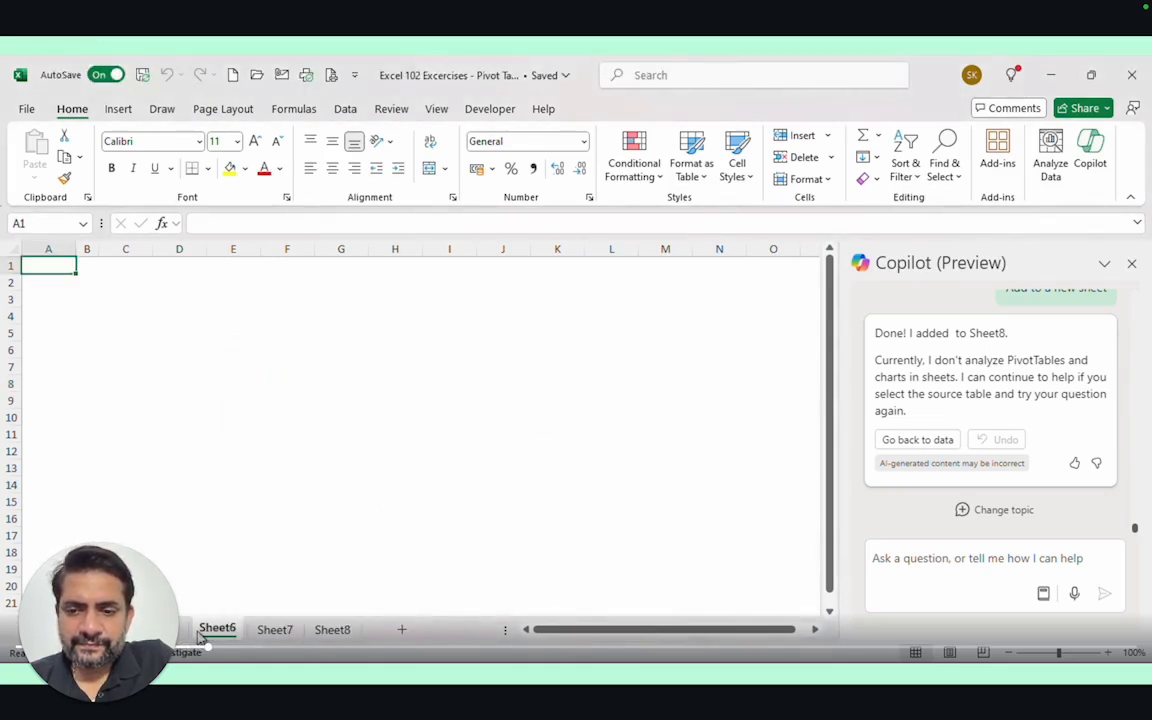
right_click(217, 629)
click(250, 373)
click(535, 412)
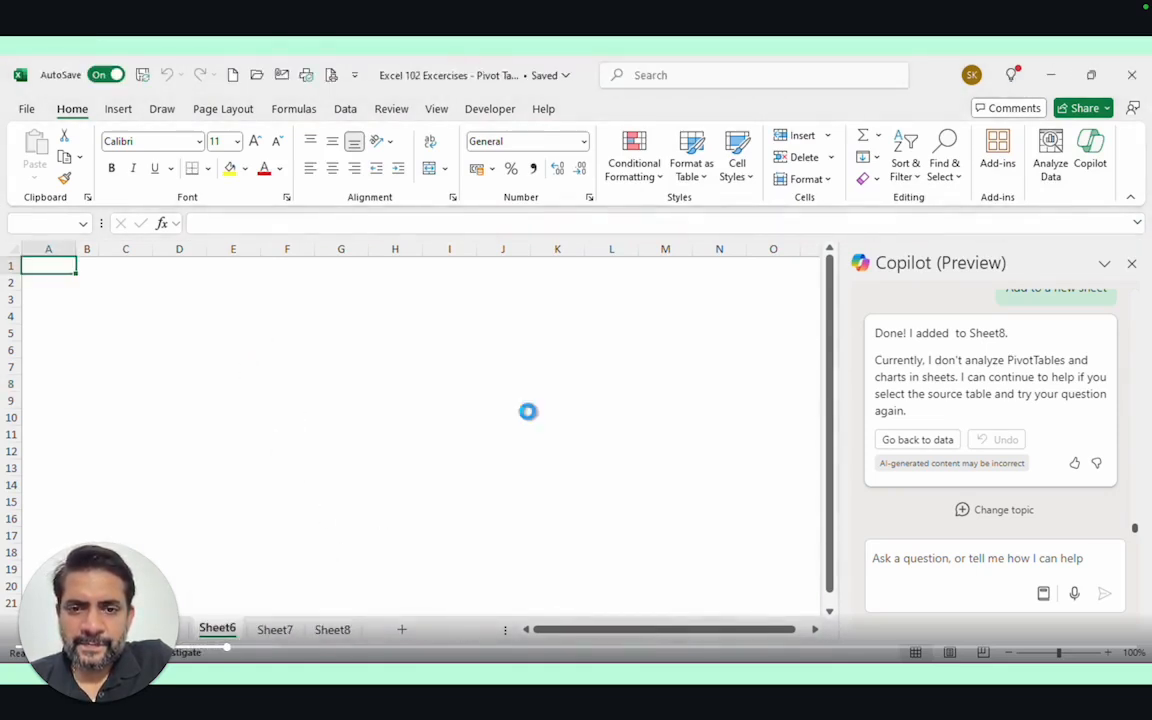
right_click(222, 630)
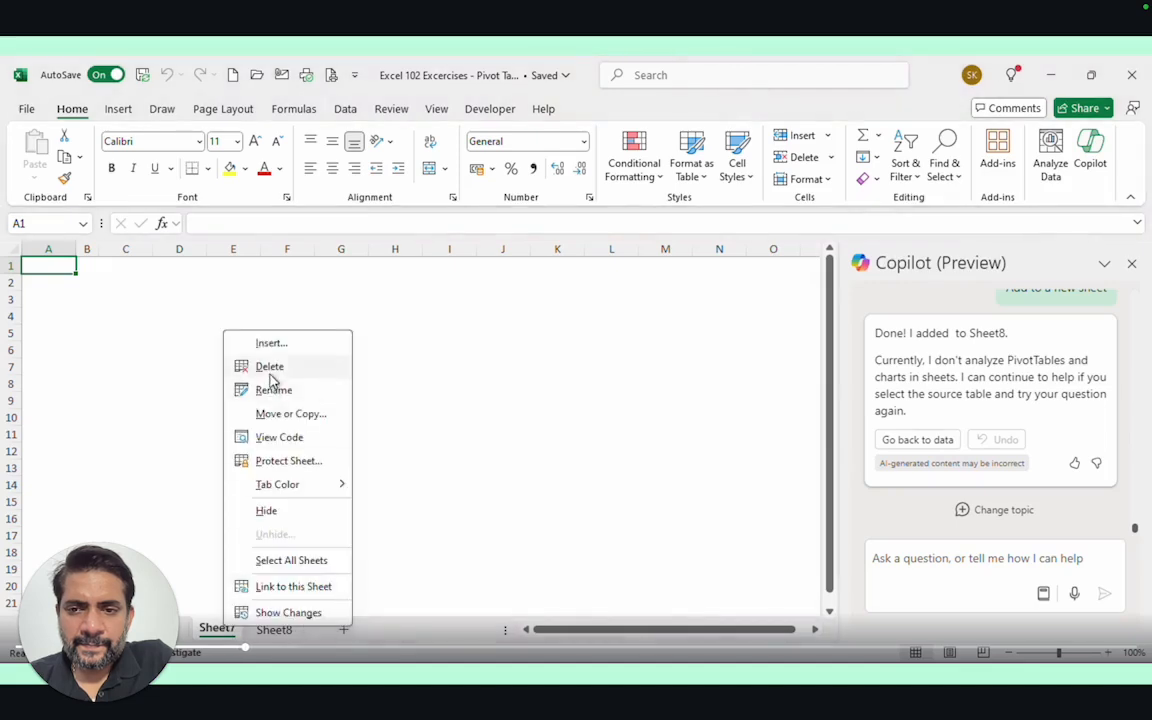
click(268, 366)
click(530, 418)
right_click(215, 628)
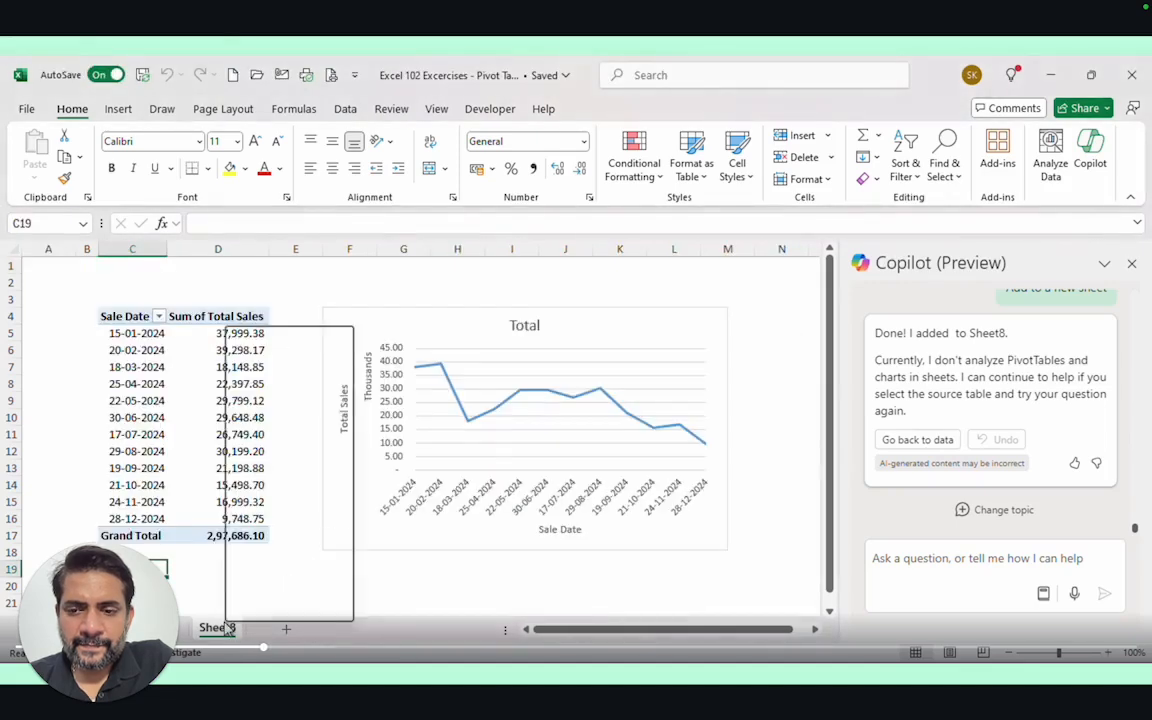
click(274, 364)
click(535, 412)
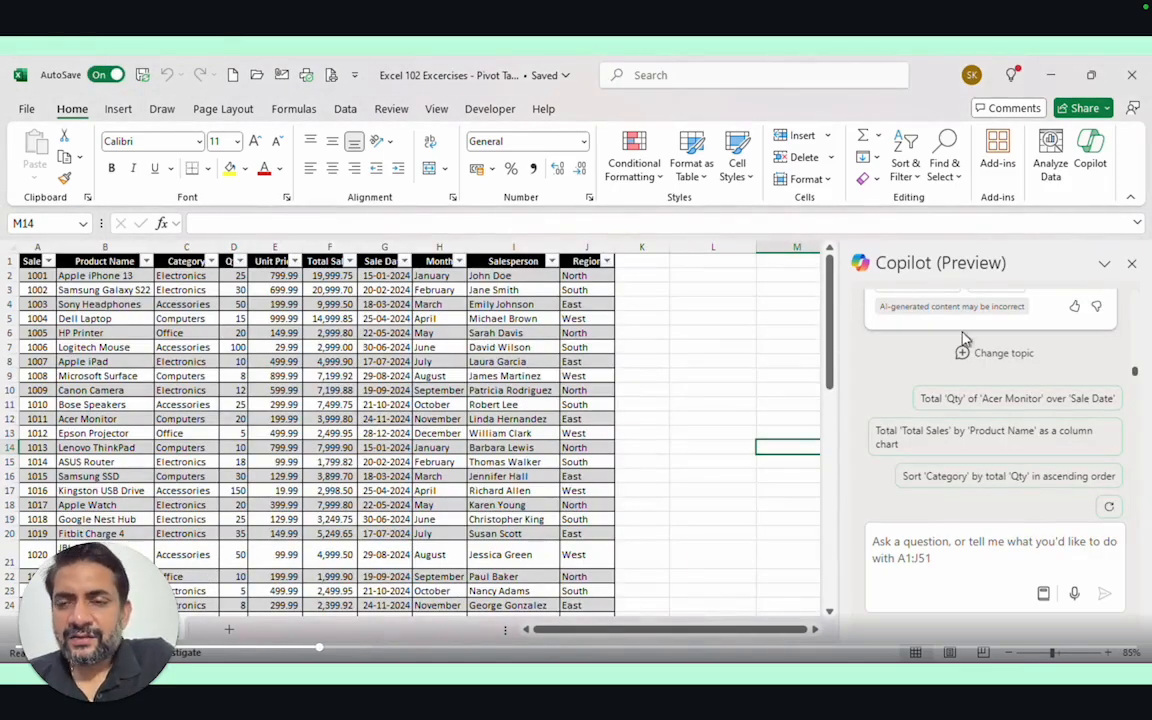
Change the topic of the Copilot chat to start a fresh conversation about the sales table
scroll(898, 377, up, 2)
scroll(890, 375, down, 2)
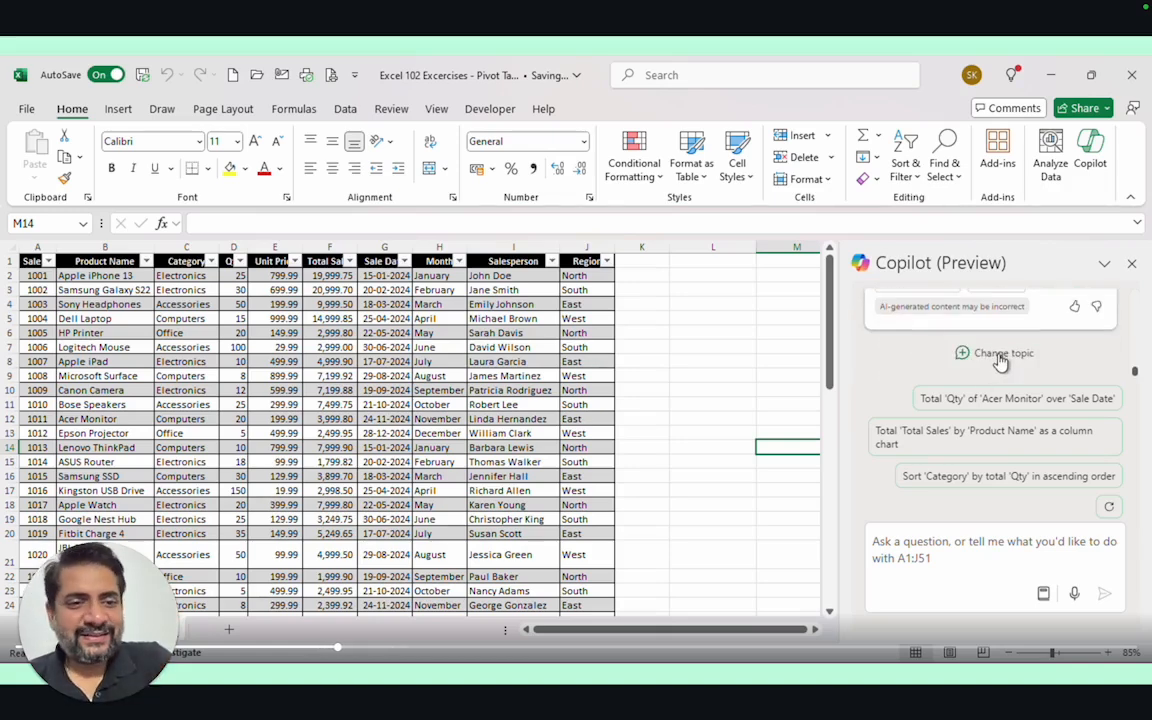
click(1000, 358)
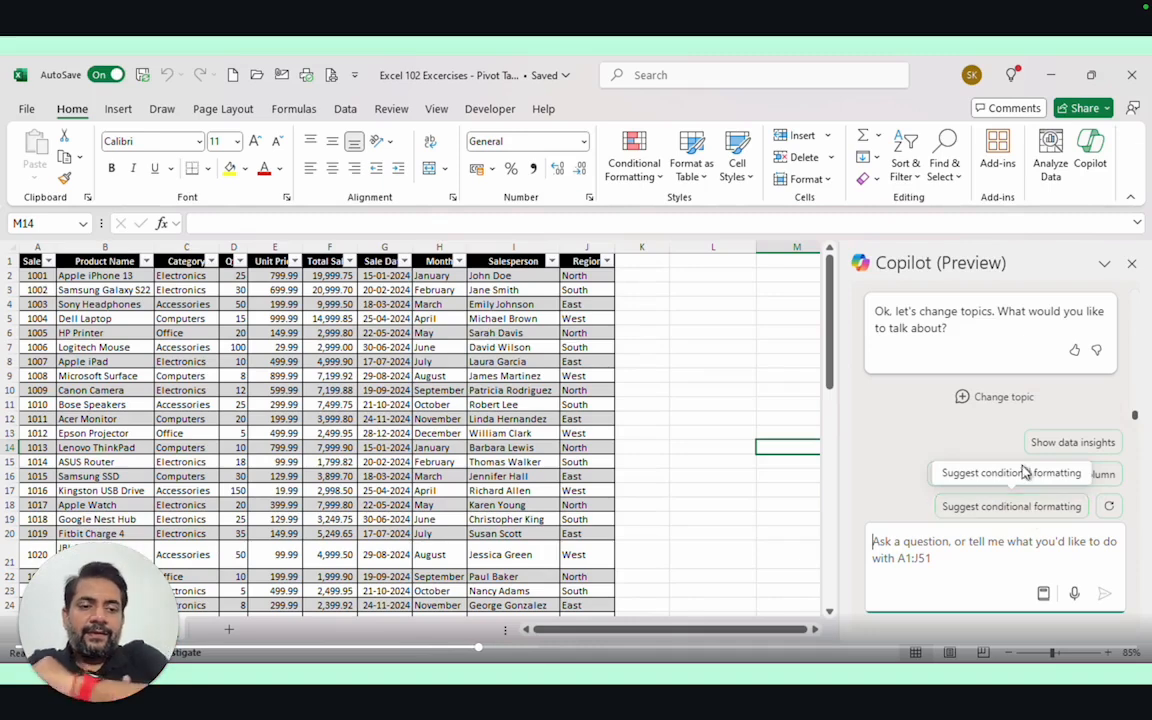
click(1104, 263)
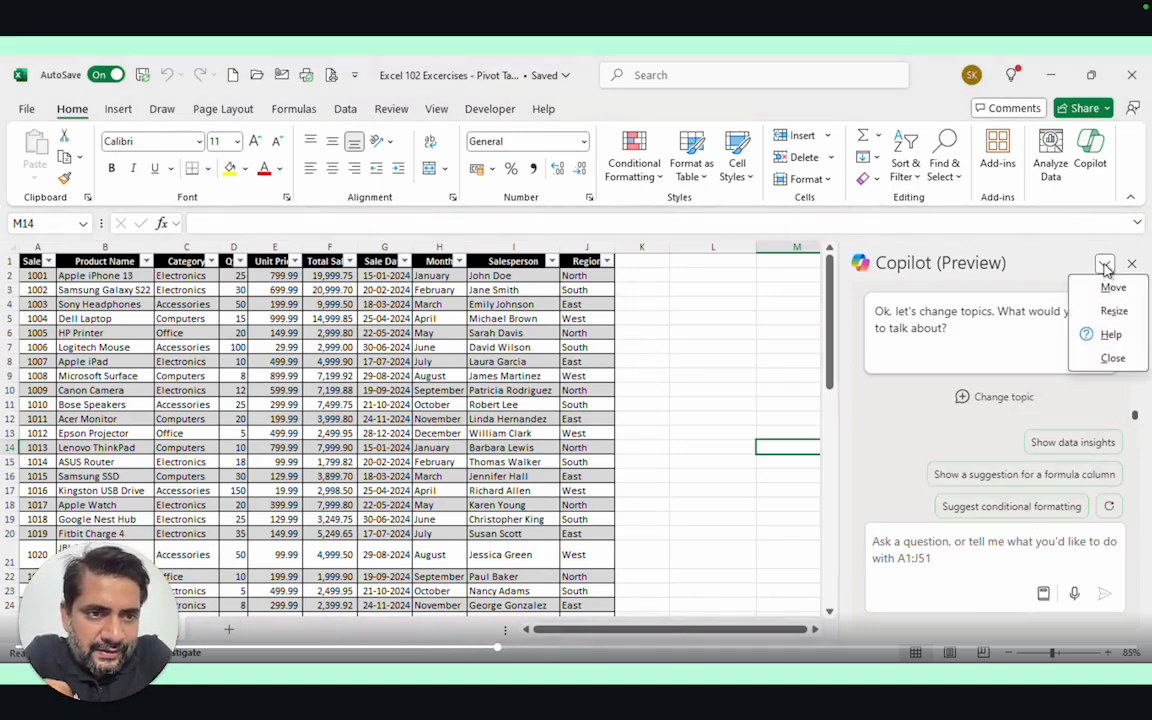
click(1112, 285)
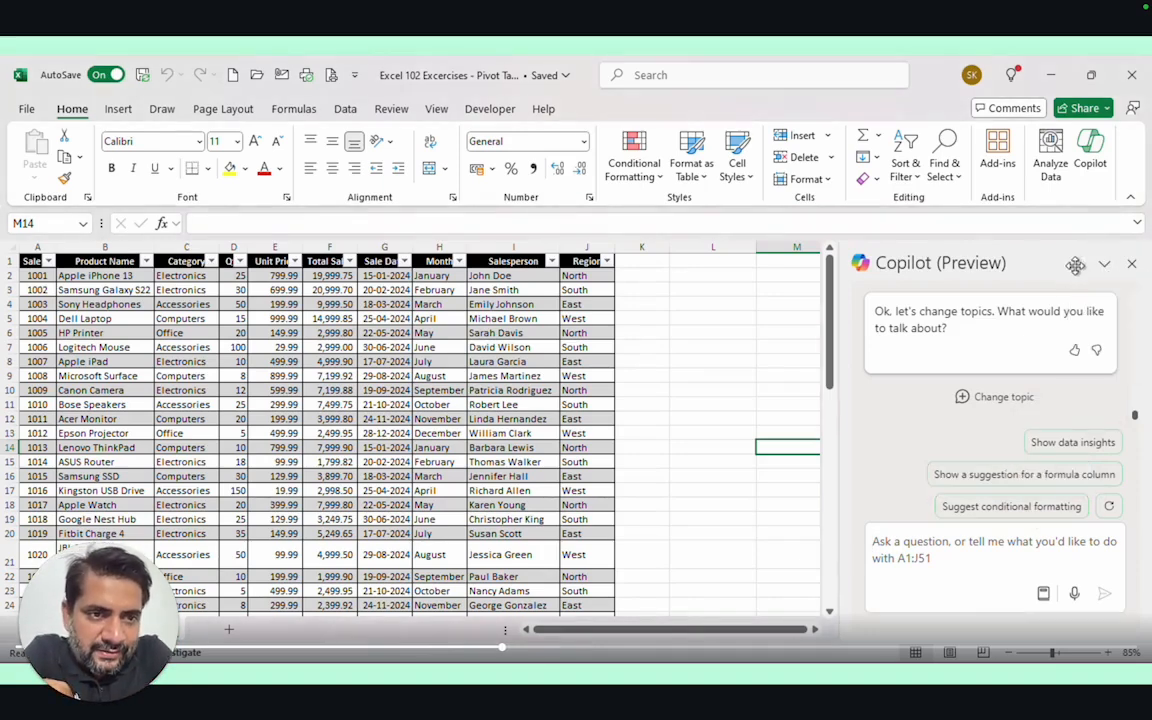
Send Copilot the request "Sort the table by categories", built from the suggested Sort prompt for editing
click(1043, 593)
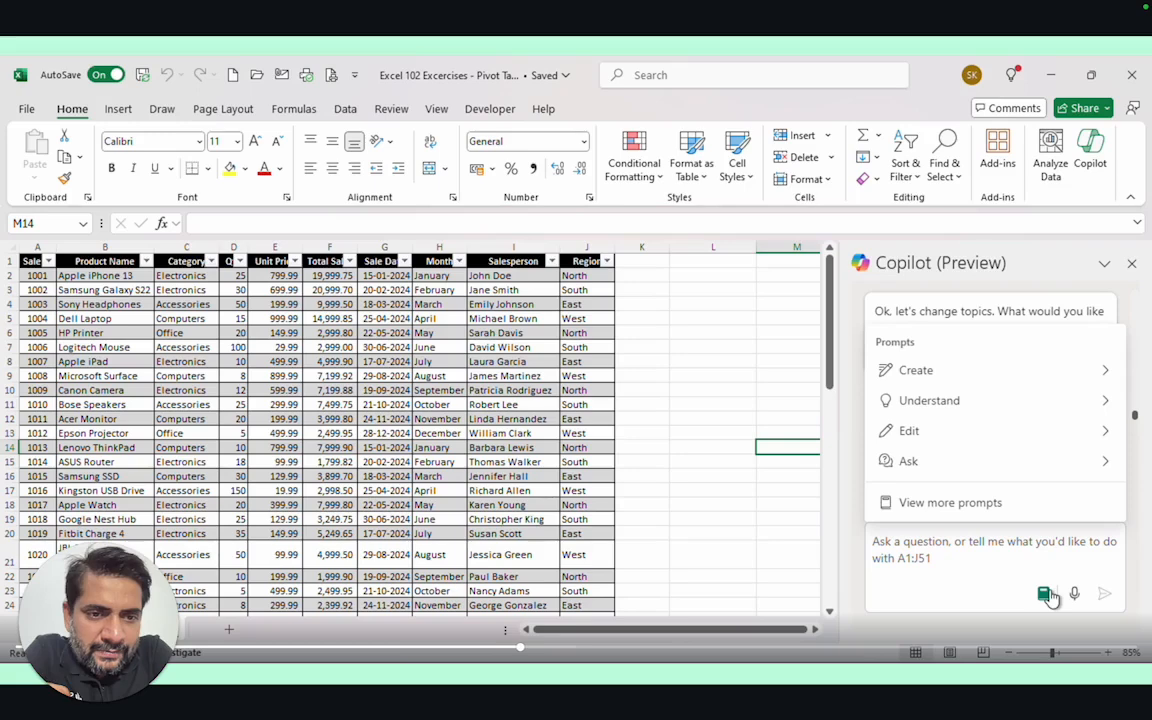
click(946, 432)
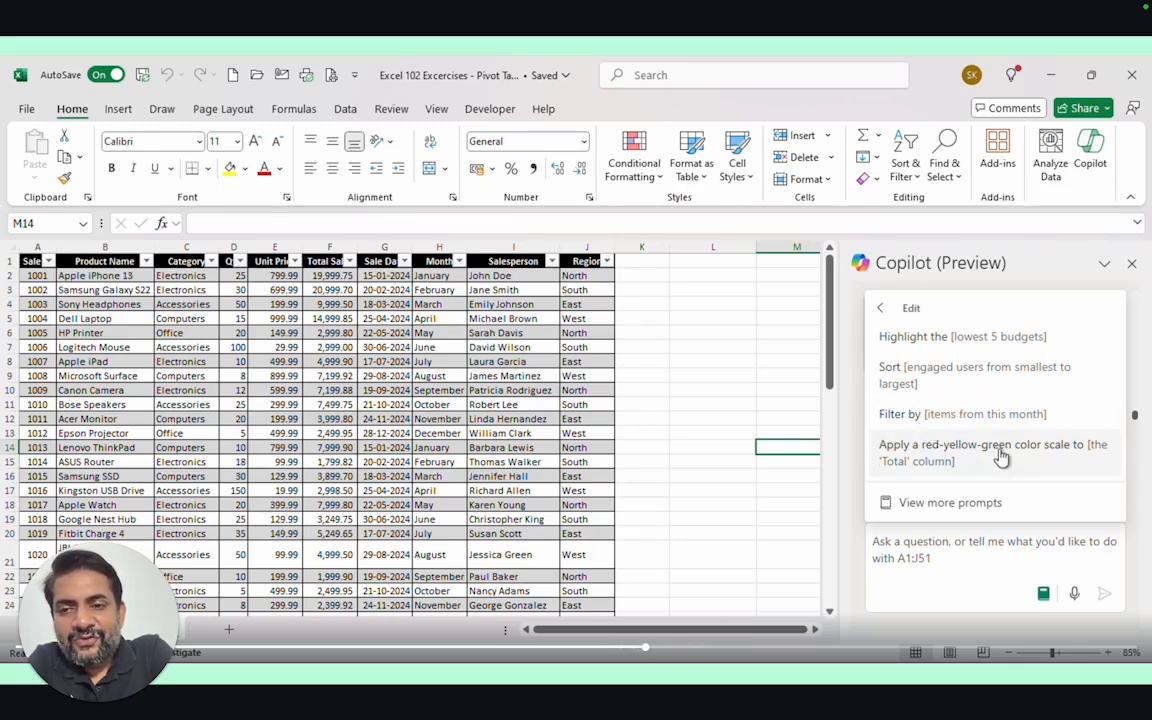
click(922, 380)
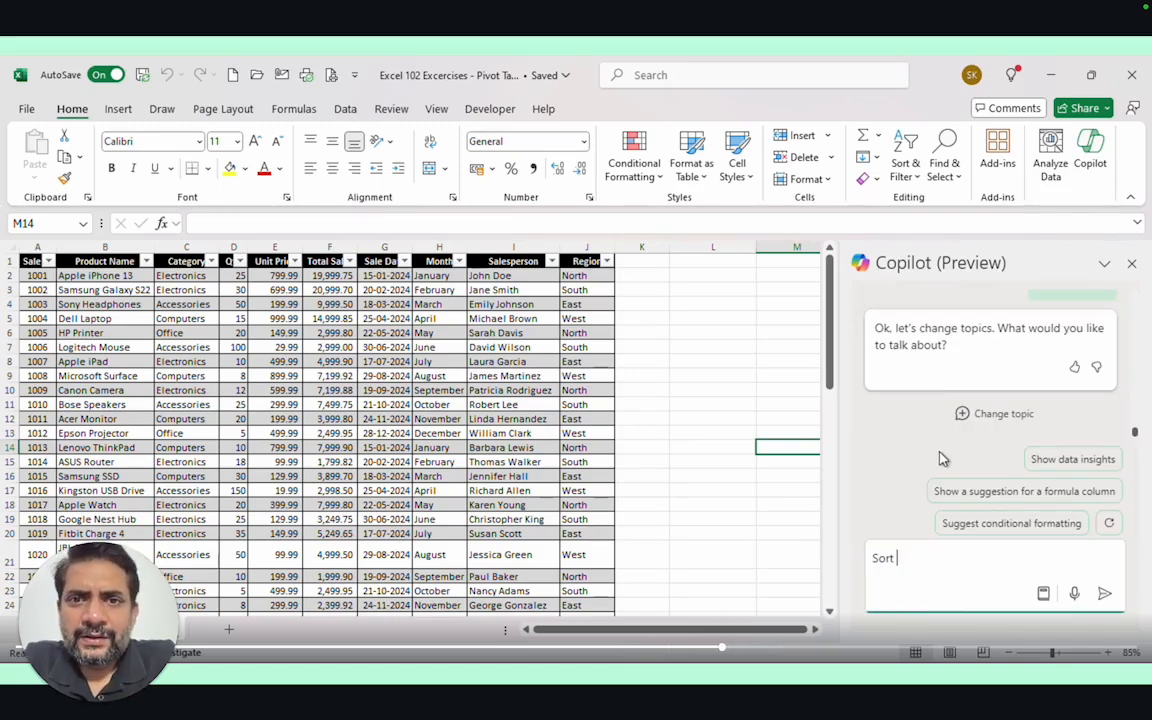
text(the table )
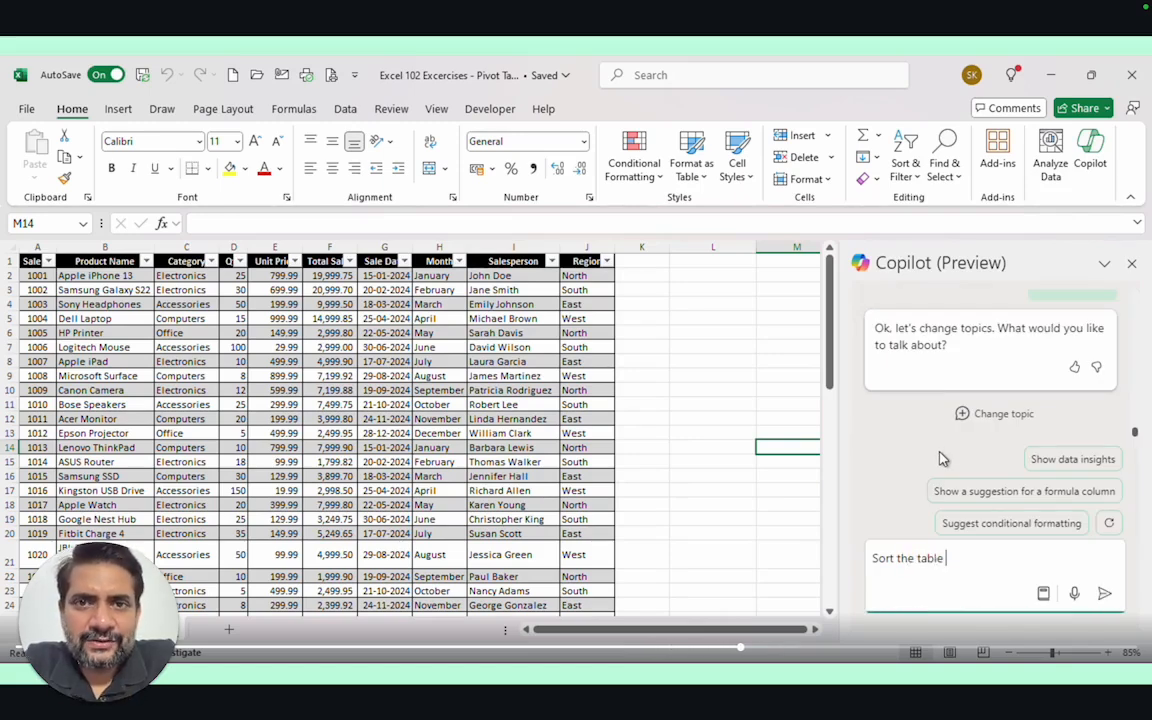
text(by categories)
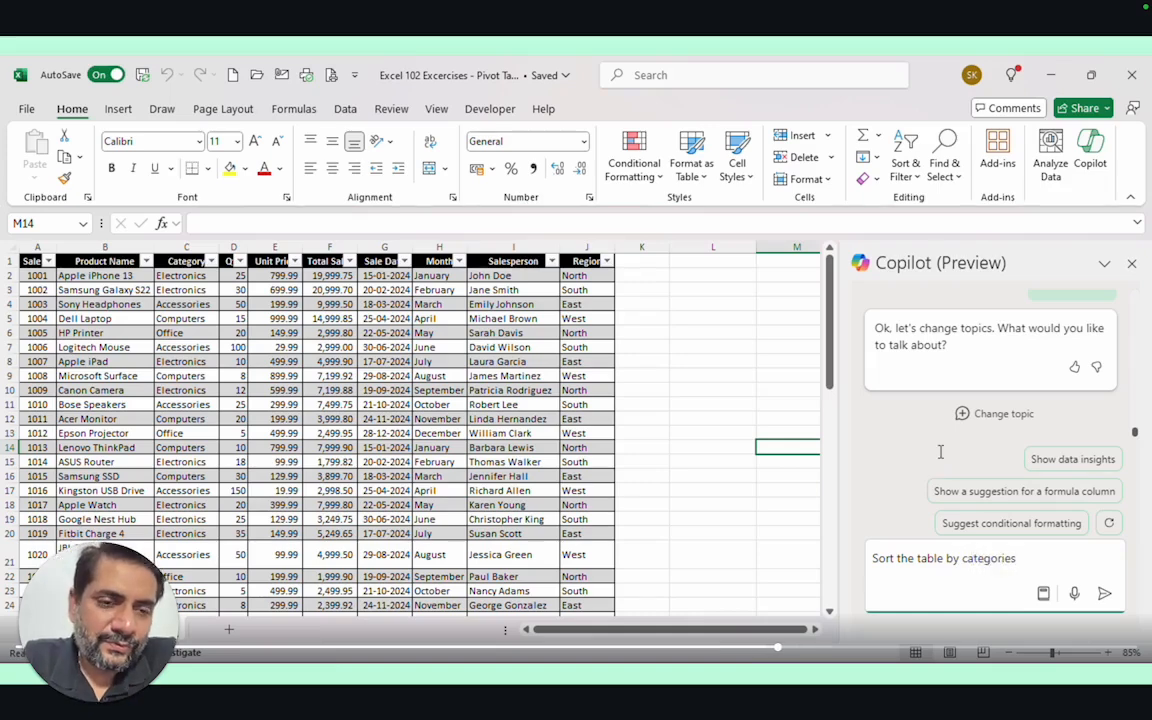
key(Return)
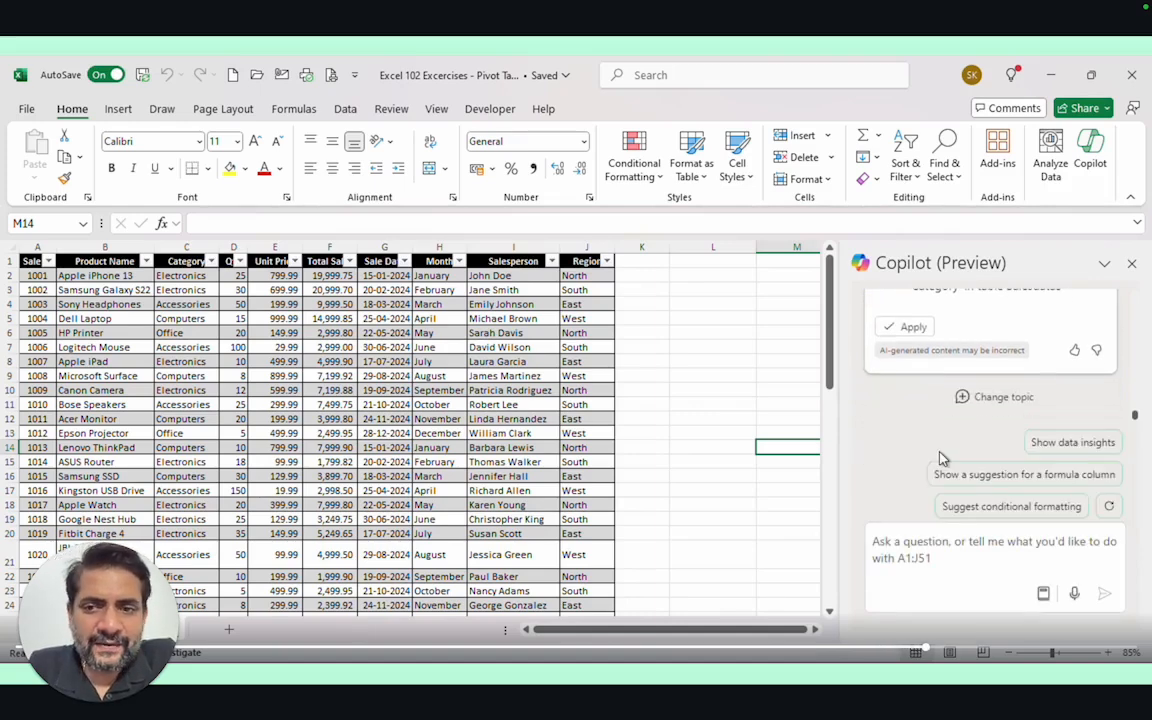
Review and apply Copilot's proposed custom sort on the 'Category' column, and check the order of the categories down the table
scroll(955, 345, up, 3)
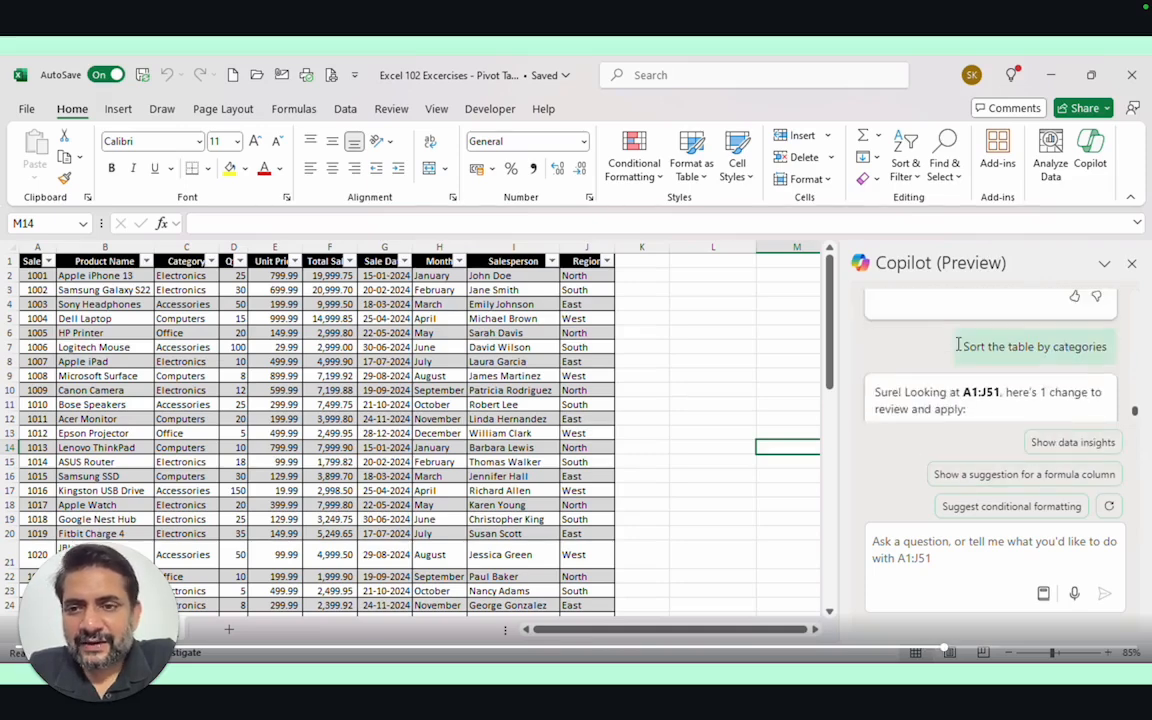
scroll(957, 360, down, 2)
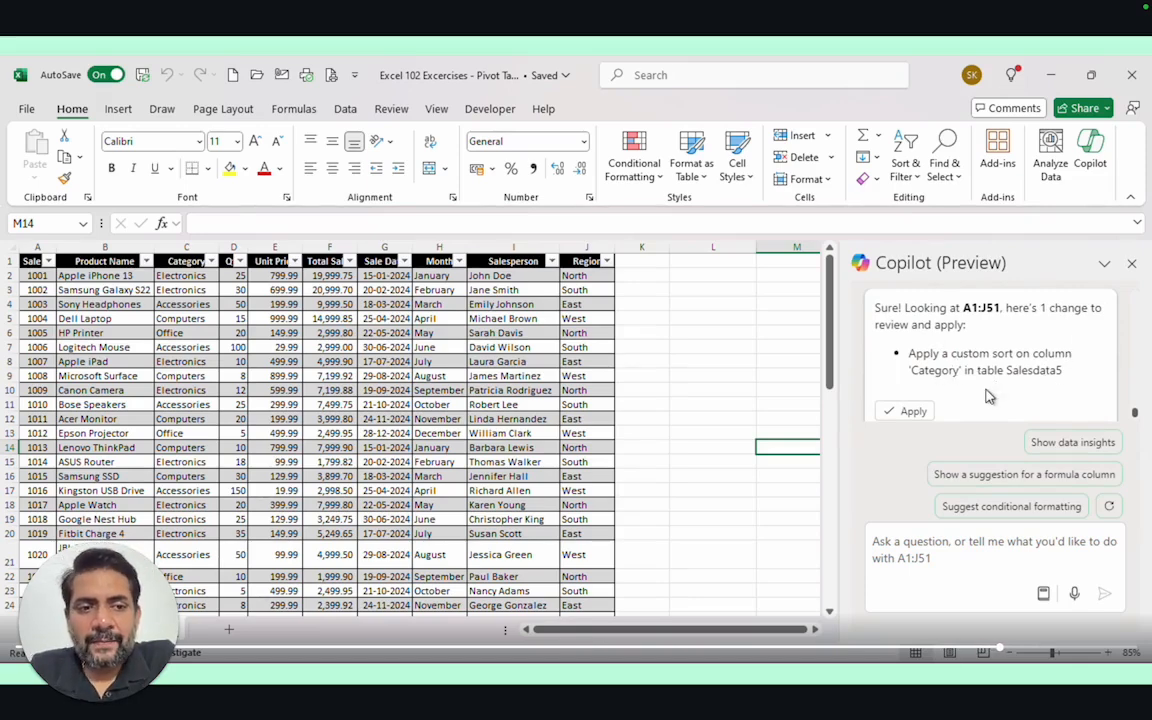
click(909, 409)
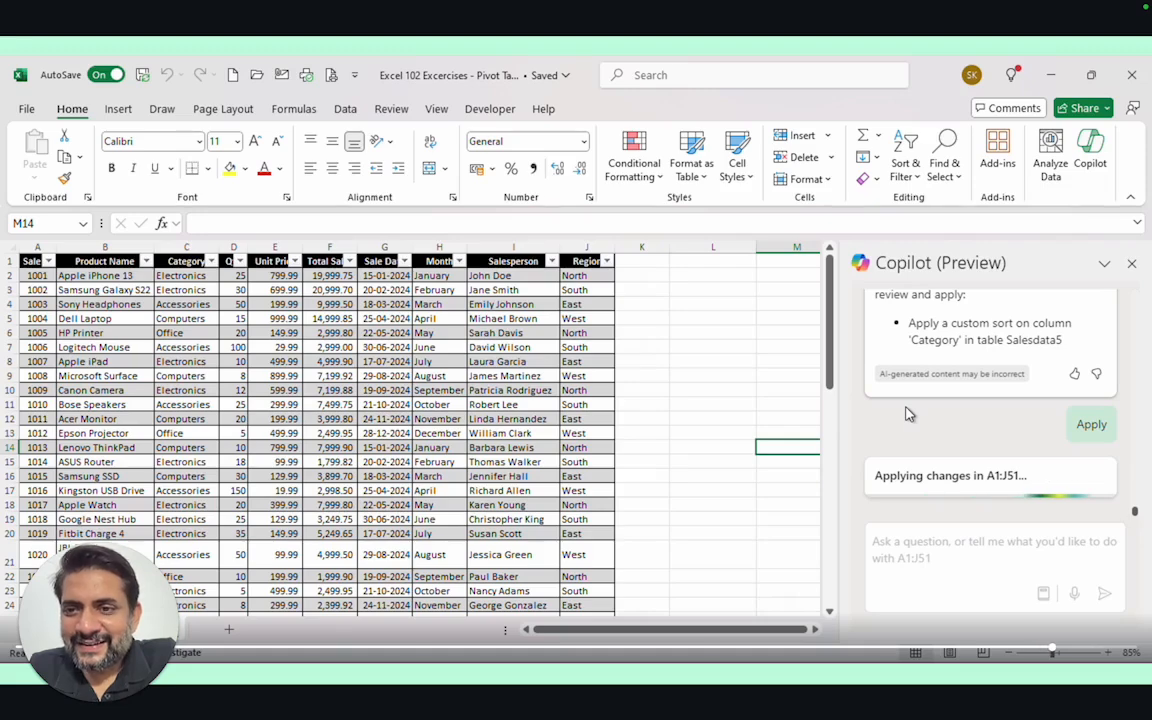
drag(170, 275, 175, 458)
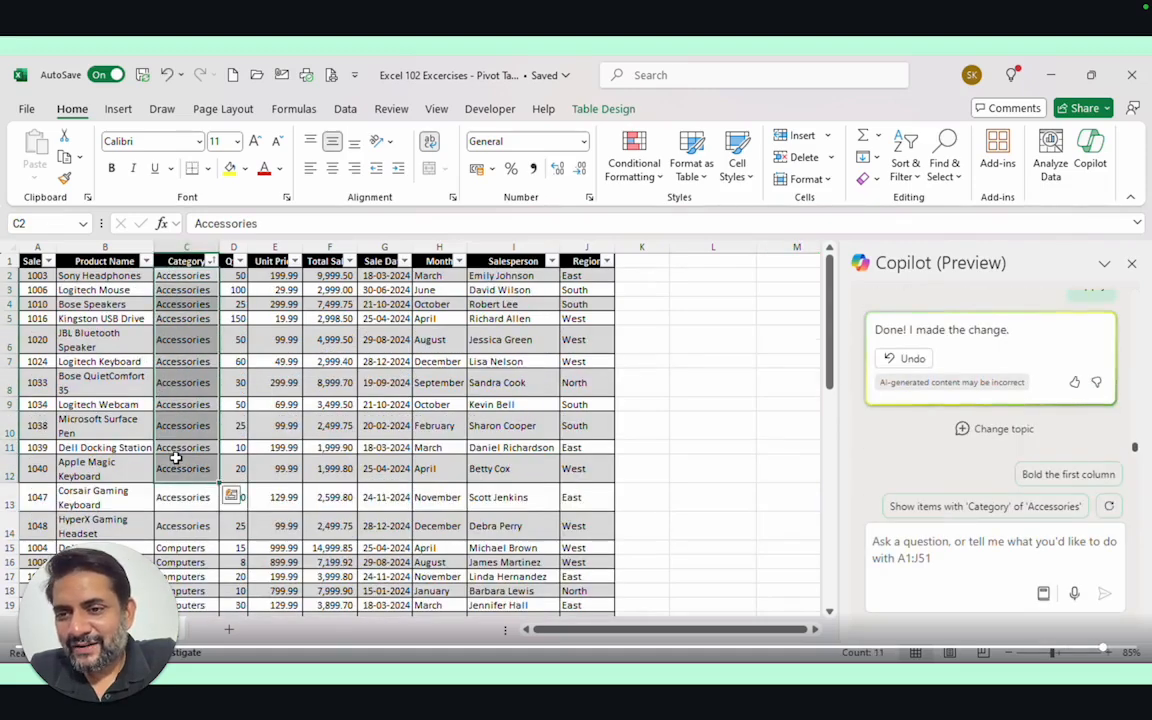
scroll(175, 458, down, 8)
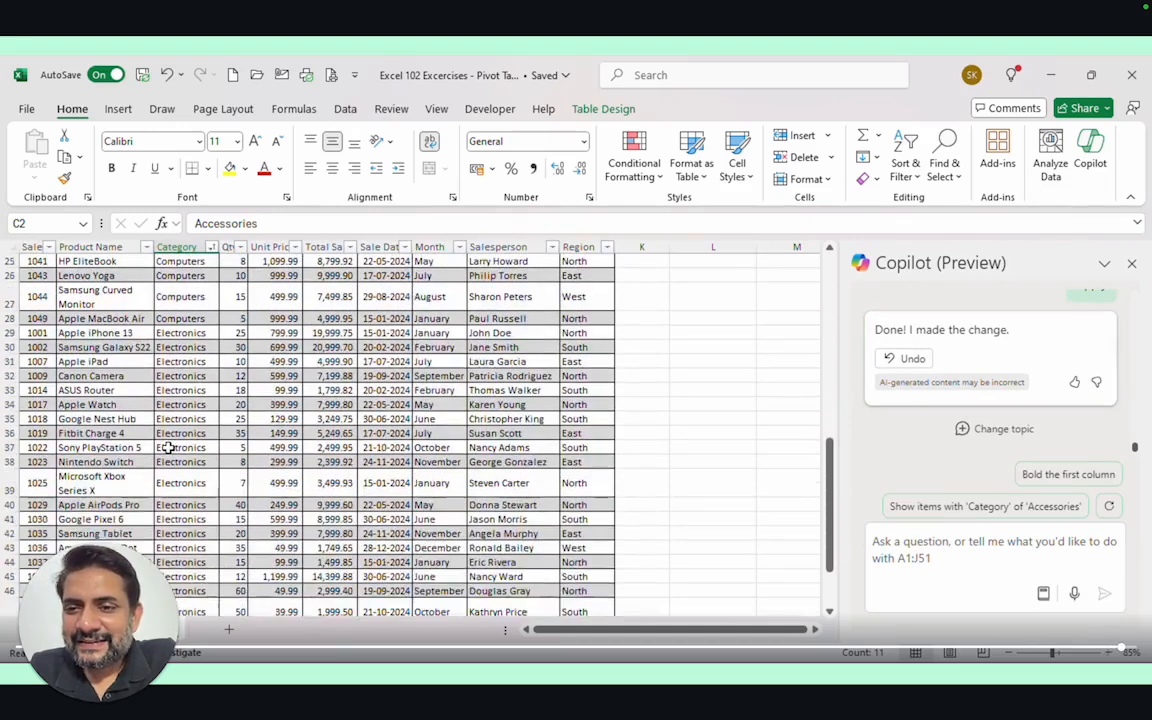
scroll(168, 448, down, 4)
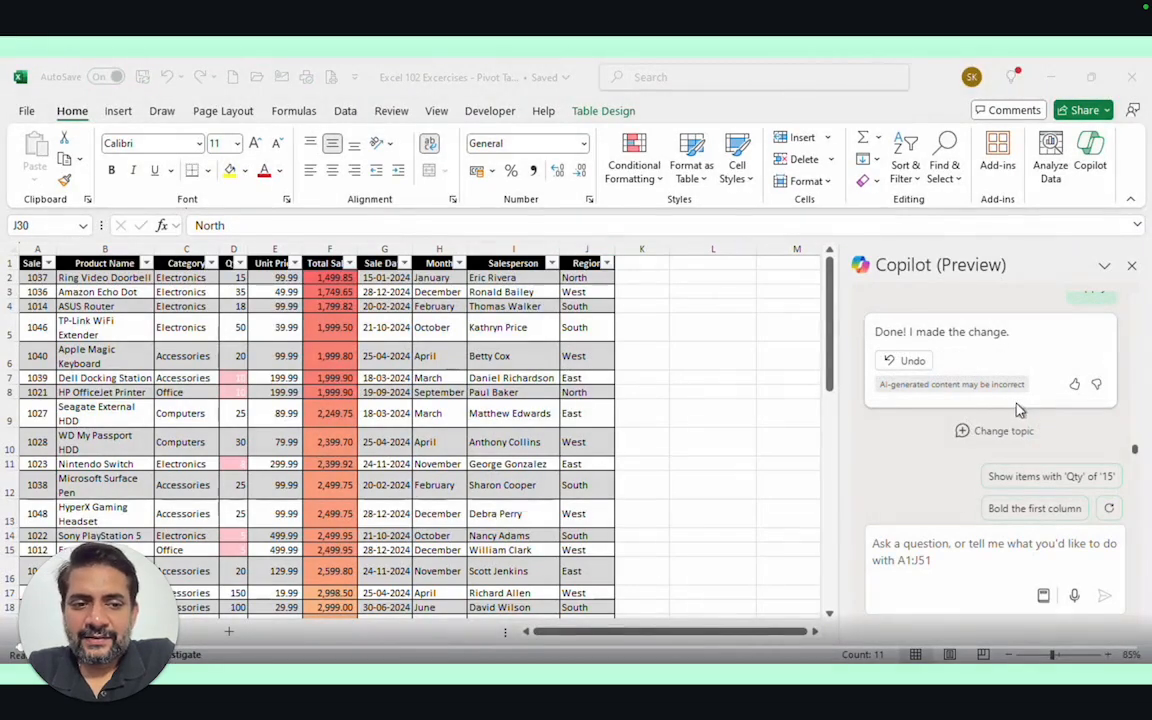
Start a new Copilot topic and send the prompt "Add a column that calculates the percentage of total sales to the grand total"
click(989, 432)
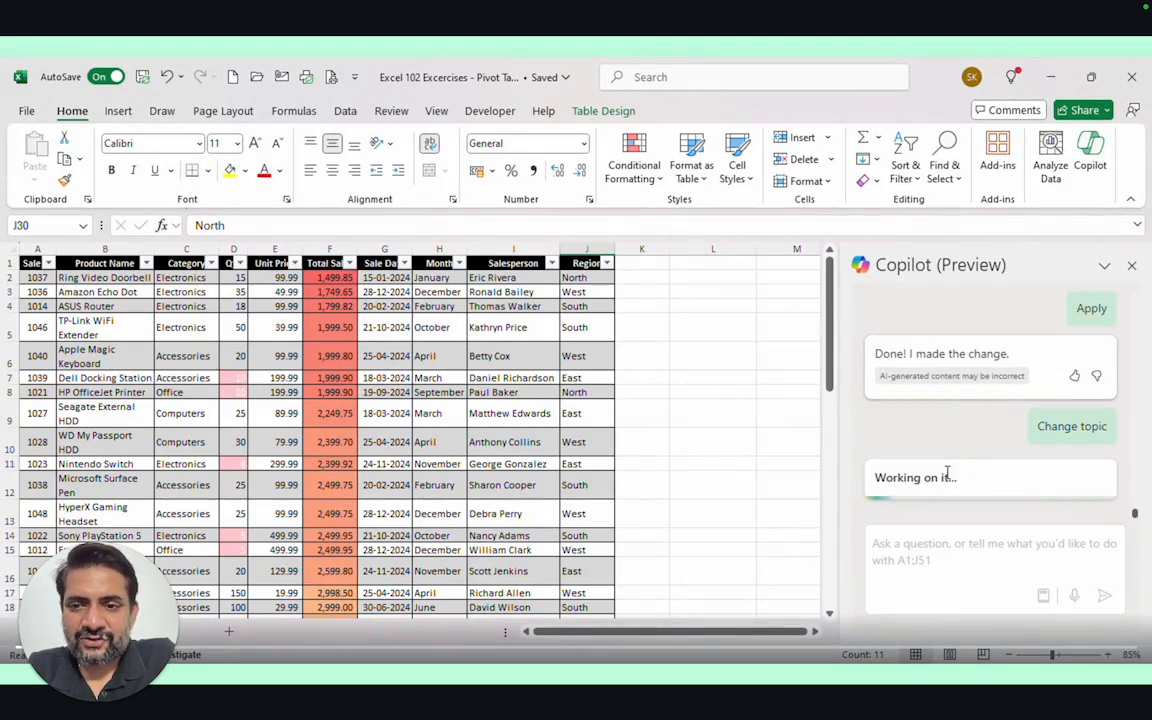
click(1044, 598)
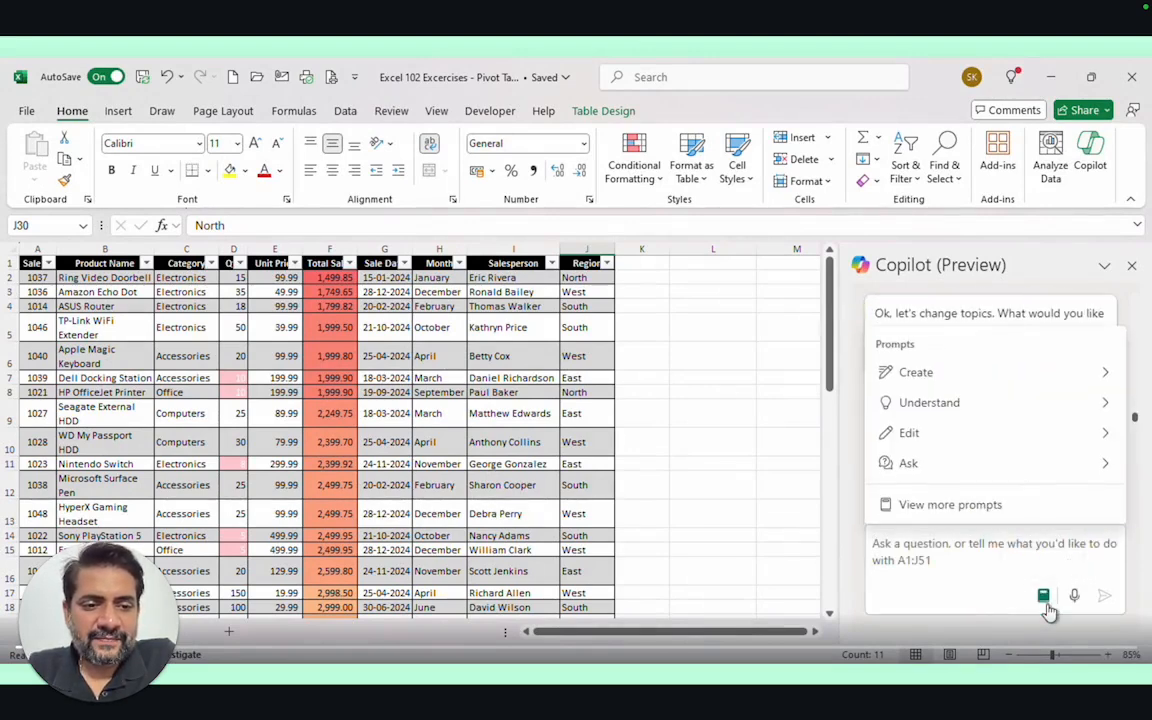
click(984, 378)
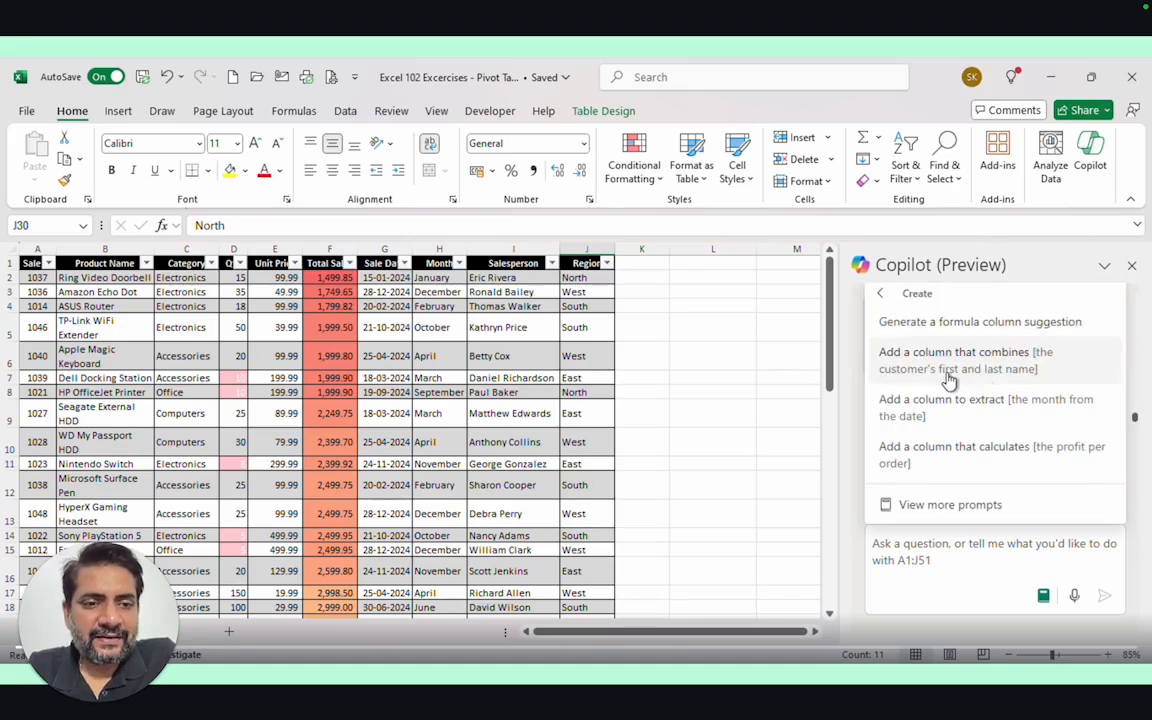
click(962, 462)
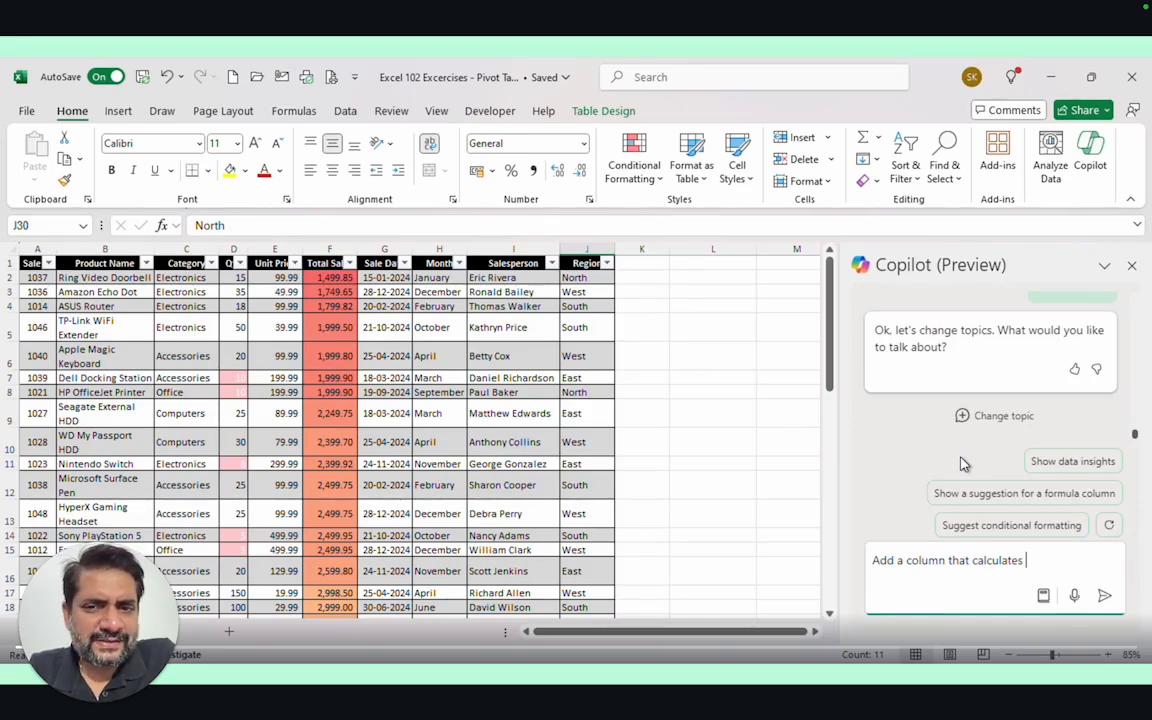
text(the percentage)
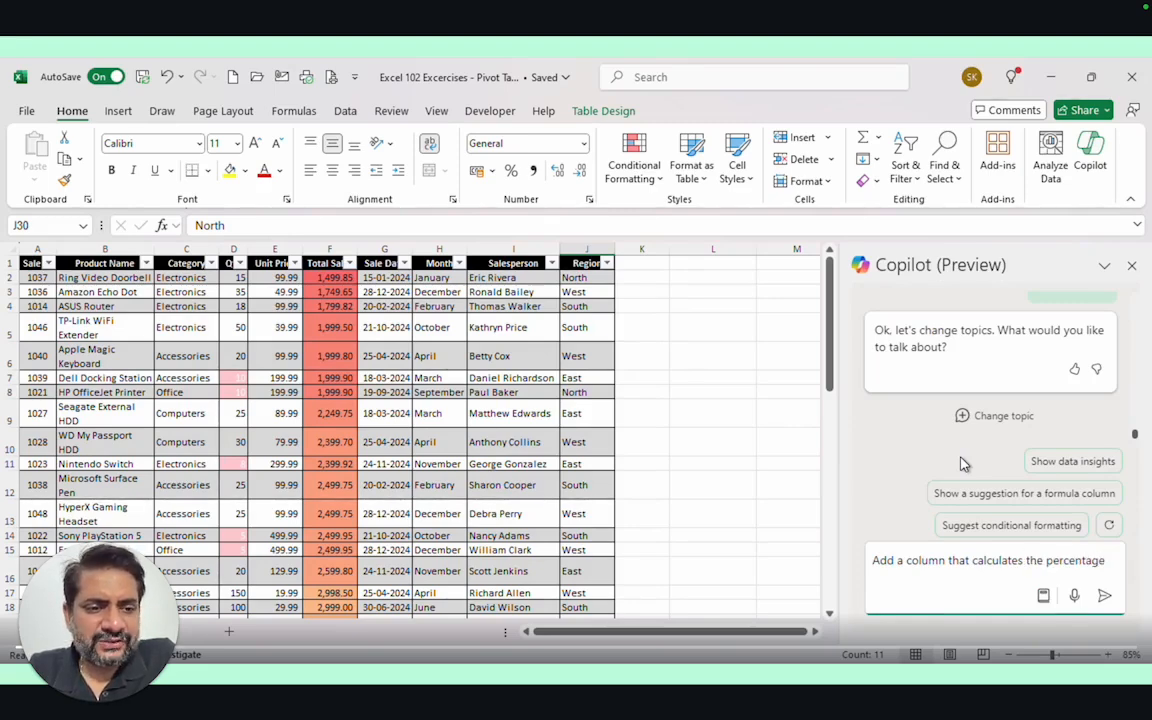
text( of t)
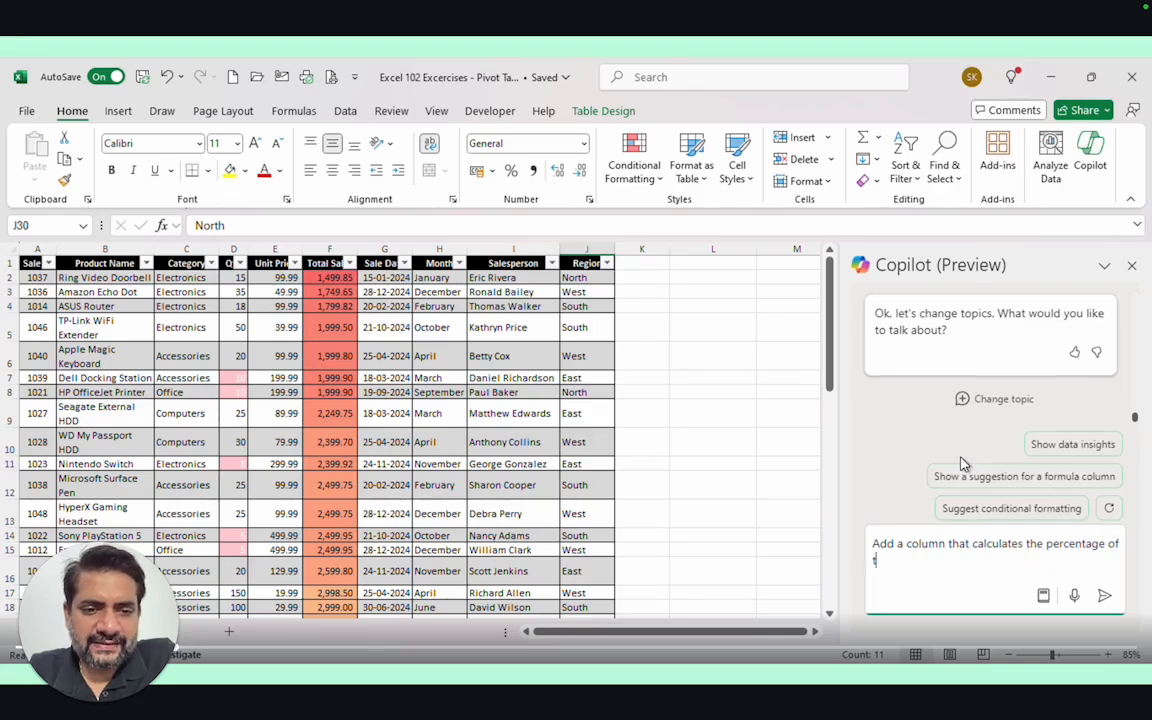
text(otal sales to the grand to)
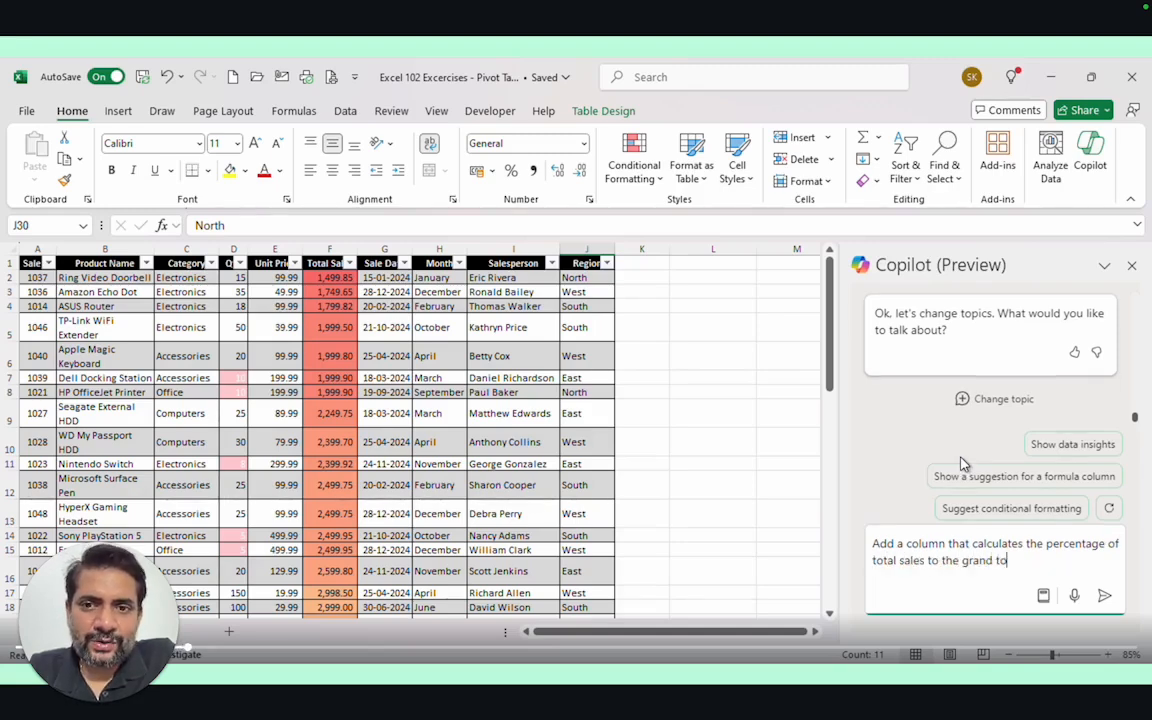
text(tal)
key(Return)
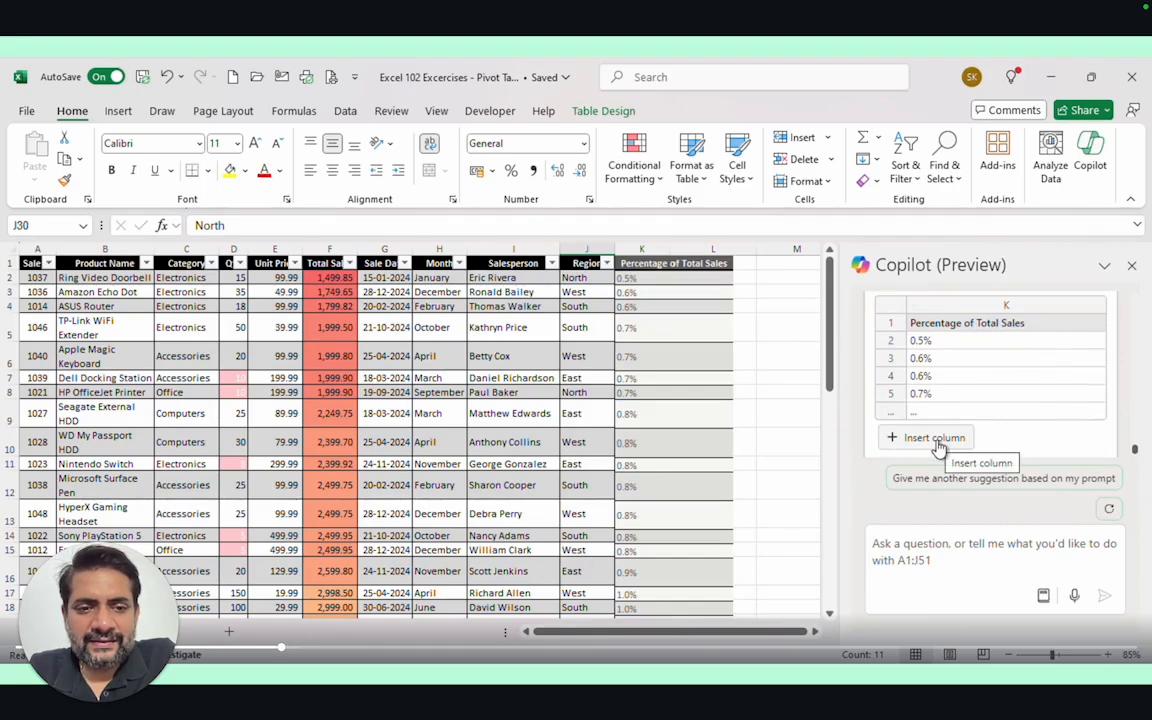
Insert Copilot's suggested 'Percentage of Total Sales' column into the table, and check its values and the formula in K2
click(936, 439)
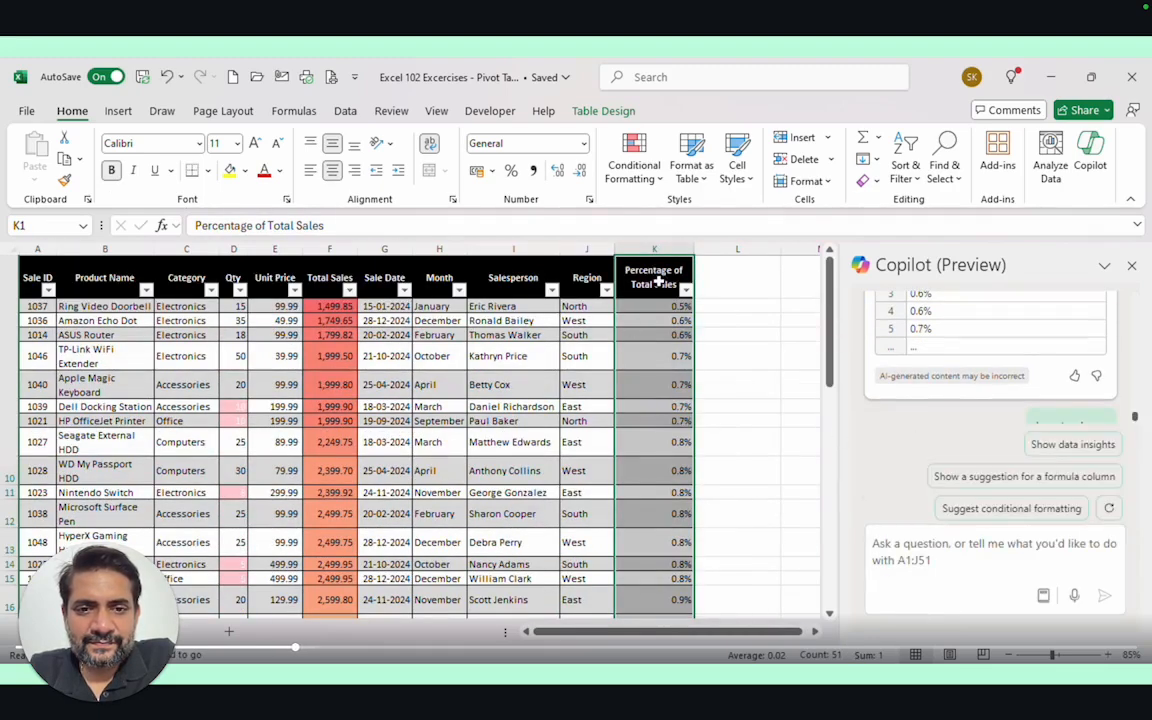
scroll(670, 400, down, 5)
scroll(675, 420, down, 9)
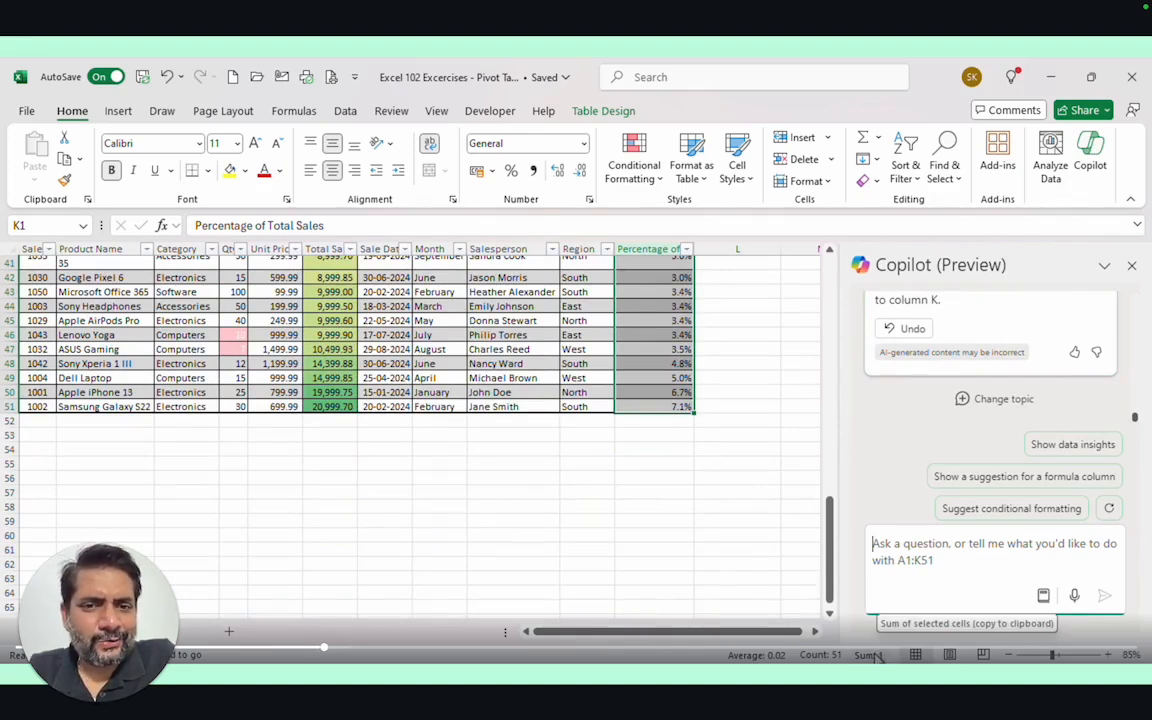
scroll(643, 483, up, 8)
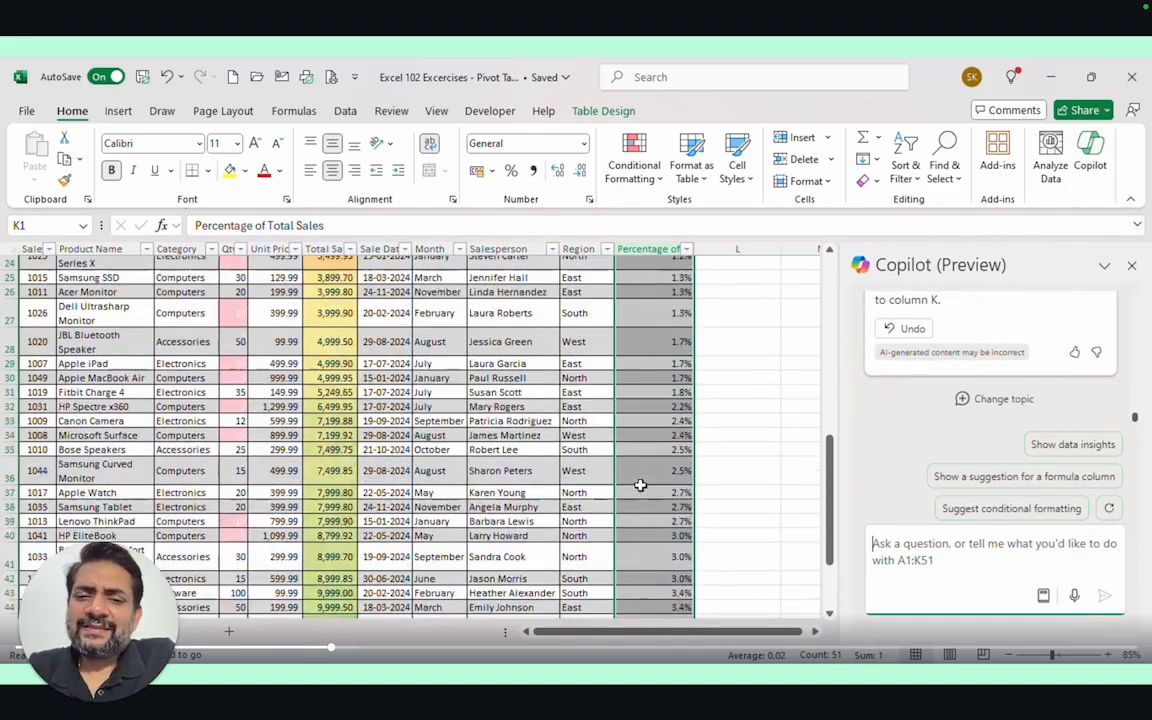
scroll(640, 485, up, 6)
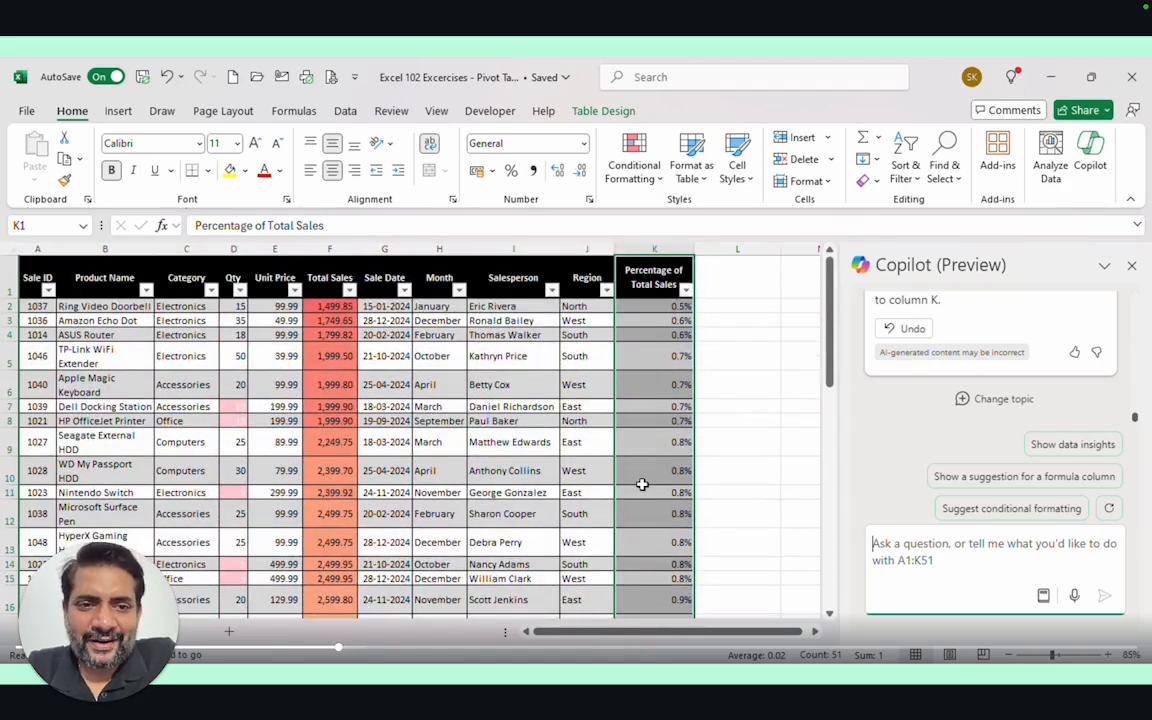
click(659, 306)
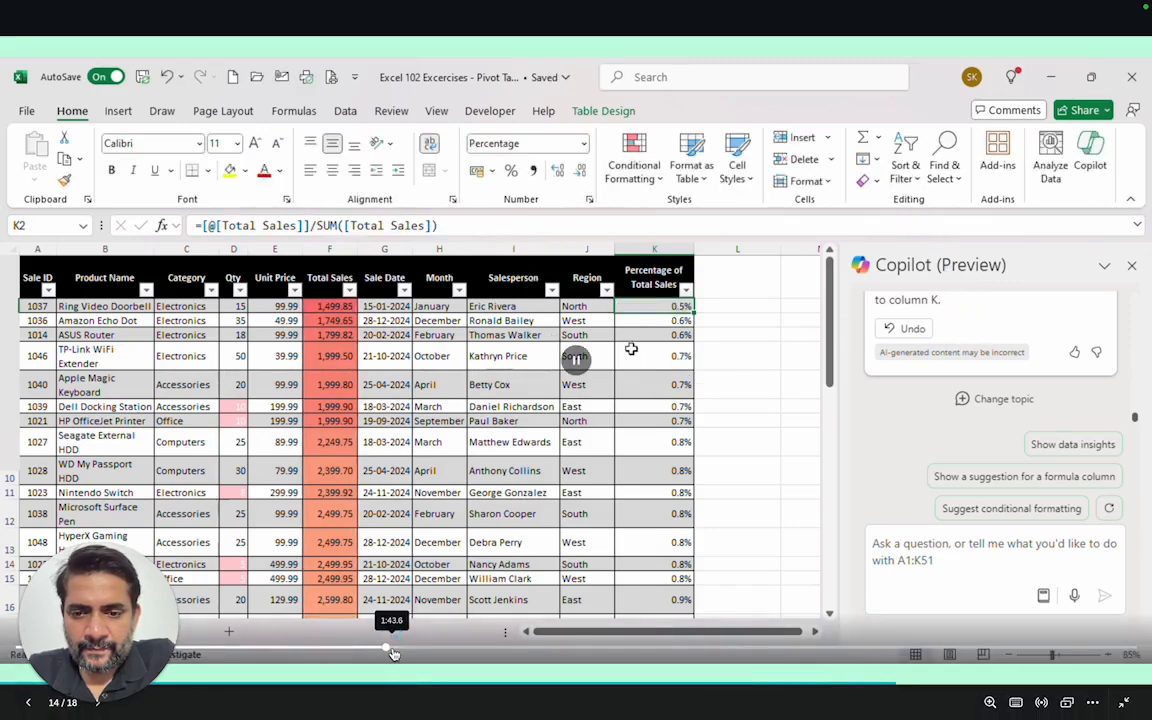
drag(391, 650, 405, 651)
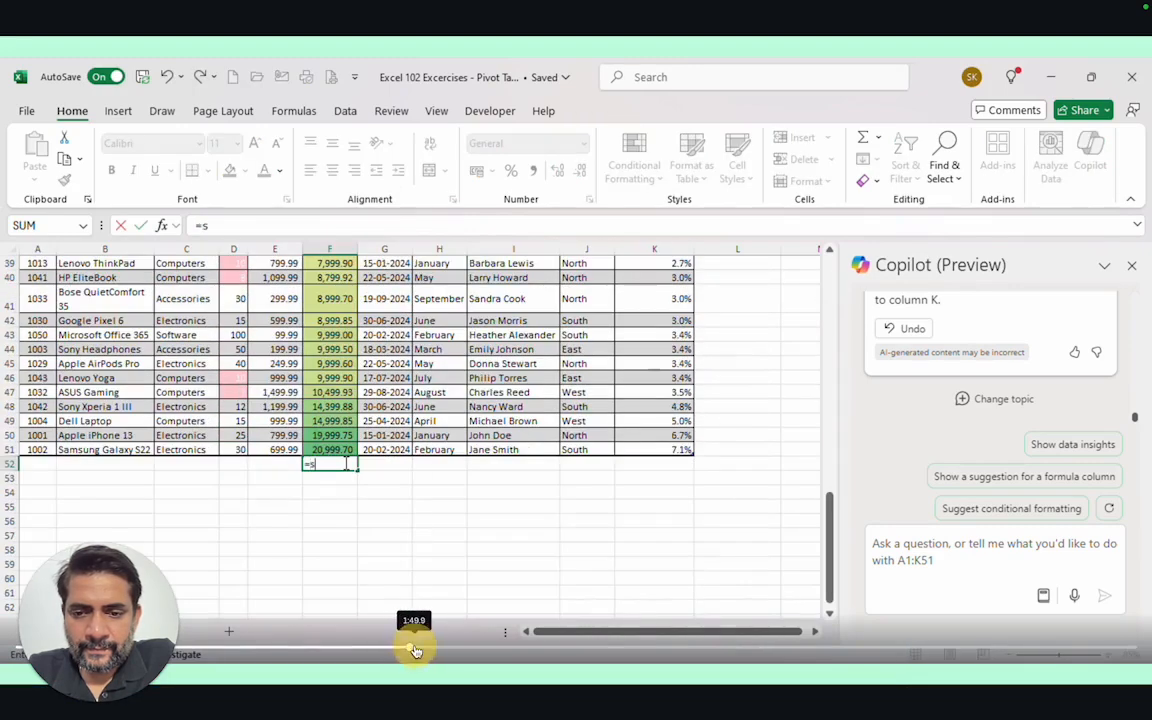
click(432, 651)
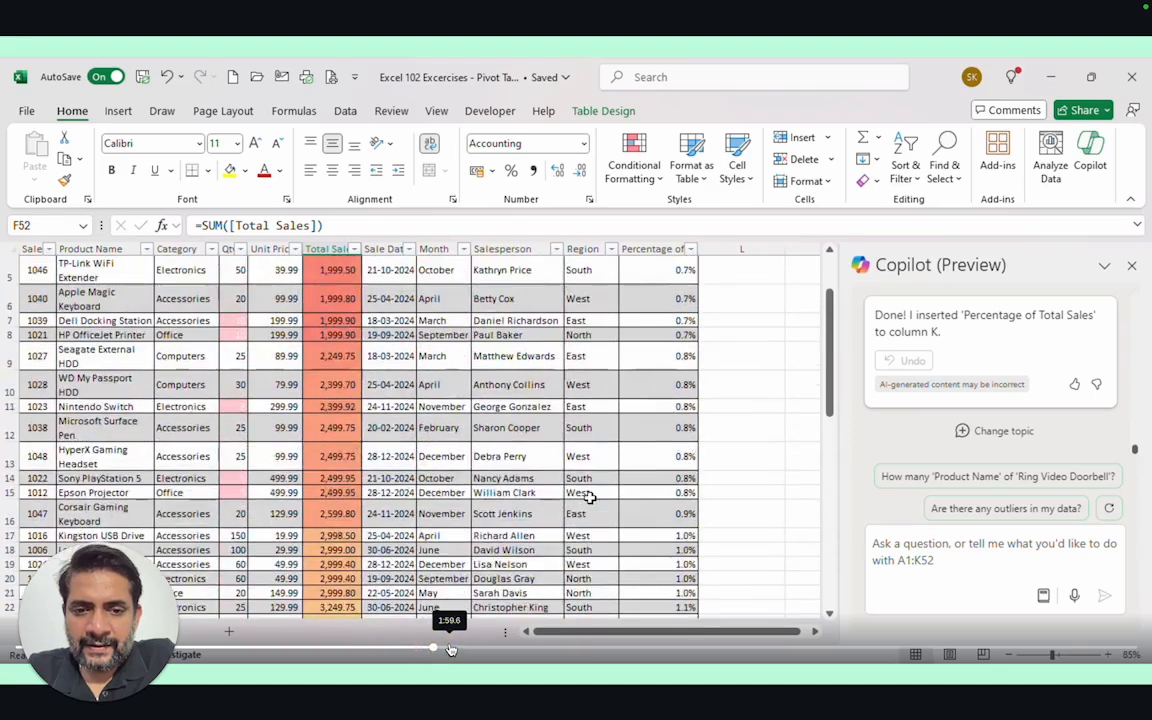
click(450, 649)
click(465, 649)
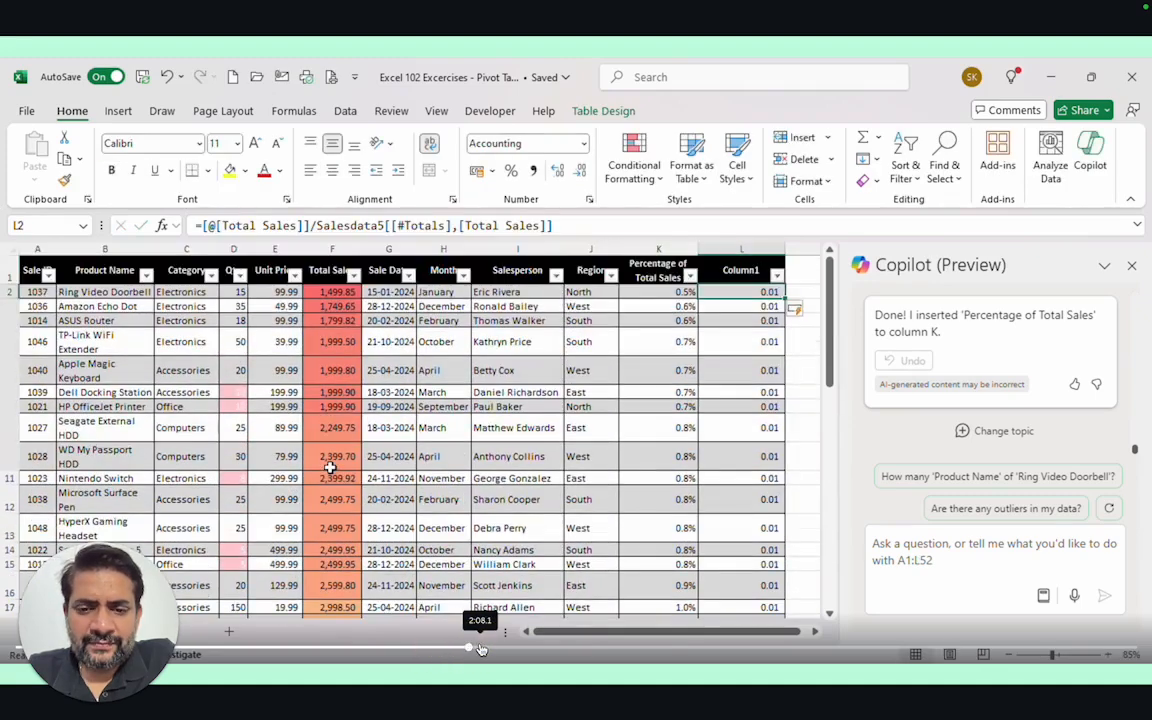
click(483, 650)
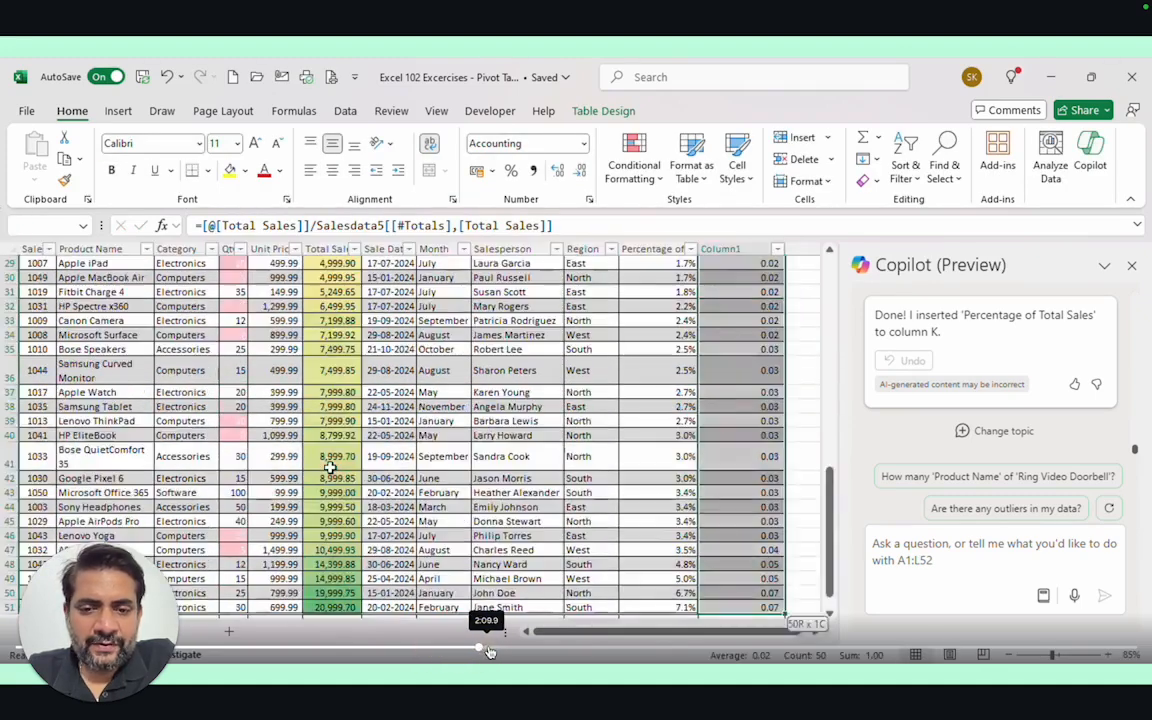
click(494, 651)
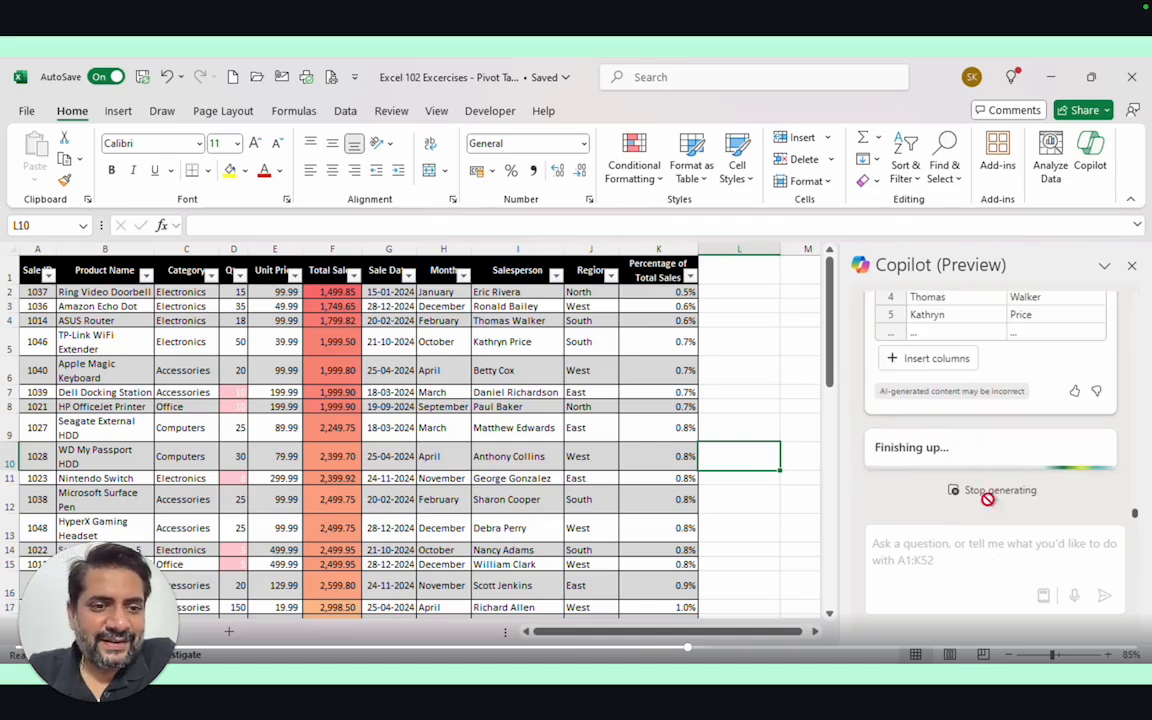
Insert Copilot's suggested 'First name' and 'Last name' columns into the table, and check the formula in M10
click(903, 360)
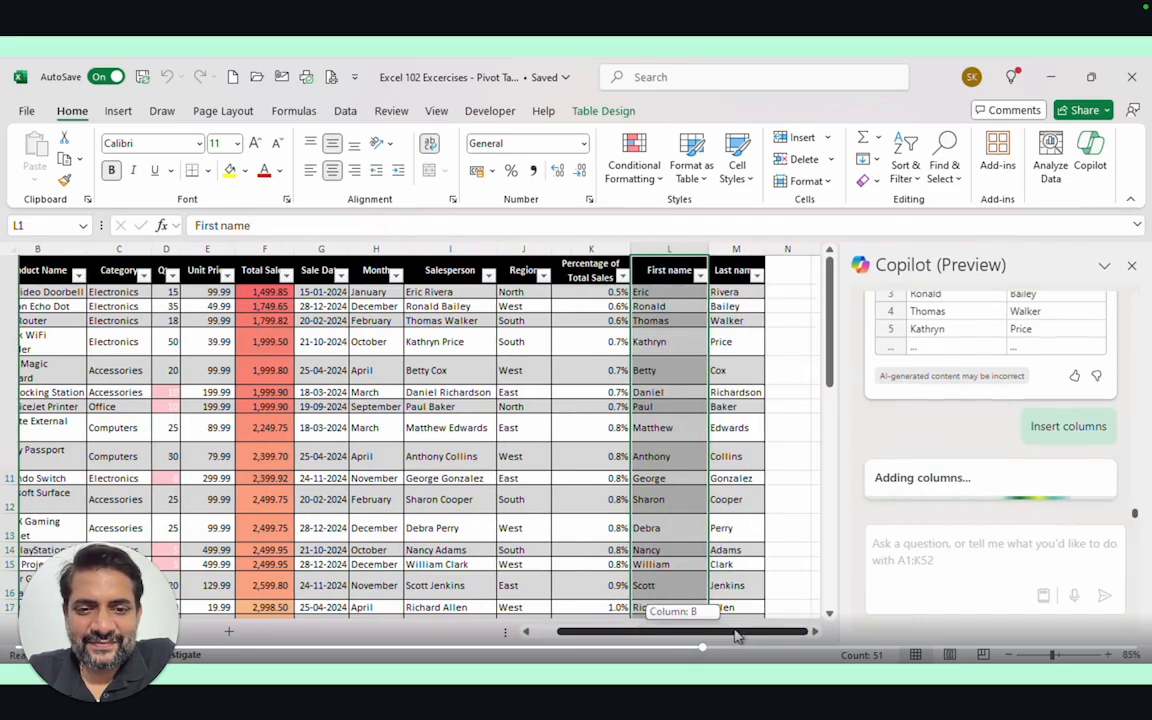
click(740, 456)
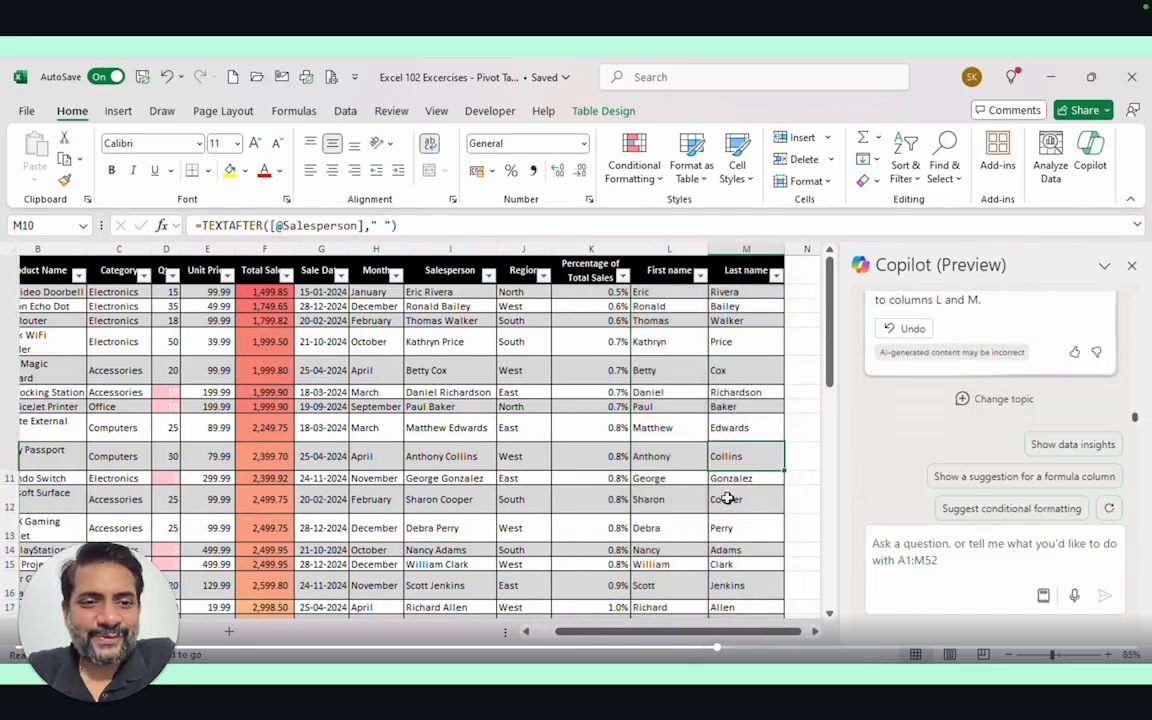
scroll(883, 418, up, 2)
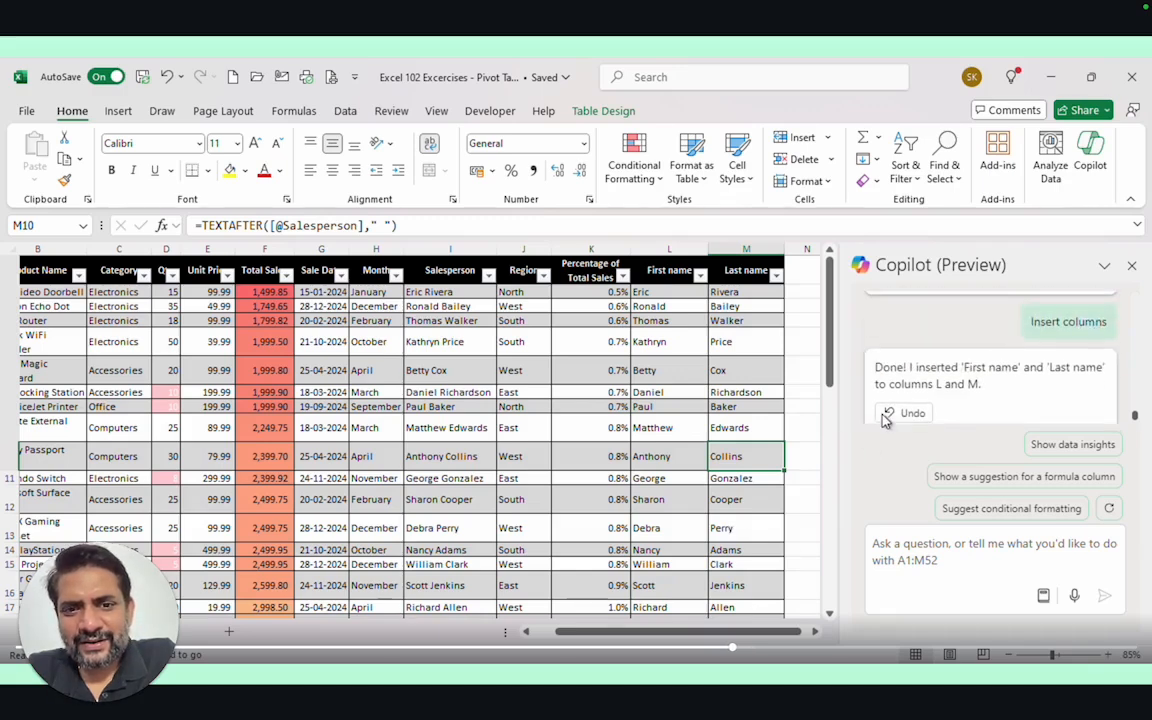
scroll(883, 417, down, 2)
scroll(883, 417, up, 1)
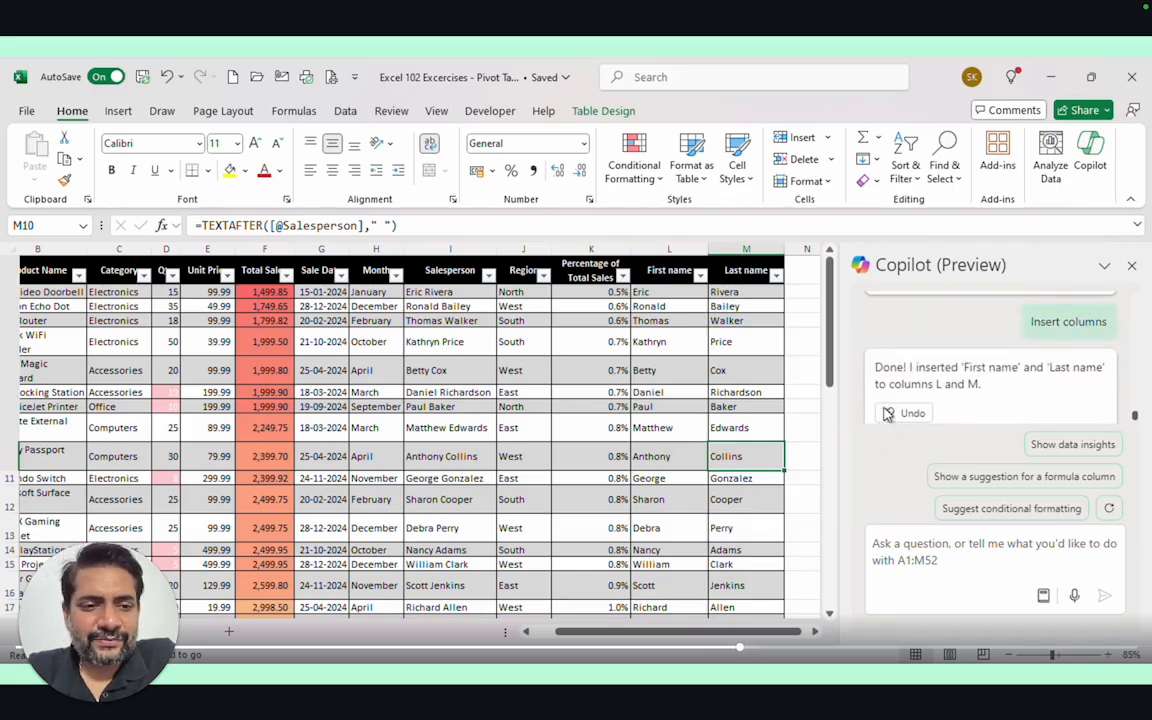
mouse_move(880, 382)
mouse_down()
mouse_move(978, 376)
mouse_move(930, 384)
mouse_move(876, 368)
mouse_move(876, 384)
mouse_move(876, 368)
mouse_up()
click(981, 378)
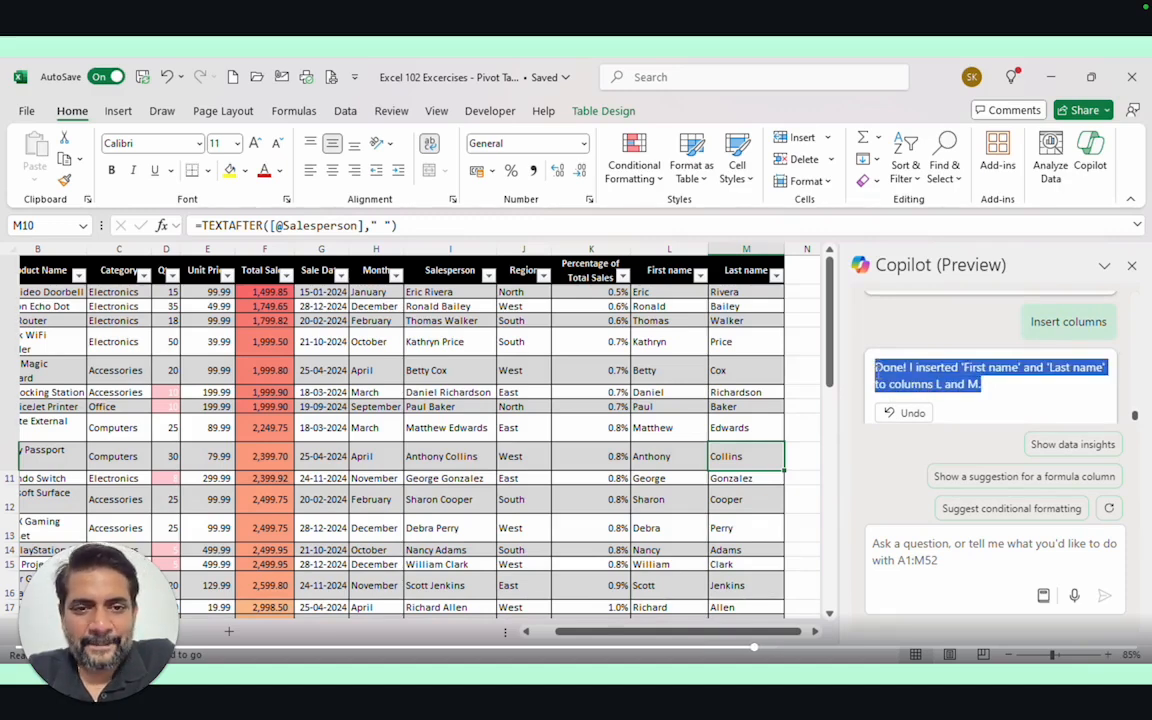
Ask Copilot for a formula column suggestion, review the proposed 'Total revenue' column, and request another column suggestion
click(1000, 476)
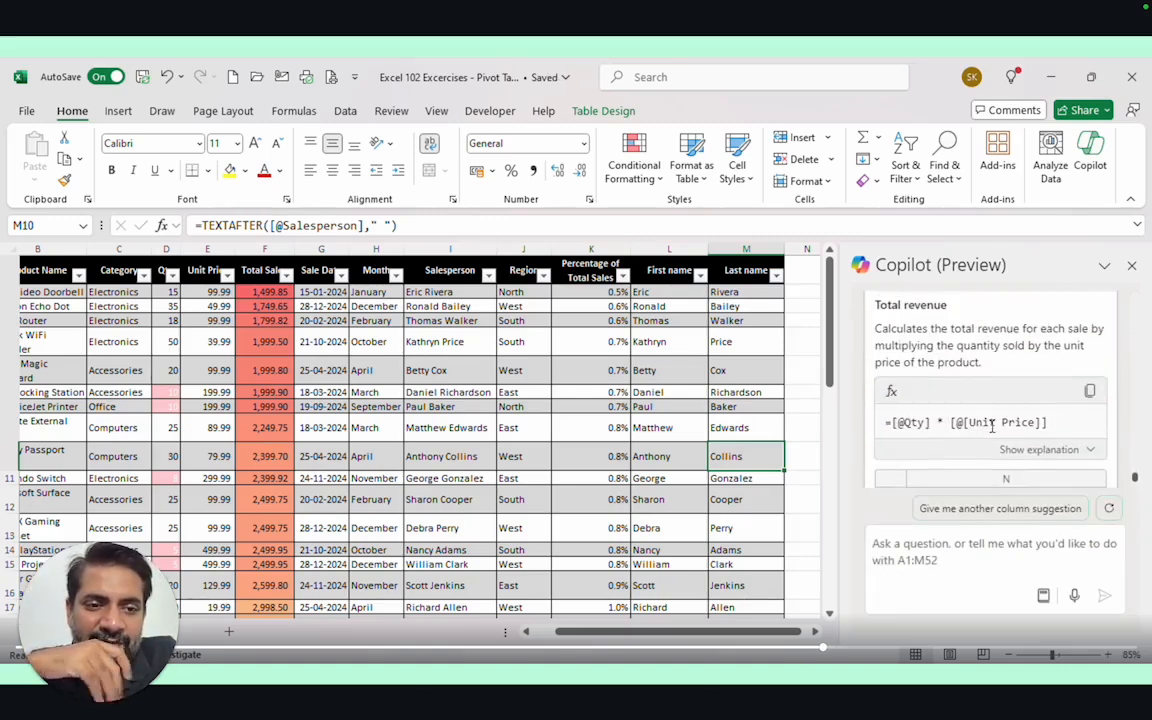
scroll(994, 432, up, 1)
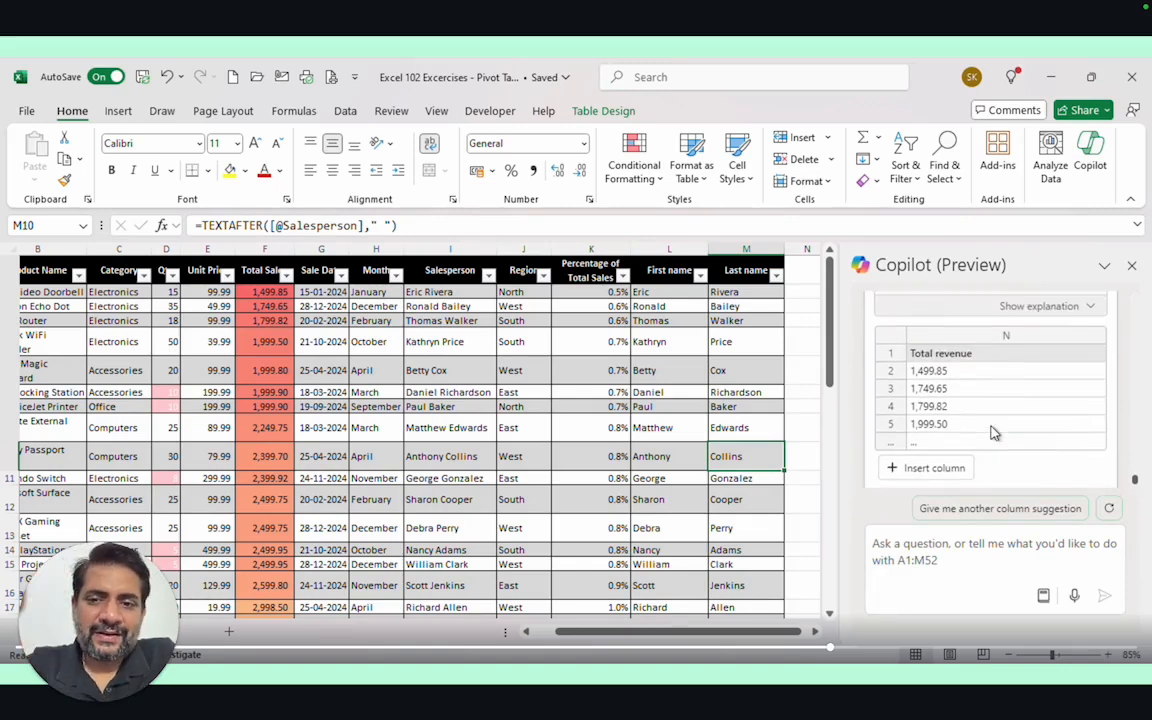
scroll(994, 432, down, 1)
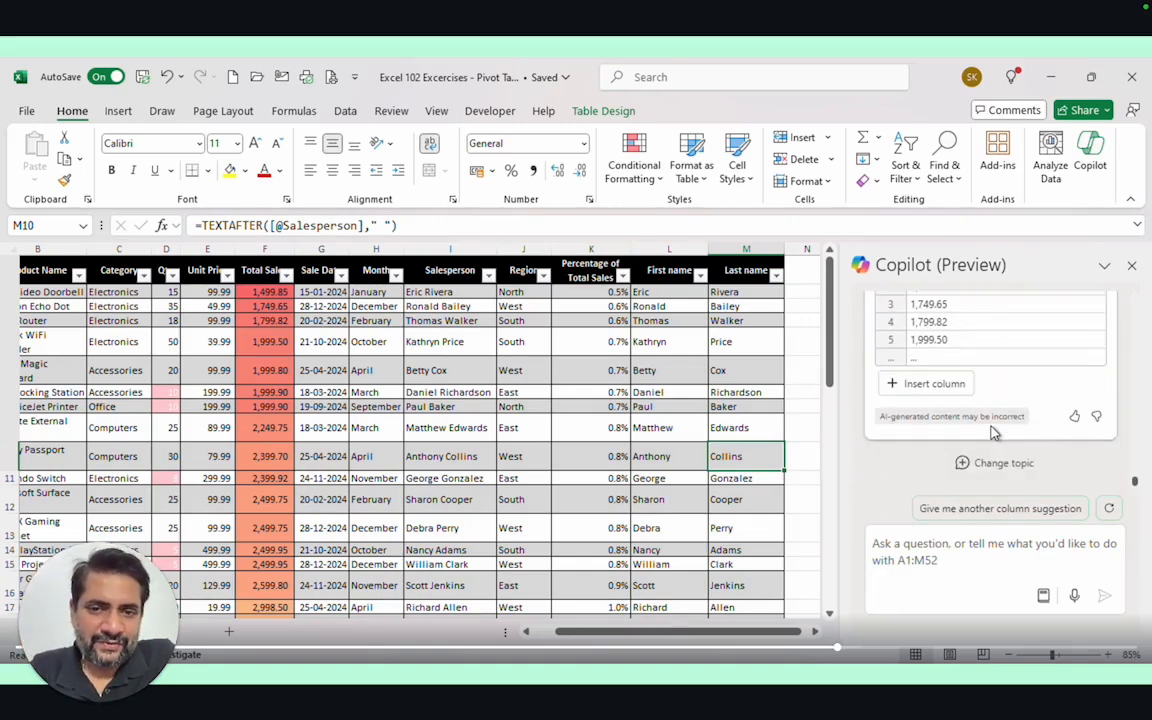
click(1016, 511)
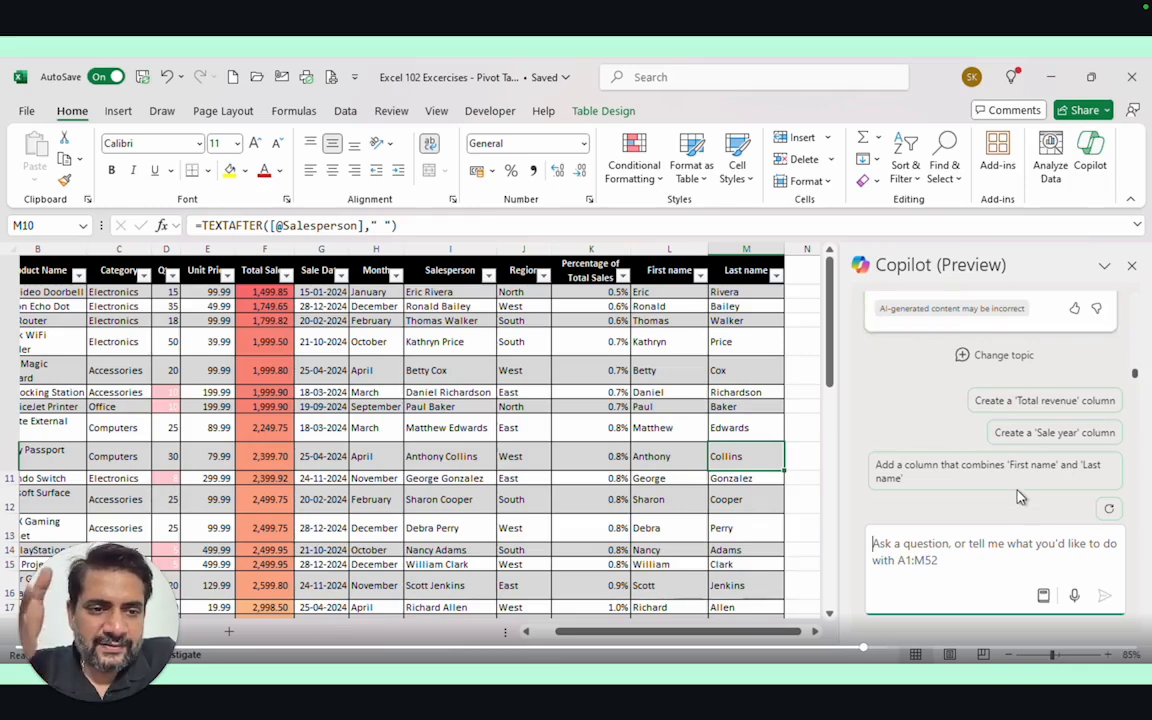
Have Copilot create and insert a 'Sale year' column, and compare its values with the Sale Date column
click(1033, 436)
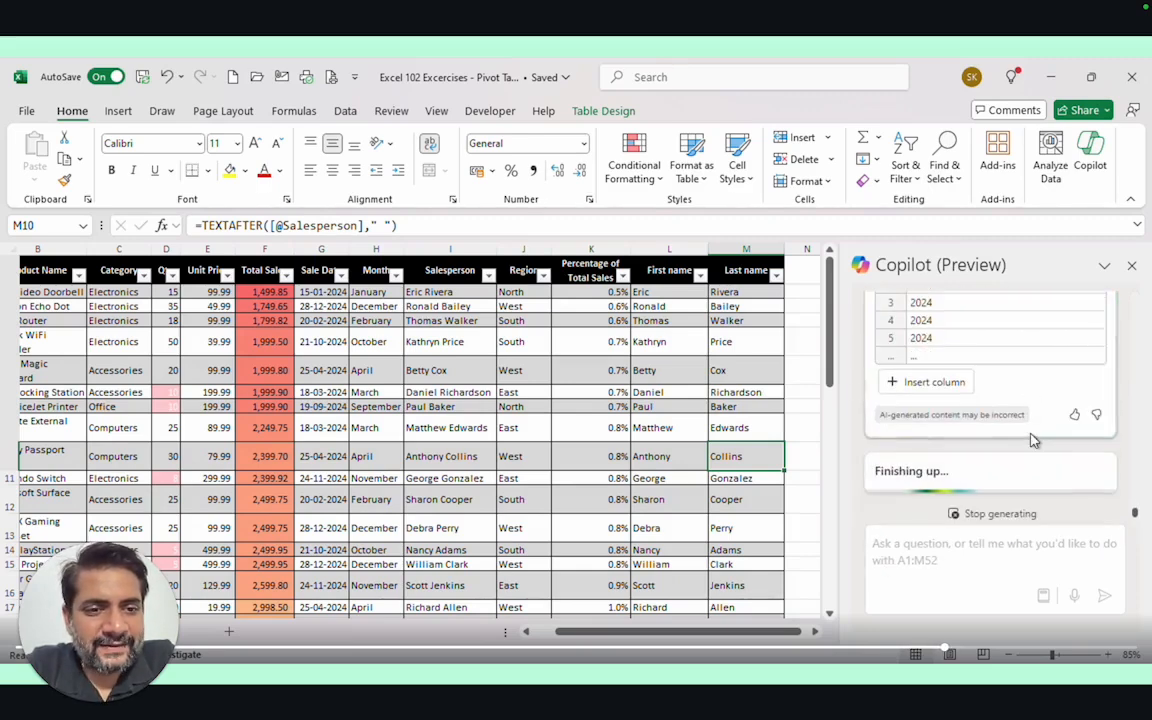
click(907, 370)
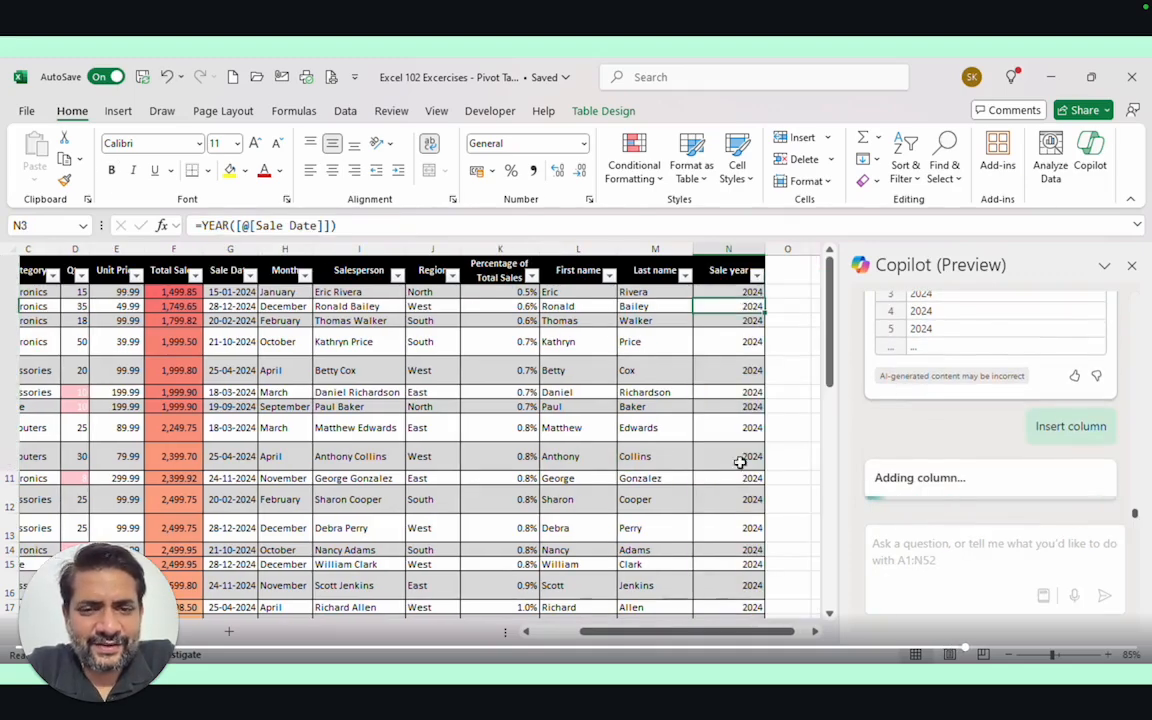
scroll(740, 462, down, 9)
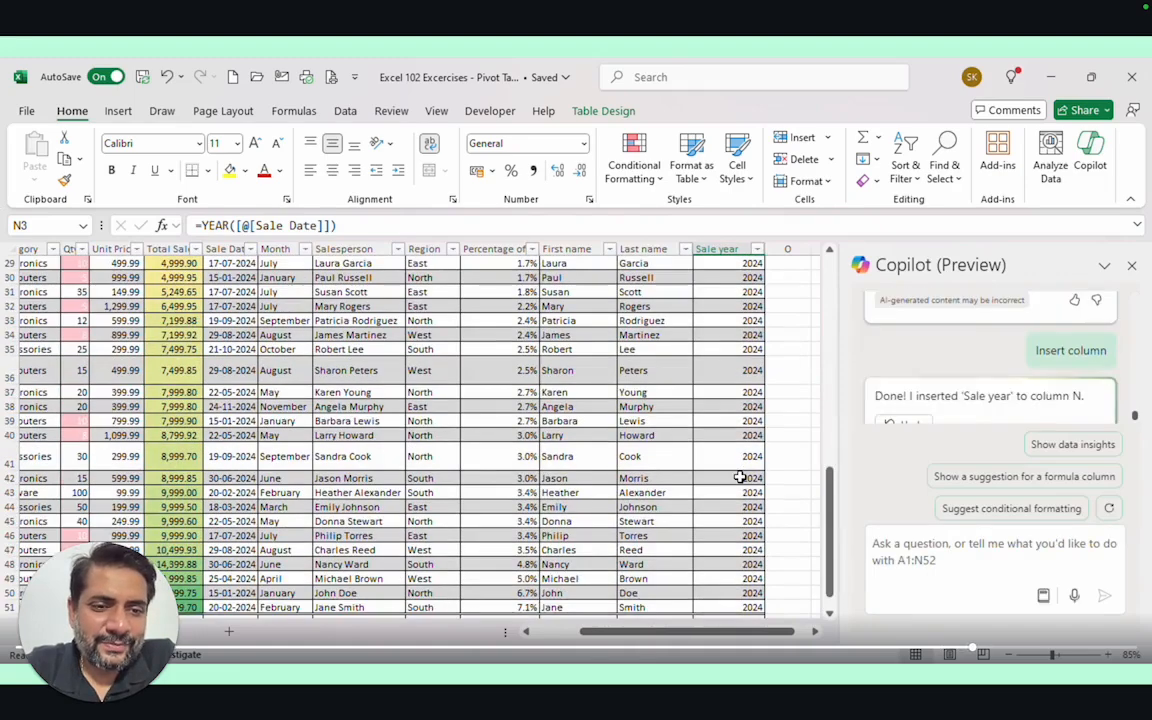
scroll(740, 477, up, 7)
click(230, 277)
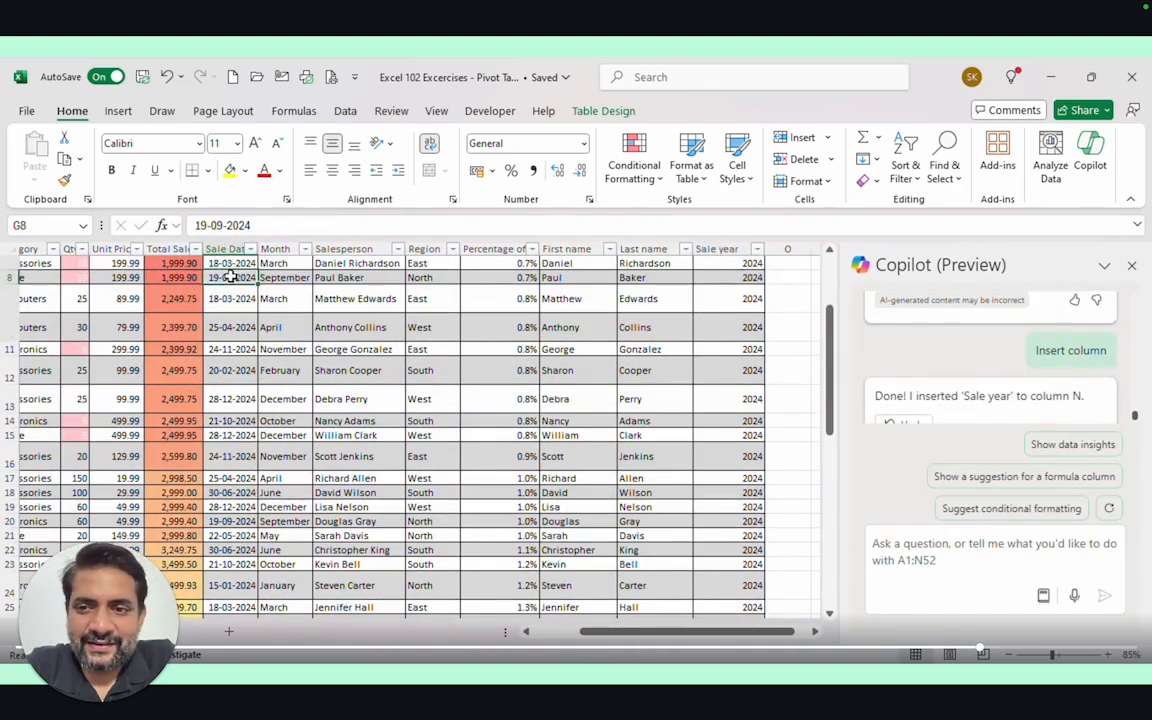
drag(230, 277, 240, 390)
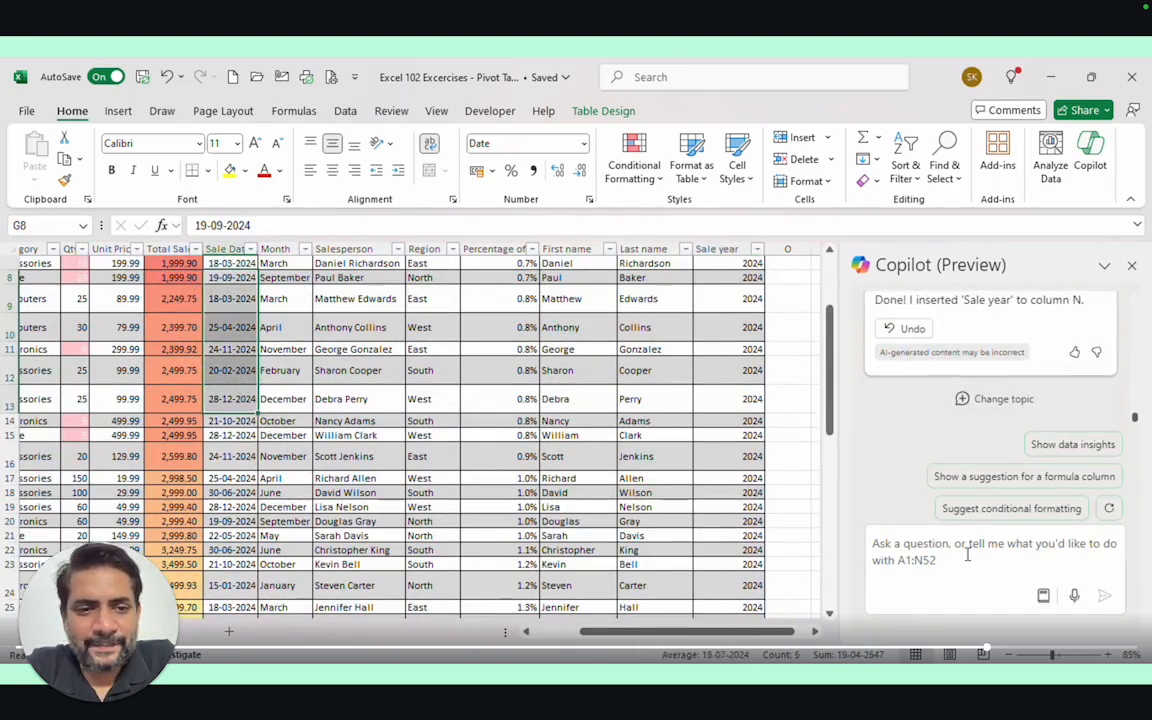
Send Copilot the prompt "Create a 'Sale Month' Column", modelled on the earlier 'Sale year' request
scroll(1041, 367, up, 3)
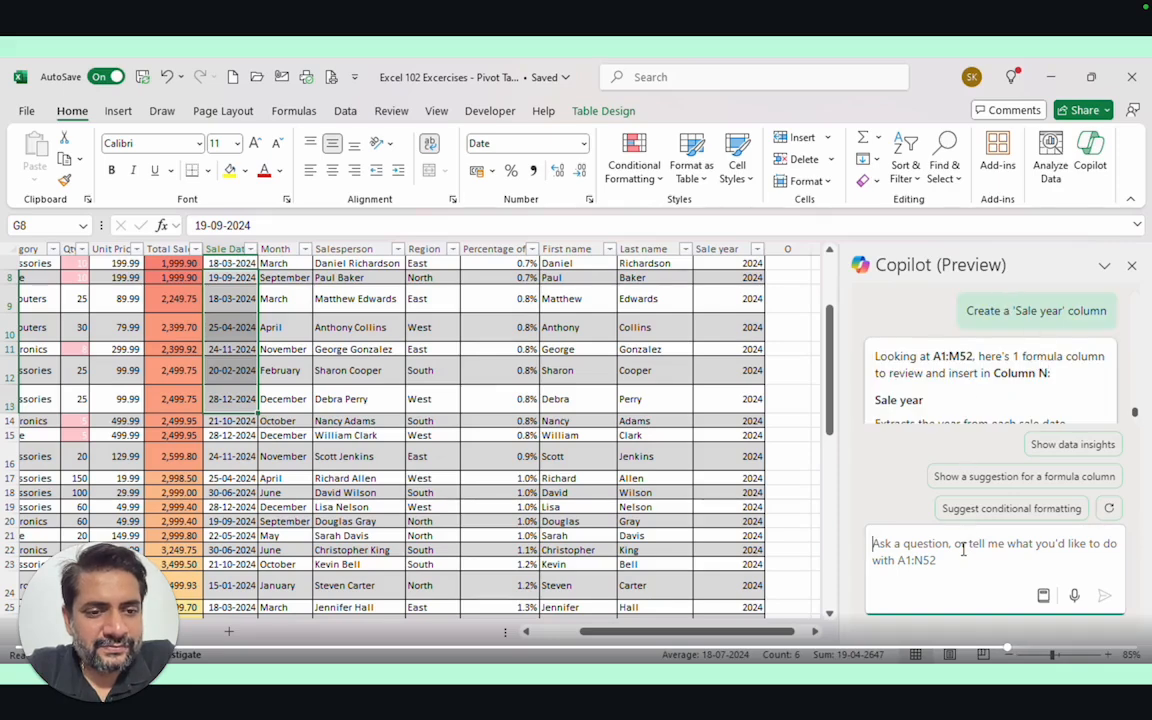
text(Create a ')
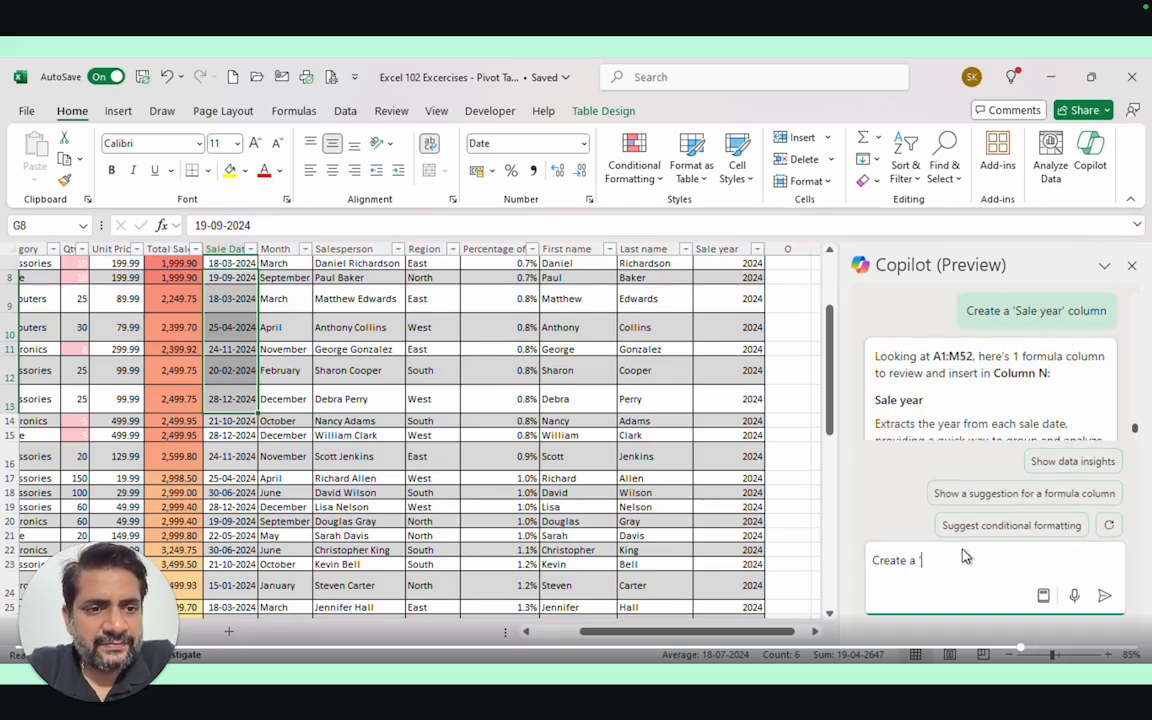
text(Sale Month')
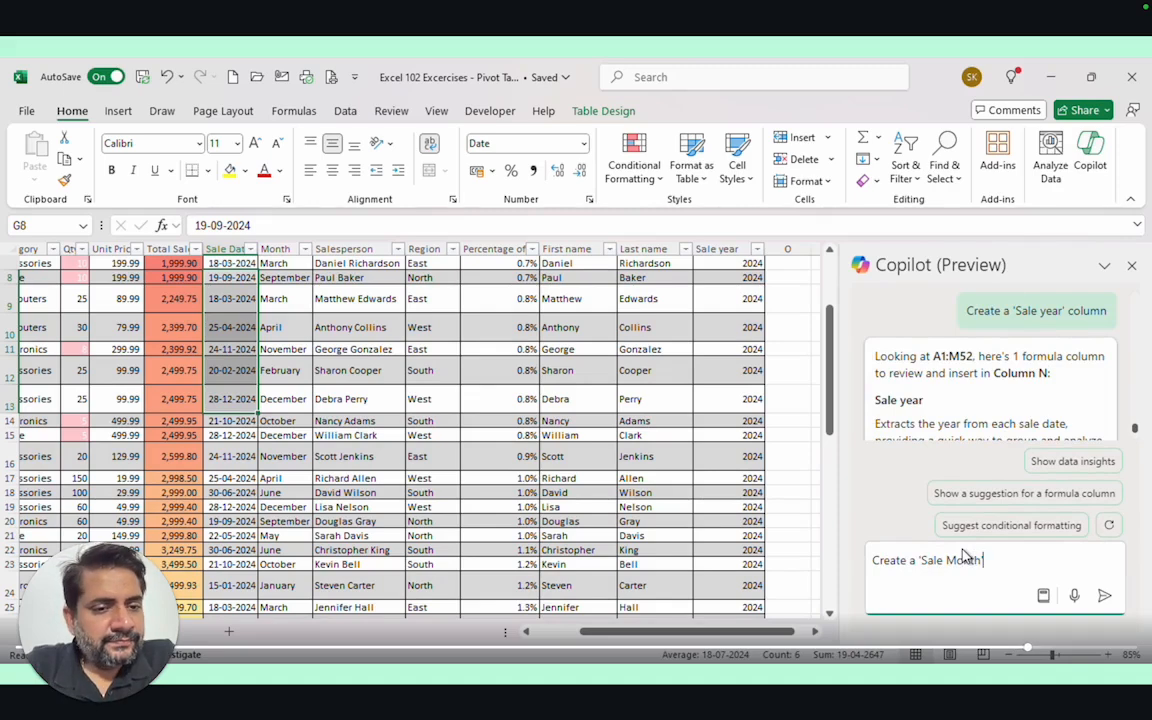
text( Column)
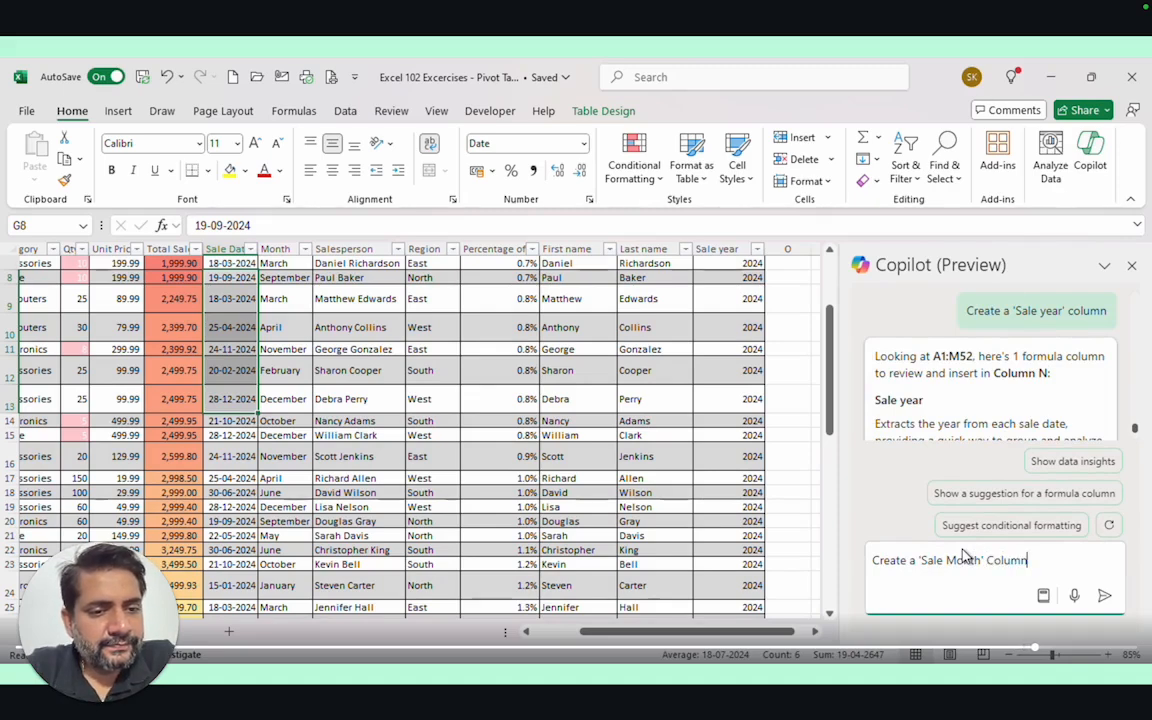
key(Return)
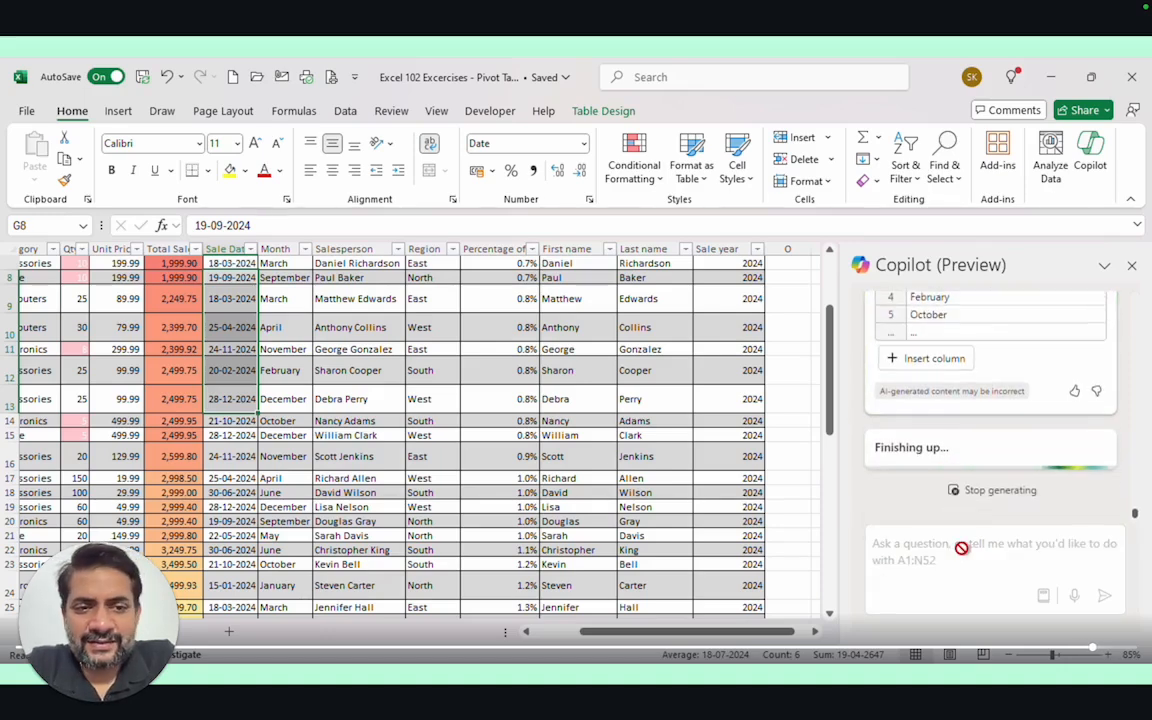
Insert Copilot's suggested 'Sale Month' column into the table, and check its values down to the last row
click(925, 355)
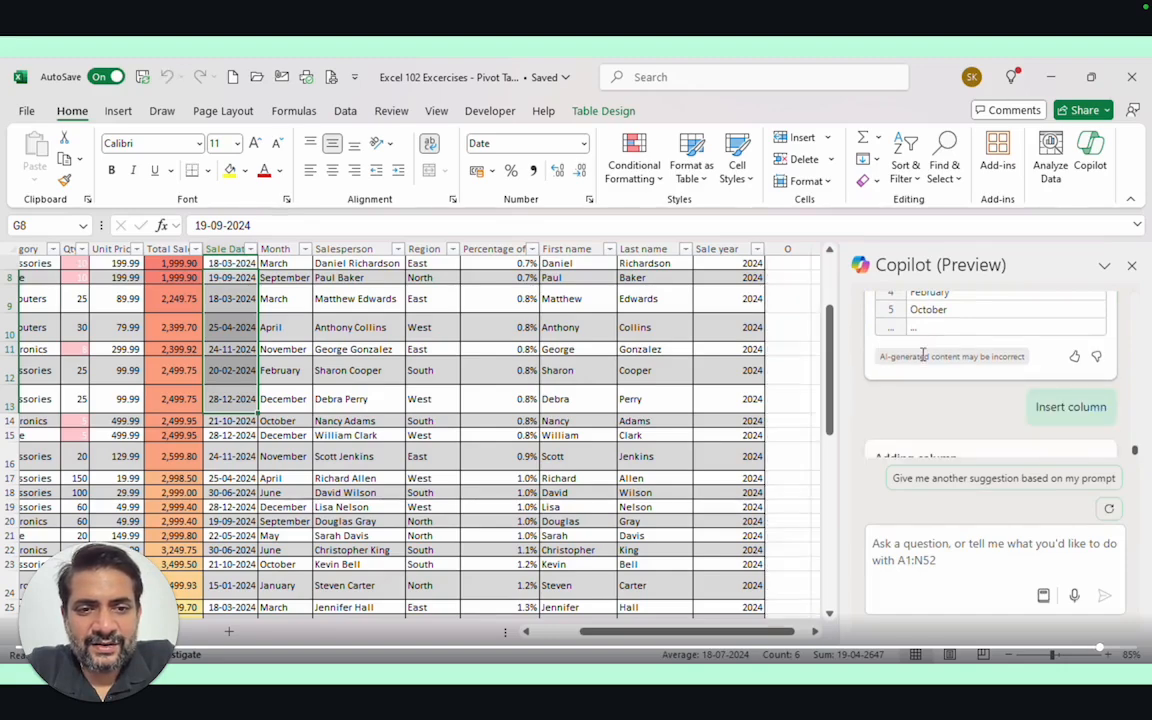
drag(698, 637, 728, 633)
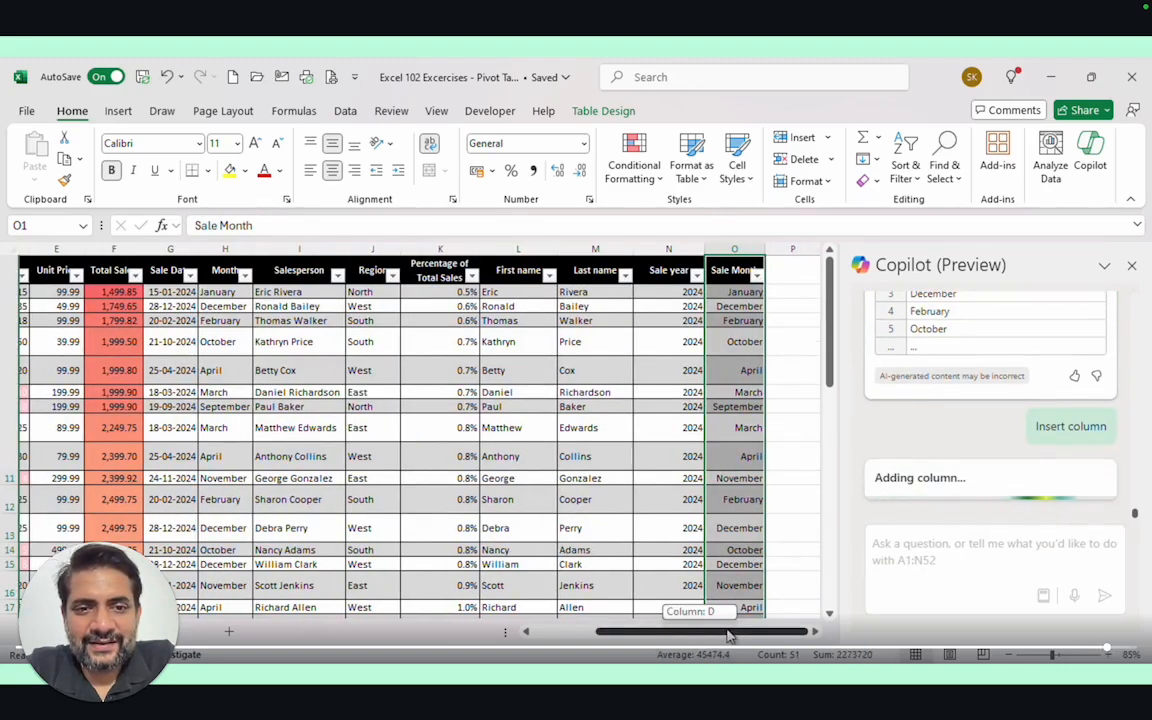
scroll(748, 425, down, 10)
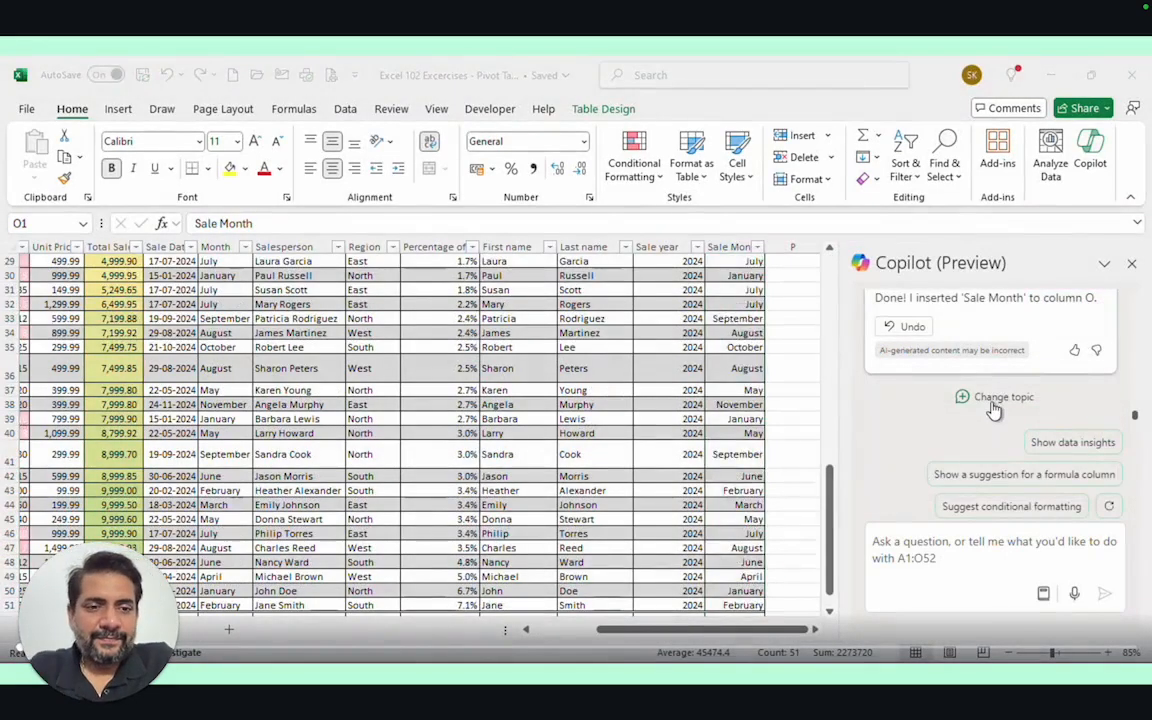
In a new Copilot topic, ask "Who was the best performing sales person" and review the answer with its summary table
click(994, 402)
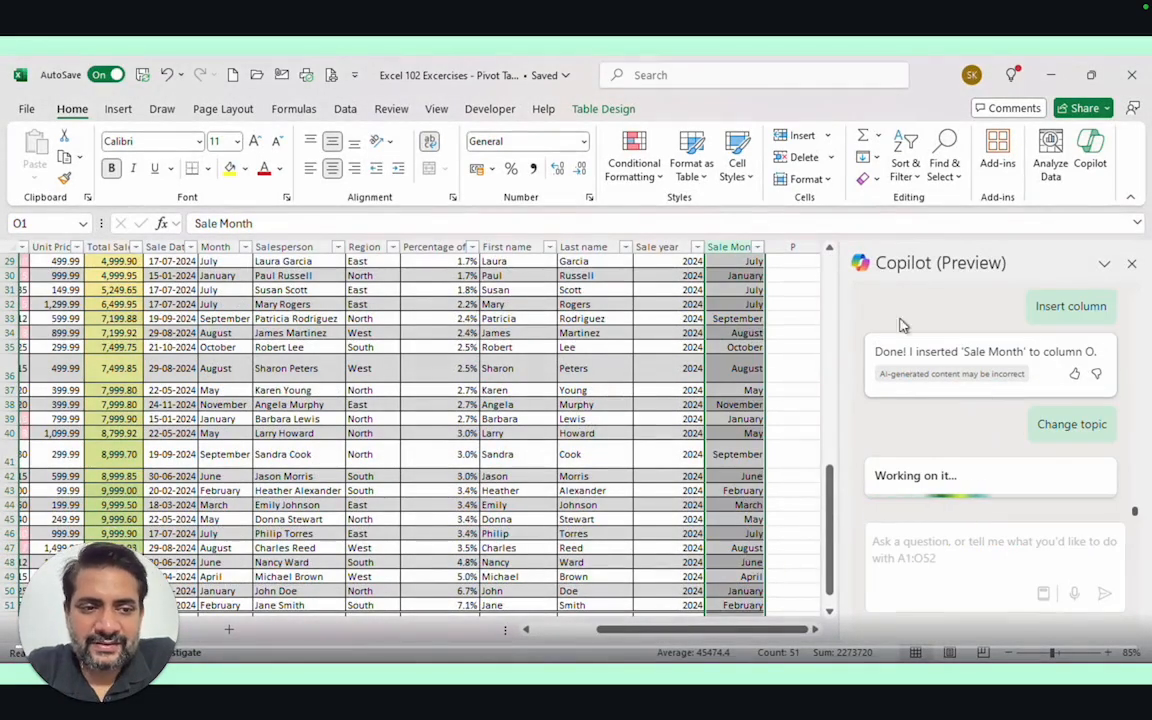
scroll(300, 390, up, 3)
scroll(303, 397, up, 6)
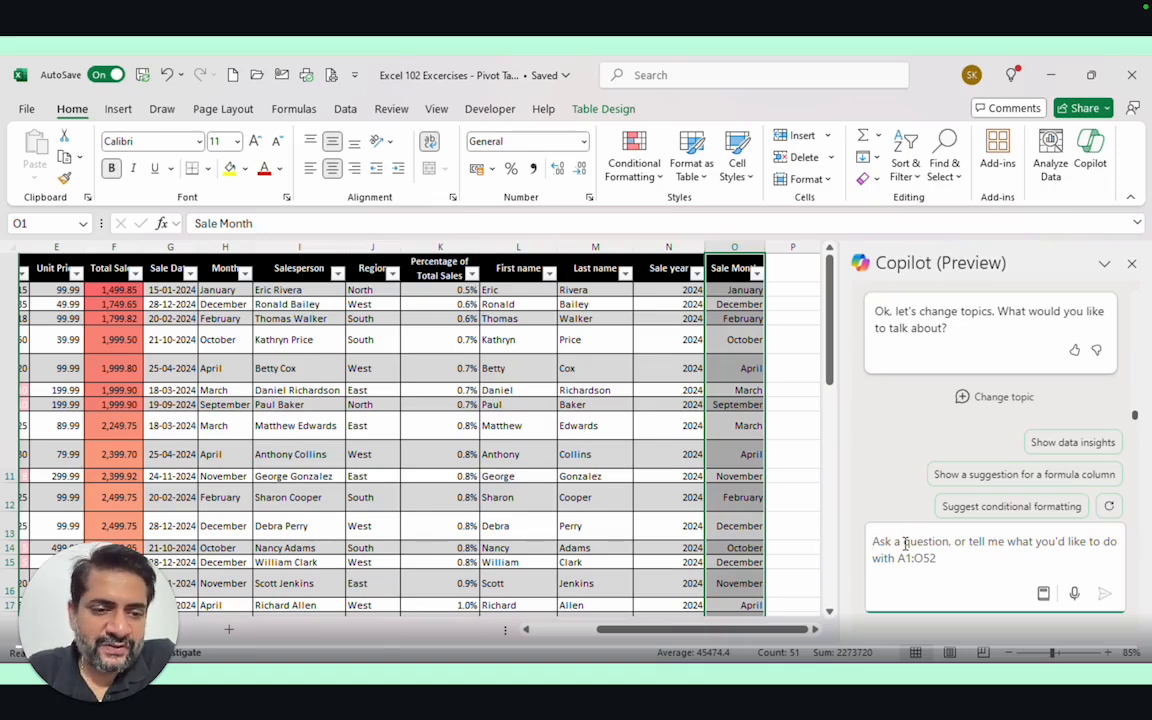
text(Who was the best)
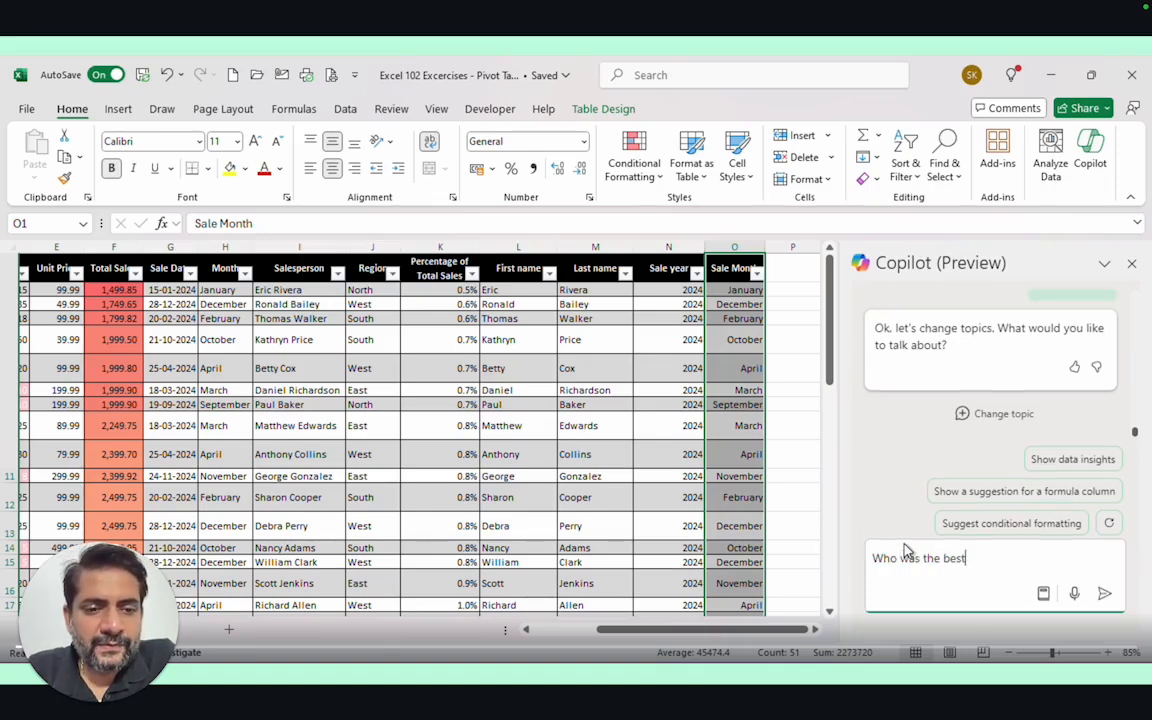
text( perfor)
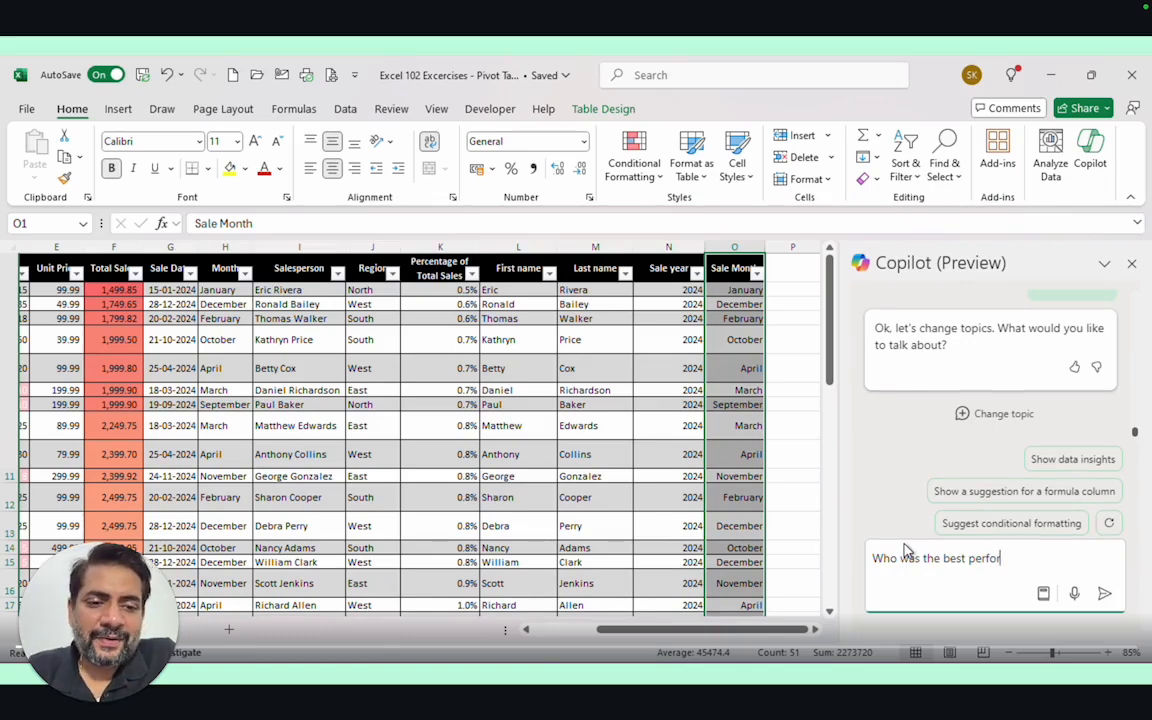
text(ming )
text(sale)
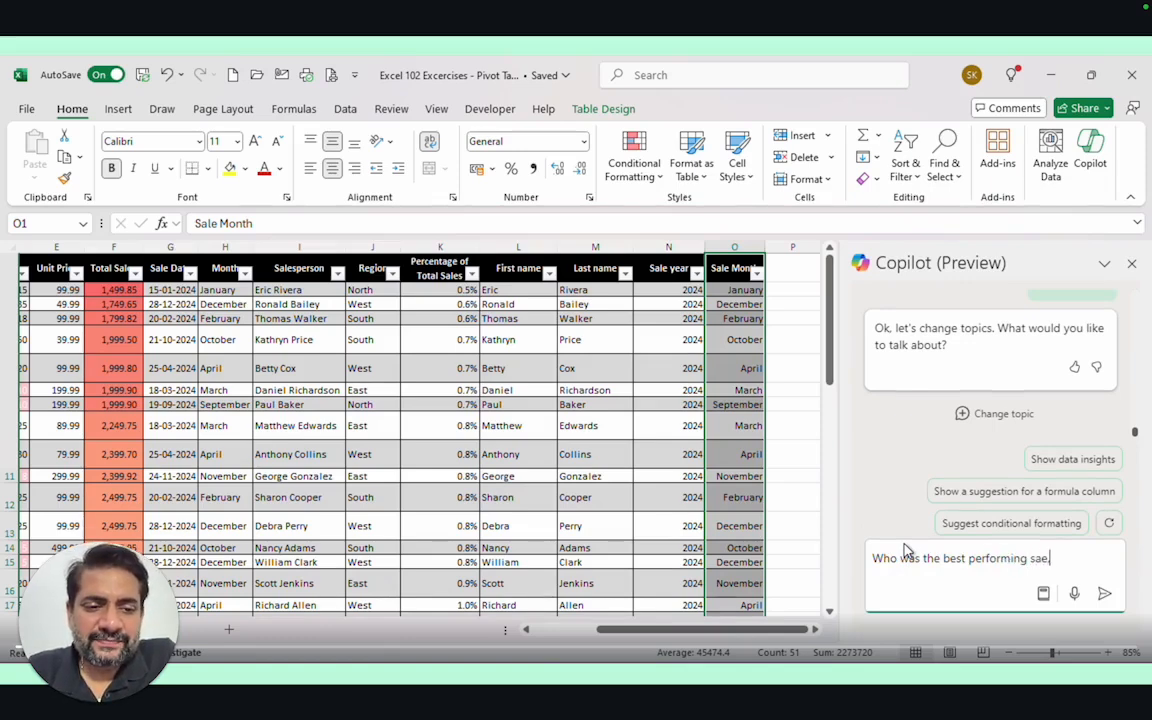
key(BackSpace)
text(les person)
key(Return)
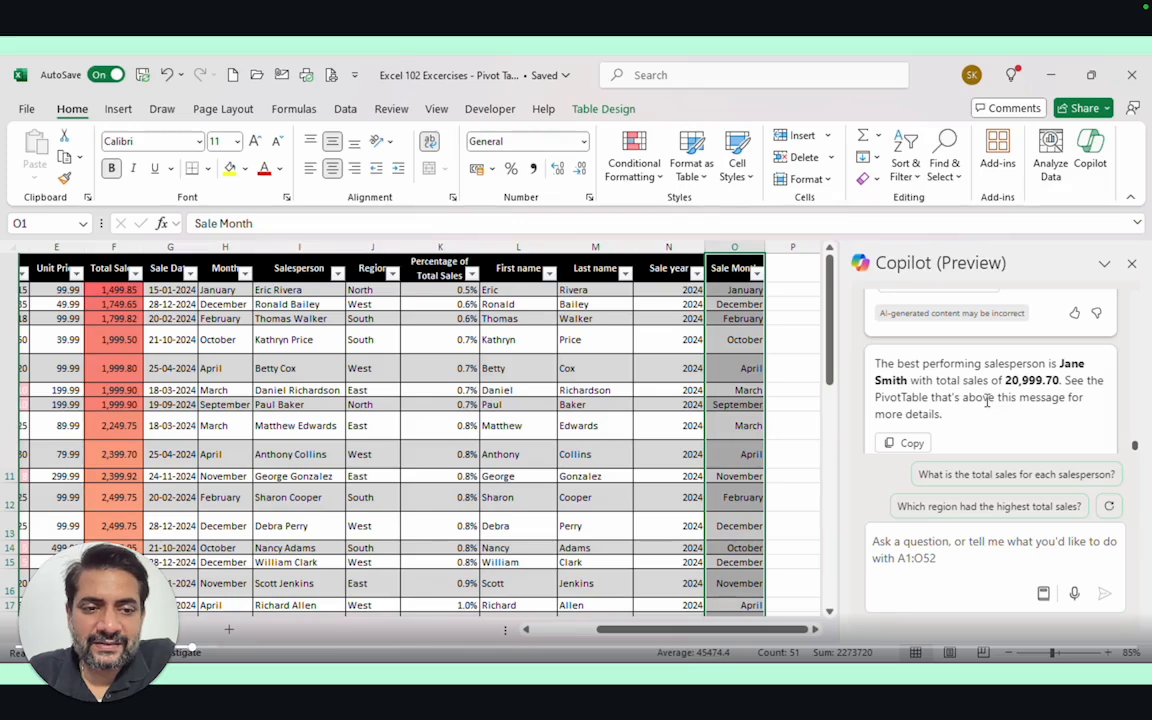
scroll(1009, 400, up, 3)
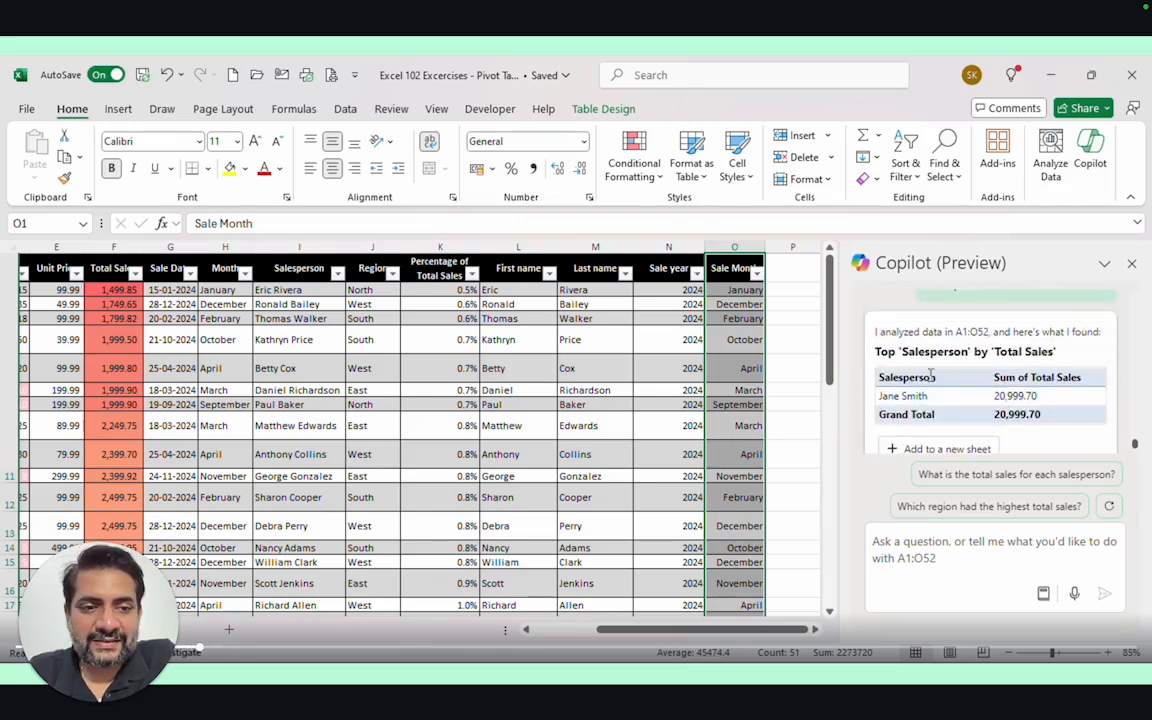
scroll(930, 378, down, 3)
scroll(932, 382, up, 2)
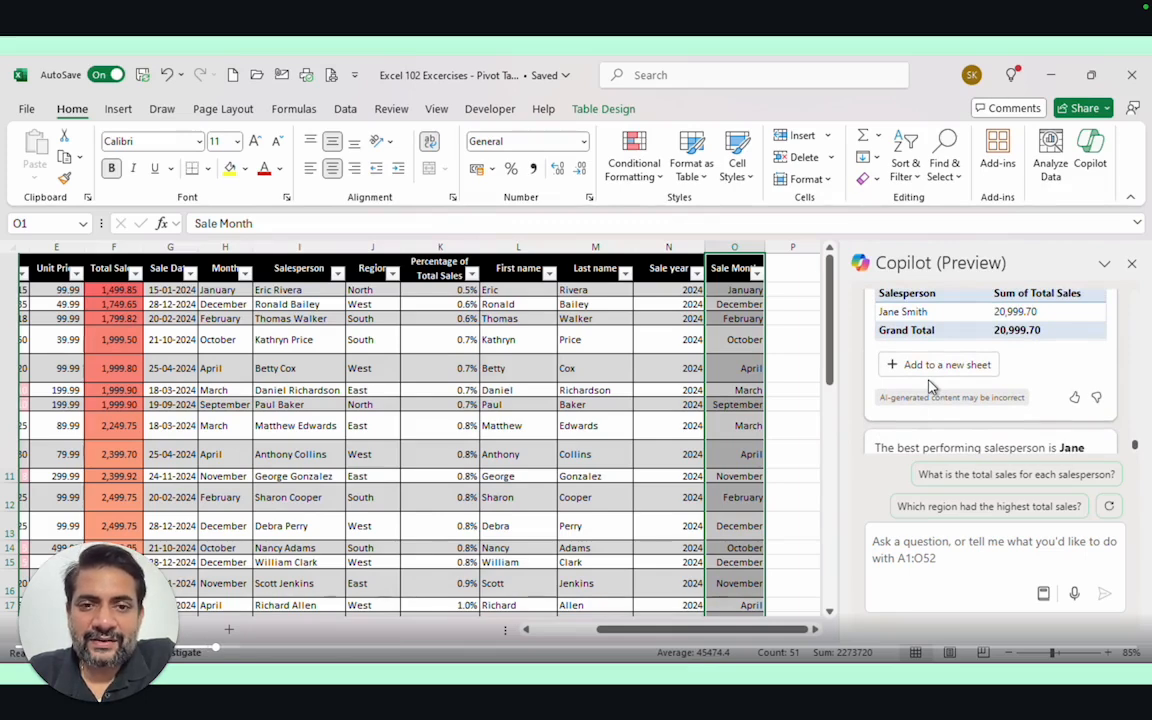
Ask Copilot the suggested "What is the total sales for each salesperson?", add the resulting pivot chart to a new sheet, and return to the source data
scroll(958, 390, down, 3)
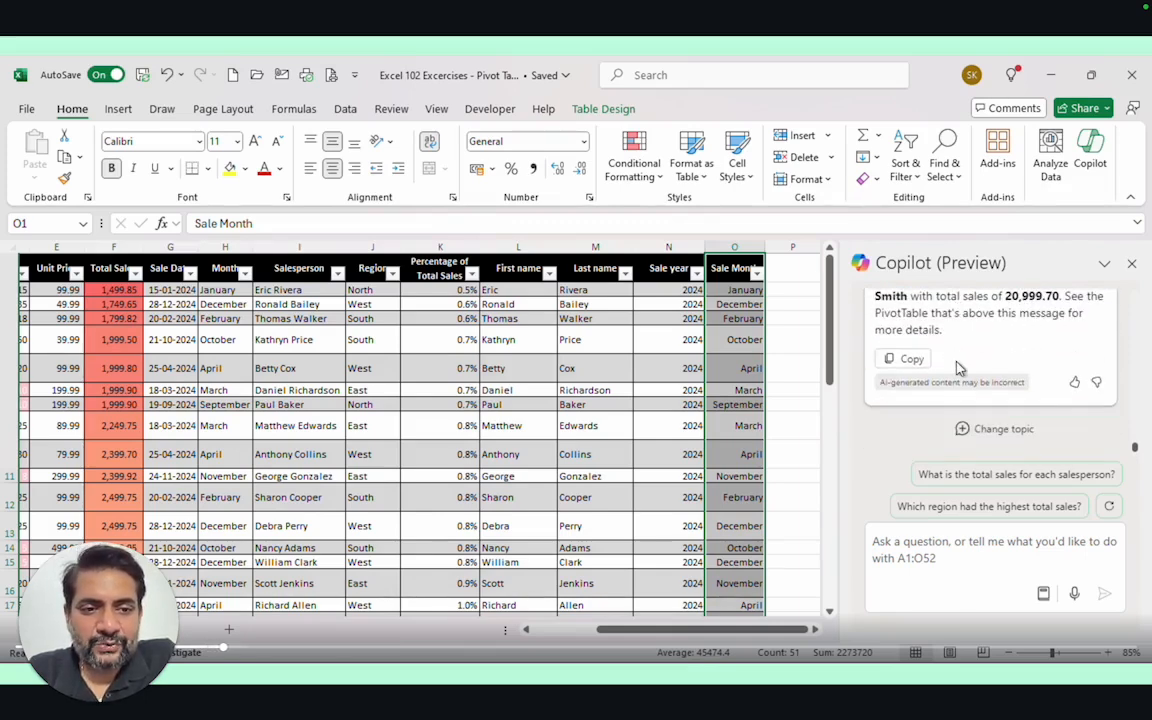
click(975, 475)
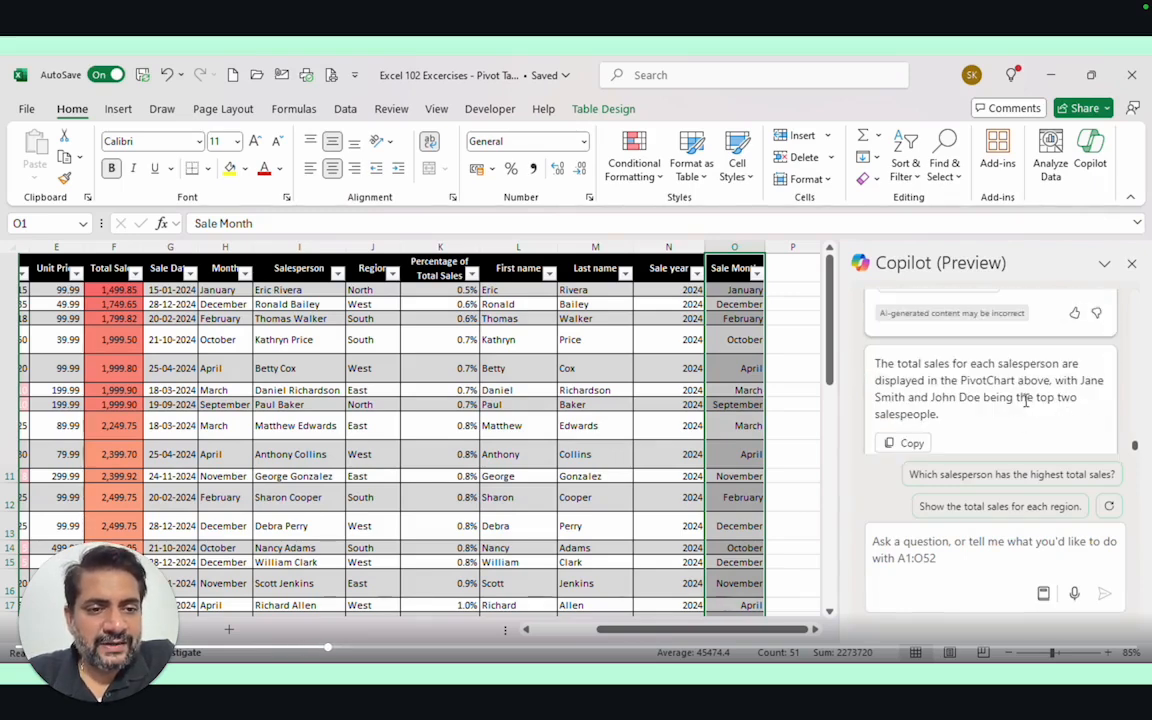
click(957, 361)
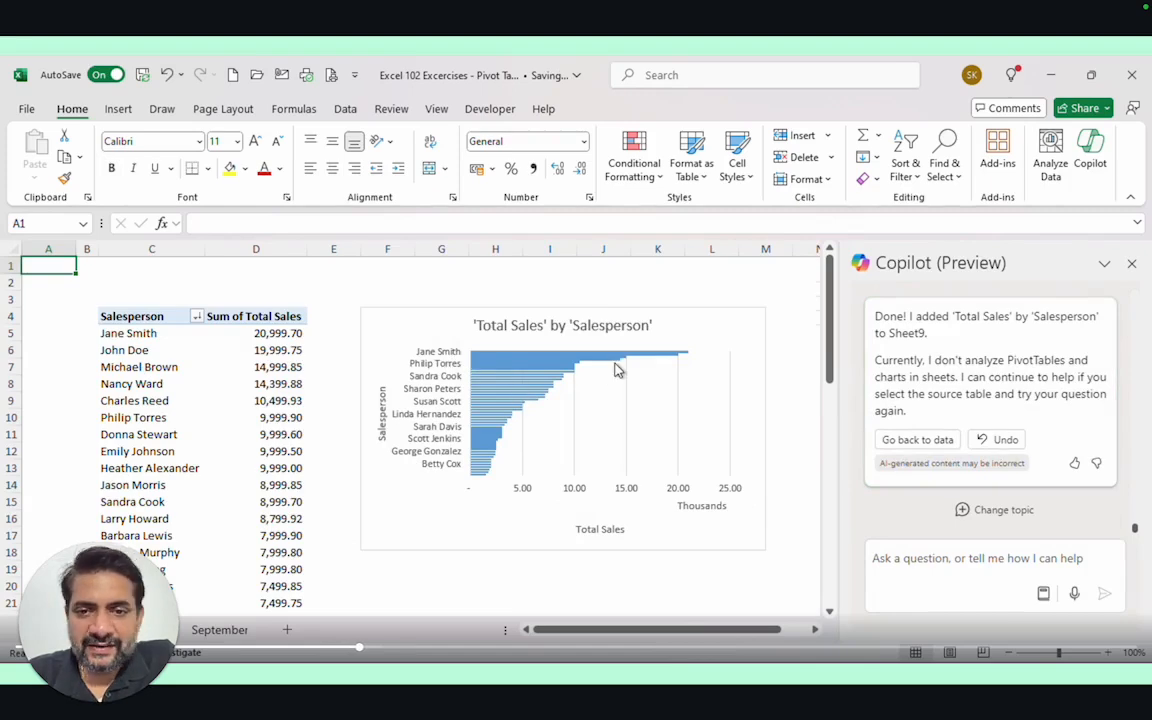
click(929, 441)
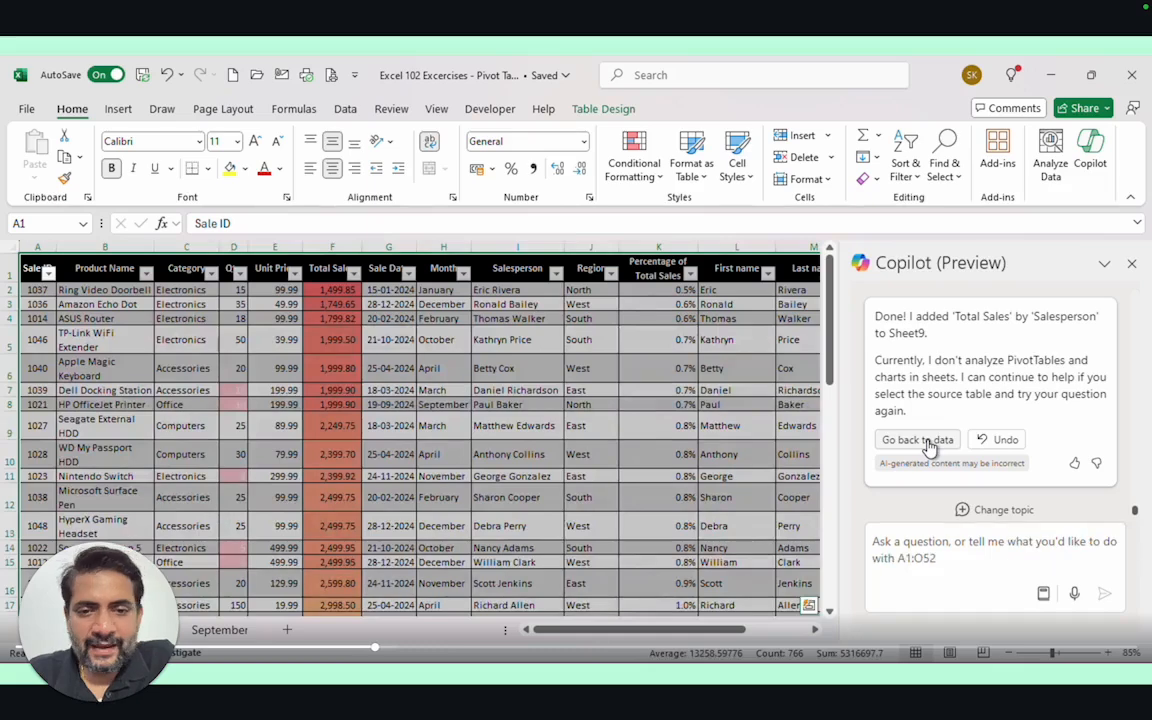
Send Copilot the ready-made prompt "How can Copilot help?" and read through the capabilities it describes
click(946, 472)
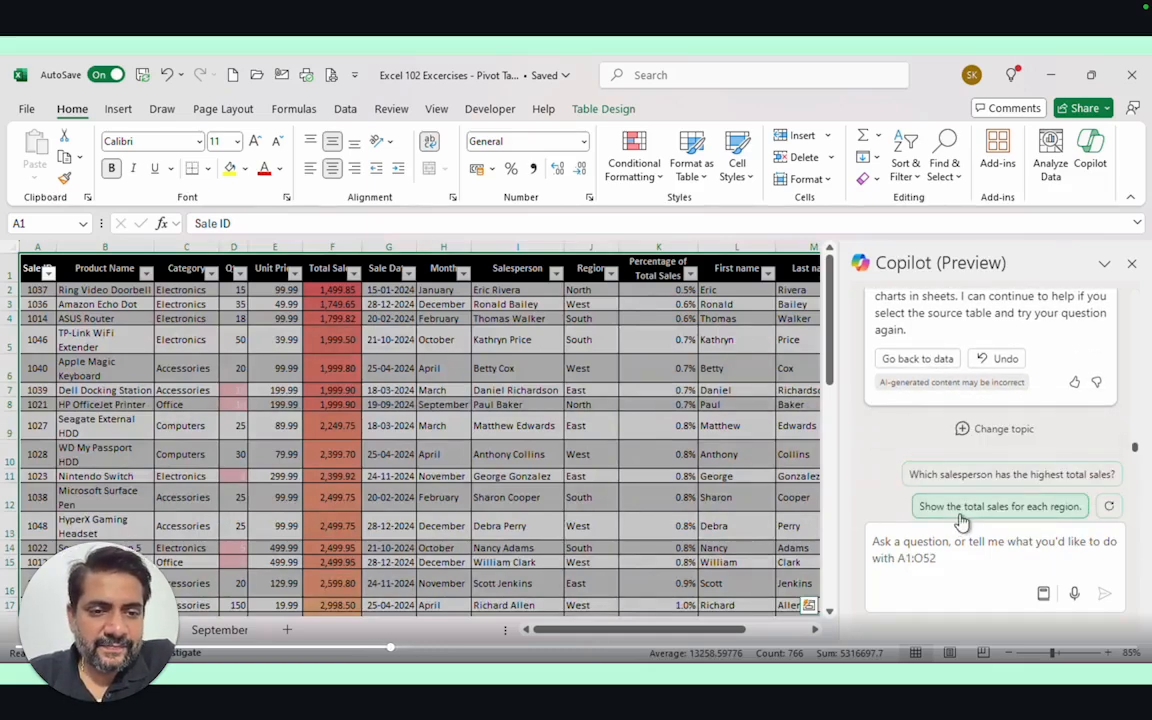
click(1010, 507)
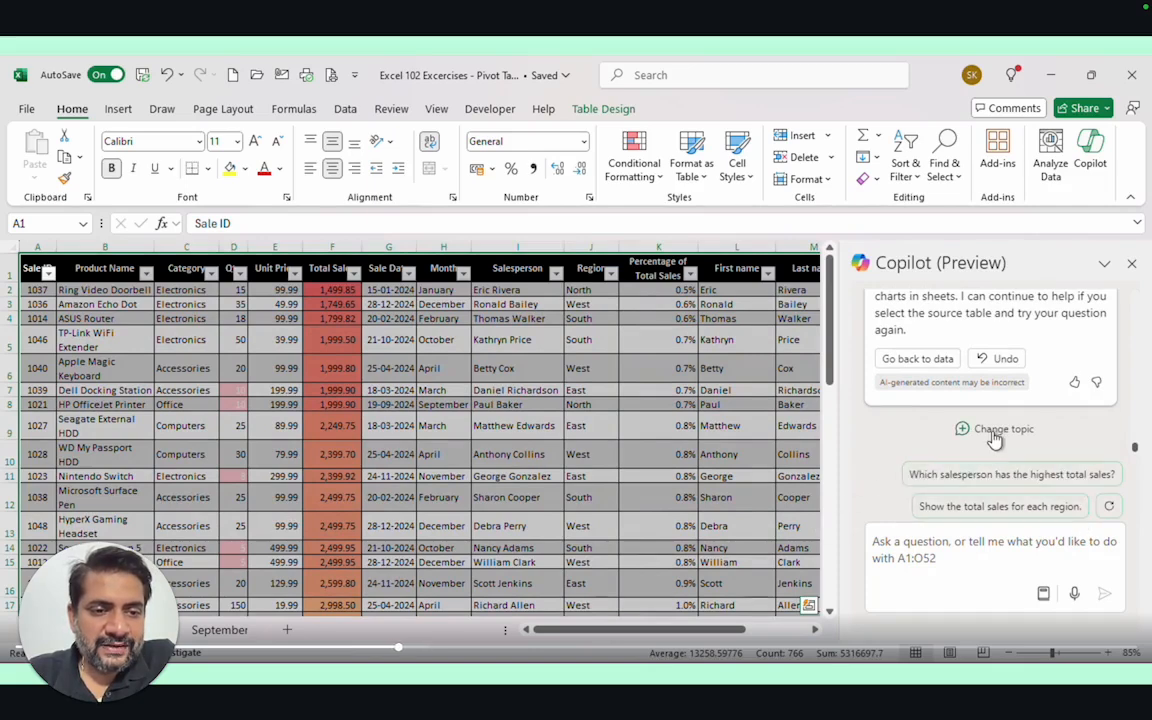
click(1043, 593)
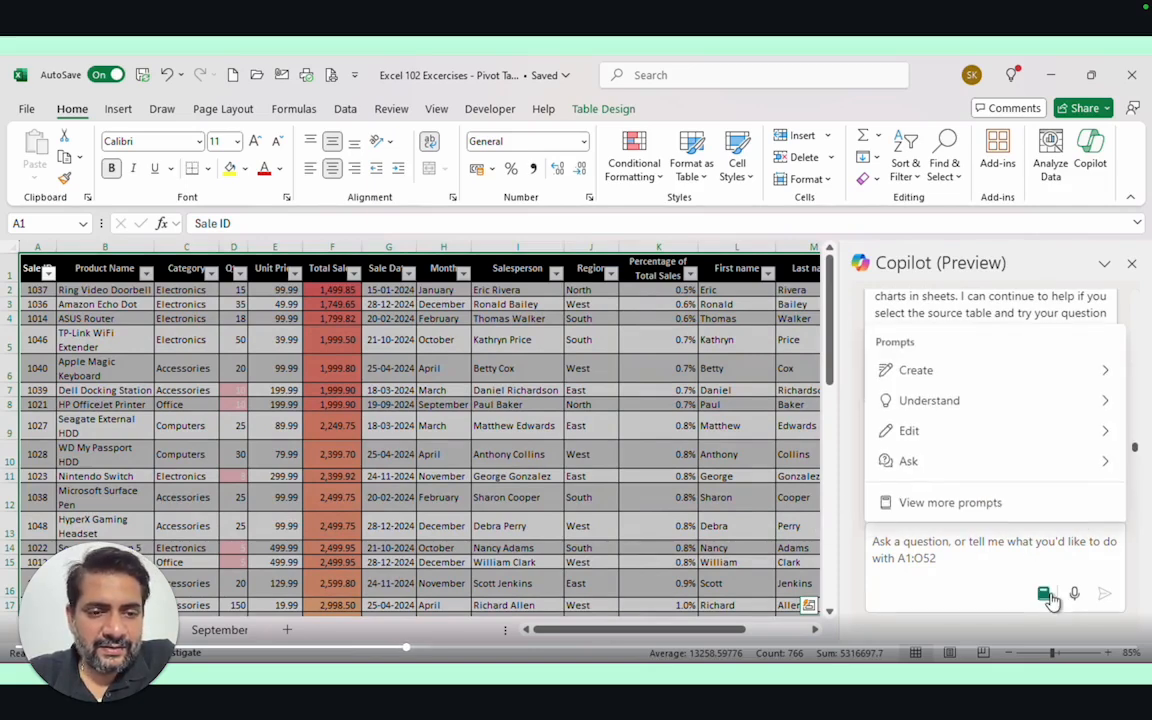
click(961, 468)
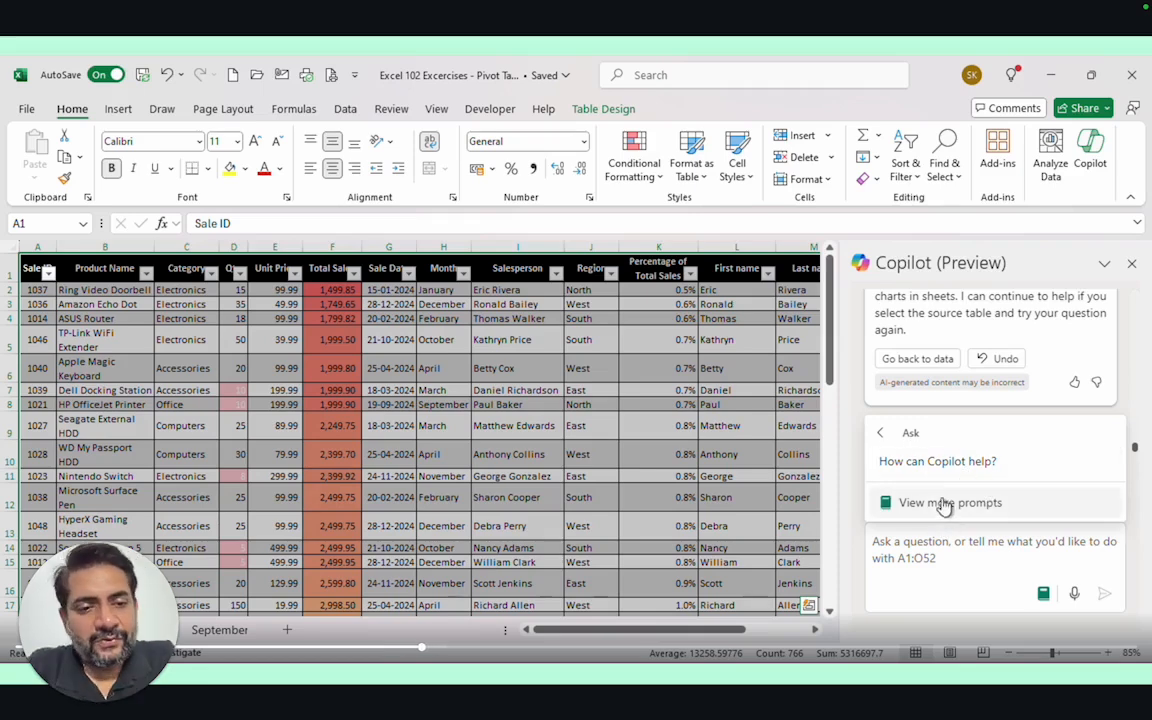
click(941, 465)
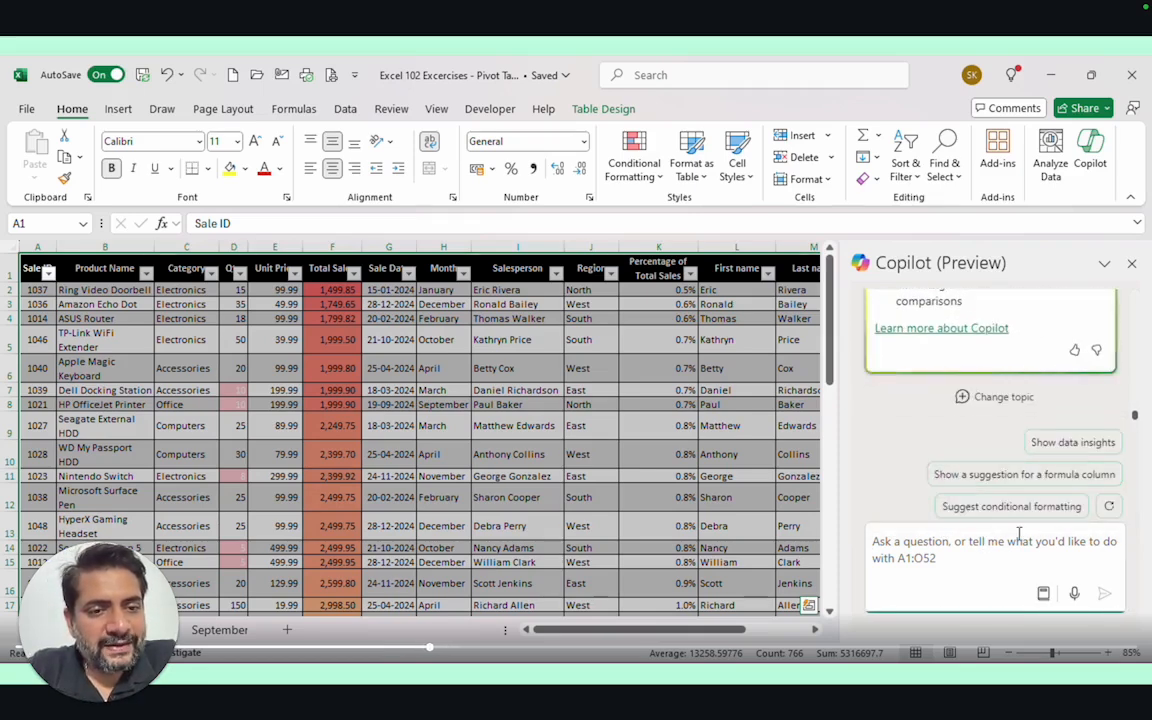
scroll(950, 420, up, 5)
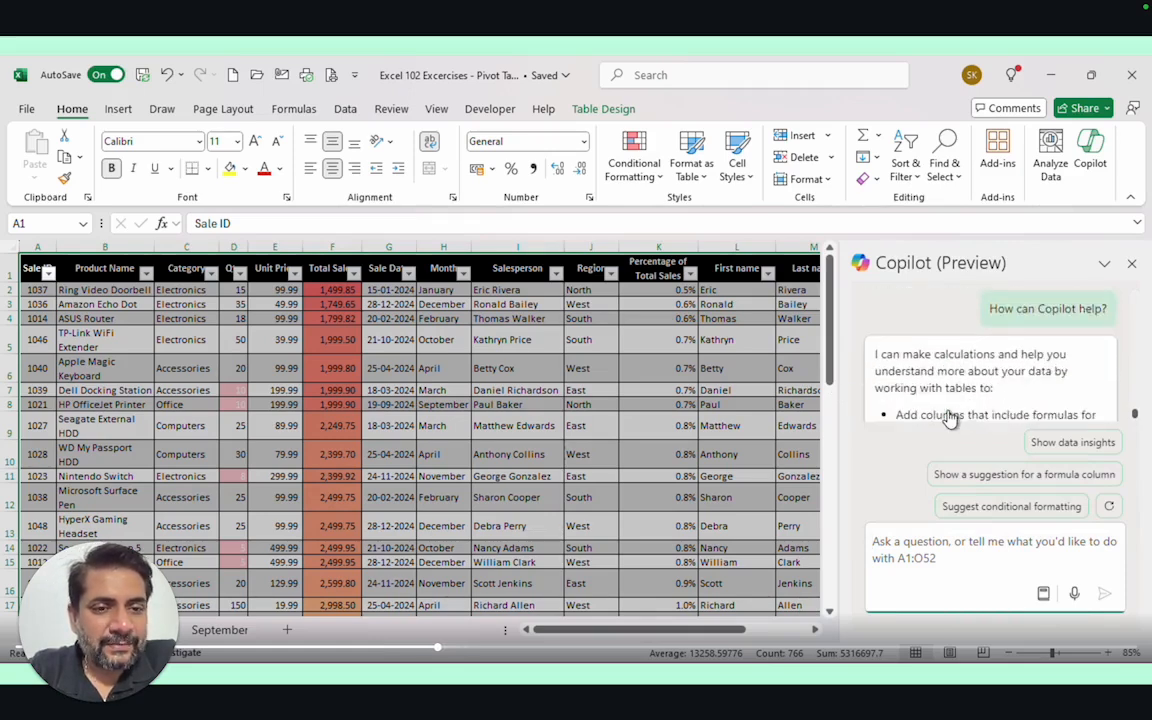
scroll(950, 420, down, 1)
scroll(956, 330, down, 3)
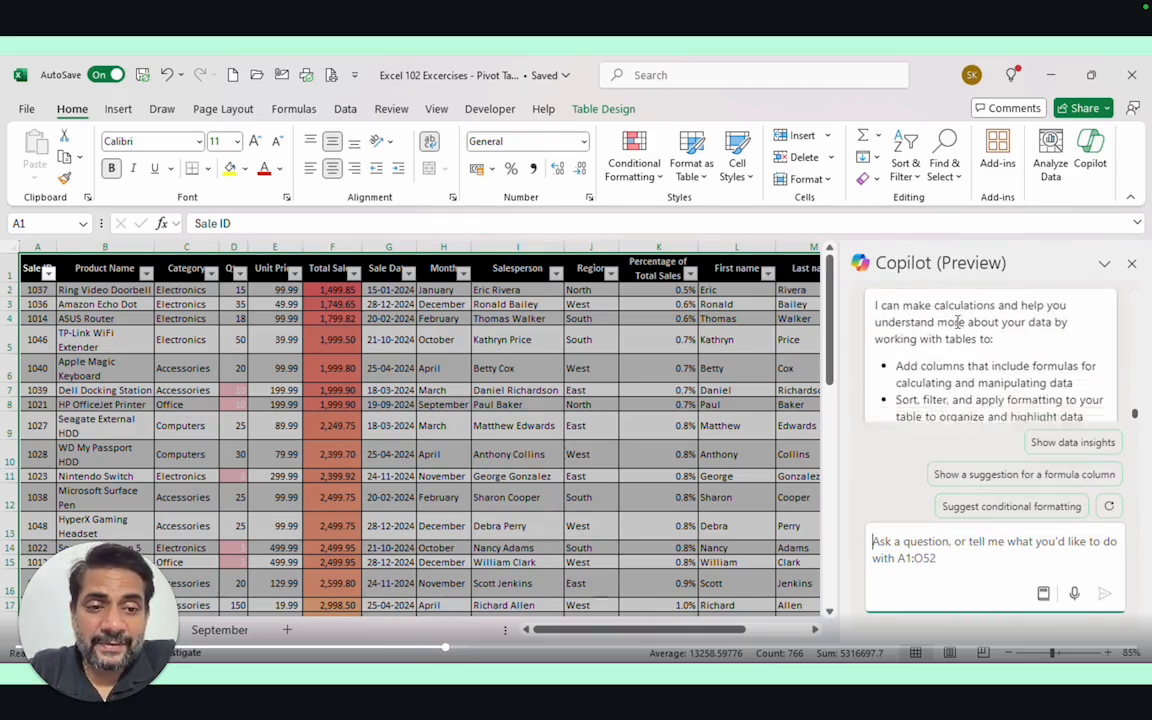
scroll(975, 362, down, 3)
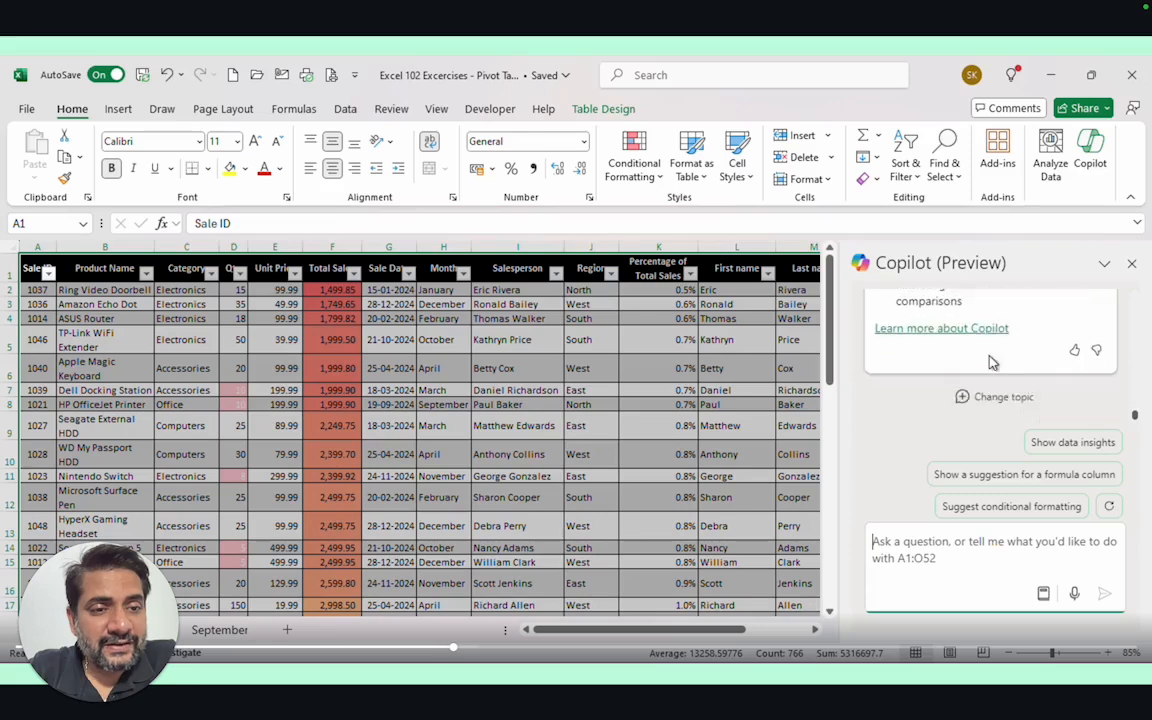
scroll(990, 362, up, 3)
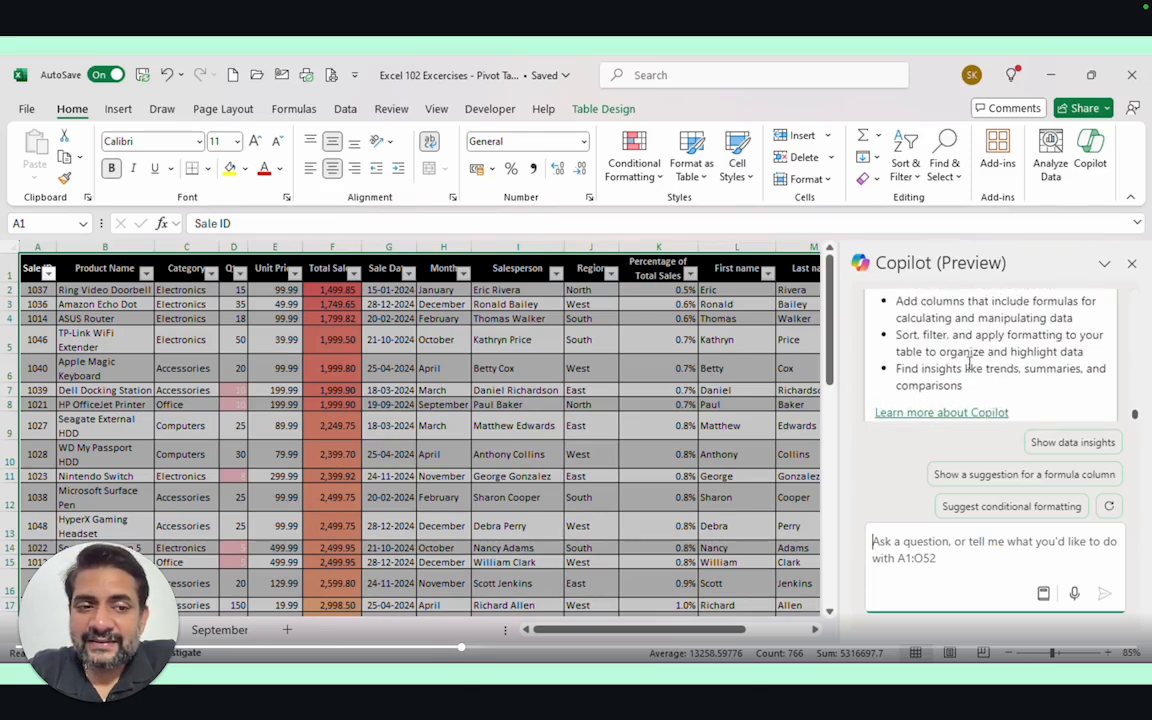
Try asking Copilot "what has the trend been for sales?" and read its reply
click(909, 543)
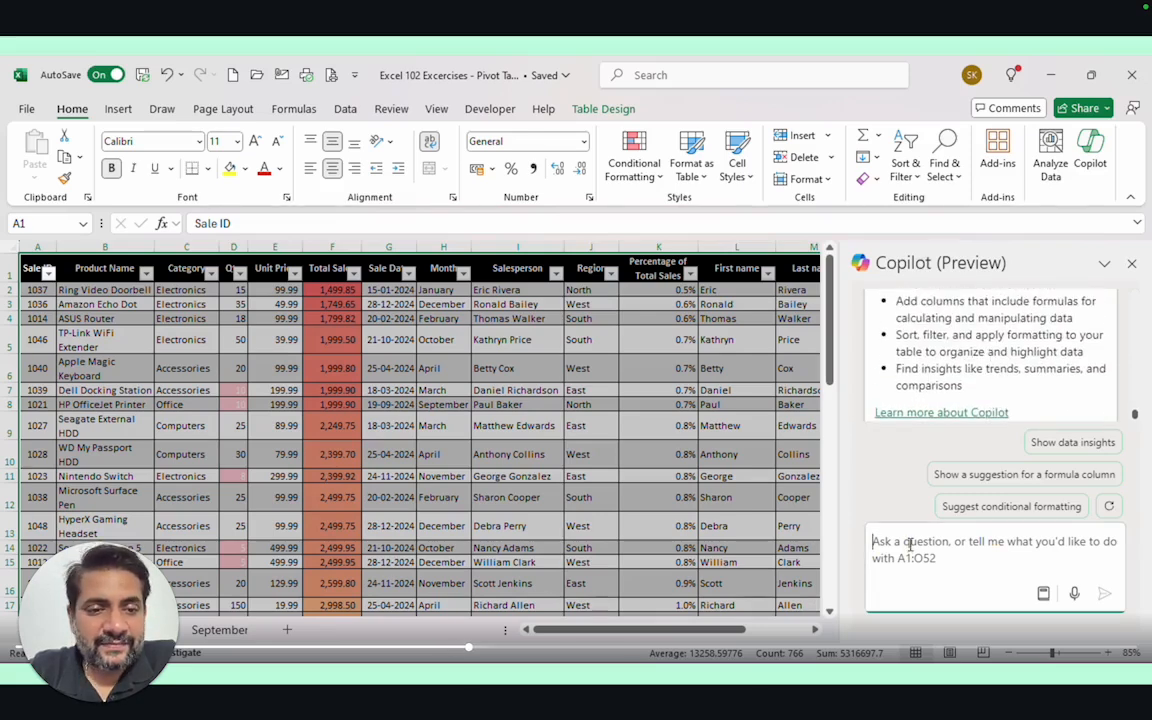
text(what has the trend been for sales?)
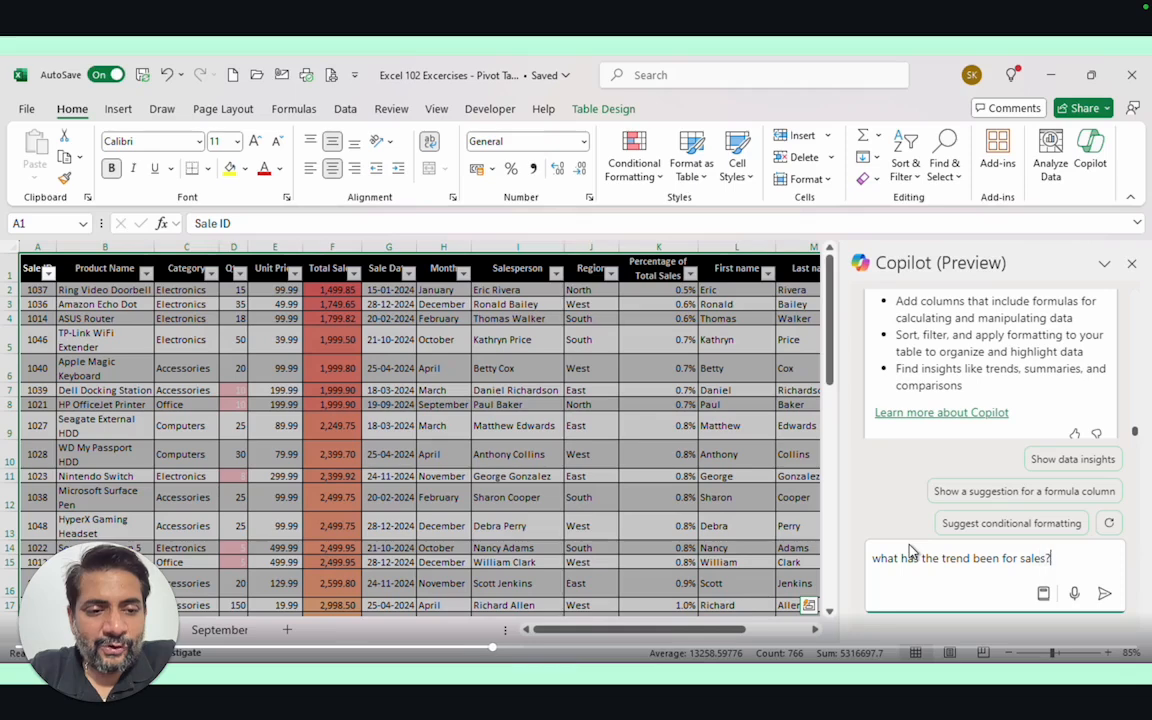
key(Return)
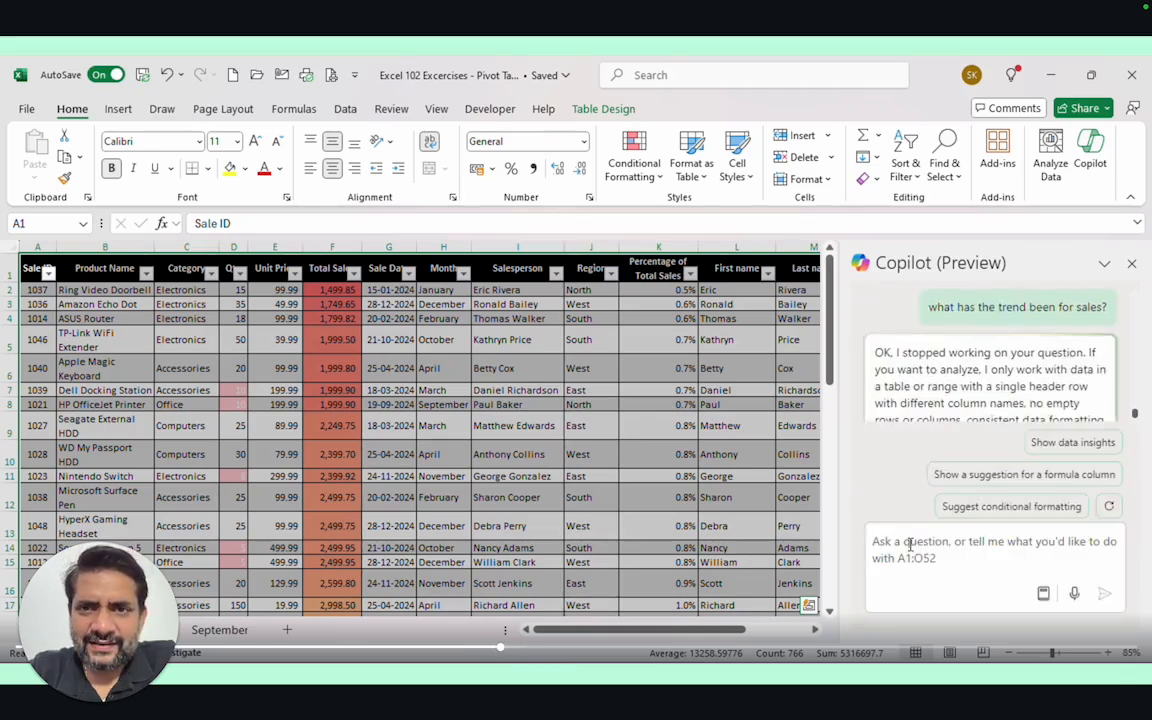
scroll(892, 417, up, 3)
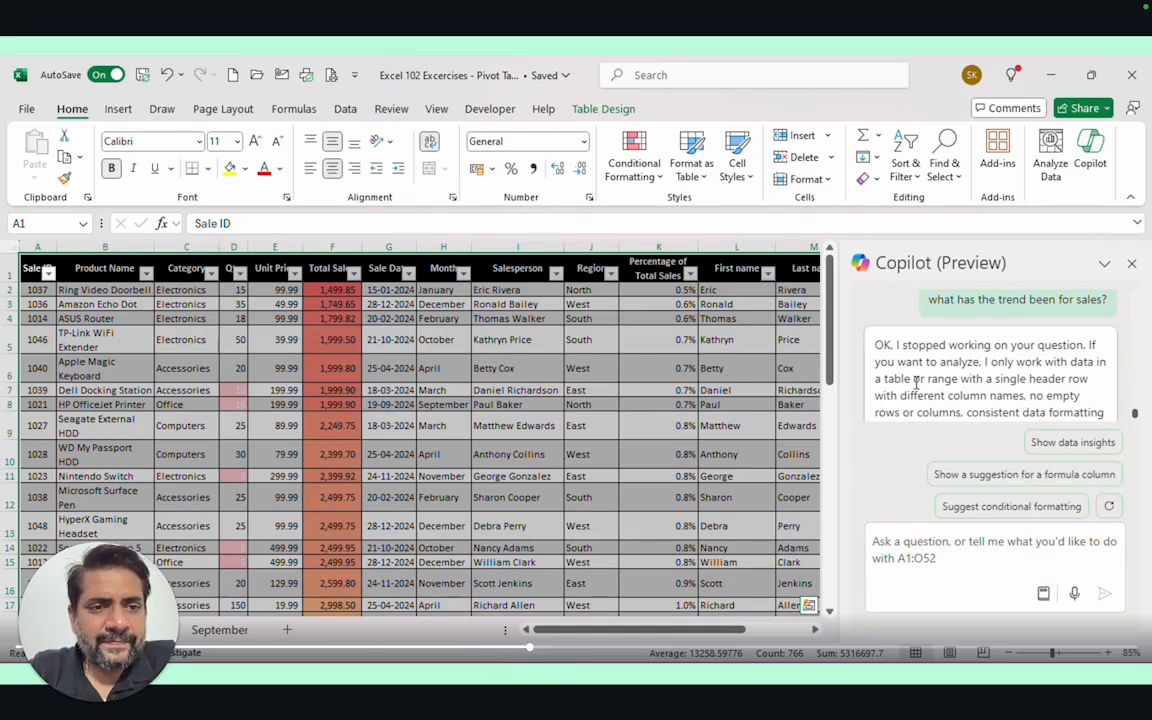
Ask Copilot "what has the trend been around sales?" and add the resulting trend chart to a new sheet
click(957, 558)
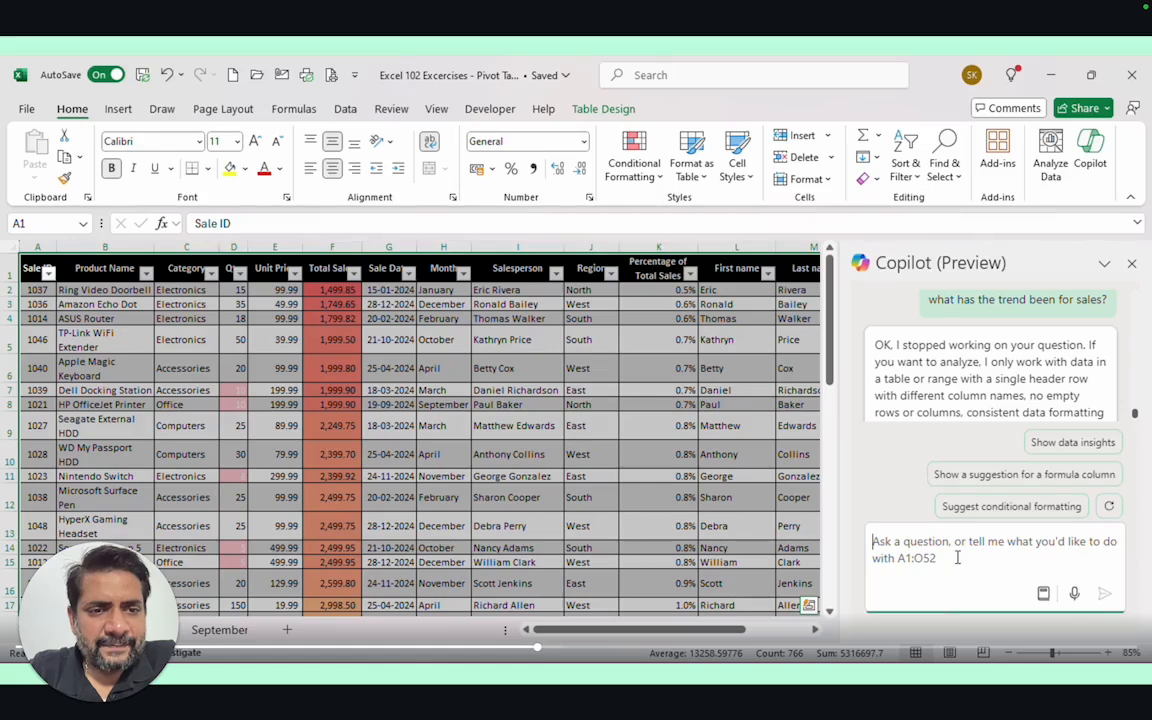
text(what has the trend been around sales?)
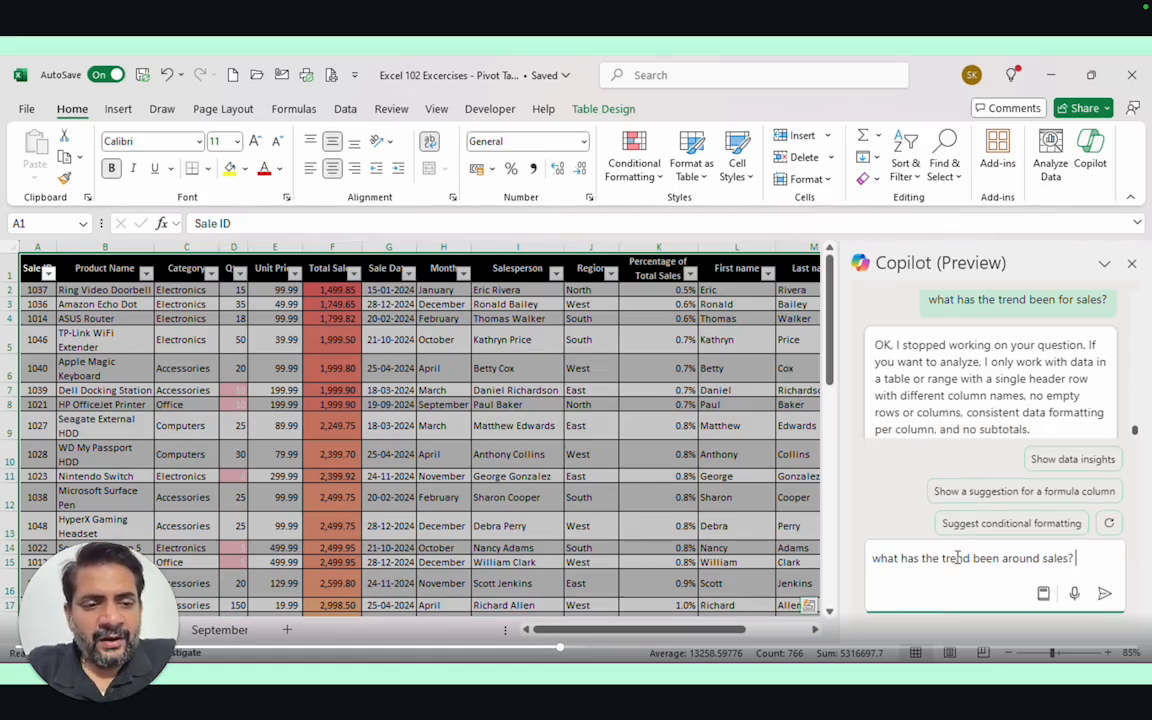
key(Return)
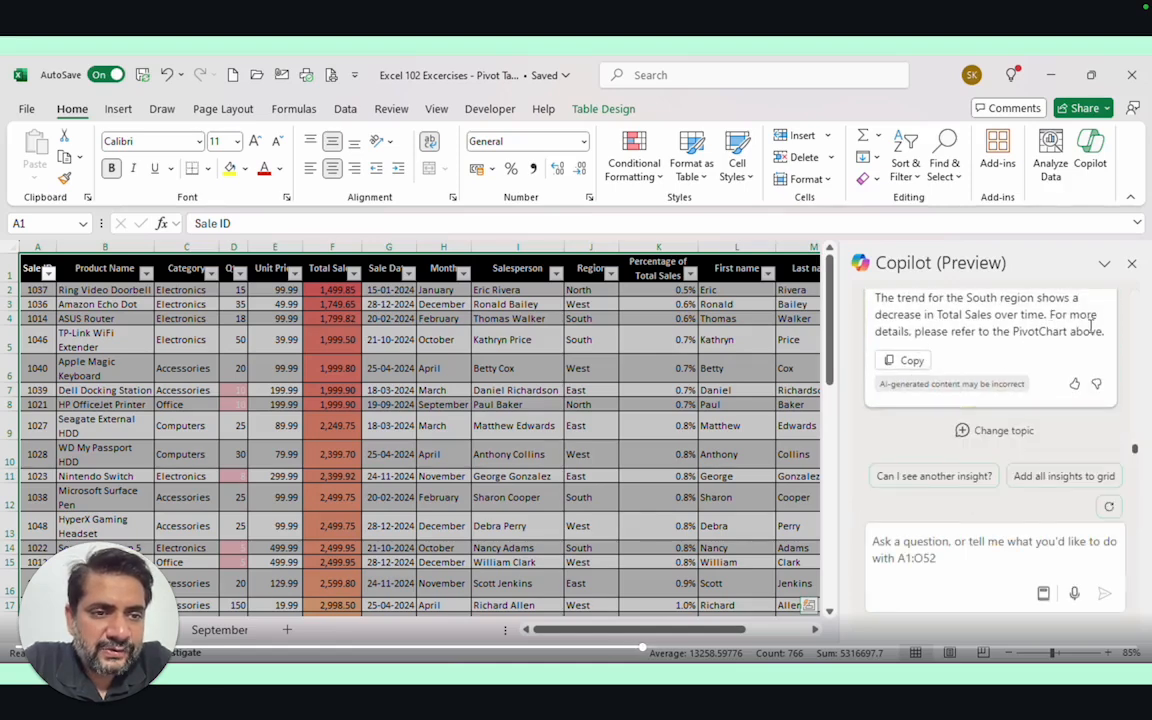
scroll(928, 366, up, 1)
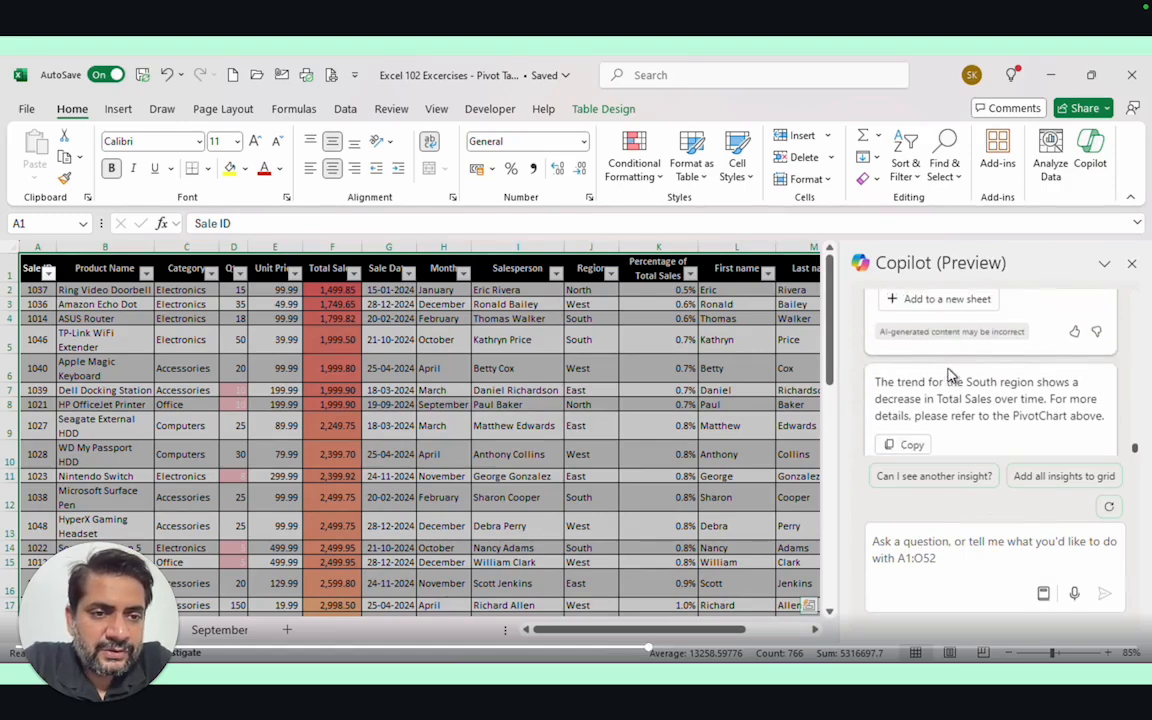
click(937, 304)
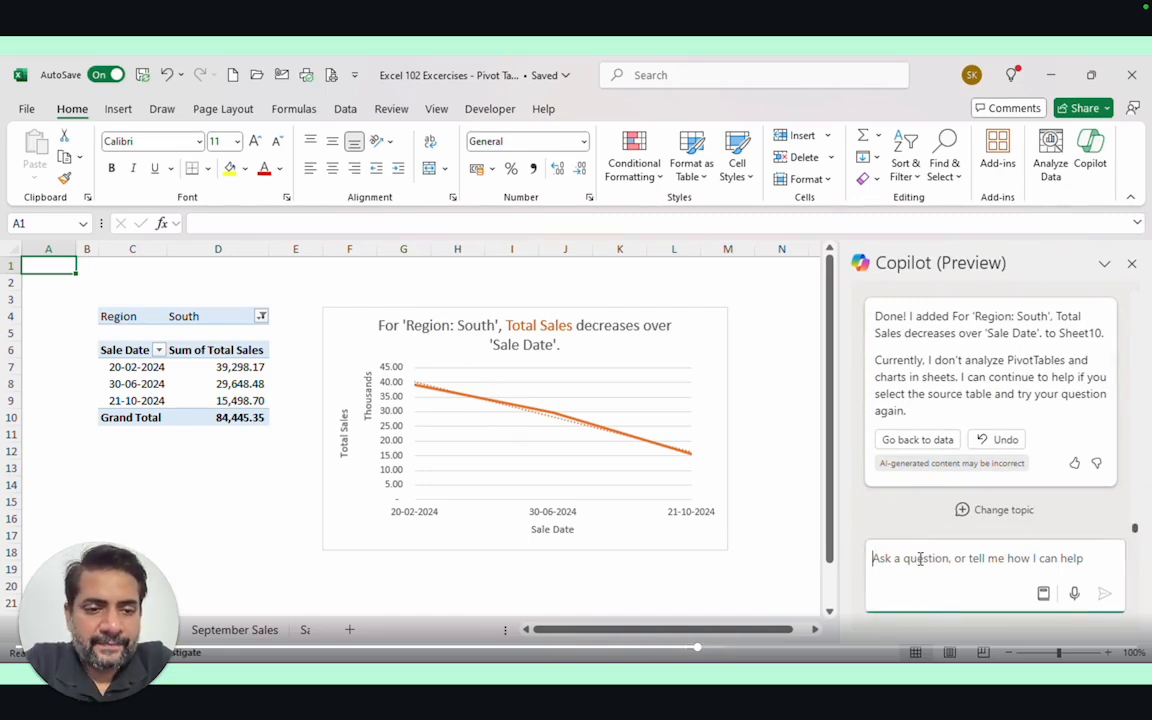
From the new trend chart sheet, send Copilot "Create a trend line for all the regions" and read its reply
text(Cre)
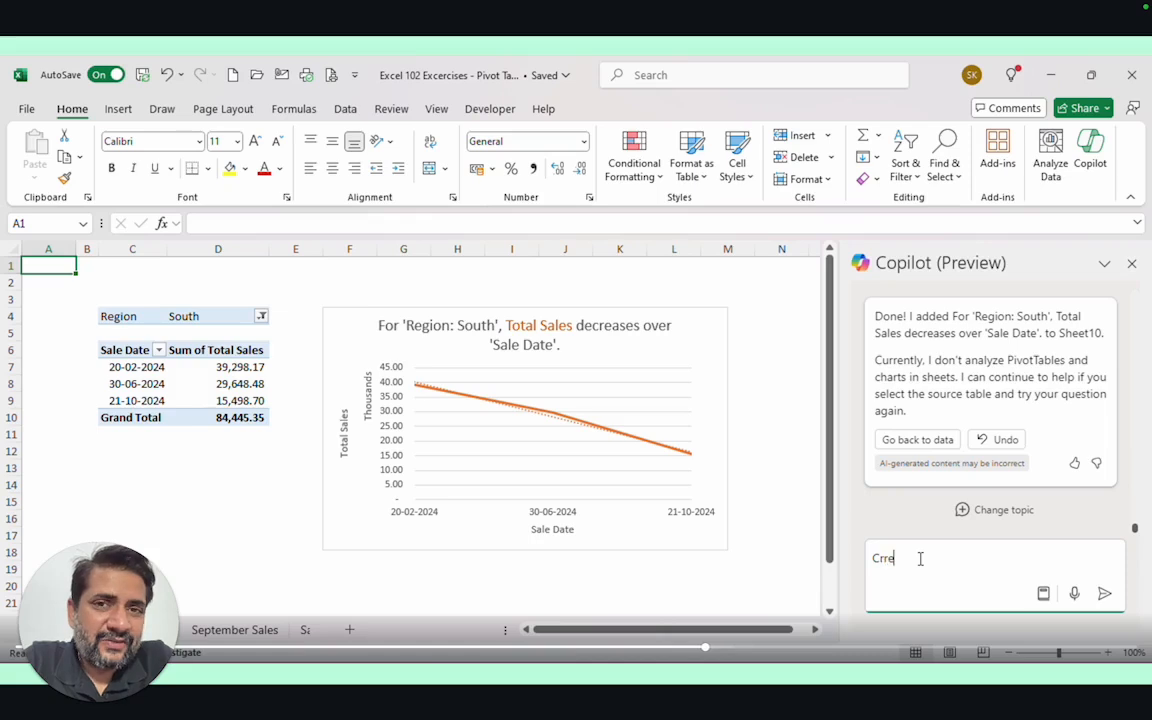
text(ate a trend line for all the regions)
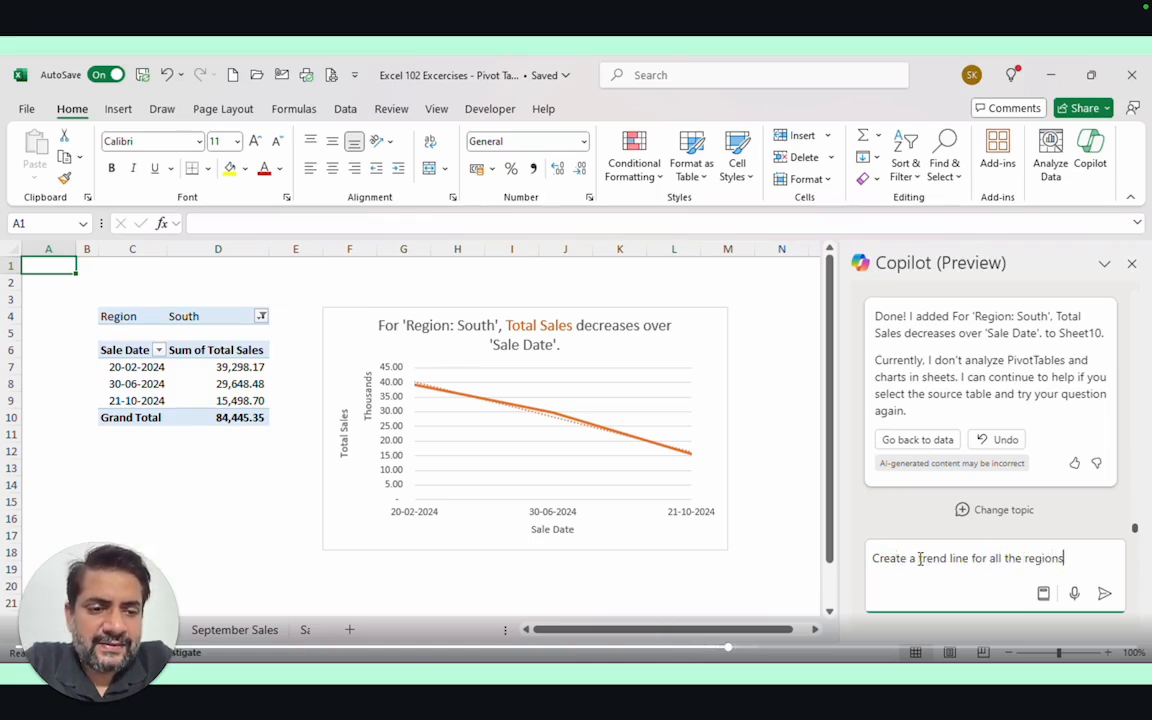
key(Return)
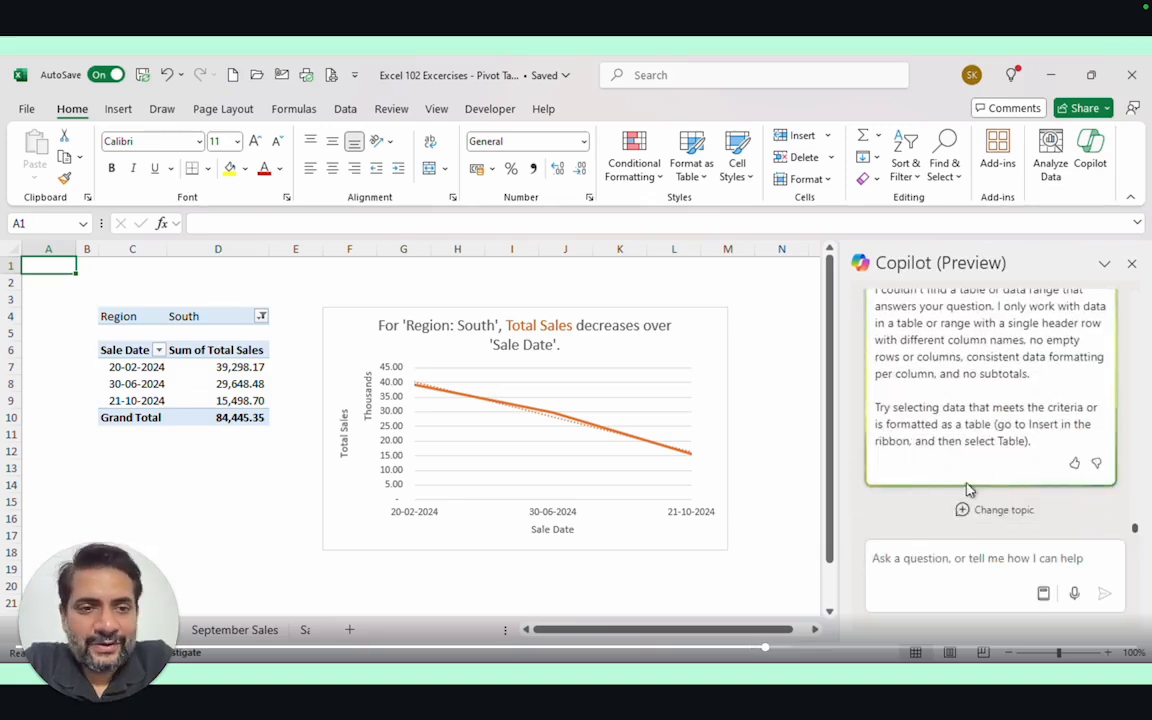
scroll(980, 441, up, 2)
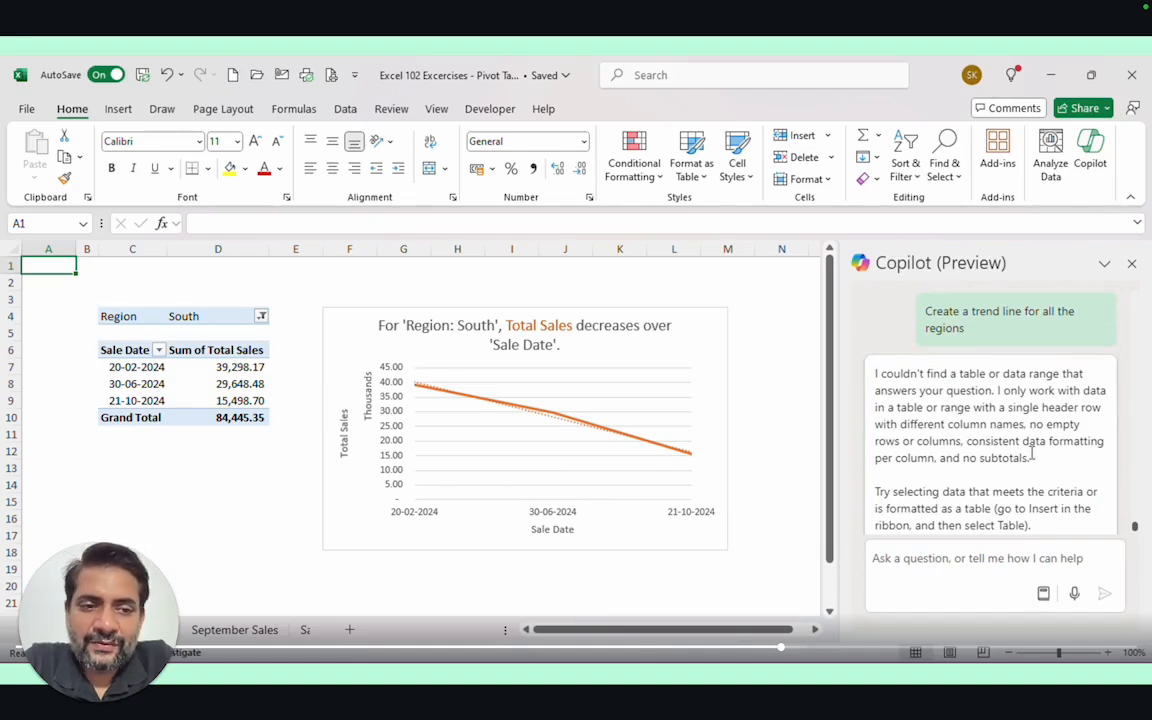
scroll(1057, 491, up, 6)
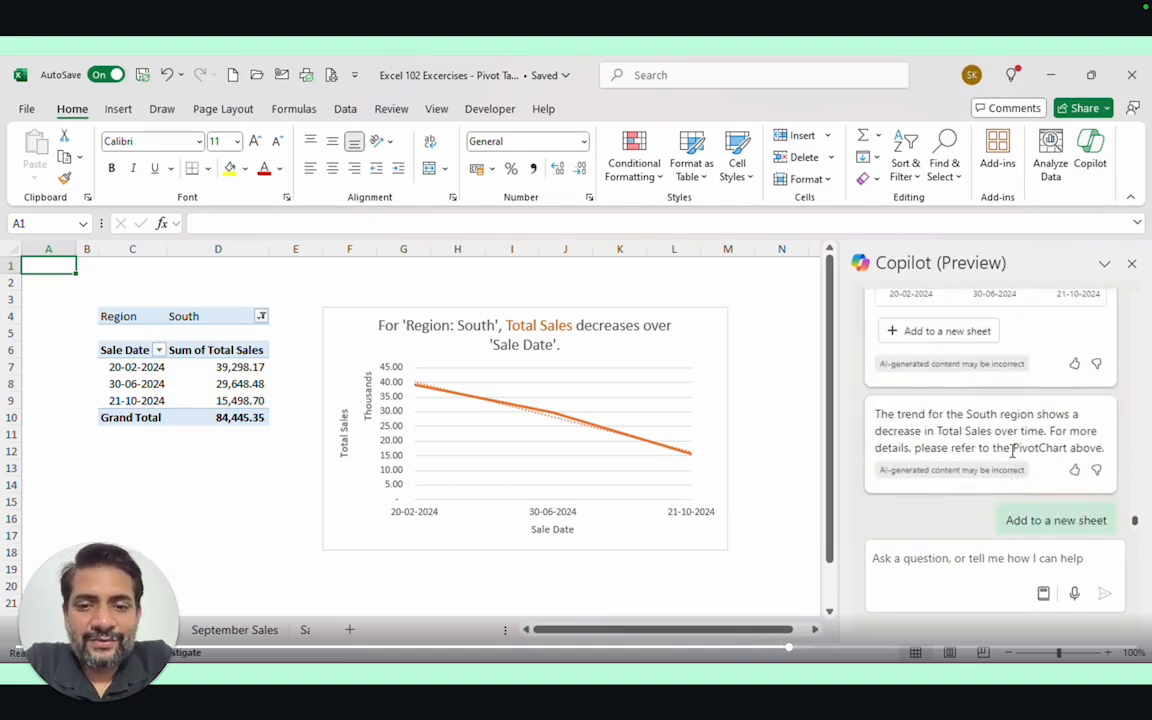
scroll(1016, 458, down, 4)
scroll(1010, 459, down, 4)
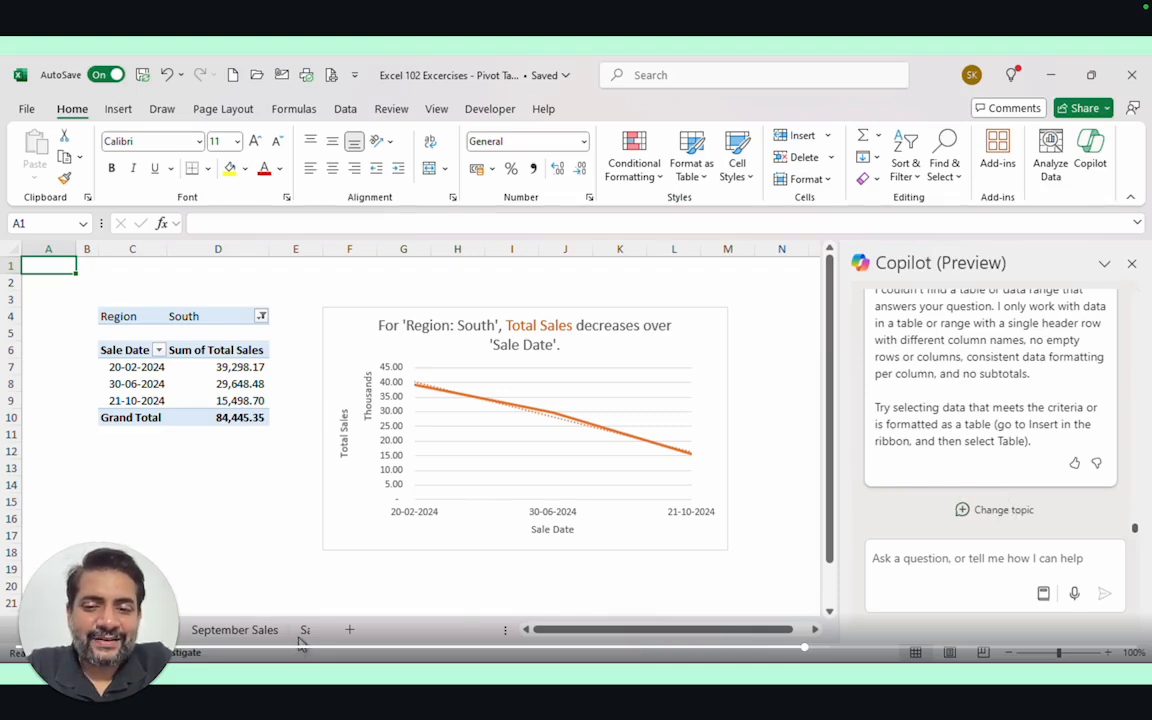
Go back to the Sales Data (2) sheet and copy the earlier prompt "Create a trend line for all the regions" from the chat
key(ctrl+Page_Down)
key(ctrl+Page_Down)
key(ctrl+Page_Down)
key(ctrl+Page_Down)
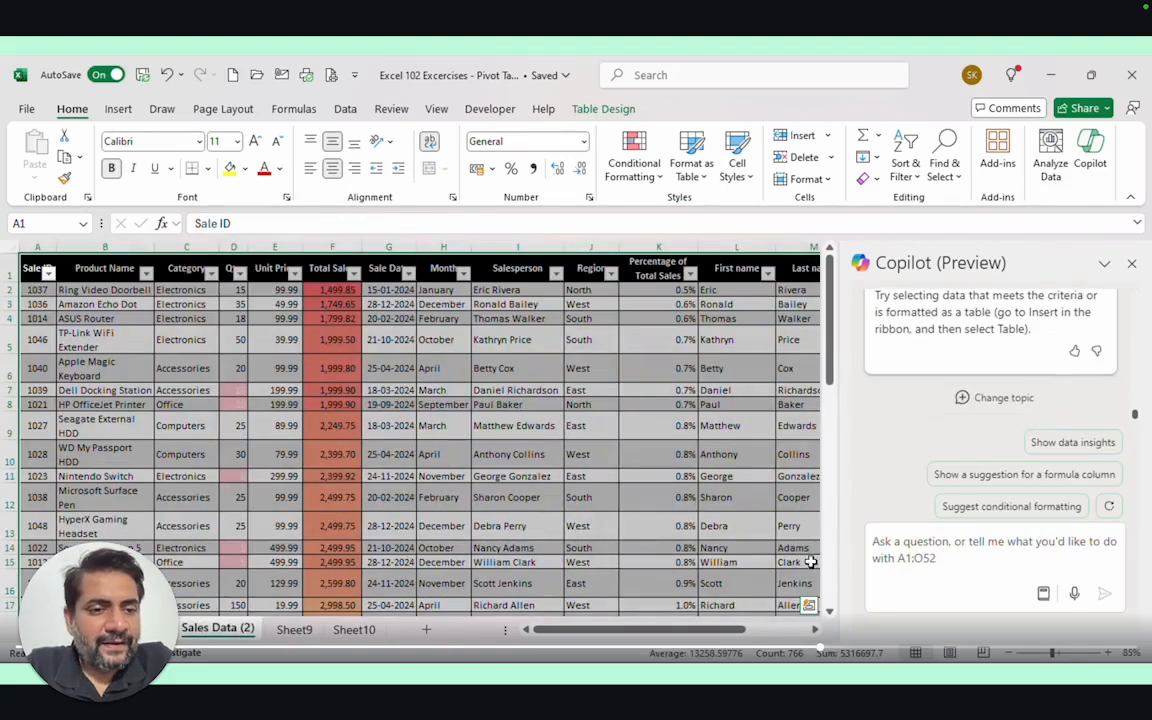
scroll(887, 416, up, 3)
scroll(960, 366, down, 2)
scroll(960, 366, up, 5)
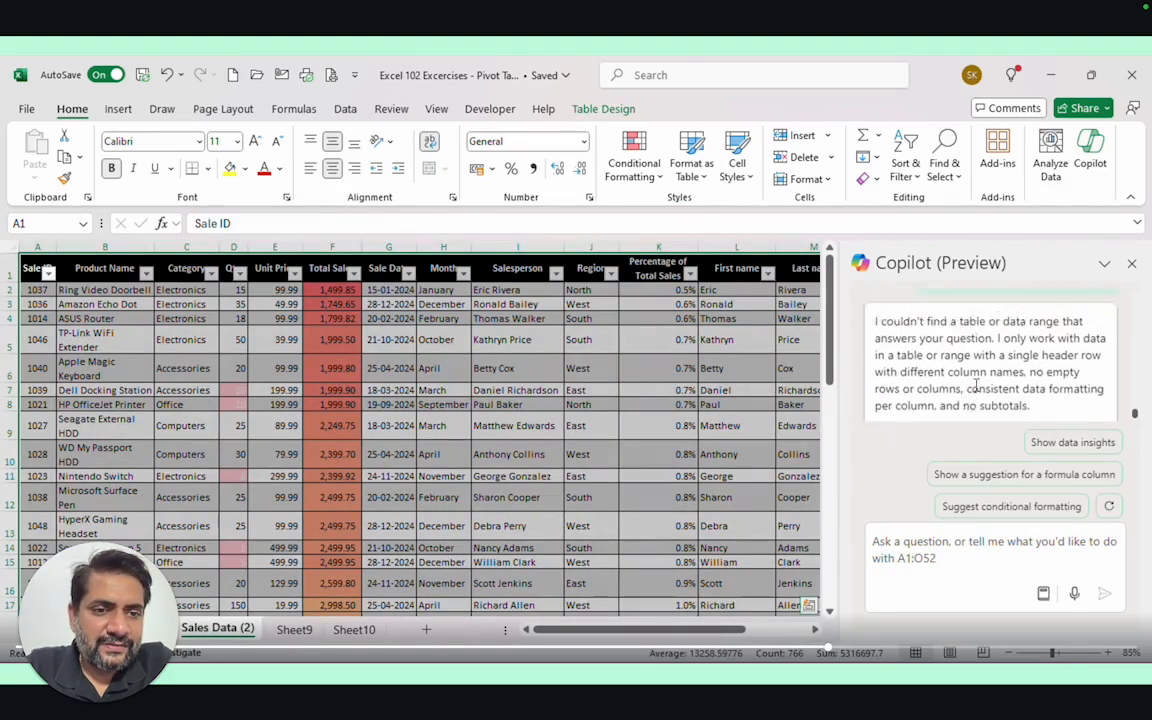
triple_click(966, 402)
key(ctrl+c)
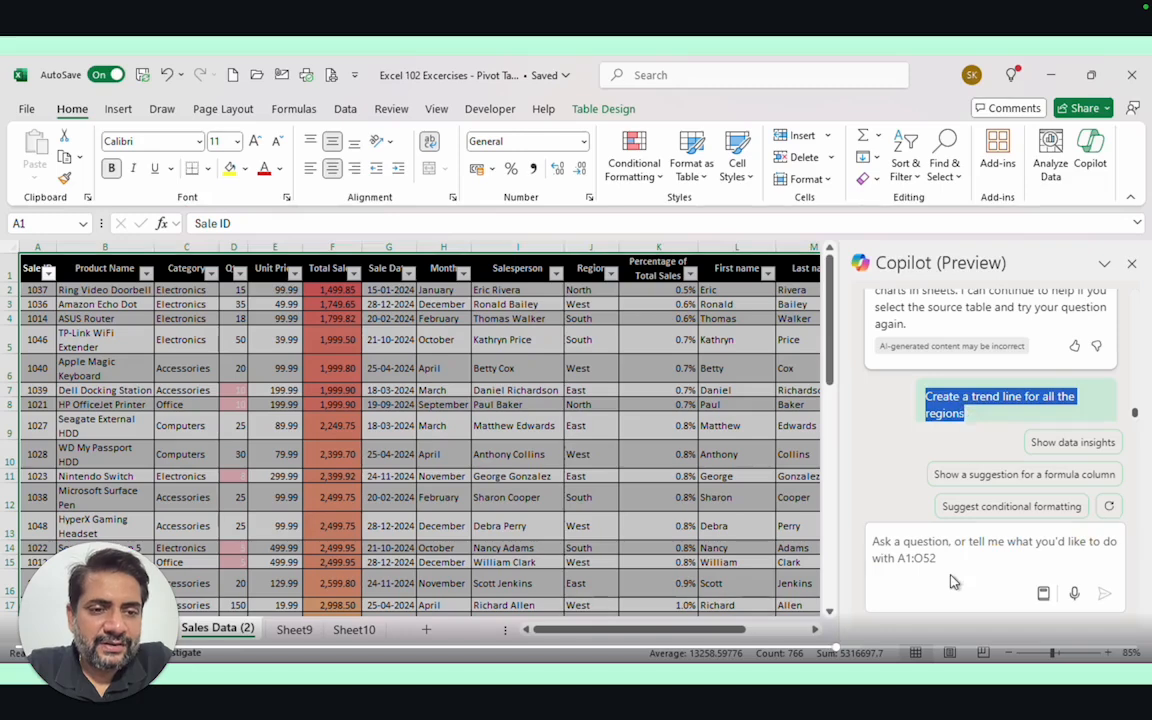
Send Copilot the reworded prompt "Create a trend line of total sales for all the regions" and review its answer
click(946, 568)
key(ctrl+v)
click(968, 525)
text(of total sales)
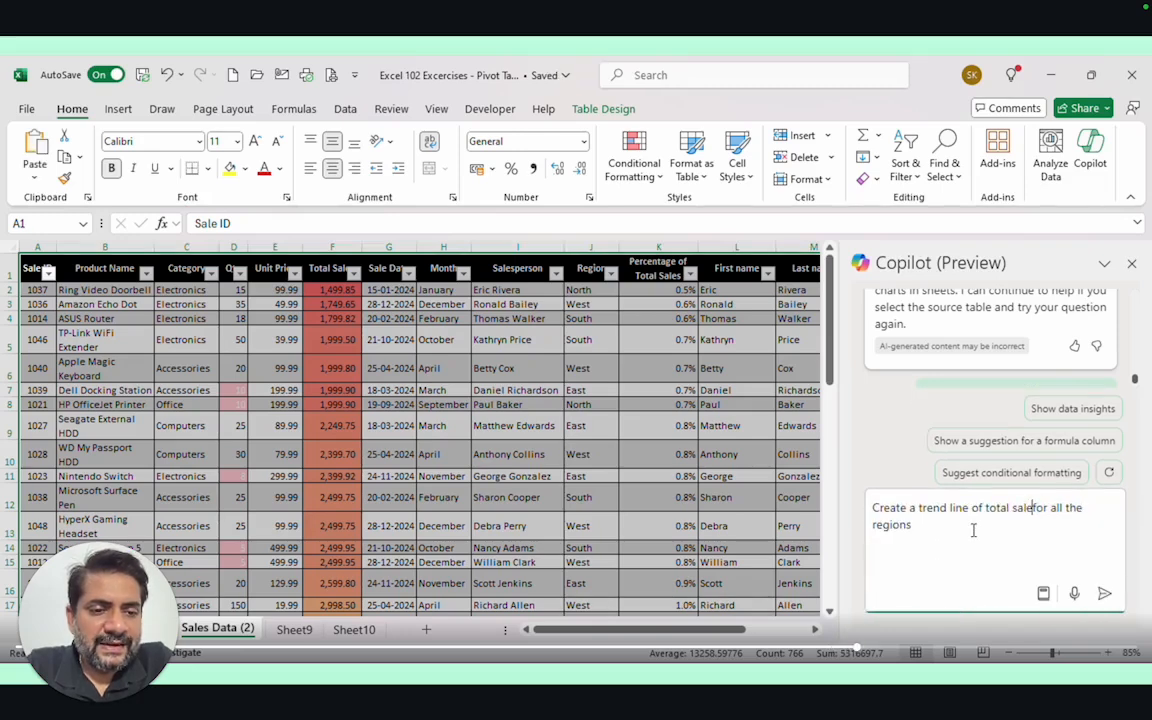
key(Return)
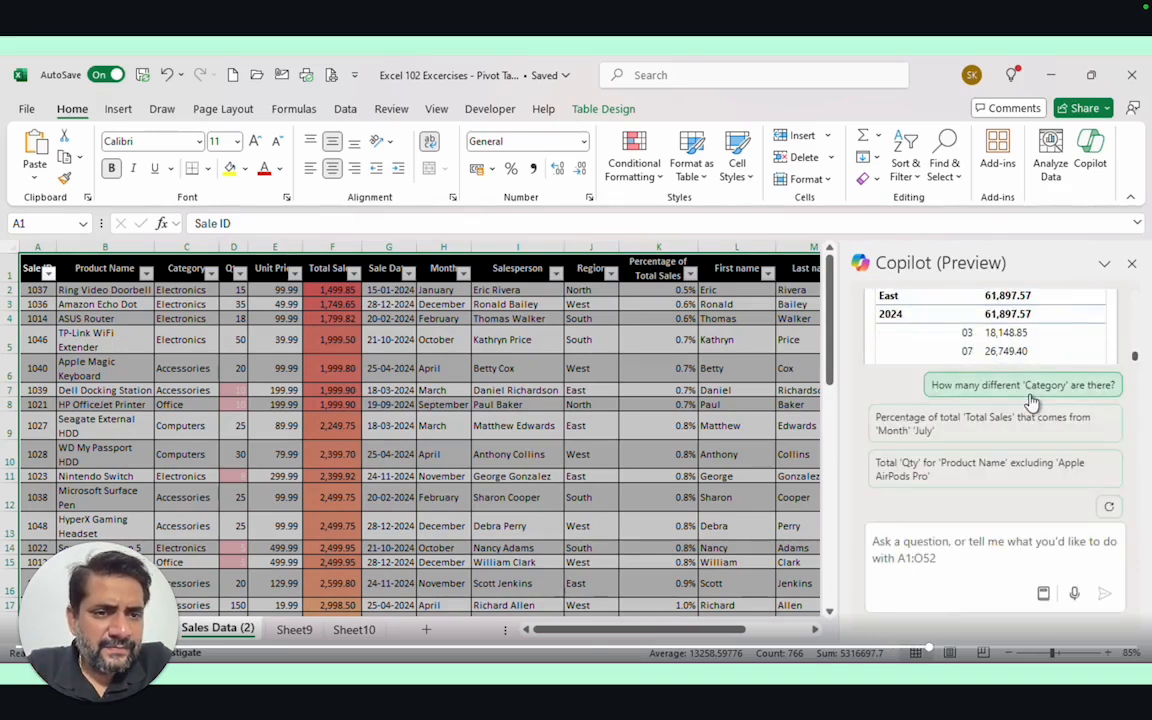
scroll(861, 328, up, 3)
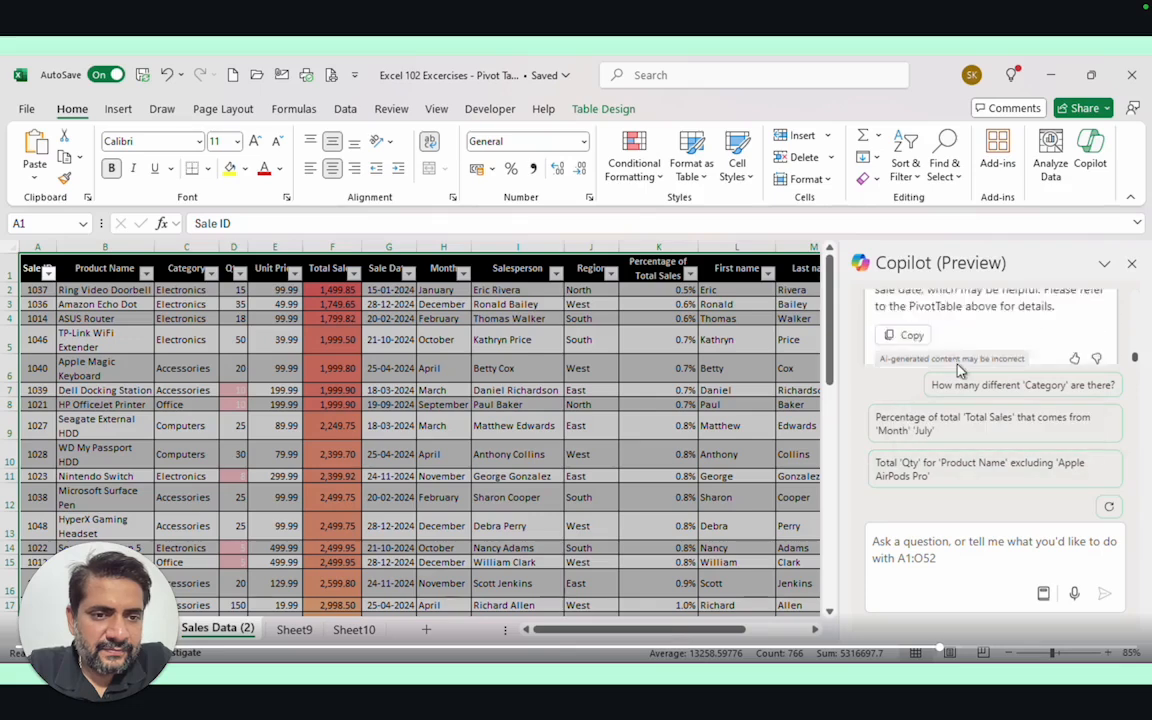
scroll(940, 360, up, 2)
scroll(950, 360, down, 2)
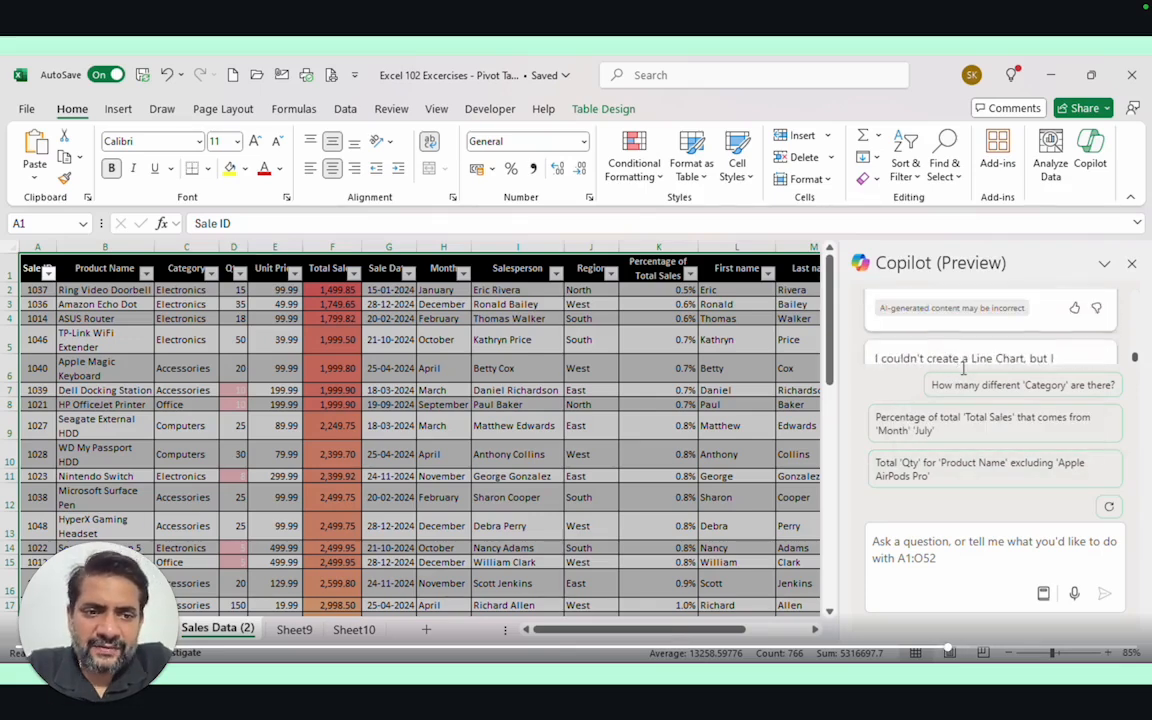
Read the rest of Copilot's reply and send the suggested prompt "Total 'Qty' for 'Product Name' excluding 'Apple AirPods Pro'"
scroll(1000, 335, down, 2)
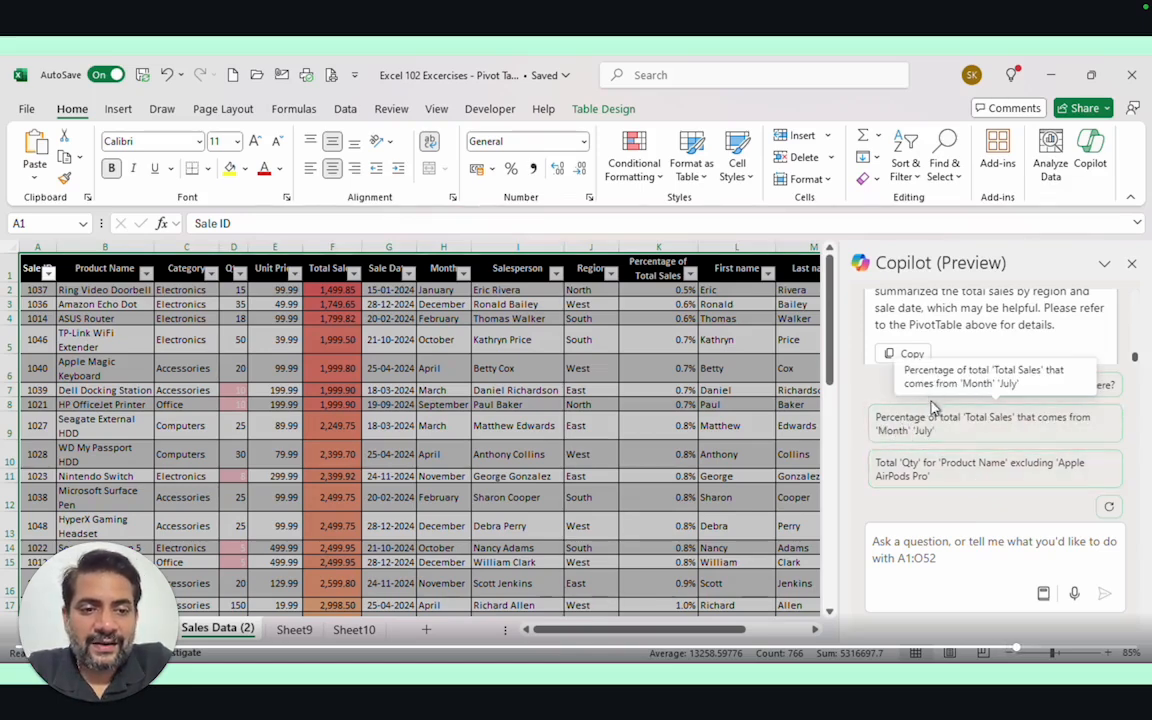
click(912, 540)
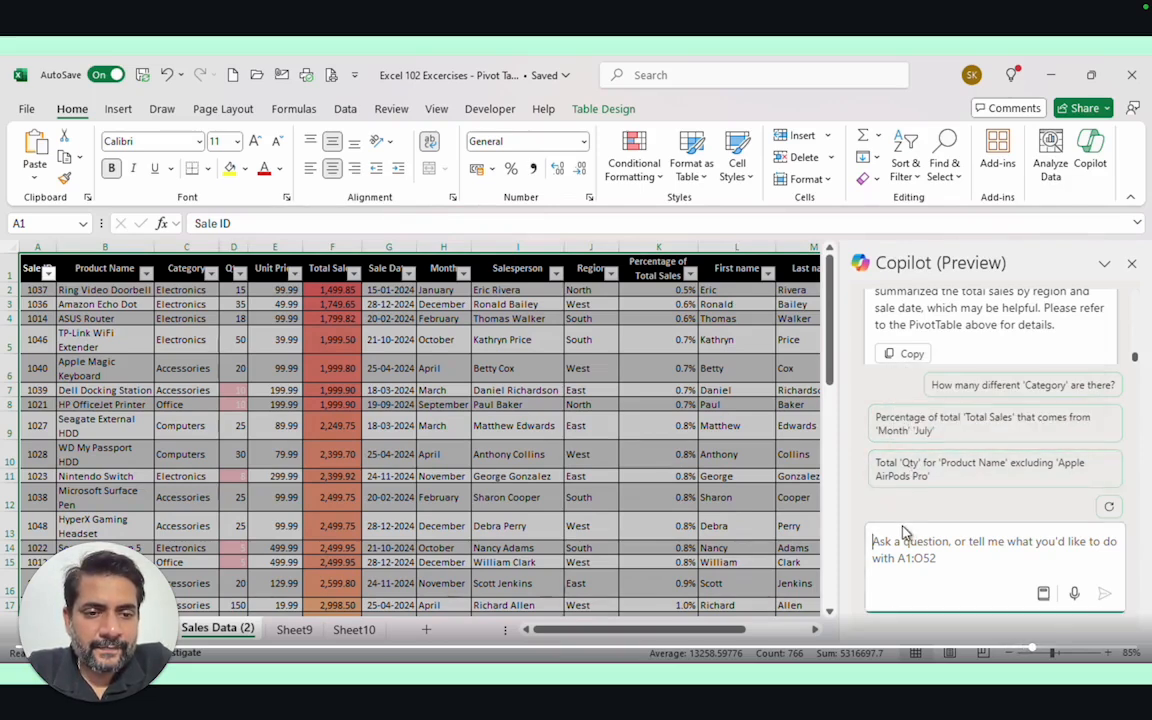
click(941, 470)
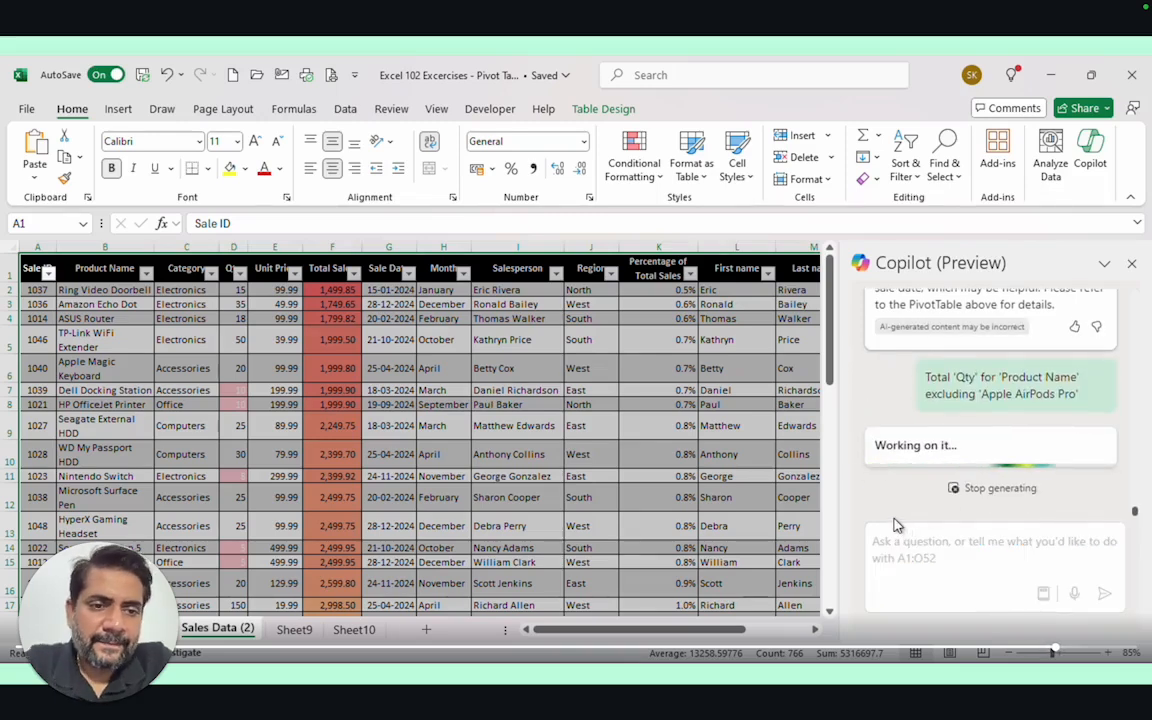
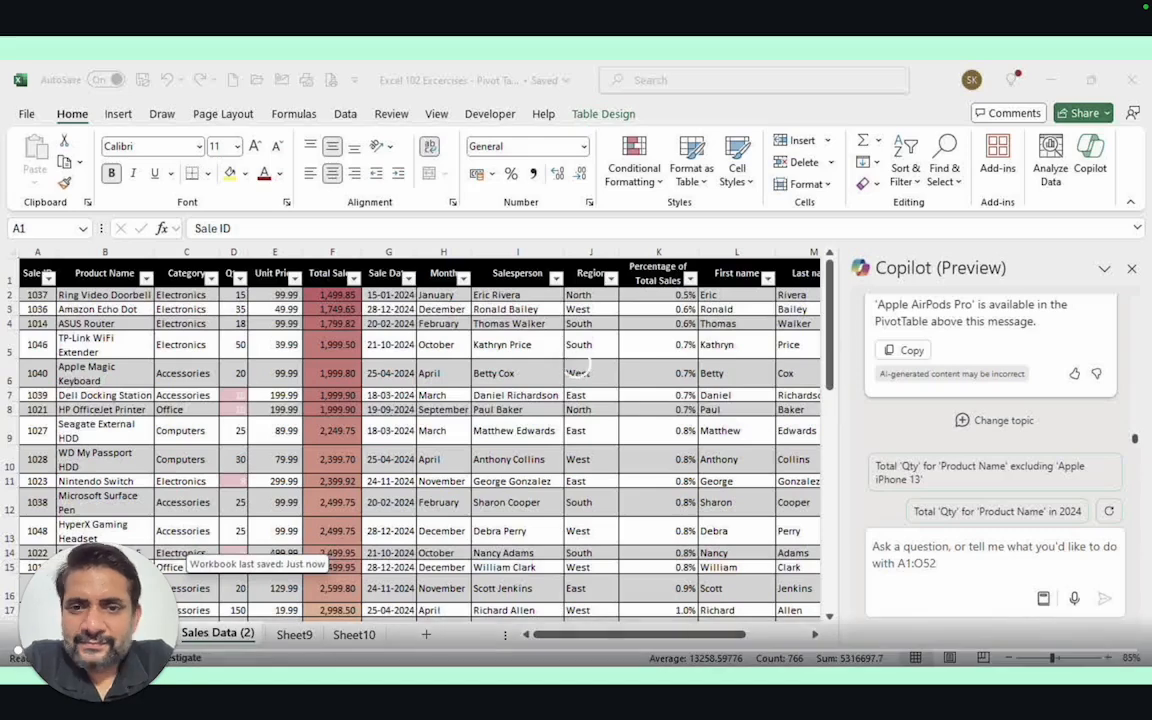
Open the Prompts from Copilot Lab gallery, enlarge its window, and check the available Task filter options
click(1043, 598)
click(940, 510)
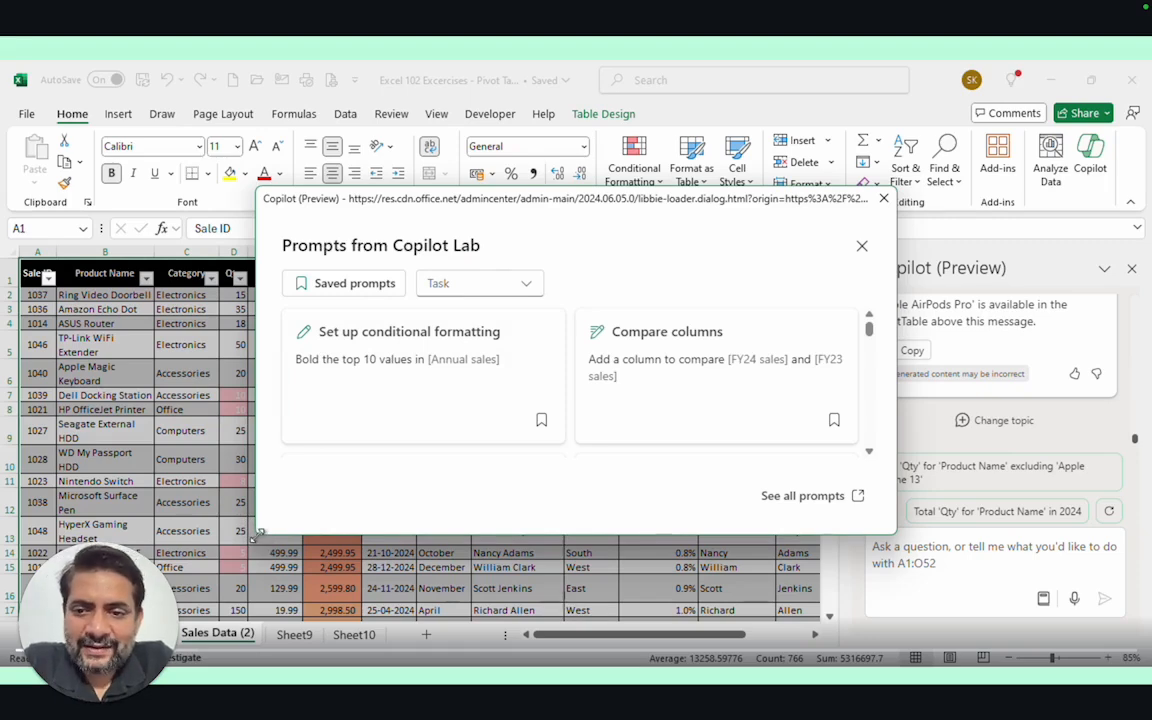
drag(257, 535, 136, 596)
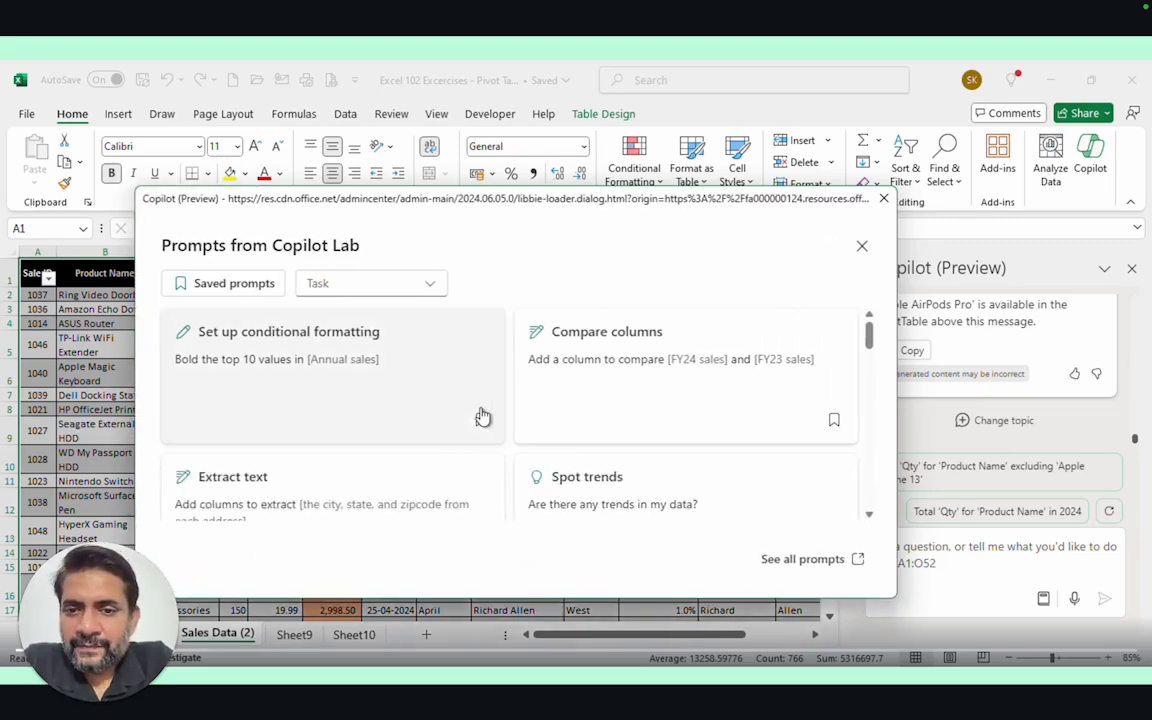
click(375, 284)
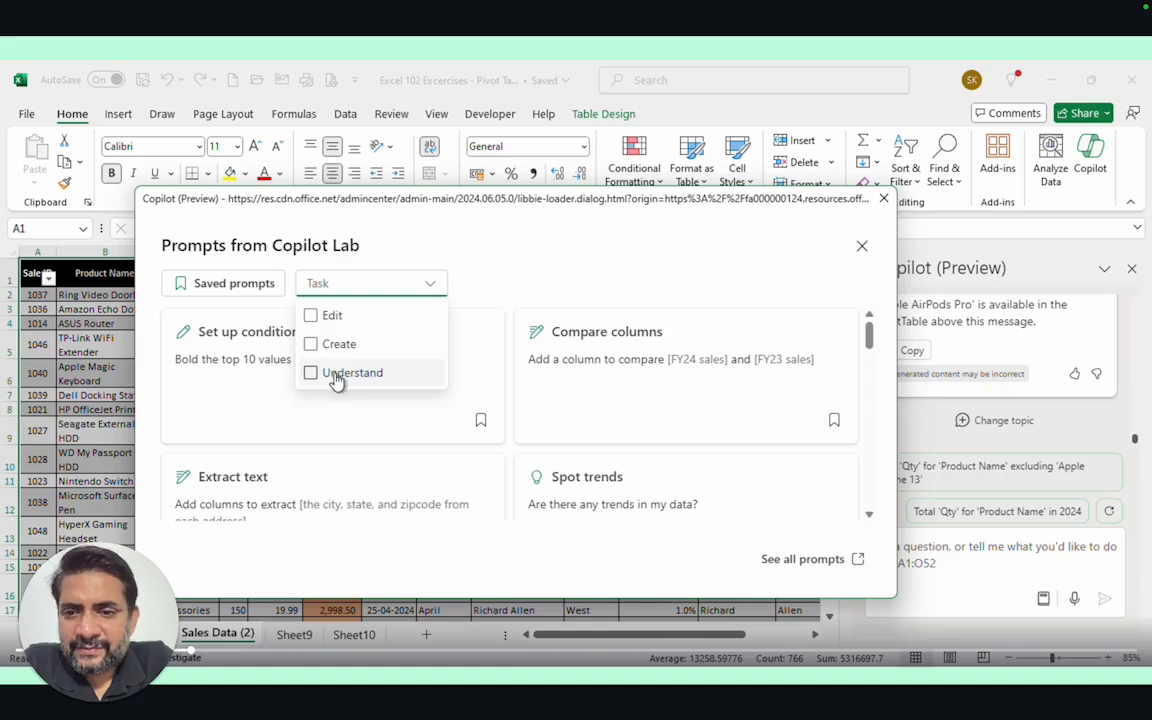
click(358, 288)
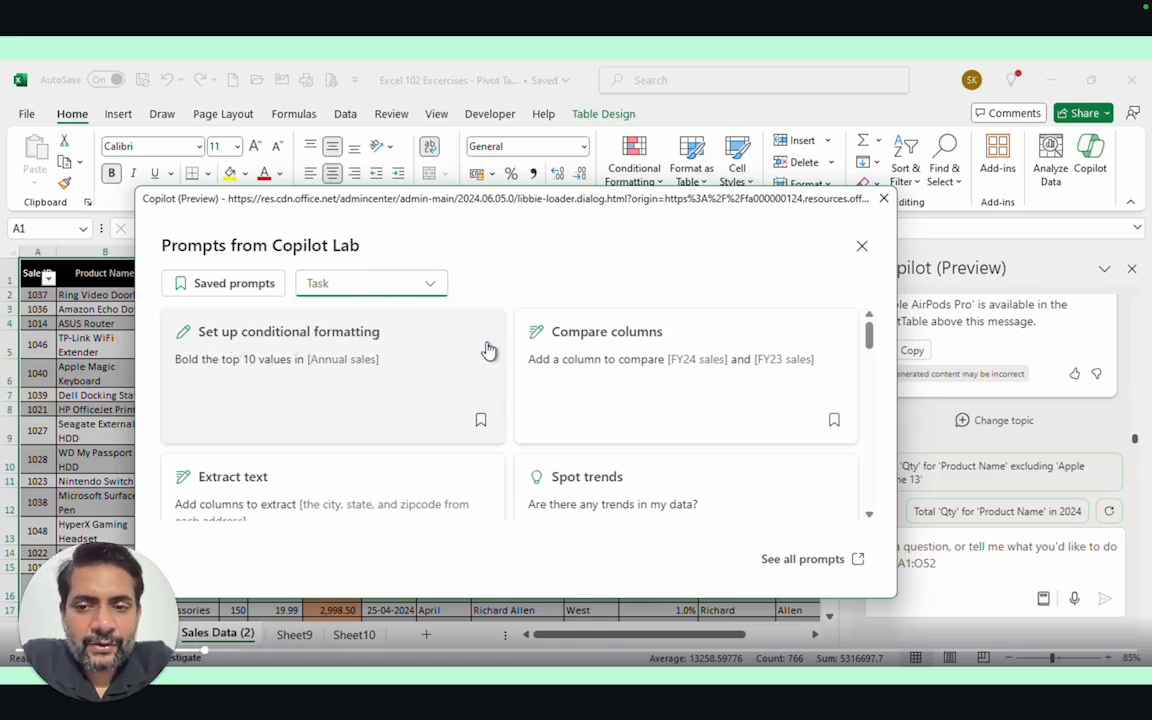
Browse the Copilot Lab gallery's sample Excel prompts through to Find insights and Apply color scale, and return to the start
scroll(594, 370, down, 2)
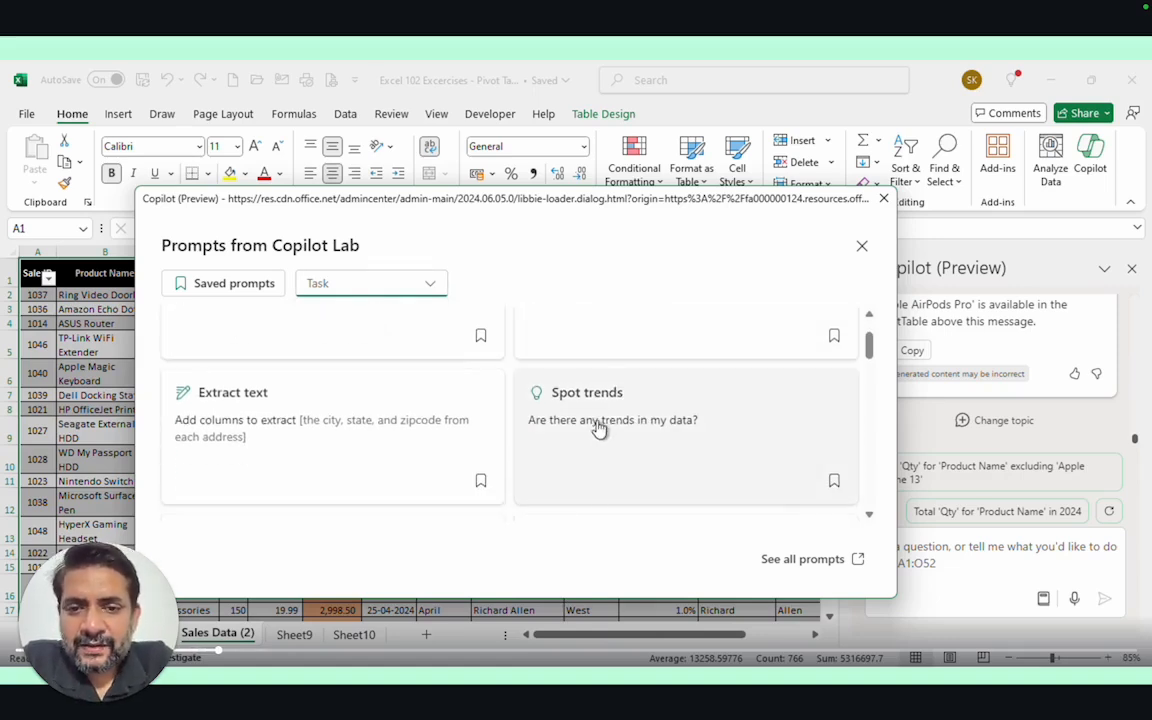
scroll(283, 458, down, 4)
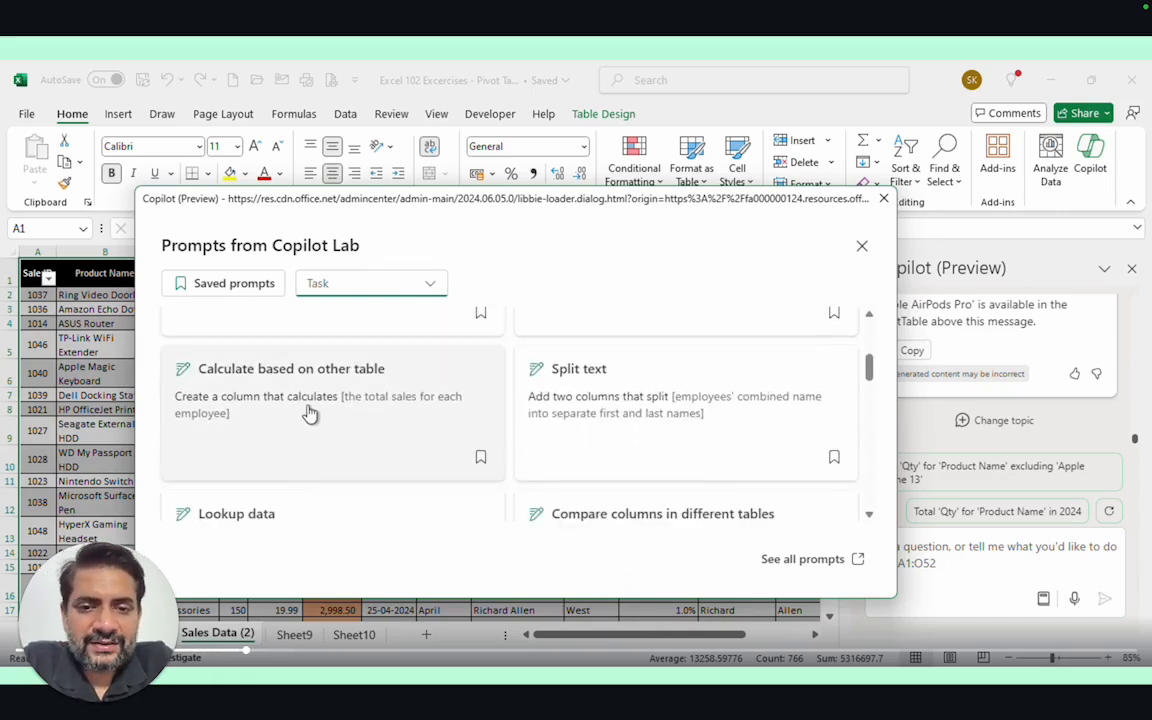
scroll(597, 417, down, 3)
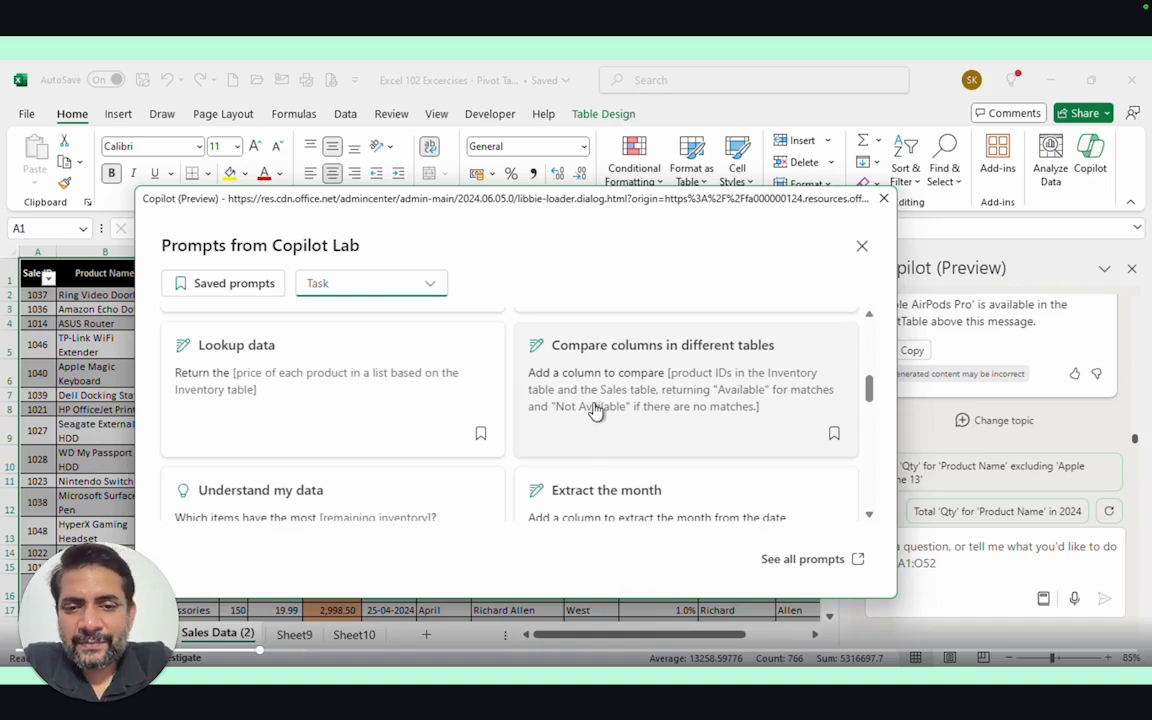
scroll(321, 435, down, 4)
scroll(321, 432, down, 5)
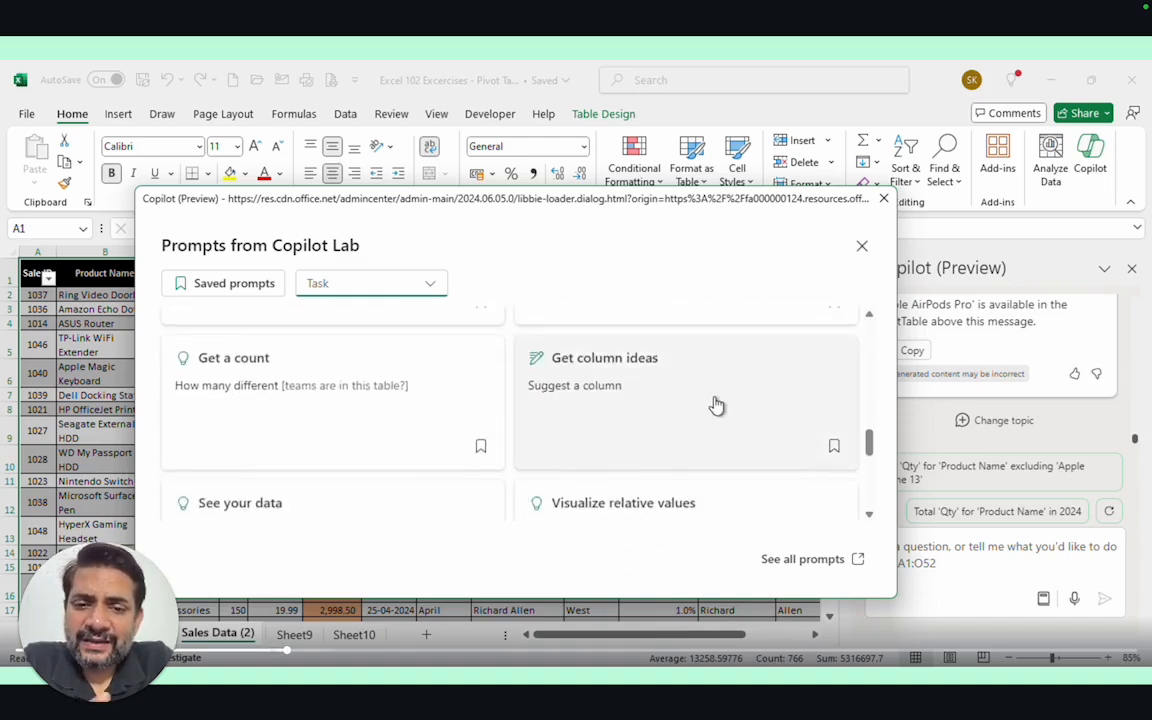
scroll(701, 410, down, 3)
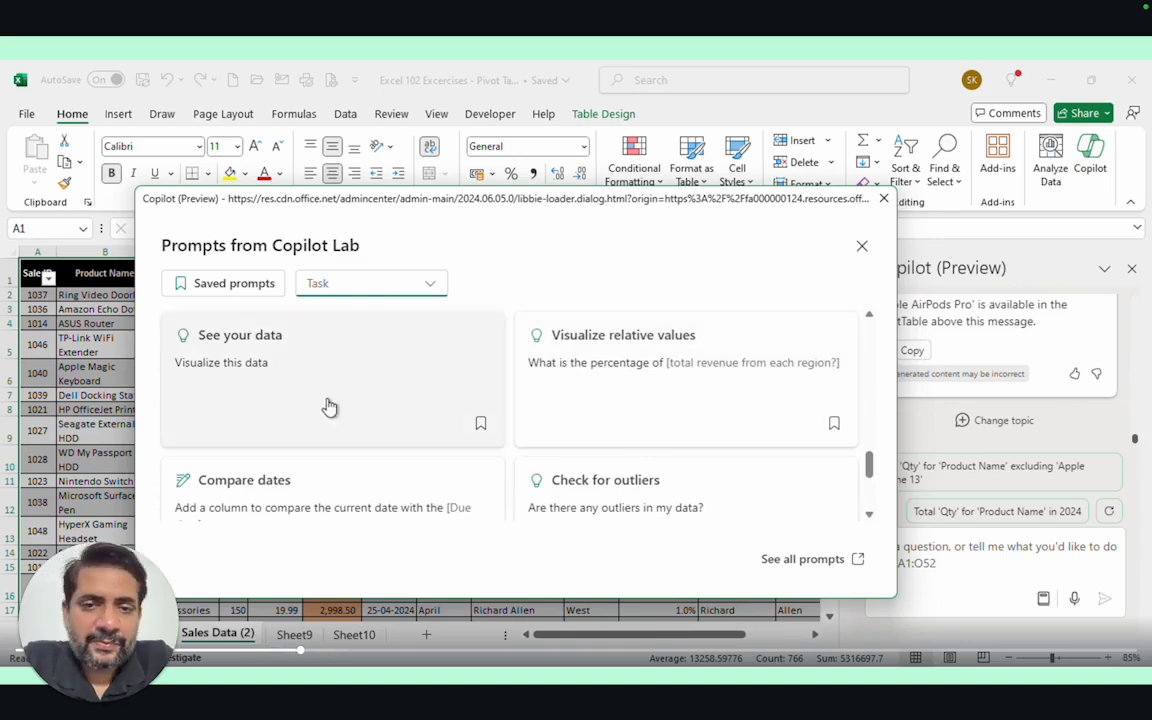
scroll(337, 470, down, 4)
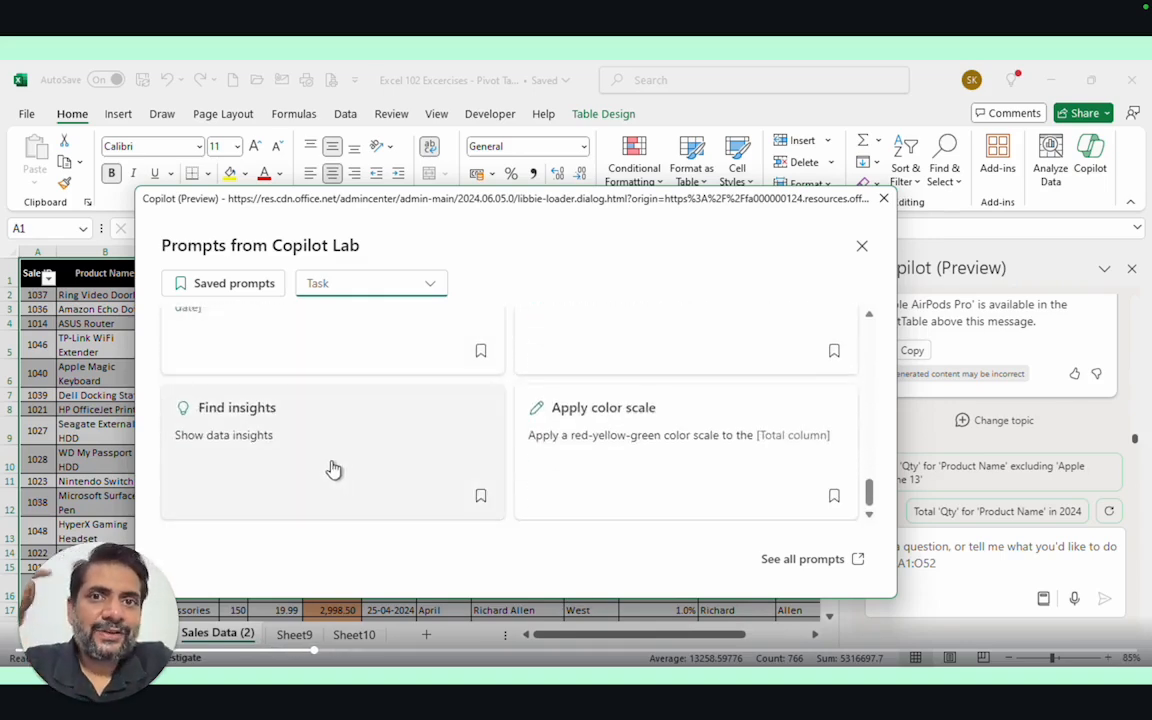
scroll(527, 437, up, 8)
scroll(527, 437, up, 5)
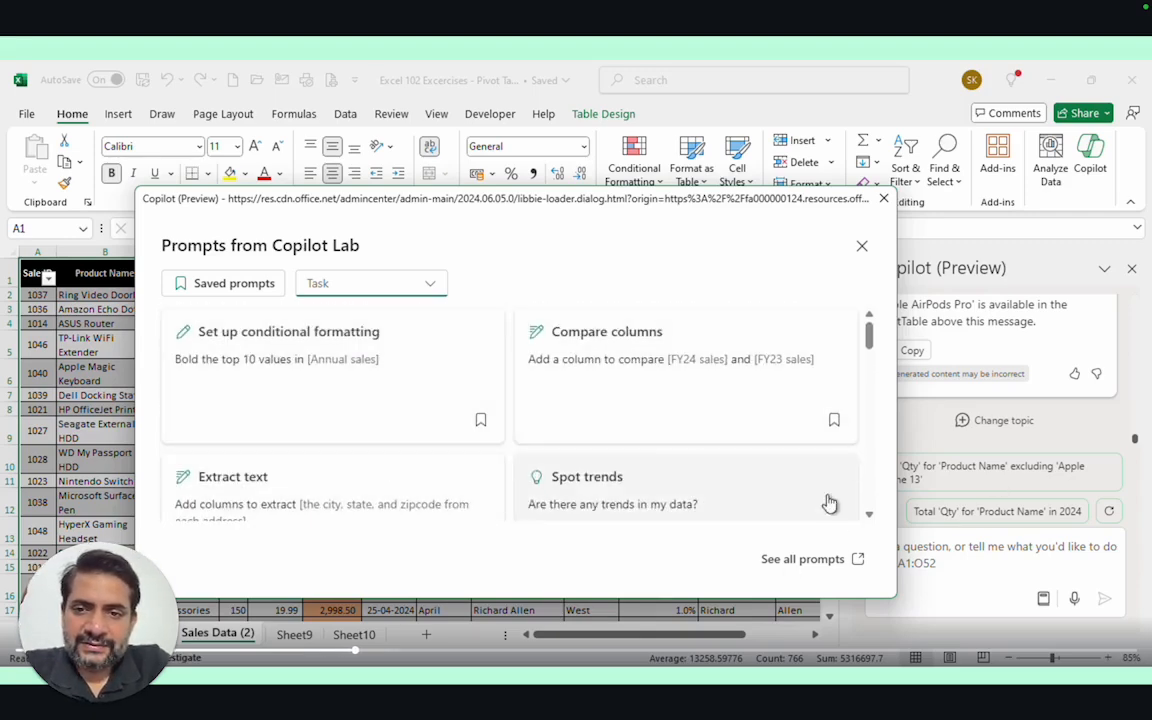
Open the full Copilot Lab prompt collection in the browser and skim the Prompts to try page
click(810, 560)
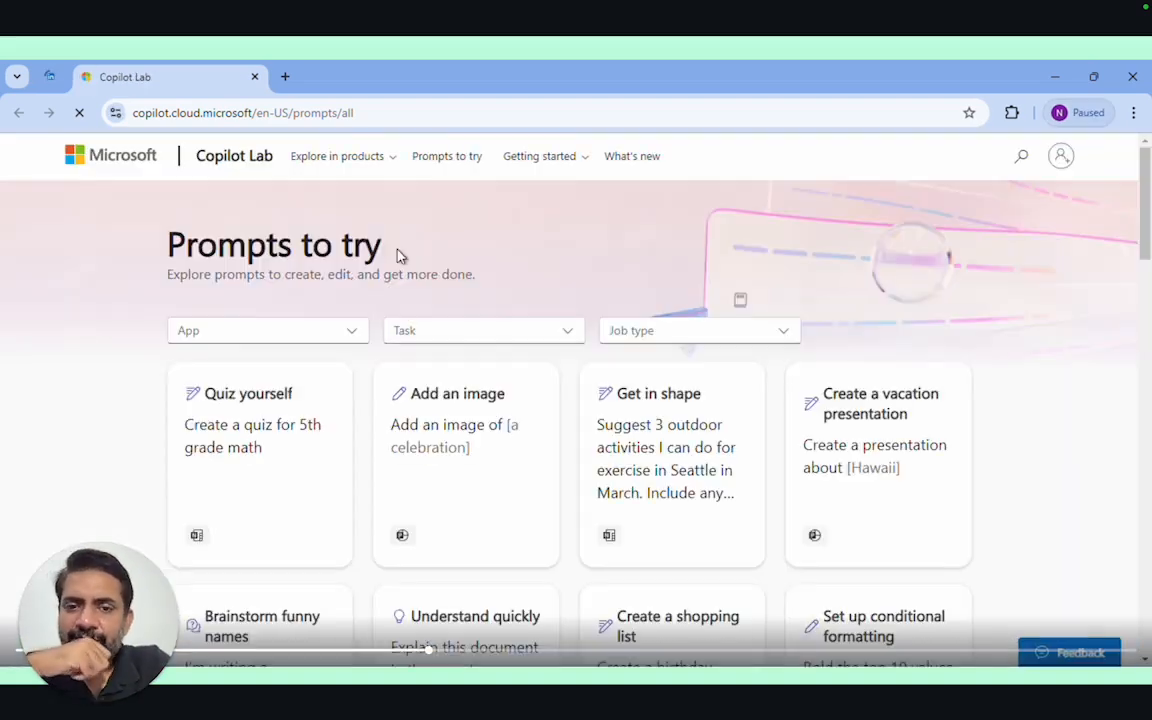
scroll(1020, 296, down, 8)
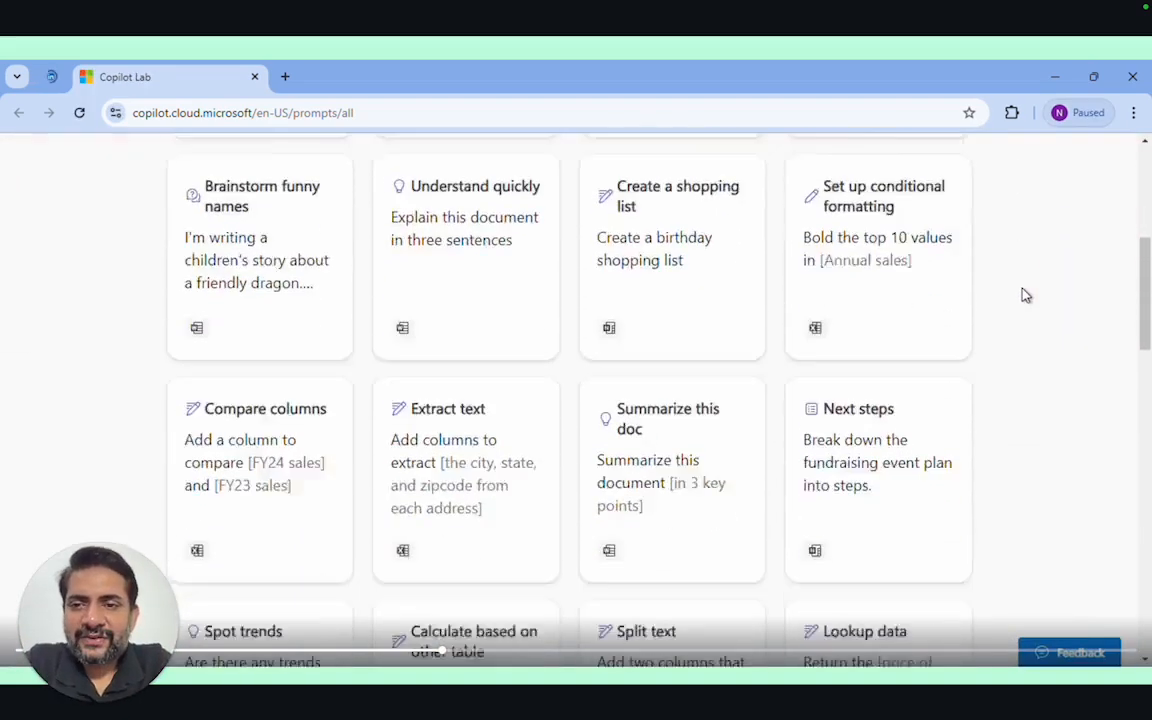
scroll(1025, 296, down, 3)
scroll(1025, 305, up, 12)
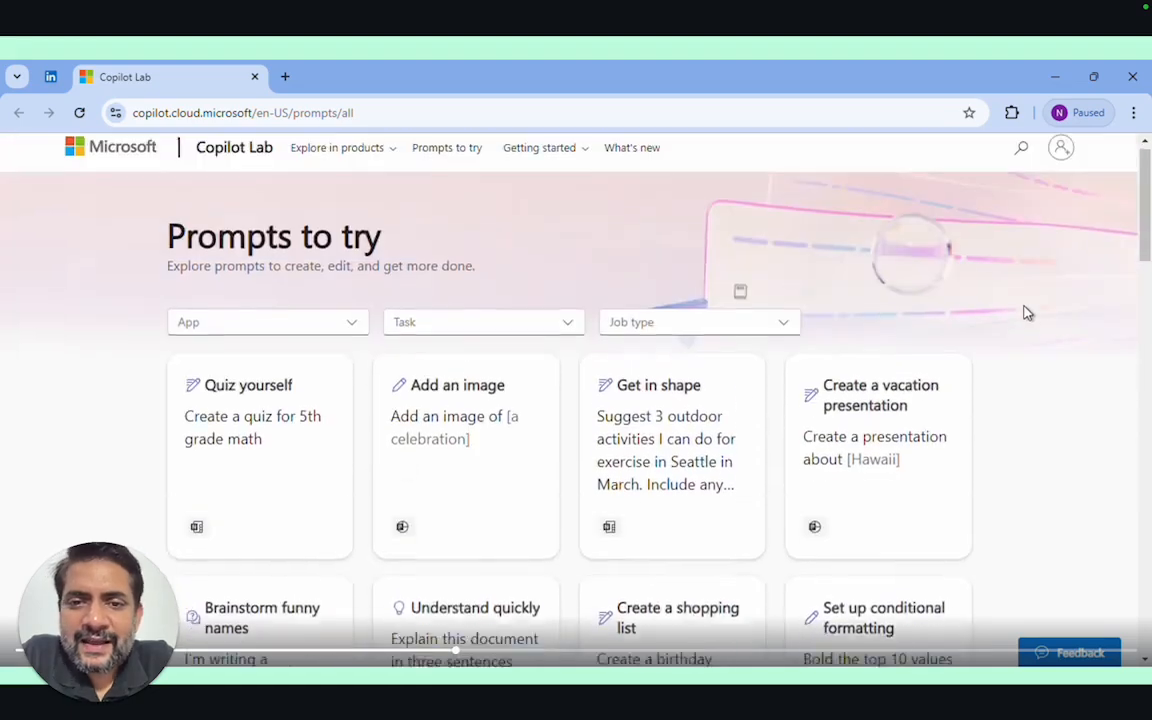
Review the App, Task and Job type filter options and the app marks on the prompt cards
click(222, 331)
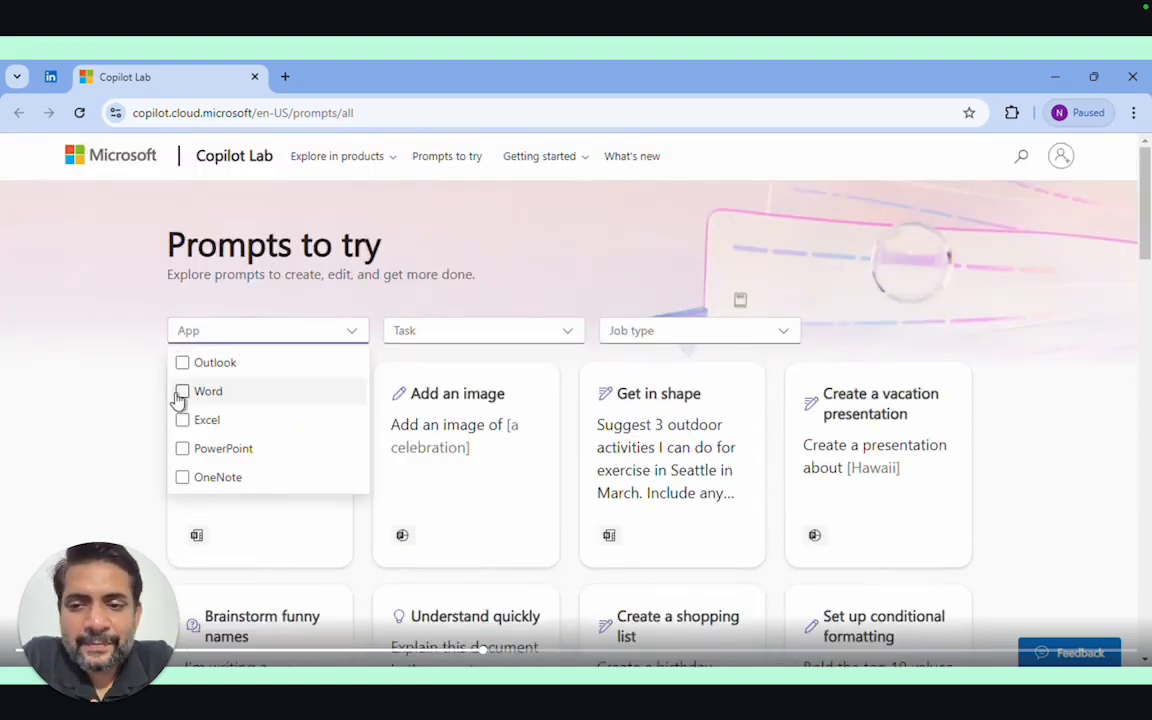
click(418, 329)
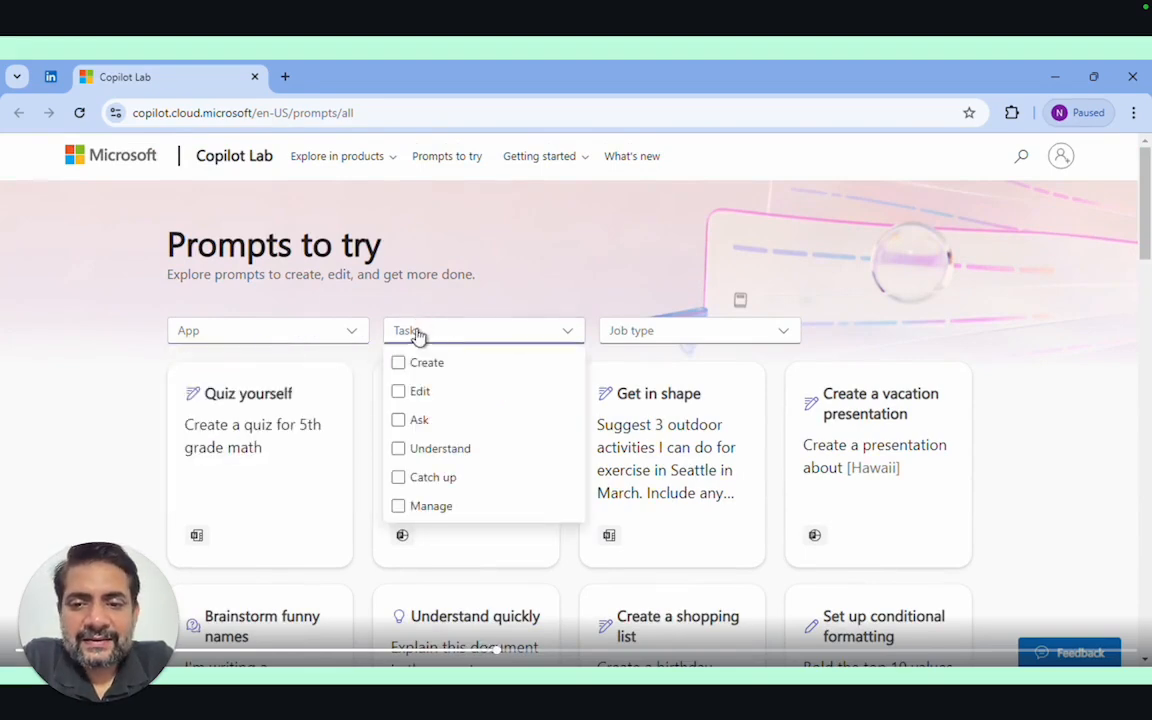
click(665, 338)
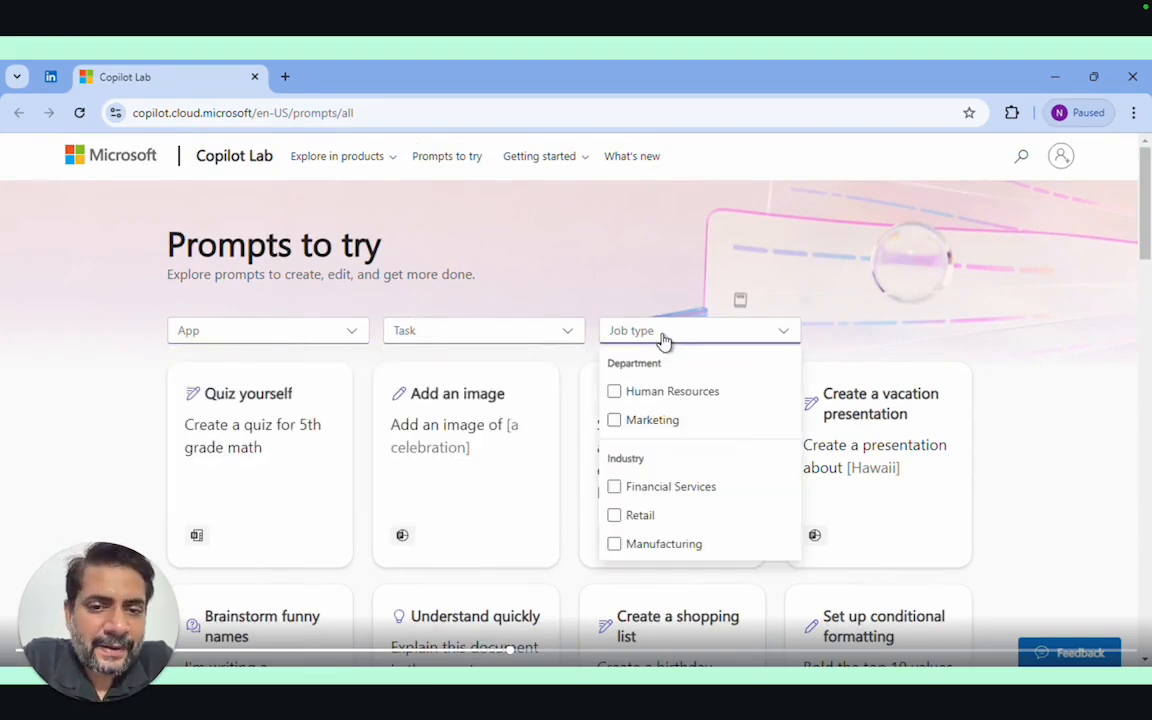
click(645, 338)
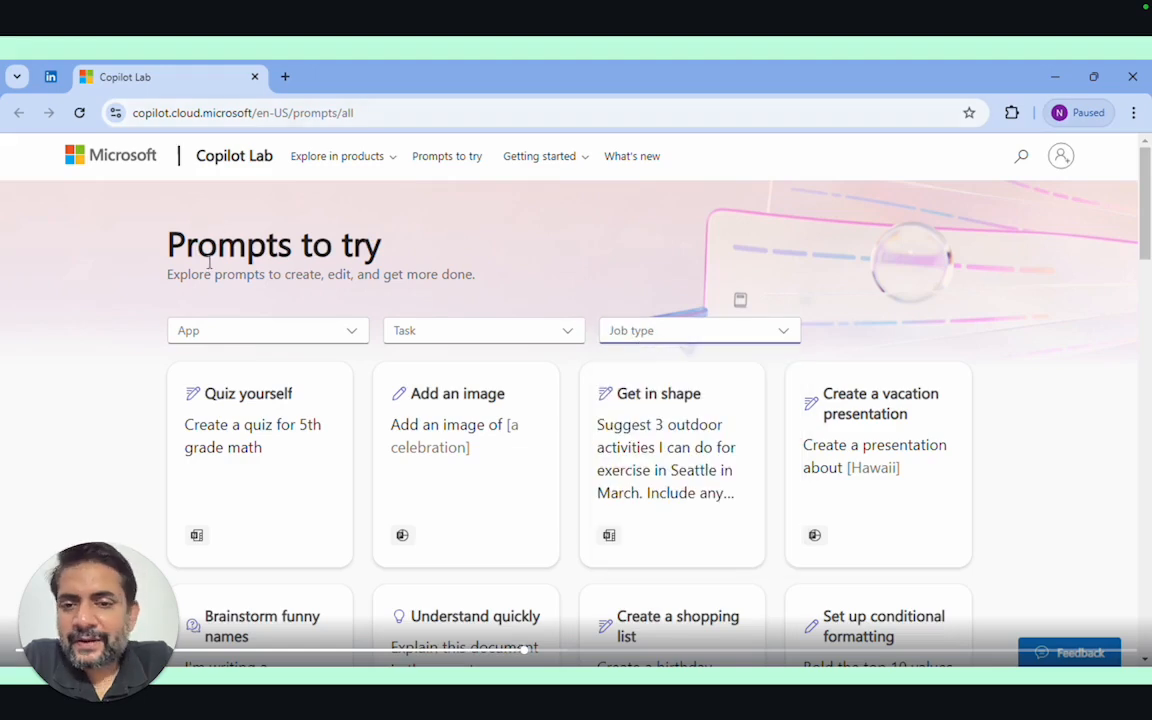
scroll(229, 262, down, 3)
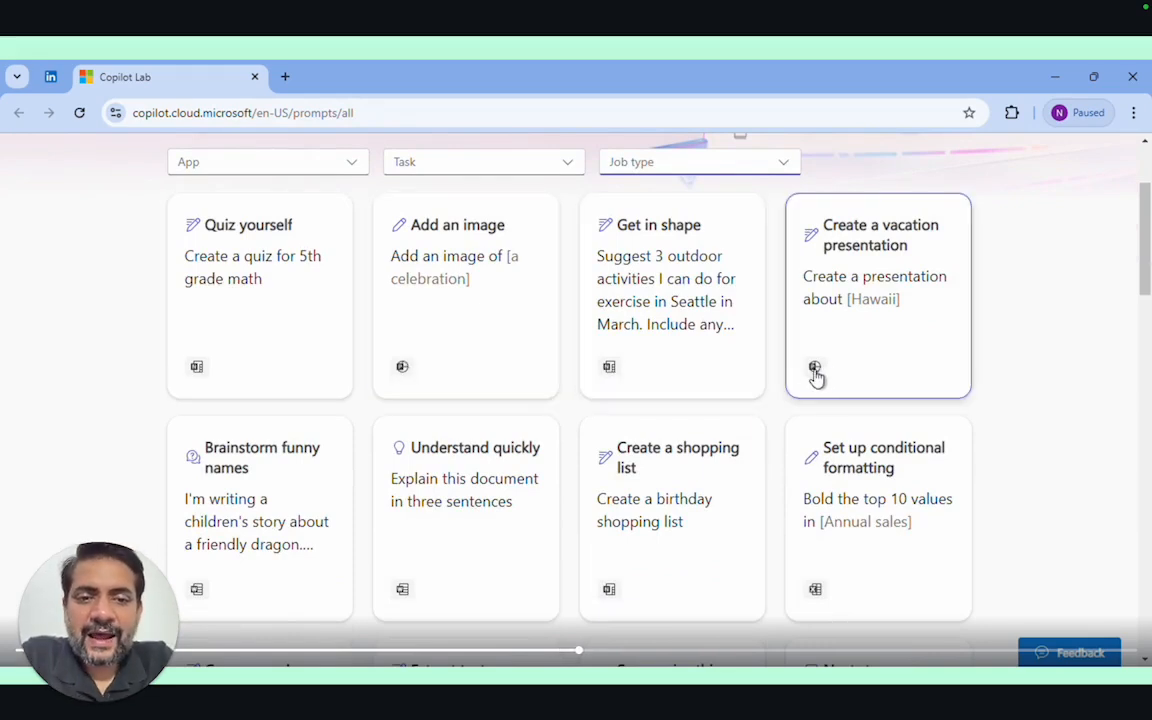
scroll(270, 350, up, 3)
Filter the Prompts to try page by the Excel app and browse the matching prompts
click(247, 330)
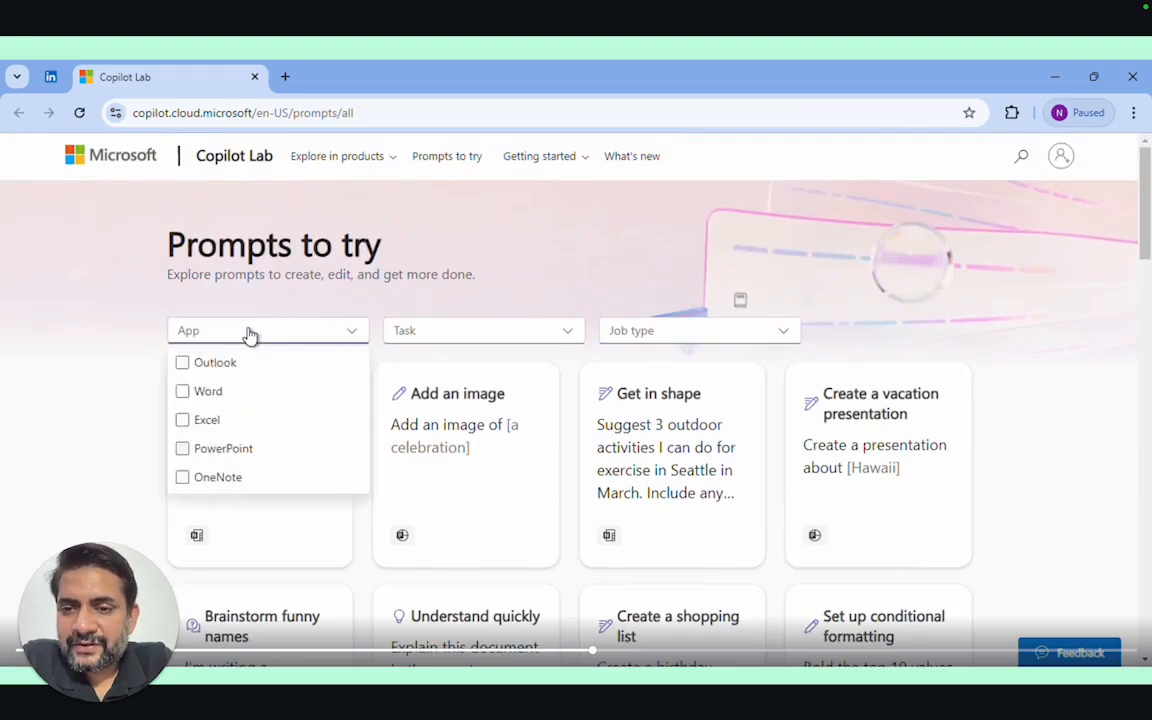
click(183, 420)
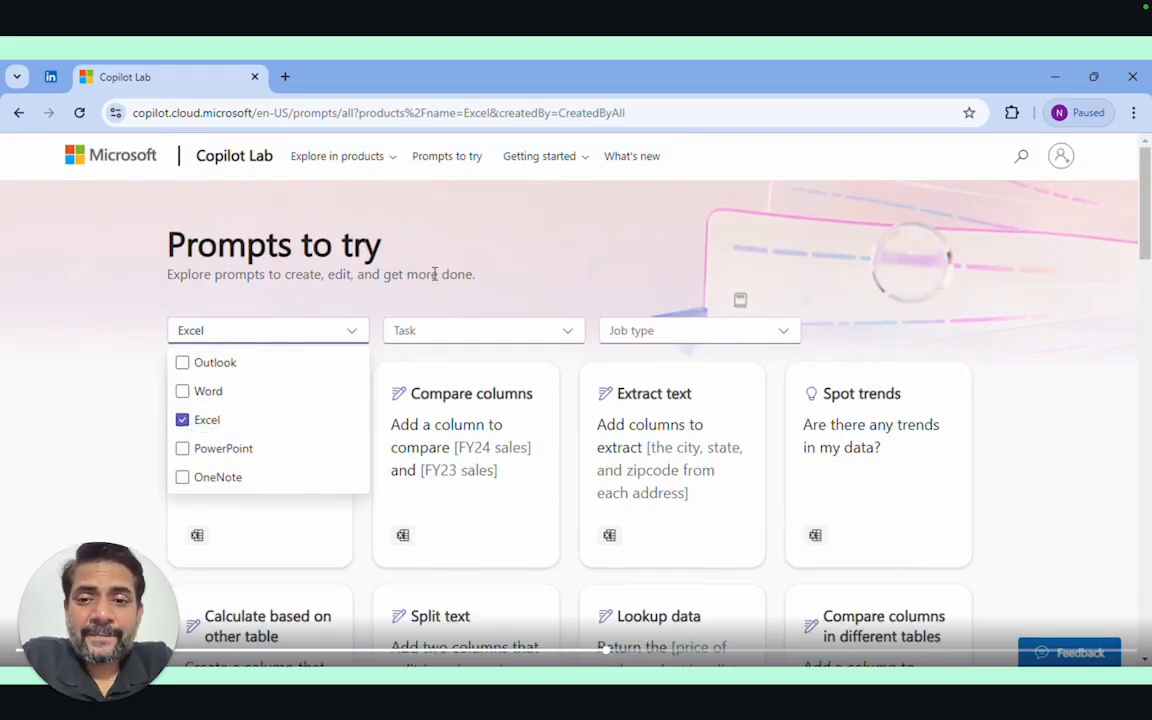
click(300, 330)
scroll(154, 347, down, 3)
scroll(154, 347, down, 7)
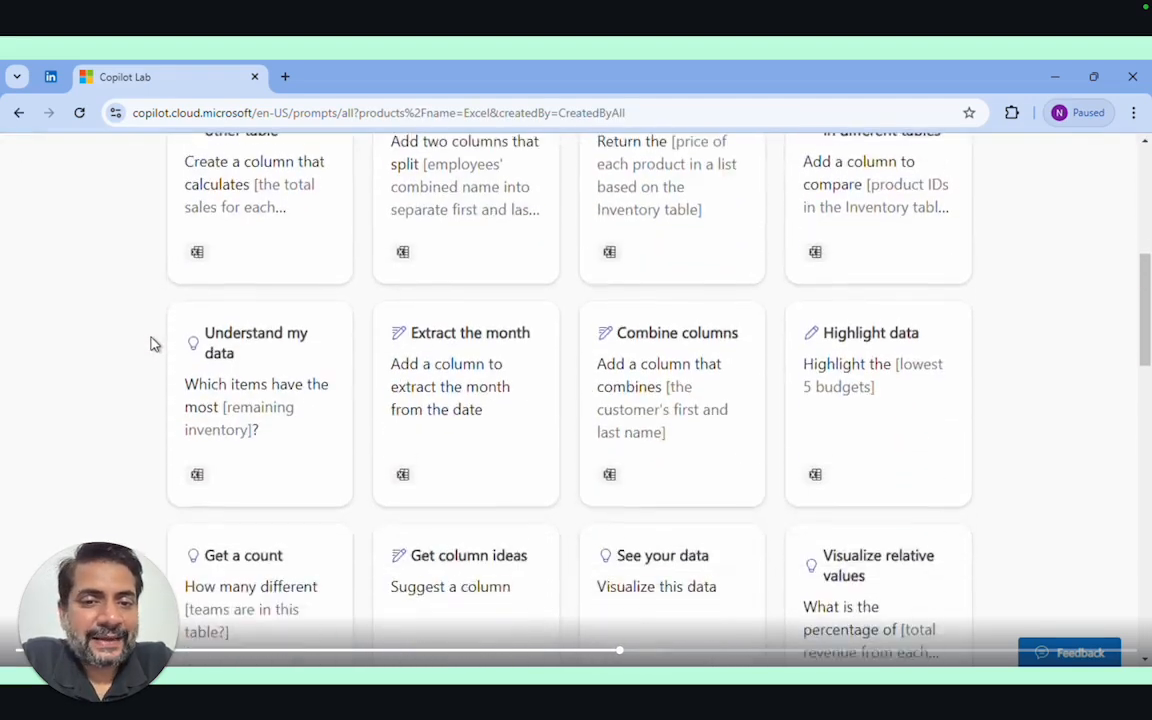
click(553, 456)
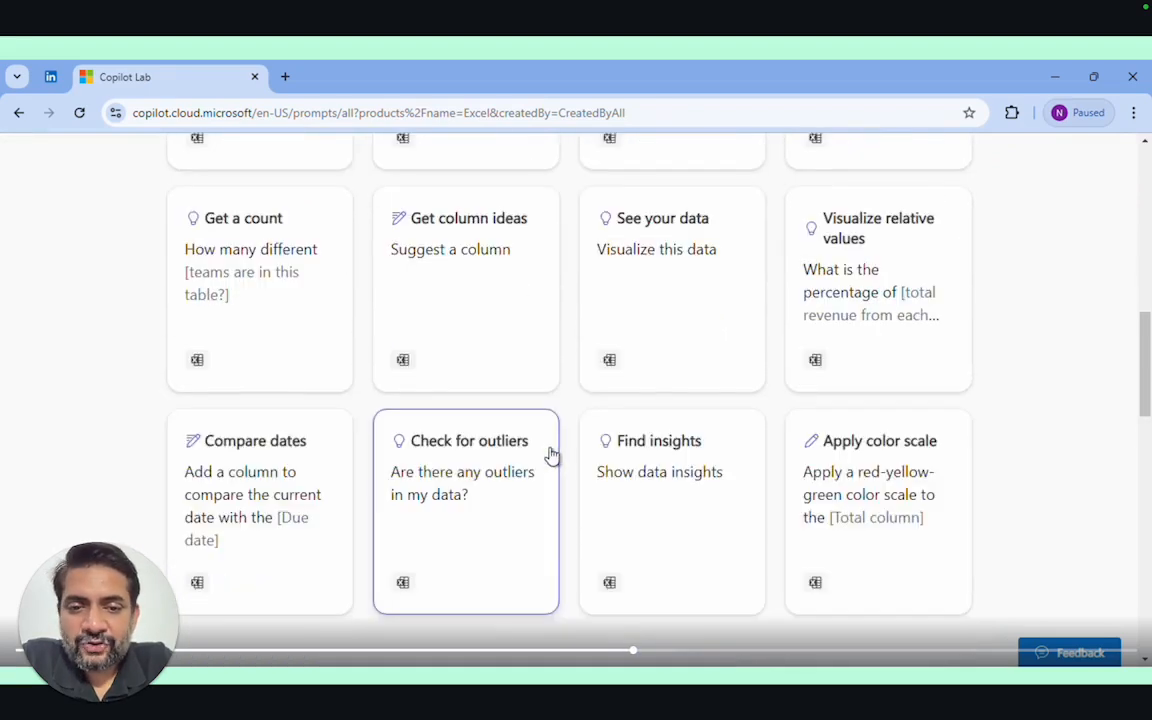
scroll(540, 442, up, 5)
scroll(543, 444, up, 3)
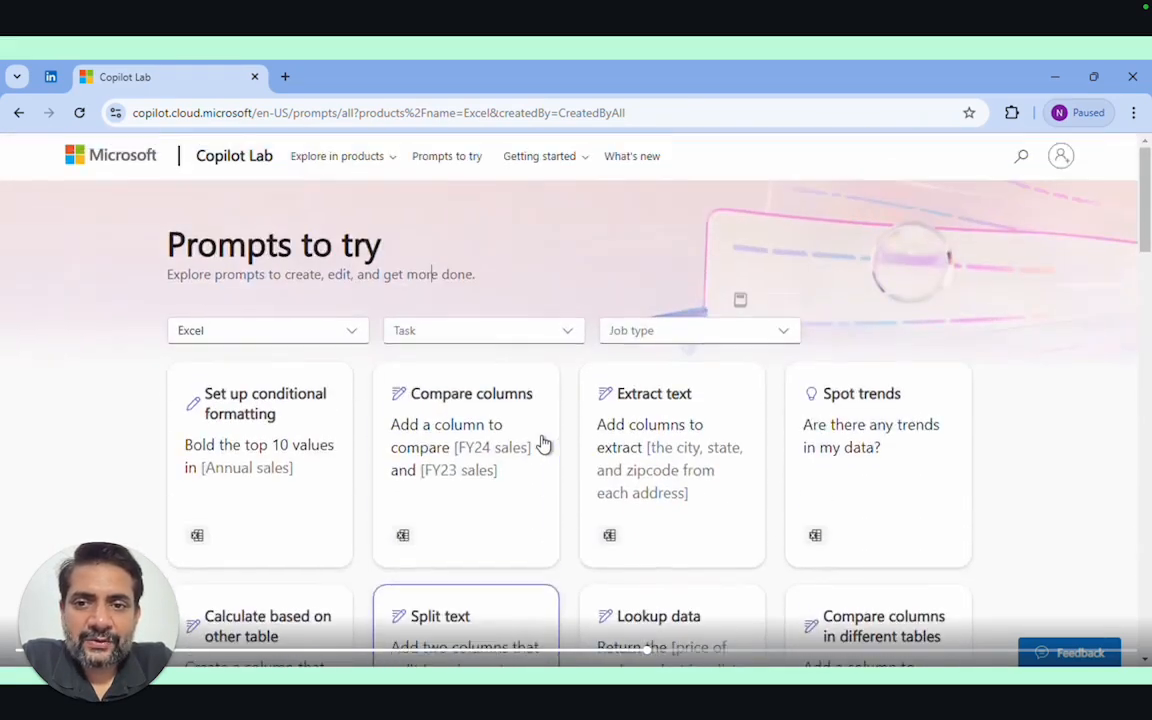
Check the Task and Job type options without choosing any, and look through the Excel prompt cards again
click(570, 333)
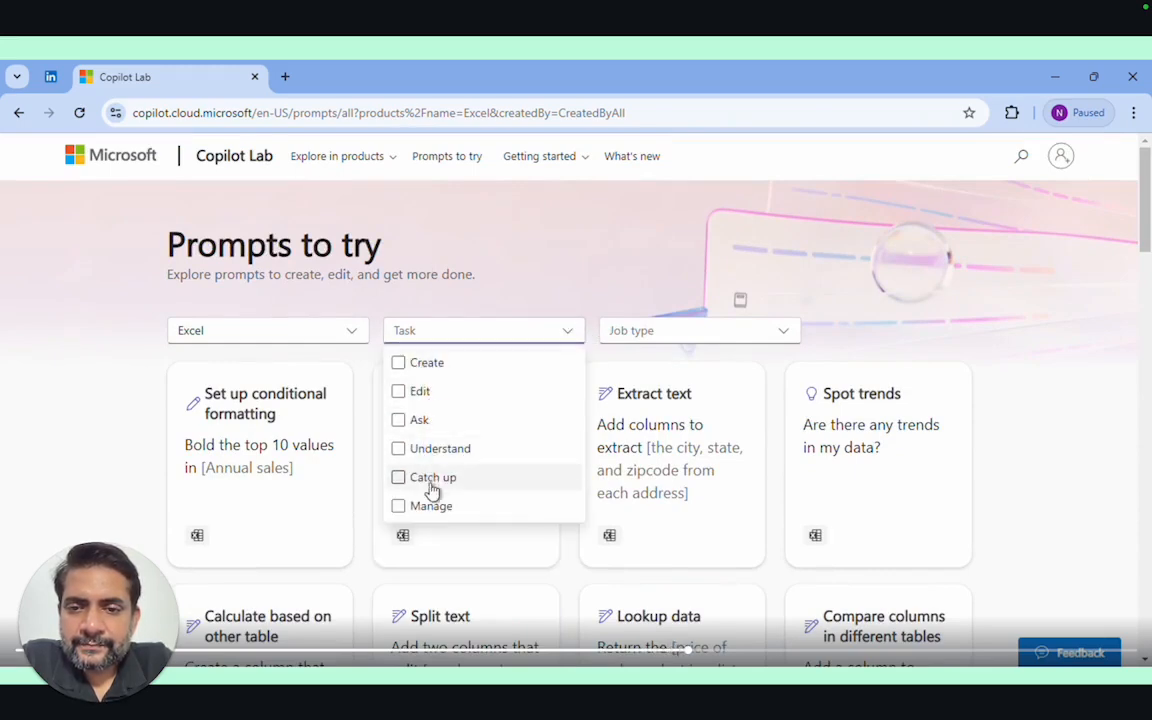
click(501, 336)
click(650, 330)
scroll(680, 447, down, 3)
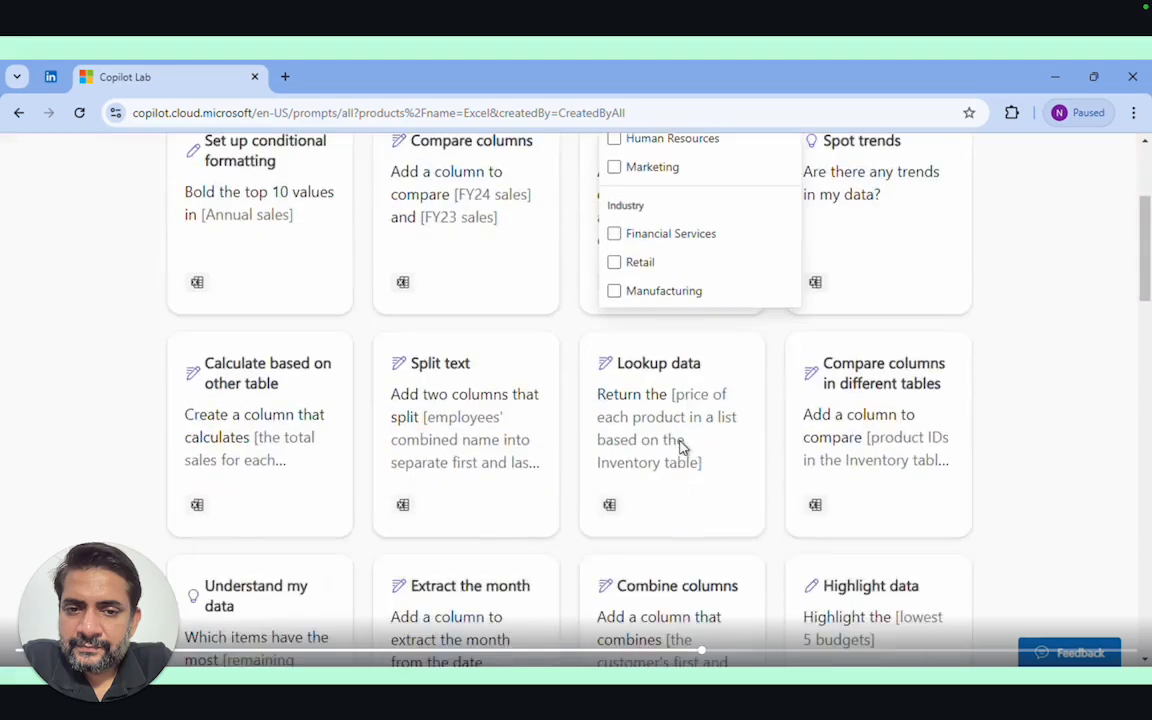
scroll(680, 447, up, 3)
click(95, 397)
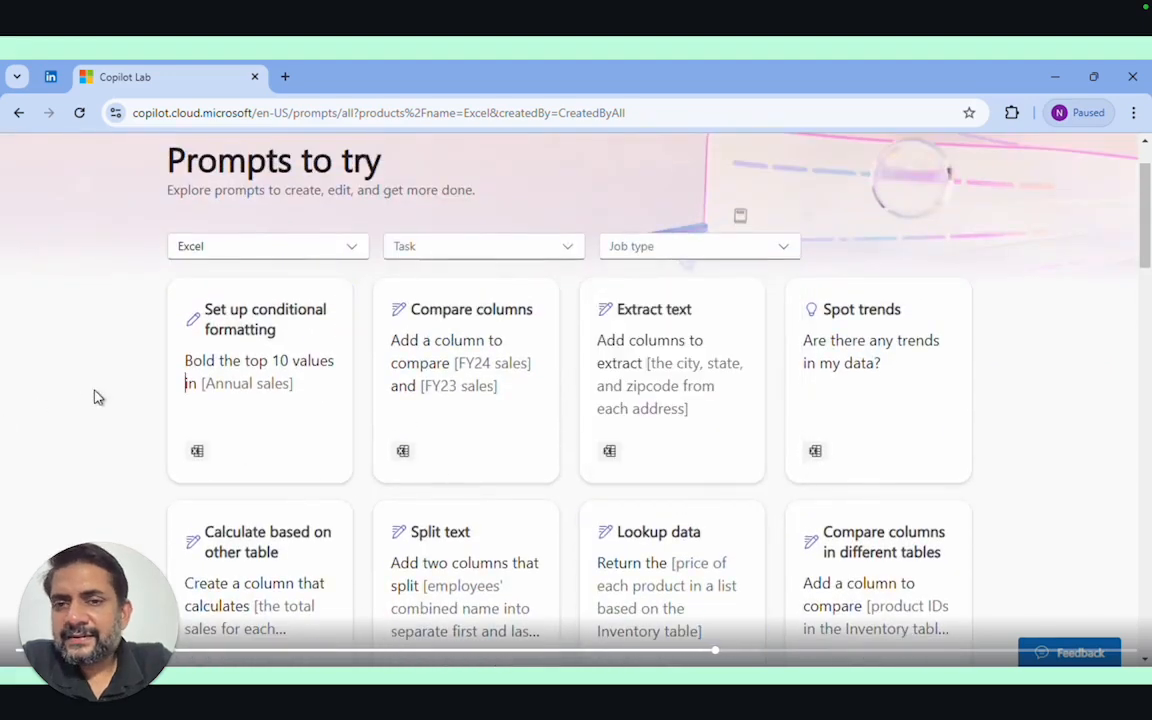
scroll(420, 457, down, 5)
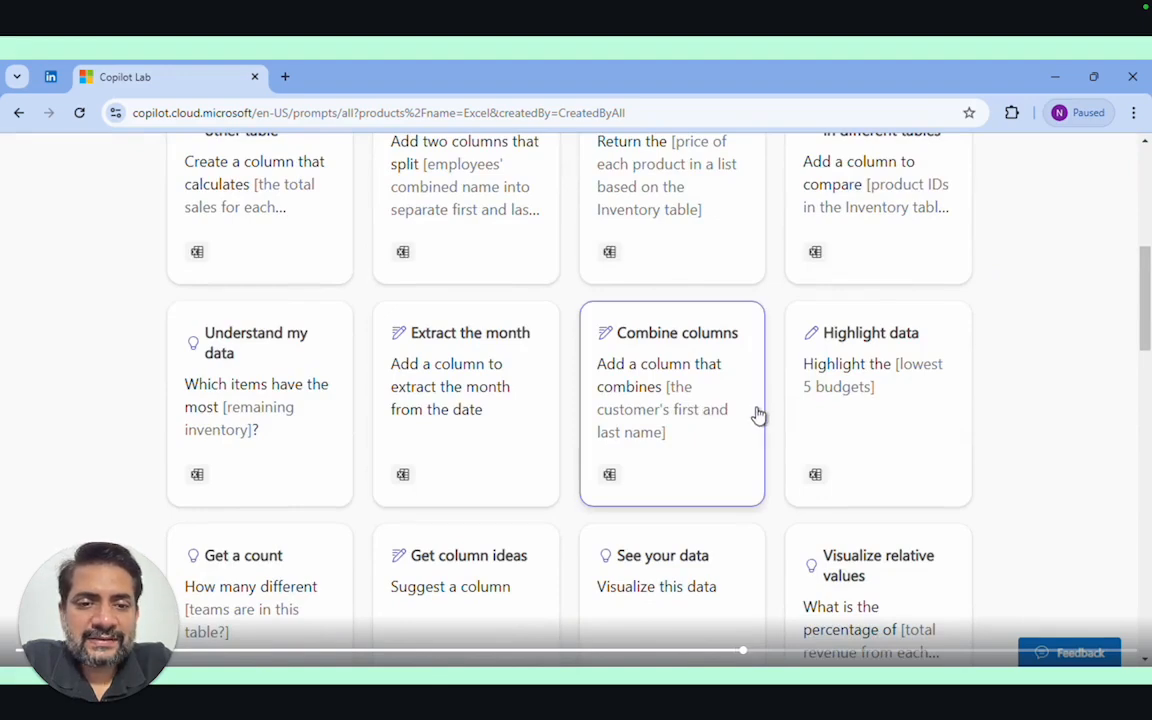
scroll(740, 420, down, 3)
scroll(728, 424, up, 10)
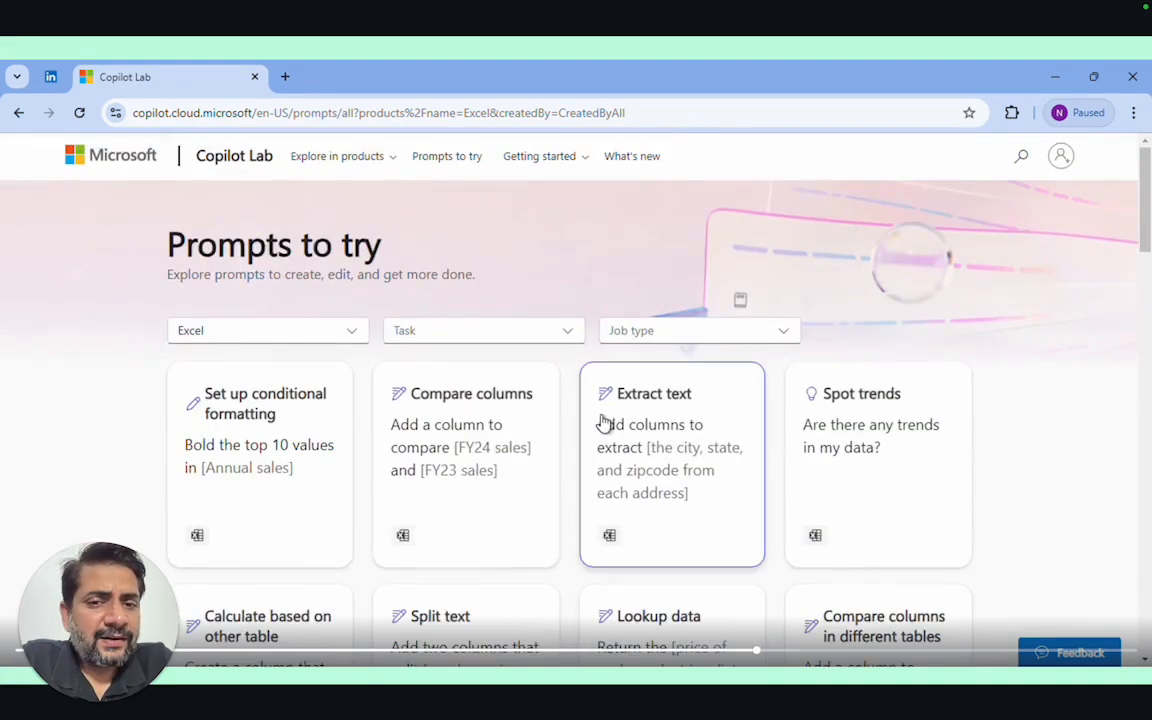
Open Copilot Lab's What's new page and skim the popular user prompts and July updates
click(620, 172)
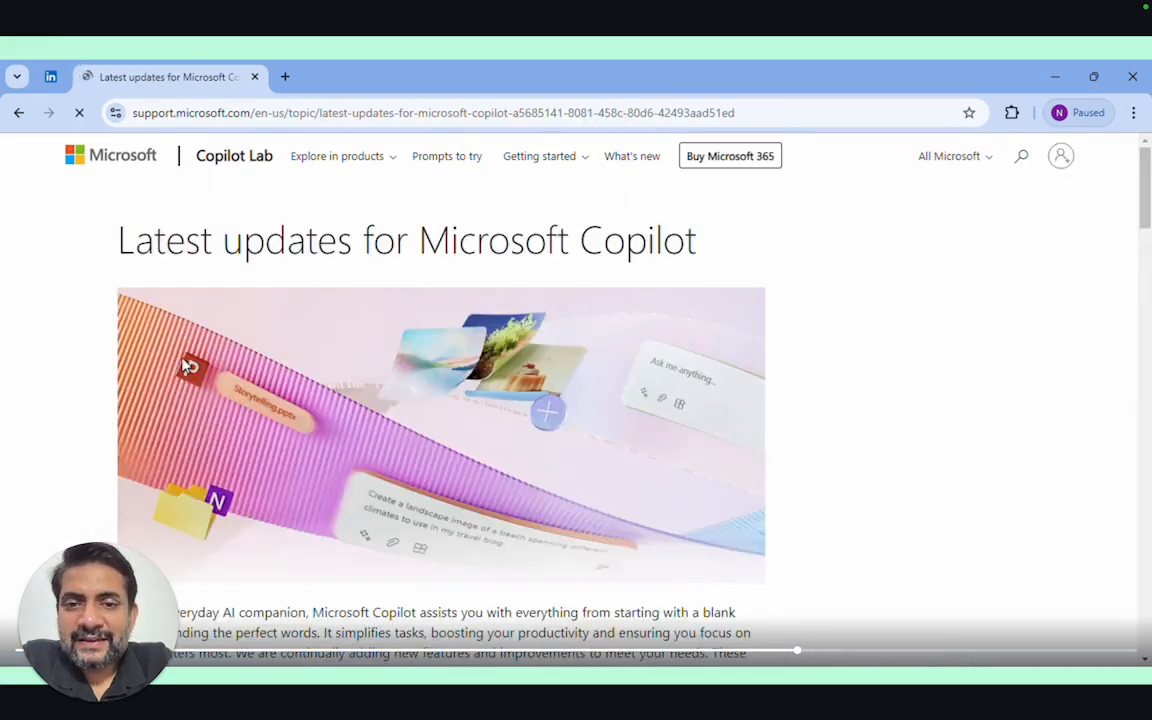
scroll(110, 290, down, 4)
scroll(110, 290, down, 3)
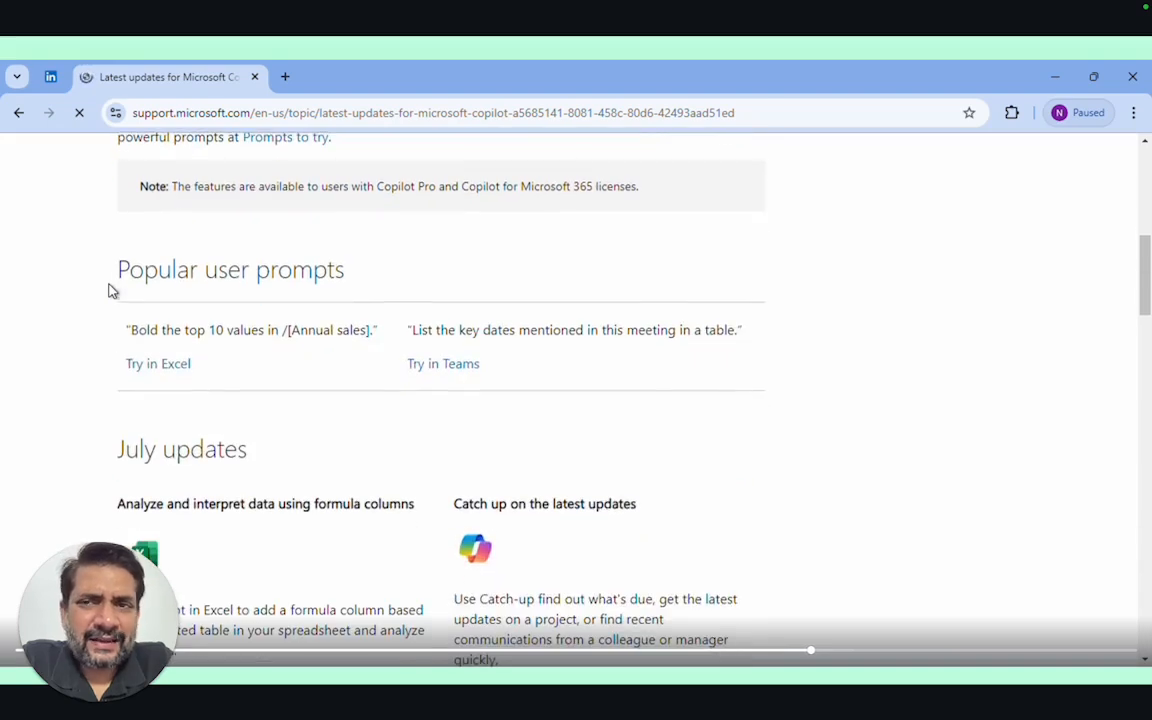
Read the July updates for Excel, Copilot and Word and the feedback-based improvements, continuing to the list of earlier months
scroll(110, 290, down, 2)
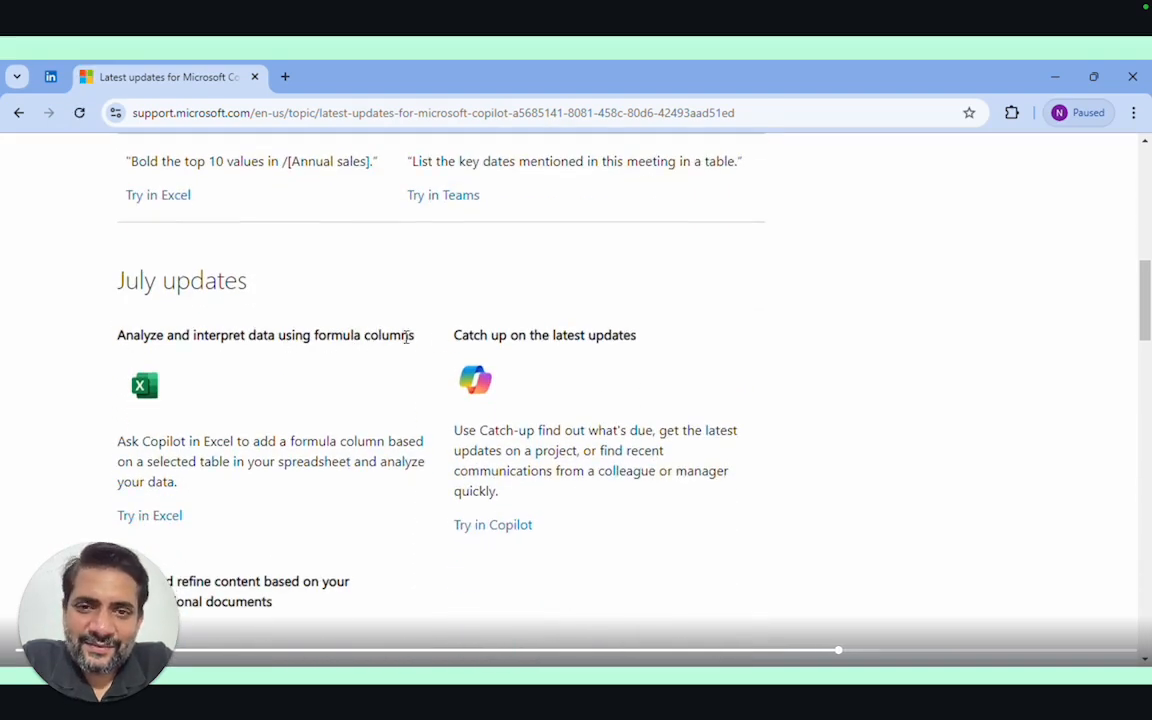
scroll(530, 350, down, 2)
scroll(510, 370, down, 2)
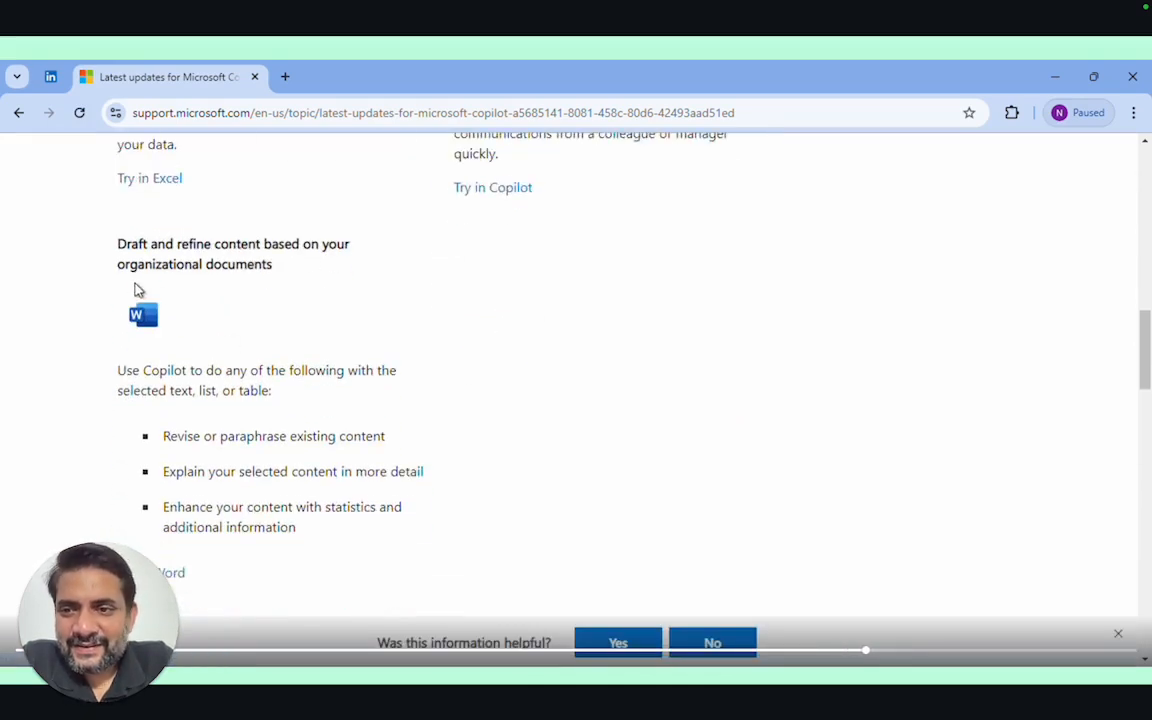
scroll(300, 270, down, 4)
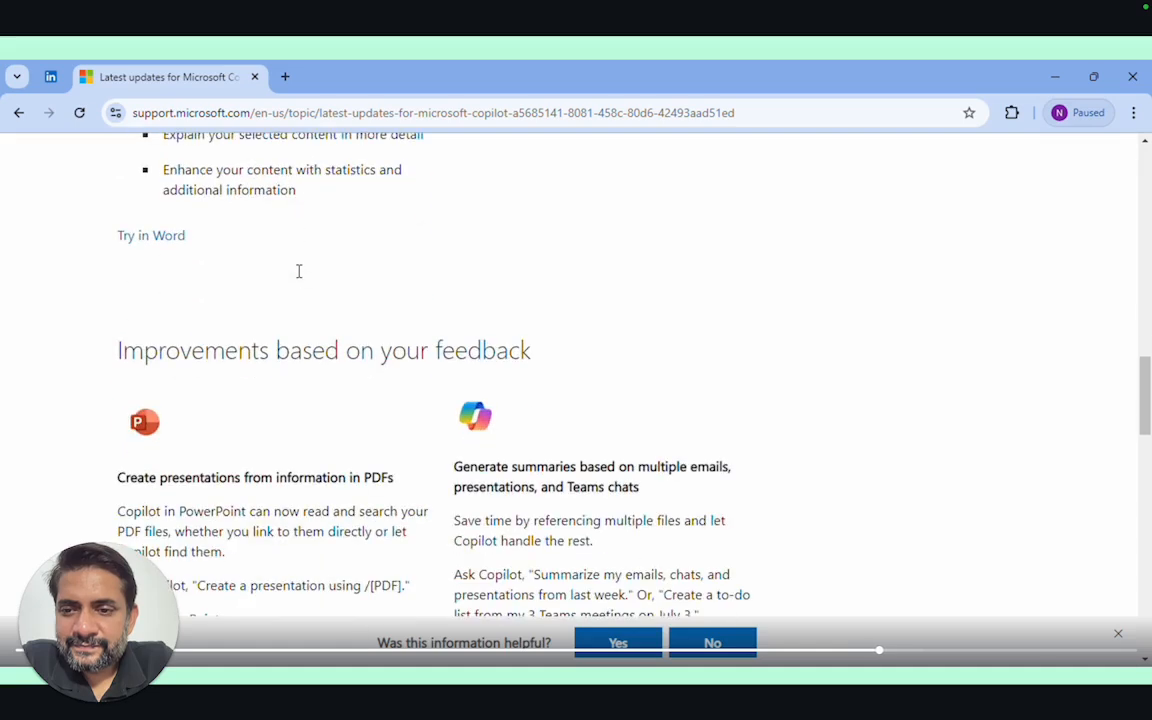
scroll(340, 345, down, 1)
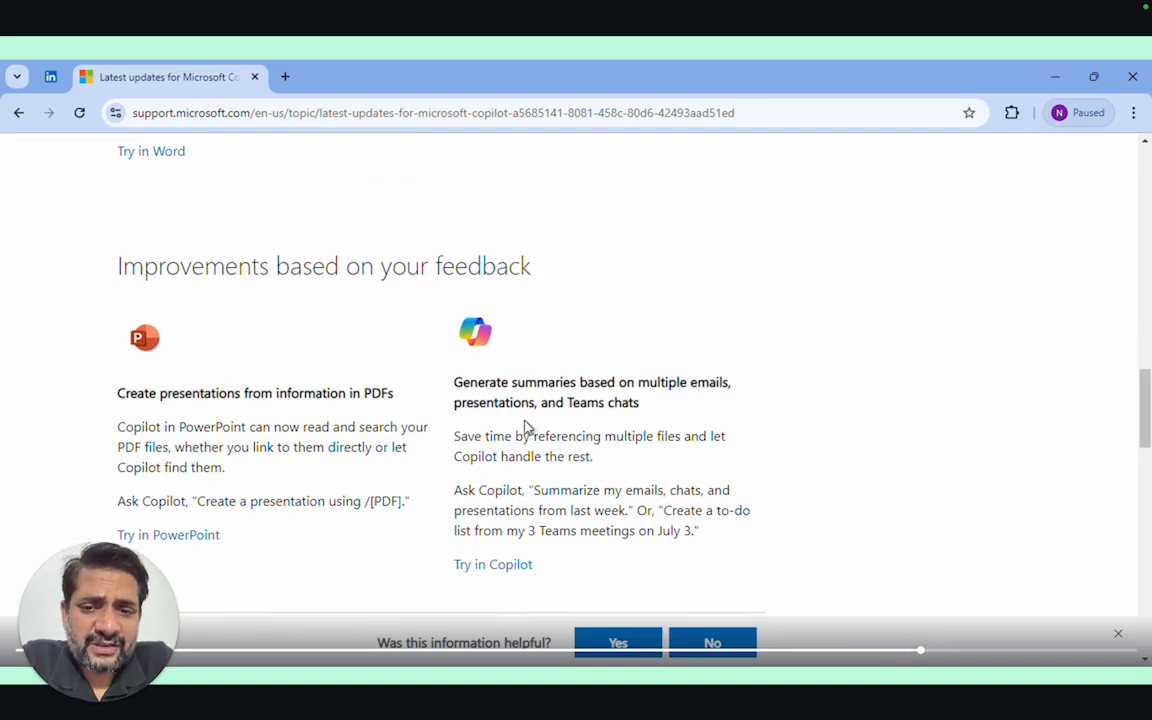
scroll(545, 420, down, 2)
scroll(543, 421, down, 2)
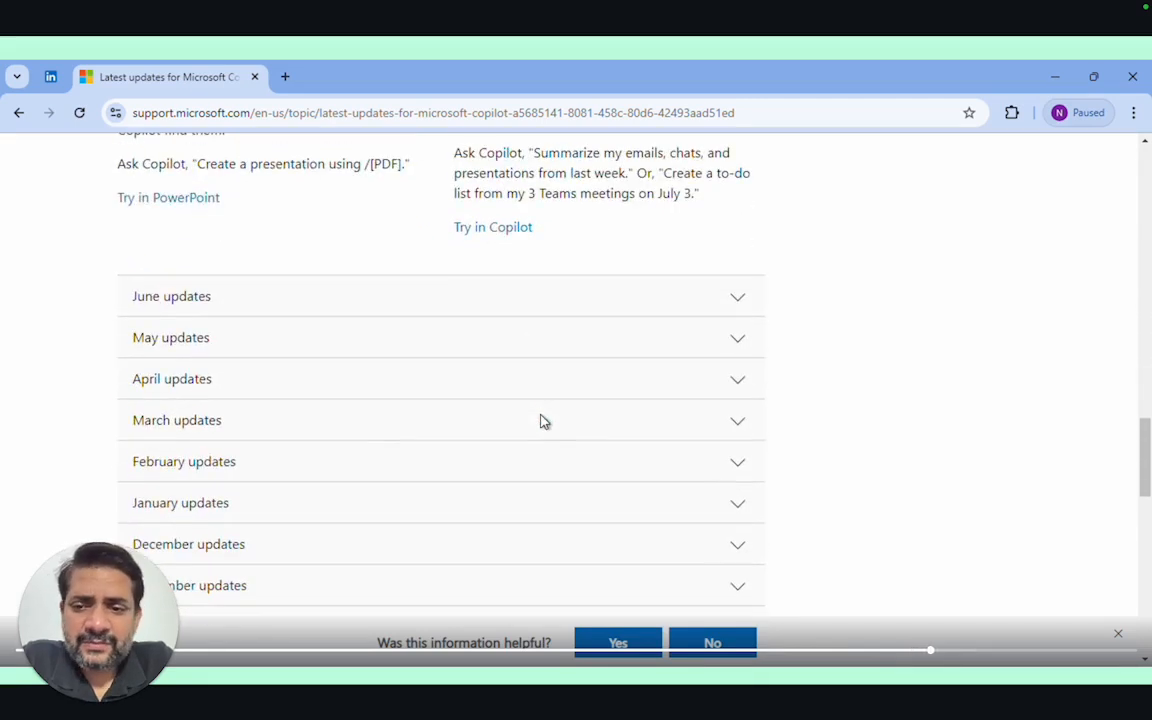
Expand the June updates and read through their PowerPoint, Teams and Word features and the feedback-based improvements
click(429, 298)
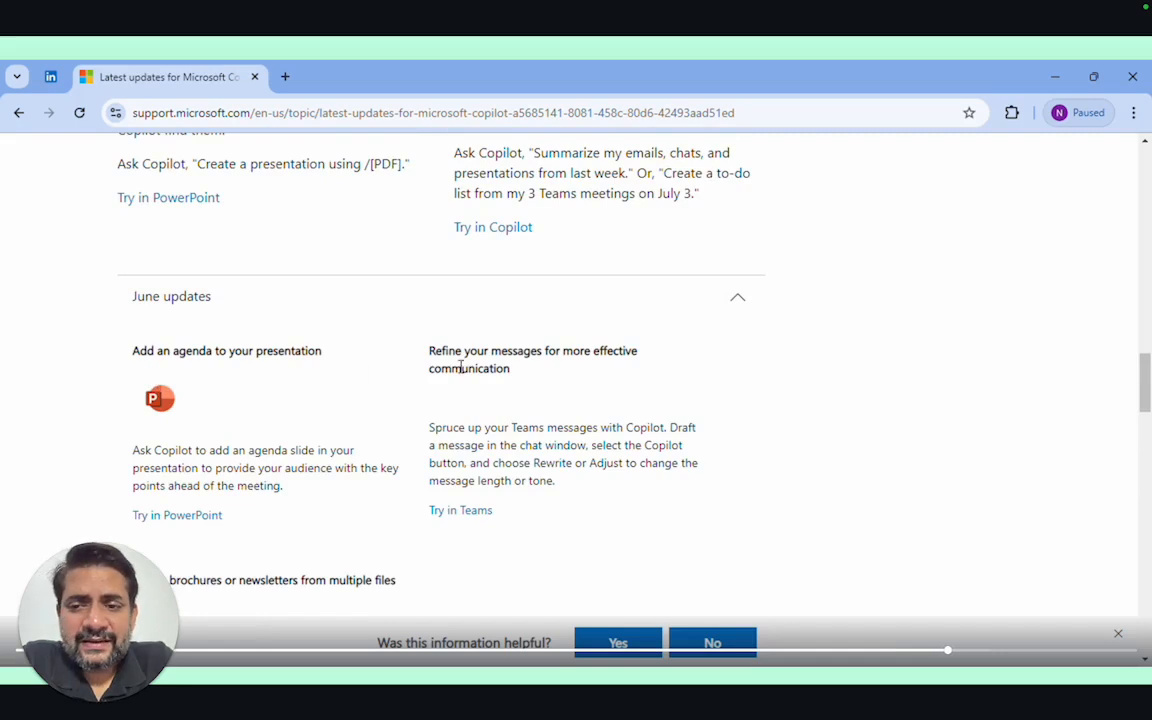
scroll(530, 373, down, 1)
scroll(530, 373, down, 3)
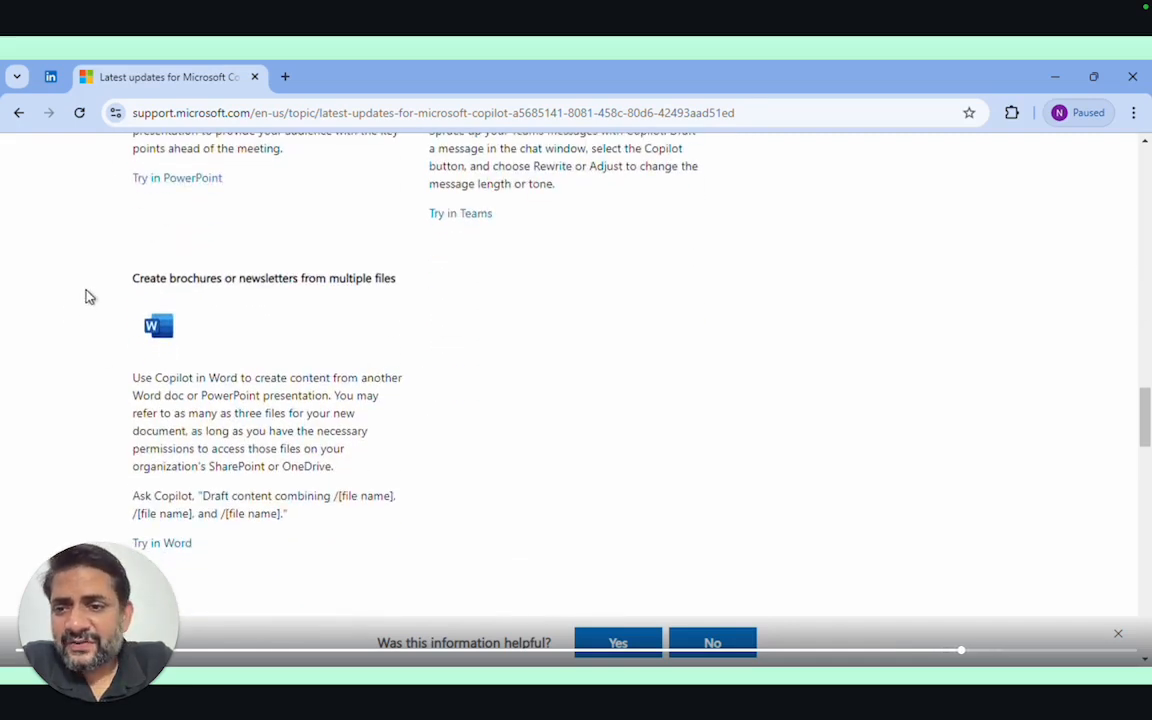
scroll(200, 329, down, 4)
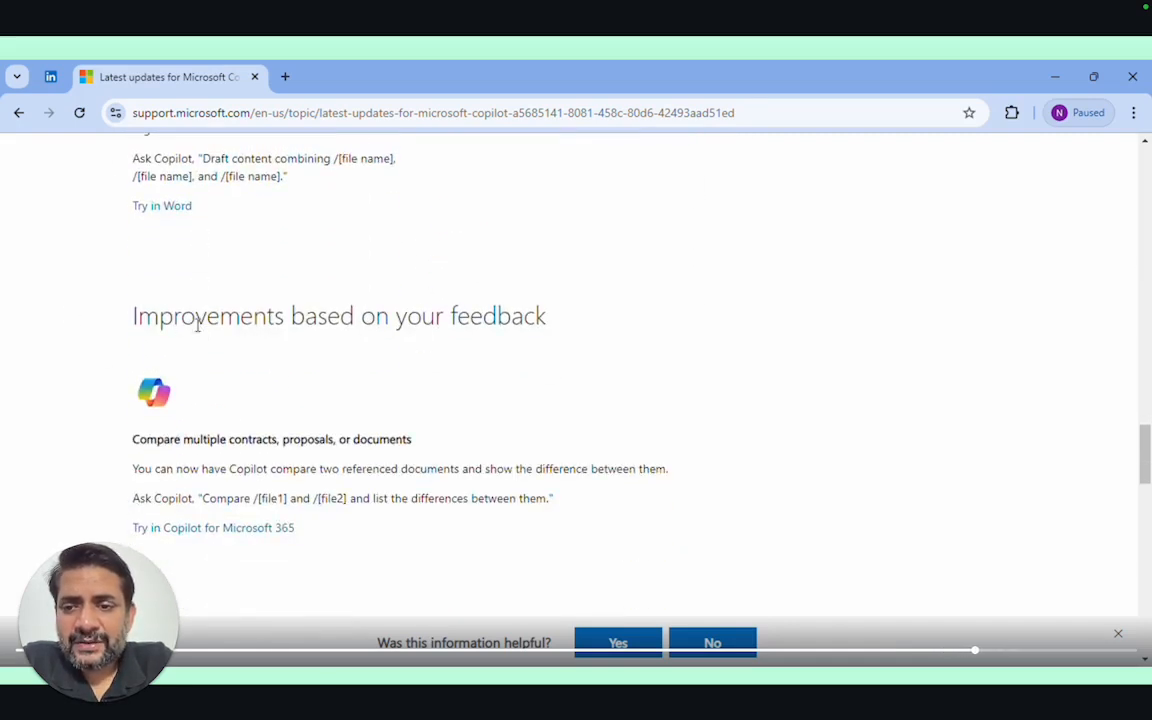
scroll(318, 323, down, 6)
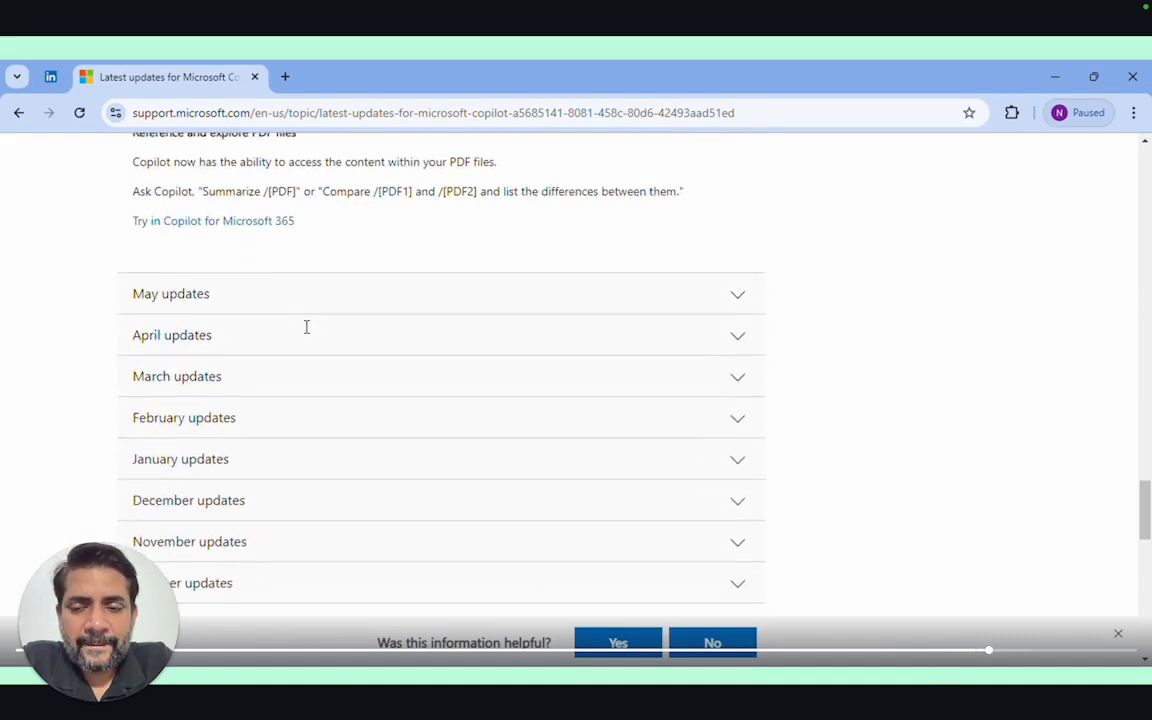
Expand the May updates and review their file referencing, Excel and Stream features and the feedback-based improvements
click(296, 298)
scroll(321, 377, down, 2)
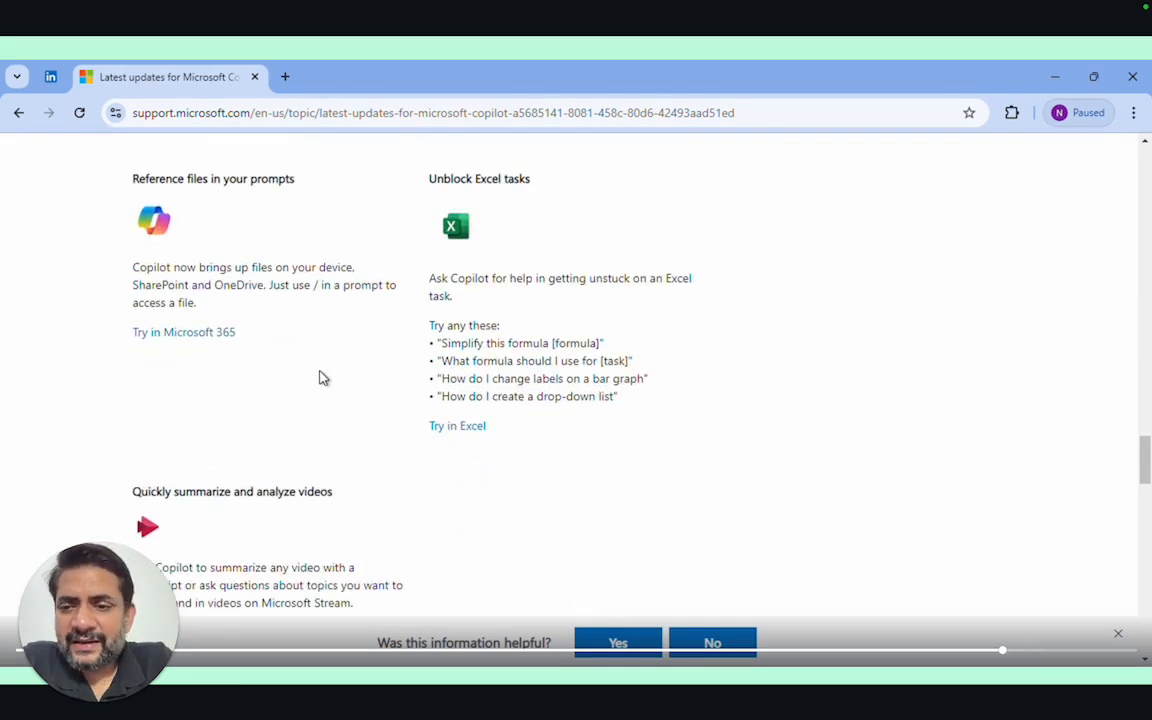
scroll(321, 377, down, 3)
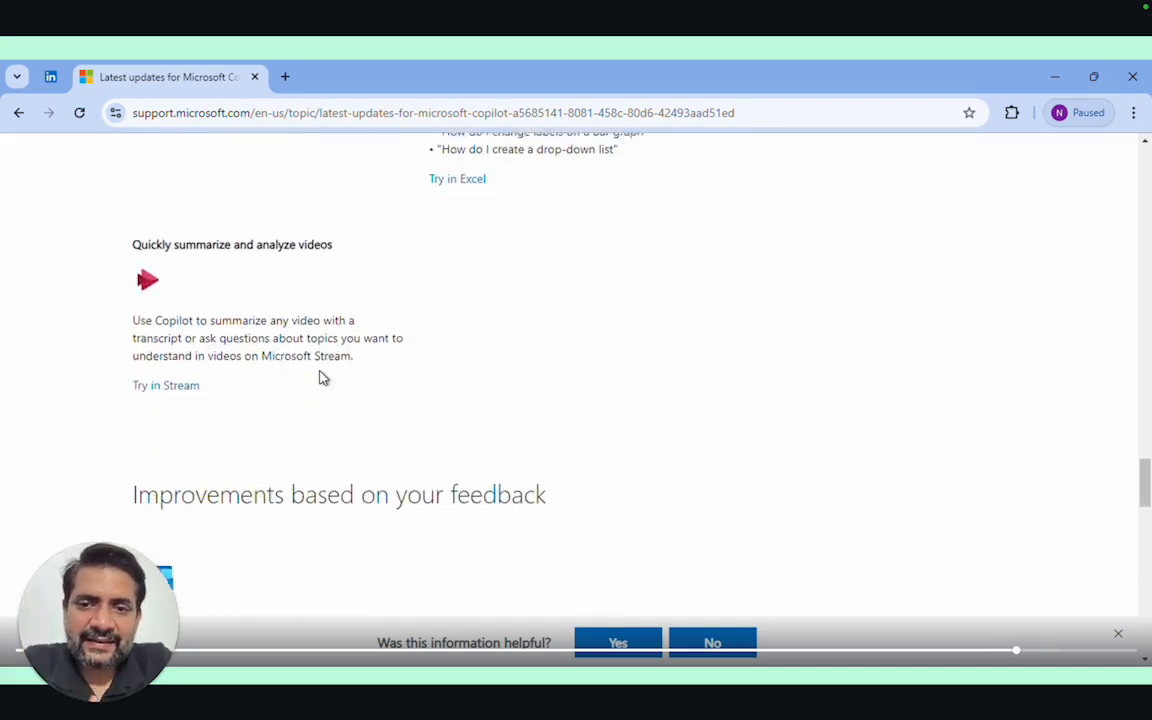
scroll(321, 377, down, 3)
scroll(321, 377, down, 4)
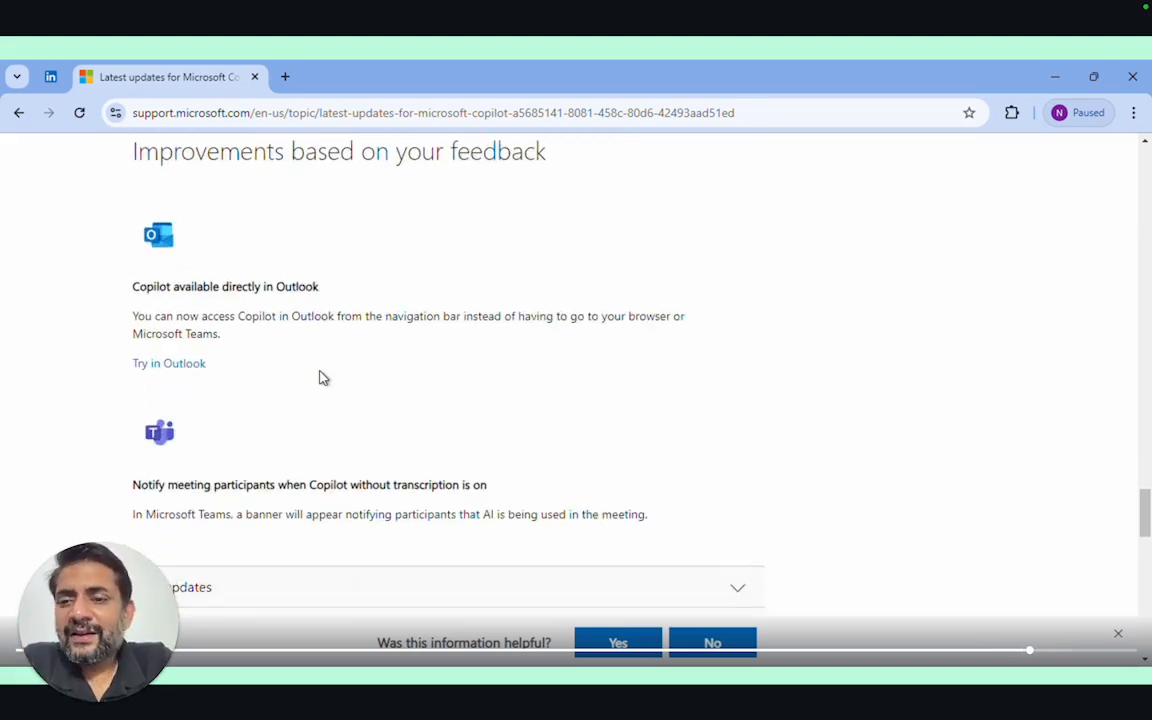
scroll(318, 378, up, 10)
scroll(310, 380, down, 10)
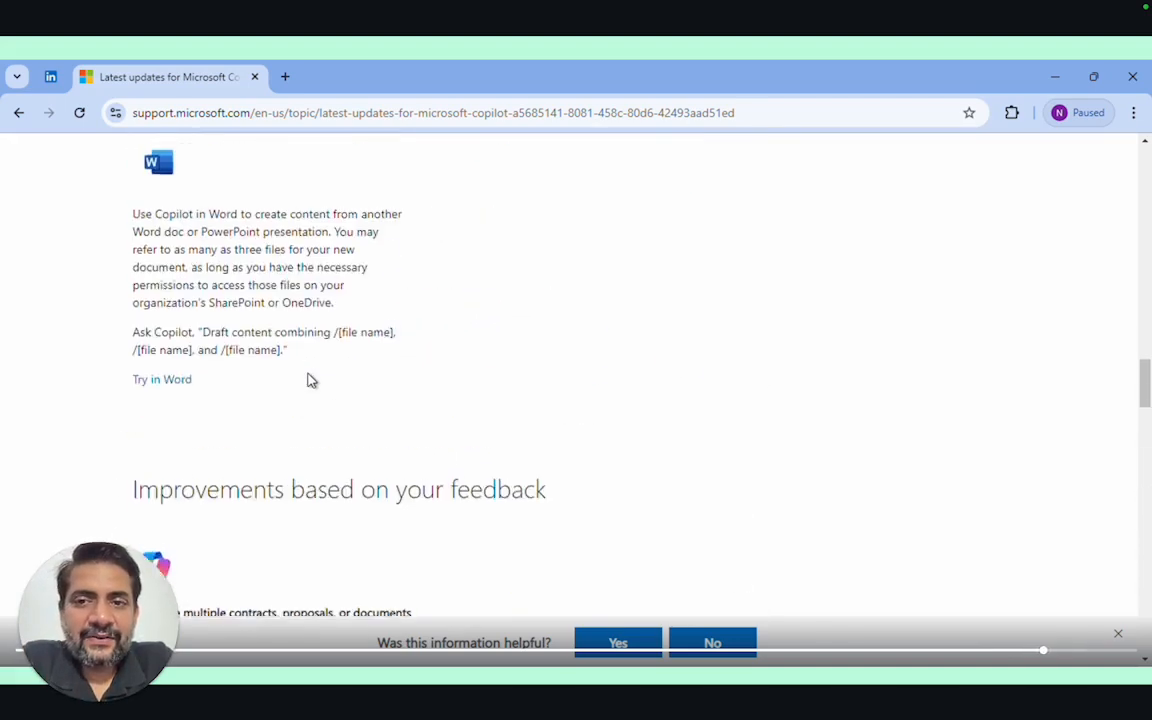
Return to the start of the updates page and review the Explore in products and Getting started options without choosing any
scroll(185, 355, up, 2)
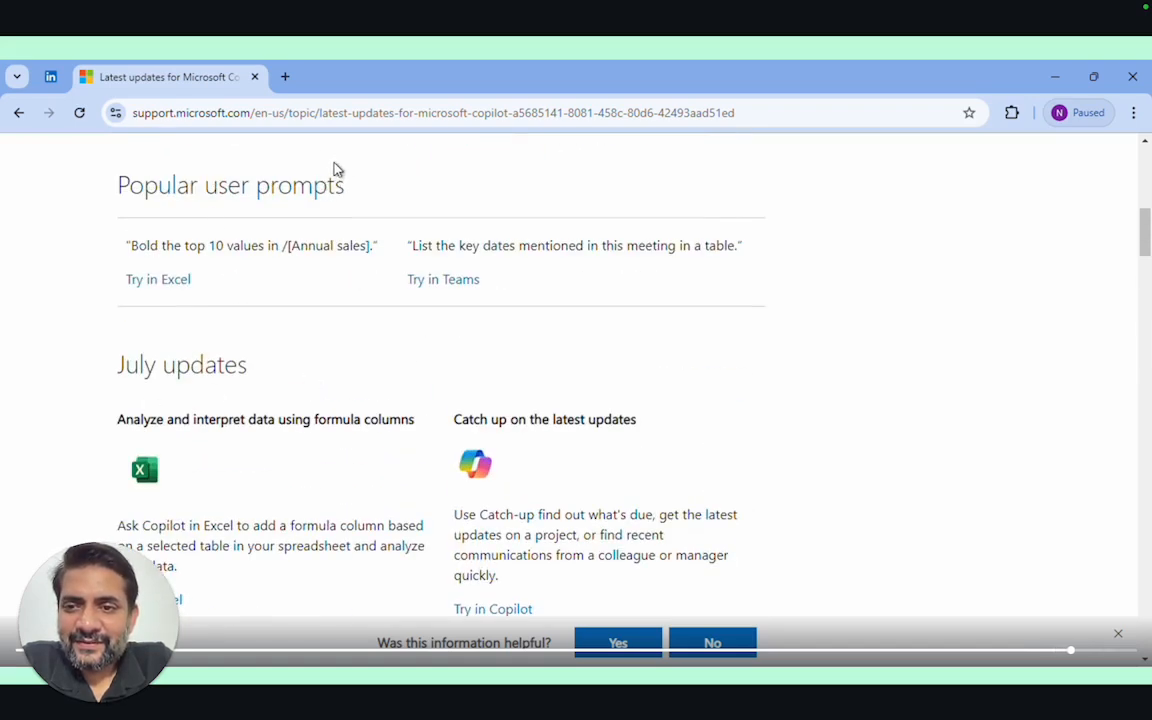
scroll(231, 306, up, 10)
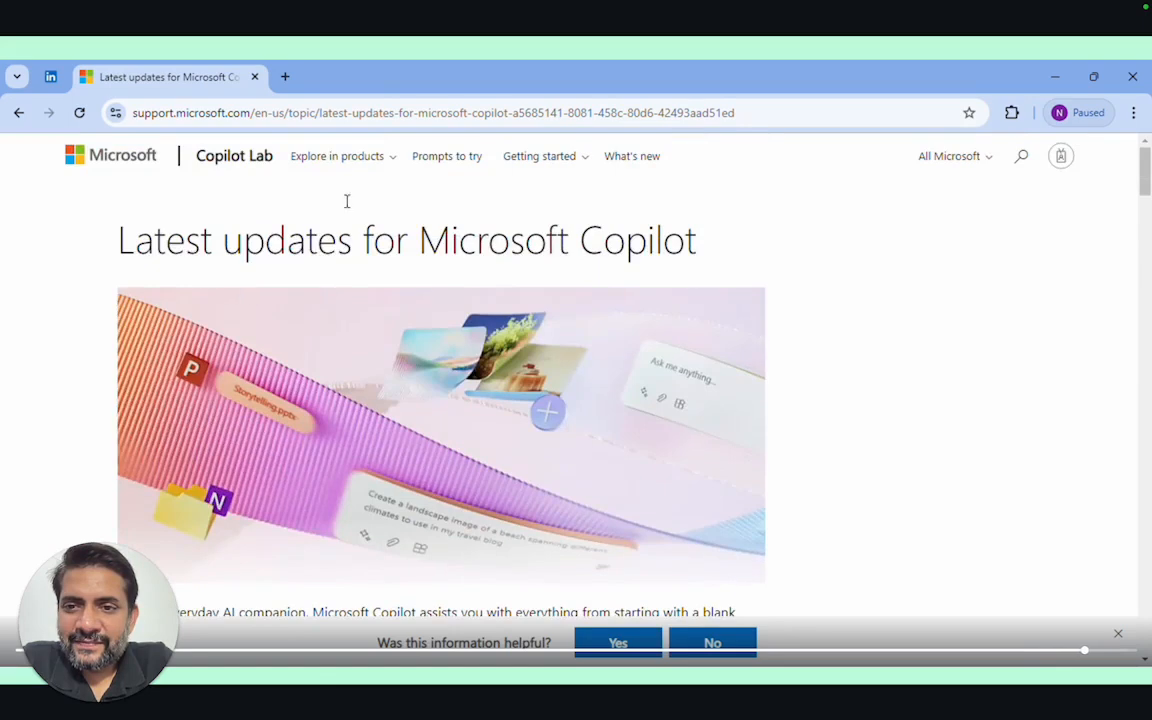
click(373, 173)
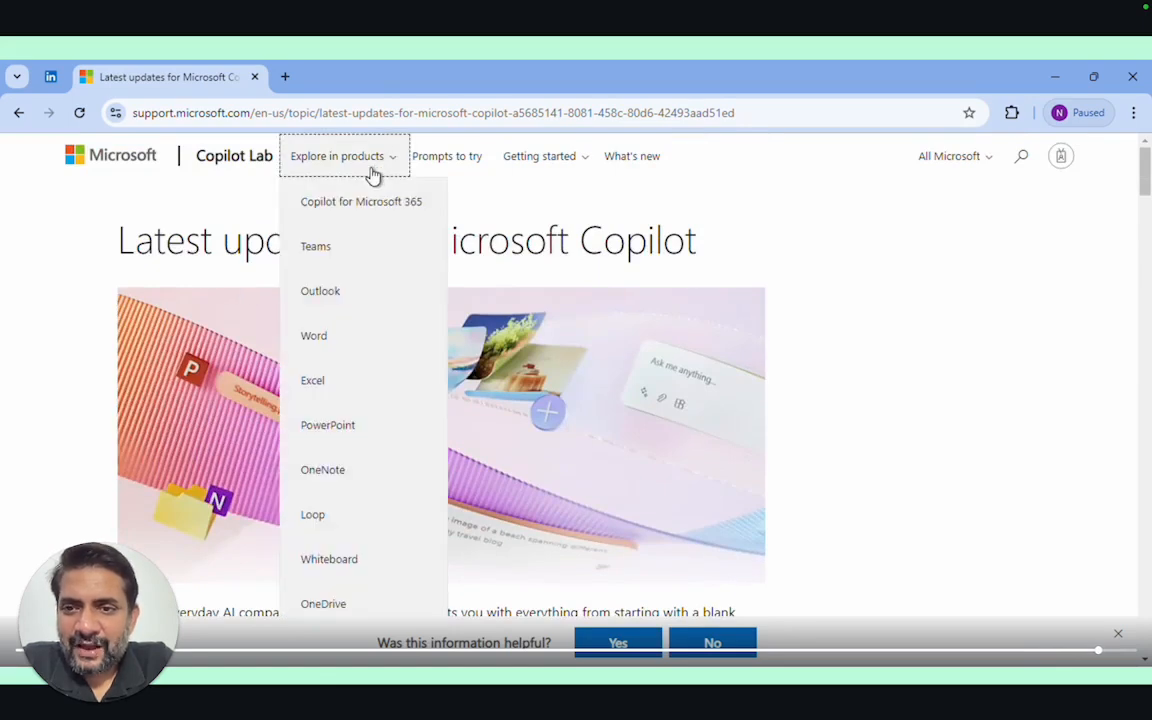
click(538, 168)
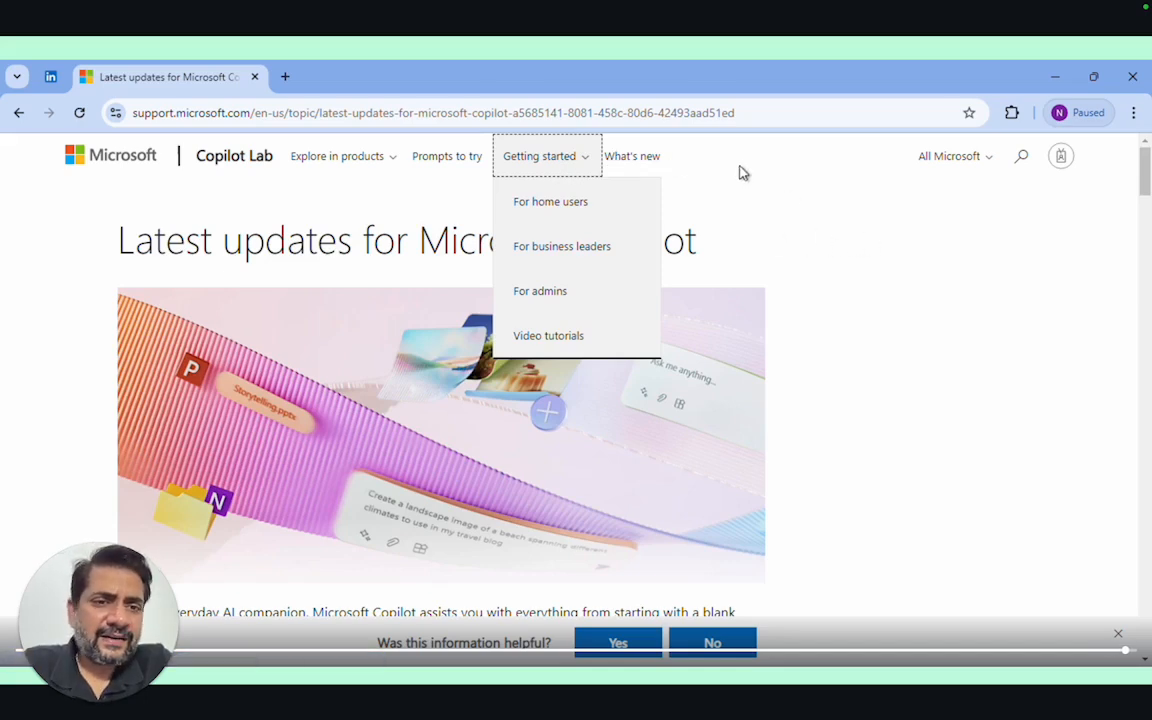
click(518, 90)
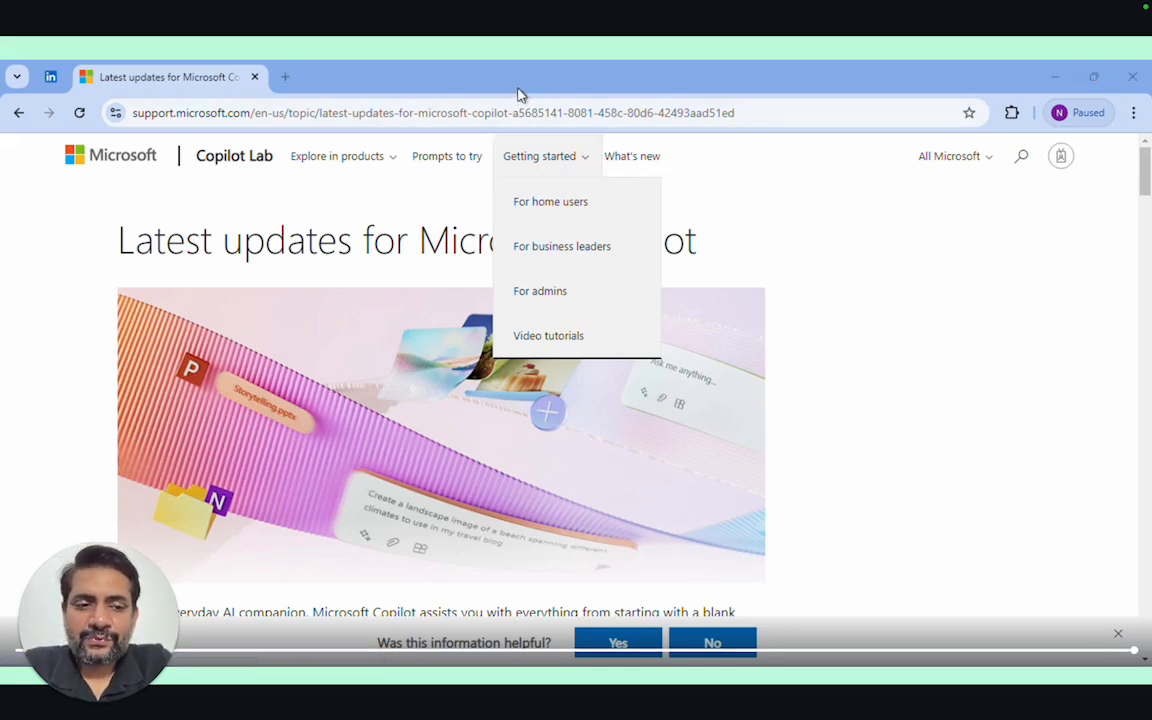